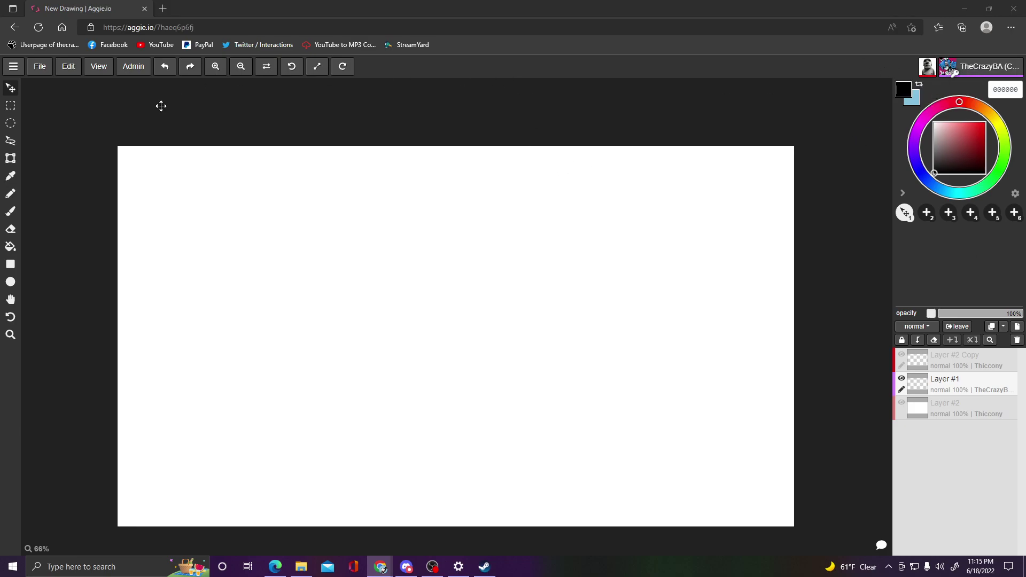
- Copy the drawing's share link to the clipboard and switch to Discord
{"action": "left_click", "coordinate": [40, 68]}
{"action": "left_click", "coordinate": [40, 68]}
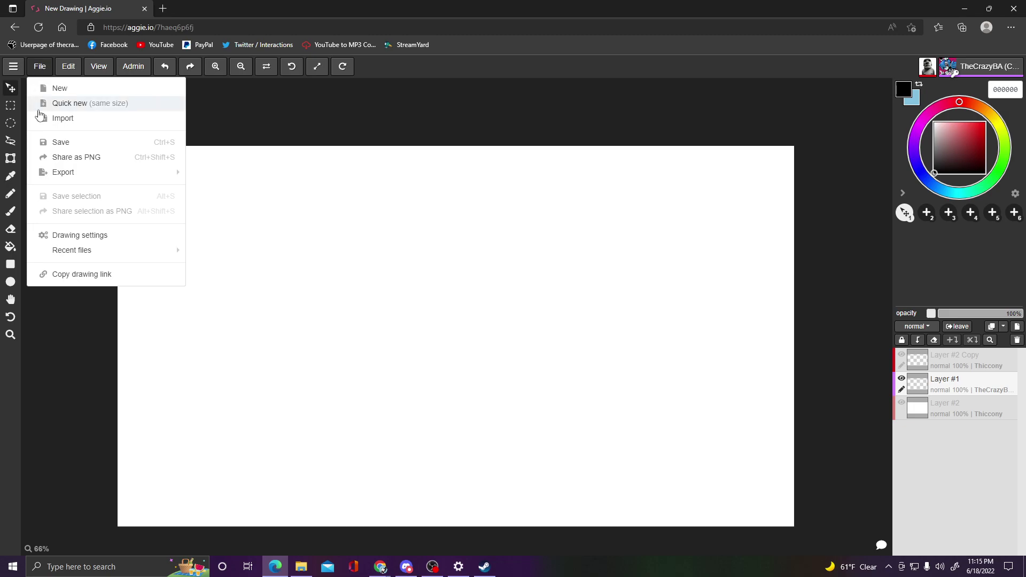
{"action": "left_click", "coordinate": [73, 278]}
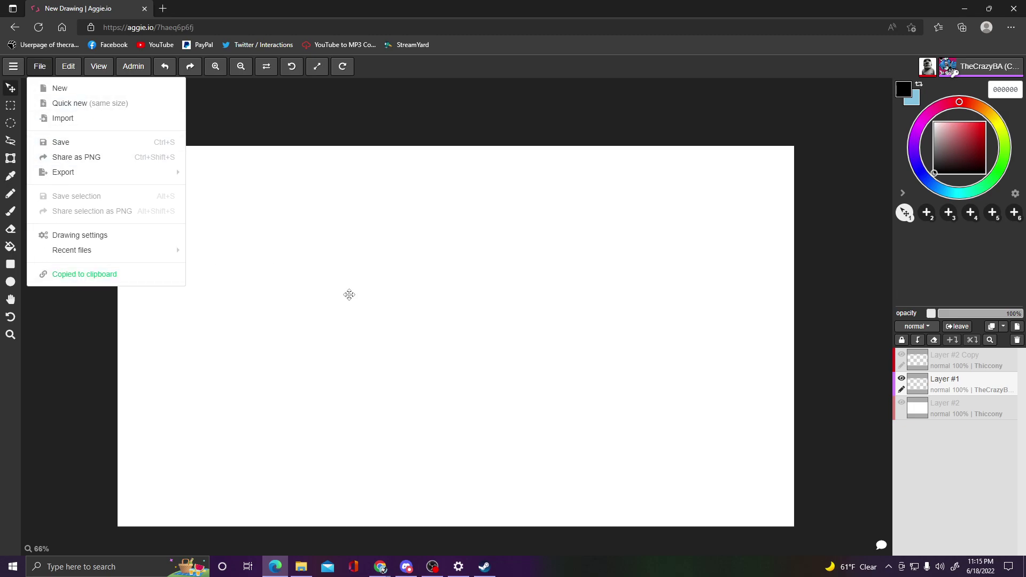
{"action": "left_click", "coordinate": [407, 567]}
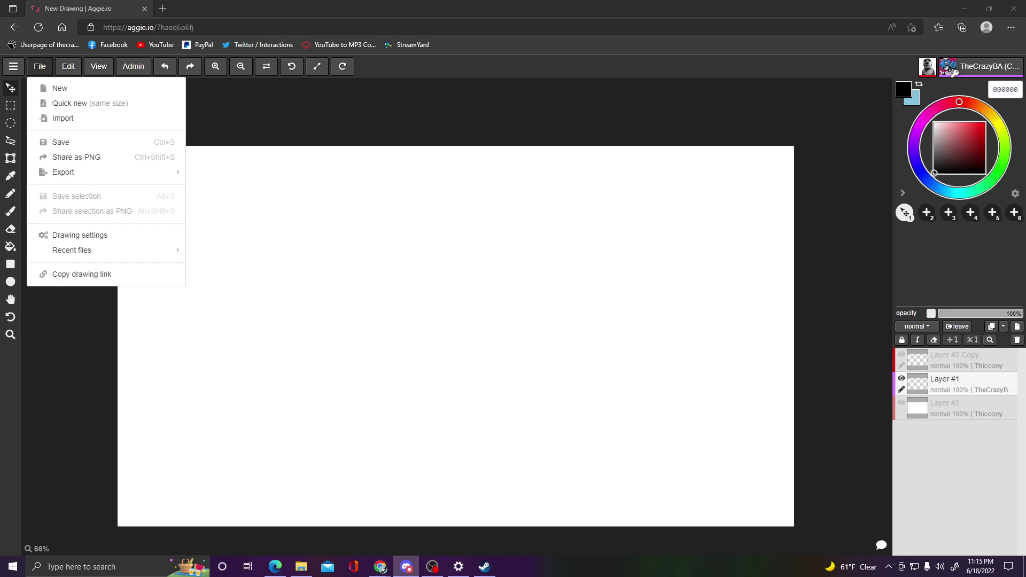
{"action": "left_click", "coordinate": [587, 70]}
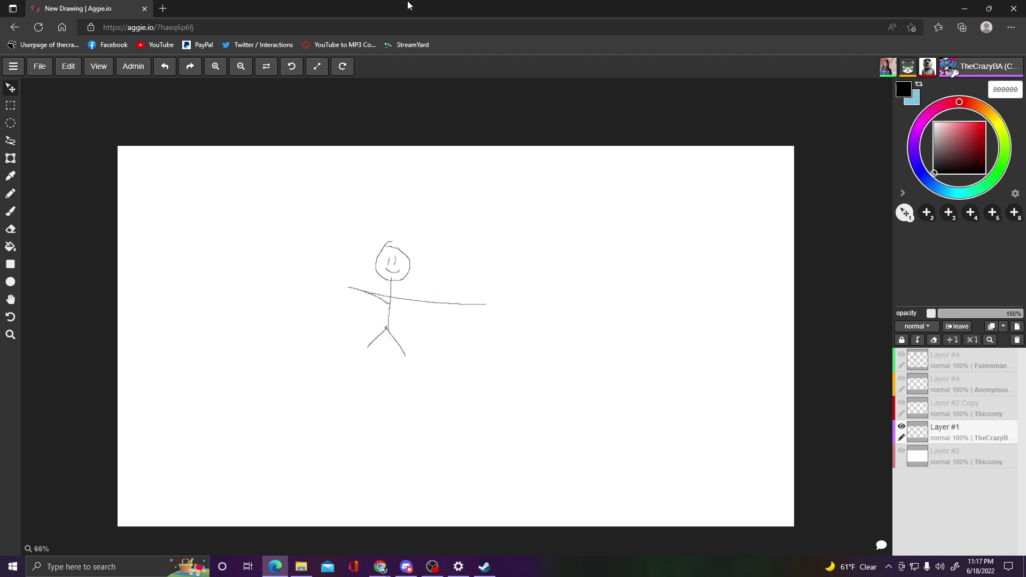
- Undo all strokes of the stick figure until the canvas is blank
{"action": "key", "text": "ctrl+z"}
{"action": "key", "text": "ctrl+z"}
{"action": "key", "text": "ctrl+z"}
{"action": "key", "text": "ctrl+z"}
{"action": "key", "text": "ctrl+z"}
{"action": "key", "text": "ctrl+z"}
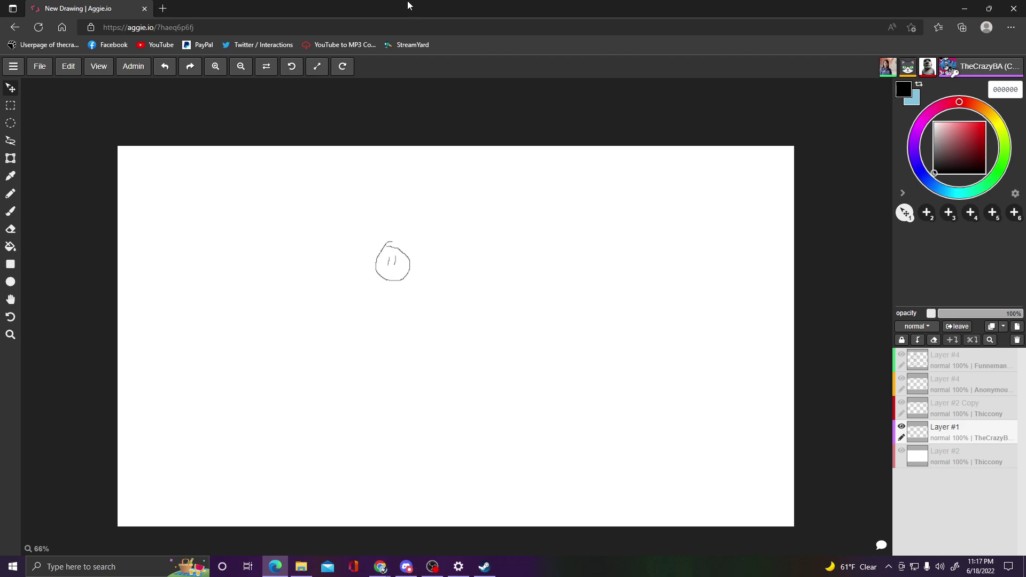
{"action": "key", "text": "ctrl+z"}
- Draw a round cartoon head on Layer #1 with a 10 px black brush, adding a hair curl, large eyes, a mouth and a ruffled collar
{"action": "key", "text": "b"}
{"action": "key", "text": "b"}
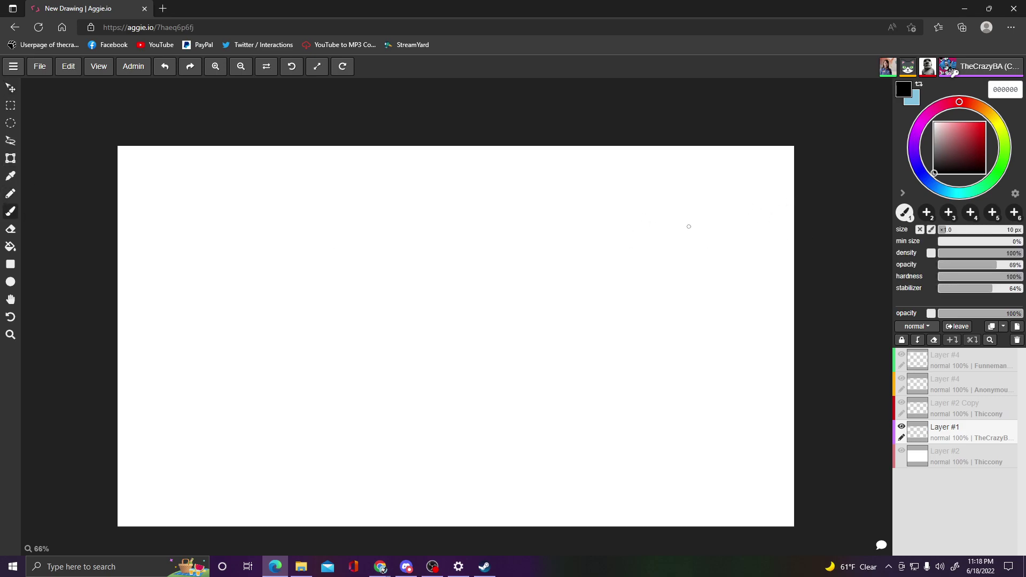
{"action": "mouse_move", "coordinate": [671, 229]}
{"action": "left_mouse_down"}
{"action": "mouse_move", "coordinate": [593, 224]}
{"action": "mouse_move", "coordinate": [709, 247]}
{"action": "left_mouse_up"}
{"action": "mouse_move", "coordinate": [639, 241]}
{"action": "left_mouse_down"}
{"action": "mouse_move", "coordinate": [684, 242]}
{"action": "mouse_move", "coordinate": [686, 260]}
{"action": "mouse_move", "coordinate": [657, 256]}
{"action": "mouse_move", "coordinate": [669, 257]}
{"action": "mouse_move", "coordinate": [657, 266]}
{"action": "mouse_move", "coordinate": [625, 246]}
{"action": "mouse_move", "coordinate": [604, 260]}
{"action": "mouse_move", "coordinate": [615, 288]}
{"action": "mouse_move", "coordinate": [651, 279]}
{"action": "left_mouse_up"}
{"action": "mouse_move", "coordinate": [654, 214]}
{"action": "left_mouse_down"}
{"action": "mouse_move", "coordinate": [633, 188]}
{"action": "mouse_move", "coordinate": [617, 209]}
{"action": "left_mouse_up"}
{"action": "mouse_move", "coordinate": [623, 299]}
{"action": "left_mouse_down"}
{"action": "mouse_move", "coordinate": [674, 303]}
{"action": "mouse_move", "coordinate": [655, 315]}
{"action": "mouse_move", "coordinate": [658, 330]}
{"action": "mouse_move", "coordinate": [609, 297]}
{"action": "mouse_move", "coordinate": [579, 298]}
{"action": "mouse_move", "coordinate": [602, 304]}
{"action": "mouse_move", "coordinate": [584, 319]}
{"action": "mouse_move", "coordinate": [617, 324]}
{"action": "mouse_move", "coordinate": [658, 311]}
{"action": "mouse_move", "coordinate": [650, 322]}
{"action": "mouse_move", "coordinate": [607, 306]}
{"action": "left_mouse_up"}
{"action": "left_click_drag", "start_coordinate": [599, 319], "coordinate": [616, 312]}
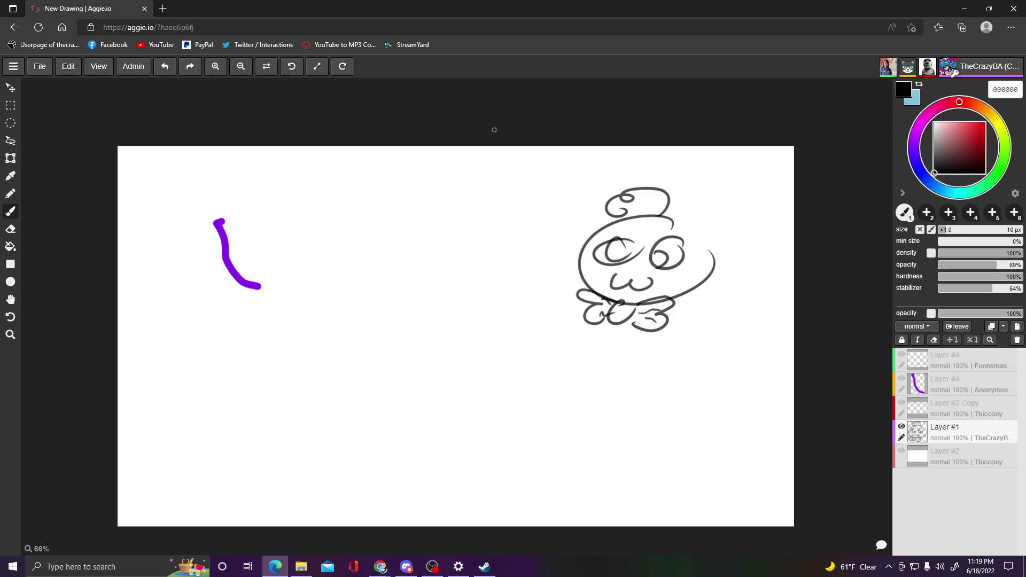
- Fill in the pupils of both of the cartoon head's eyes with black
{"action": "mouse_move", "coordinate": [610, 245]}
{"action": "left_mouse_down"}
{"action": "mouse_move", "coordinate": [628, 251]}
{"action": "mouse_move", "coordinate": [615, 246]}
{"action": "mouse_move", "coordinate": [615, 256]}
{"action": "mouse_move", "coordinate": [607, 247]}
{"action": "mouse_move", "coordinate": [625, 255]}
{"action": "mouse_move", "coordinate": [616, 244]}
{"action": "mouse_move", "coordinate": [632, 243]}
{"action": "mouse_move", "coordinate": [636, 258]}
{"action": "mouse_move", "coordinate": [660, 255]}
{"action": "left_mouse_up"}
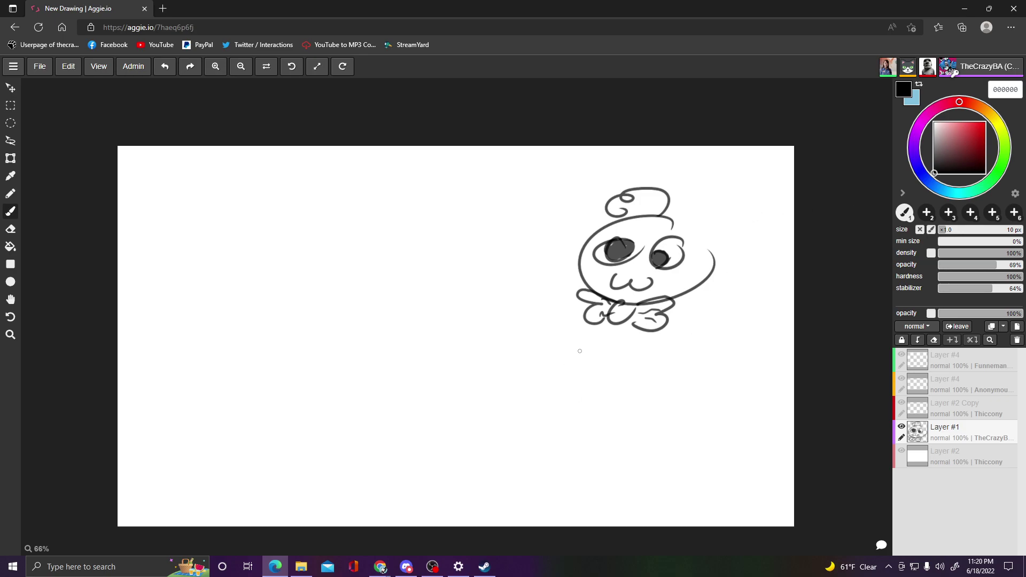
{"action": "mouse_move", "coordinate": [415, 375]}
{"action": "left_mouse_down"}
{"action": "mouse_move", "coordinate": [392, 352]}
{"action": "mouse_move", "coordinate": [396, 383]}
{"action": "mouse_move", "coordinate": [357, 366]}
{"action": "mouse_move", "coordinate": [368, 401]}
{"action": "left_mouse_up"}
{"action": "left_click_drag", "start_coordinate": [454, 370], "coordinate": [474, 364]}
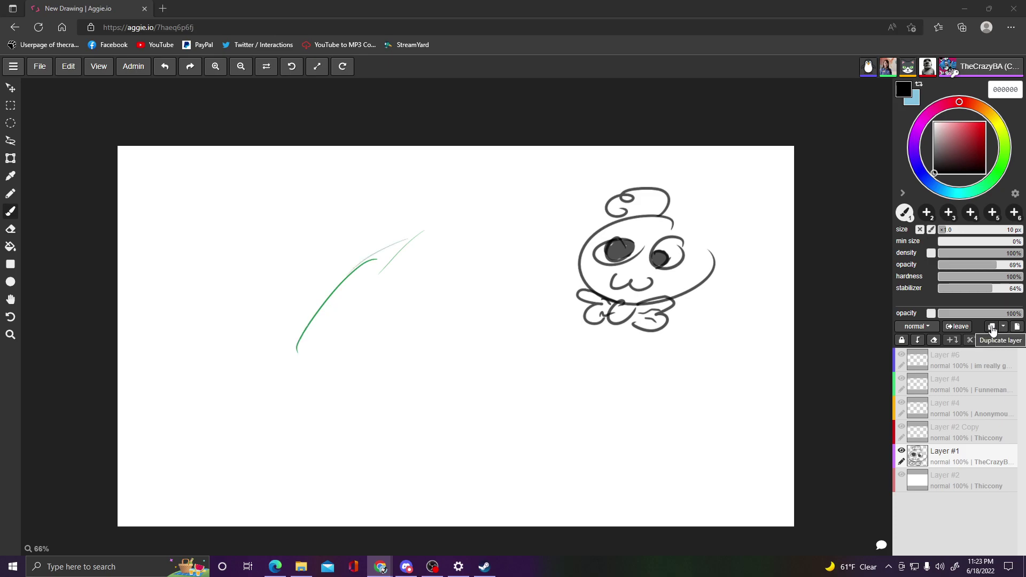
- Add a new empty layer above Layer #1 and hide Layer #1
{"action": "left_click", "coordinate": [992, 330]}
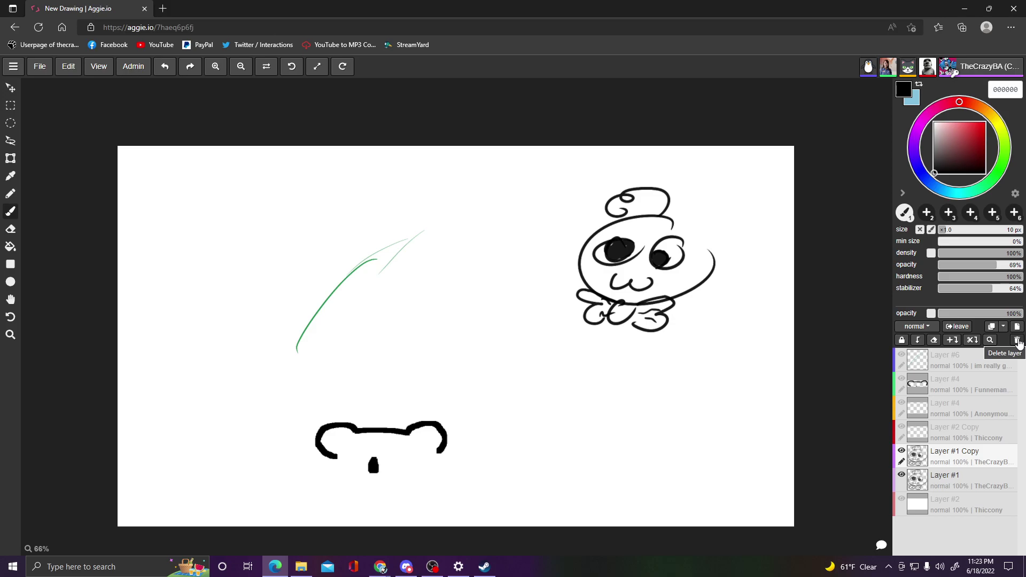
{"action": "left_click", "coordinate": [1017, 341]}
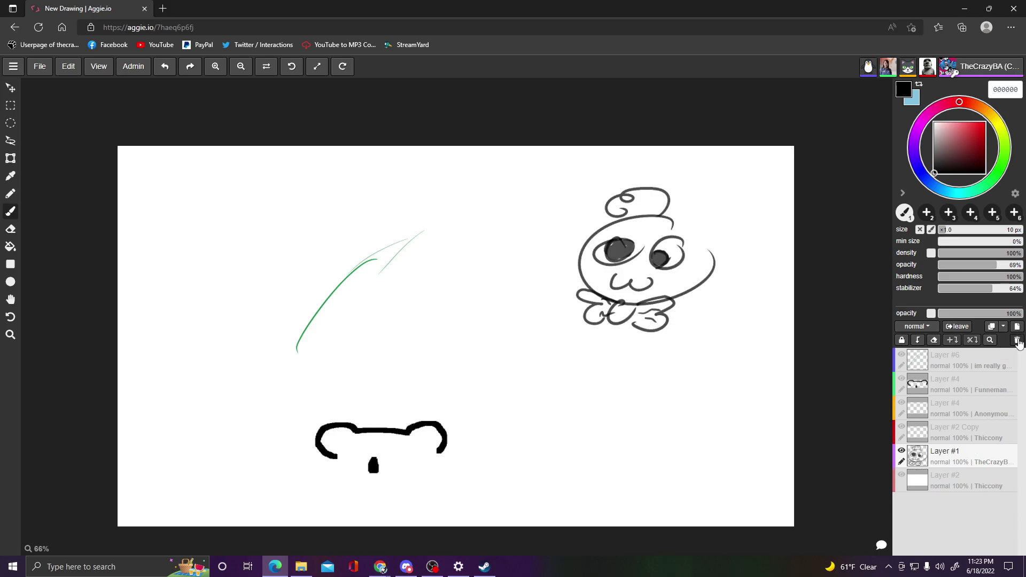
{"action": "left_click", "coordinate": [1018, 327]}
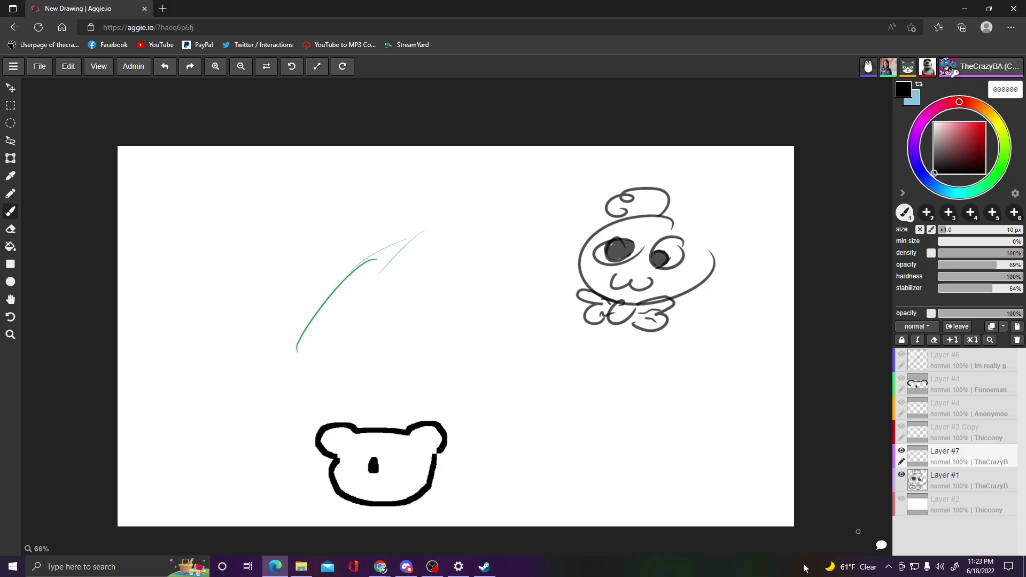
{"action": "left_click", "coordinate": [902, 475]}
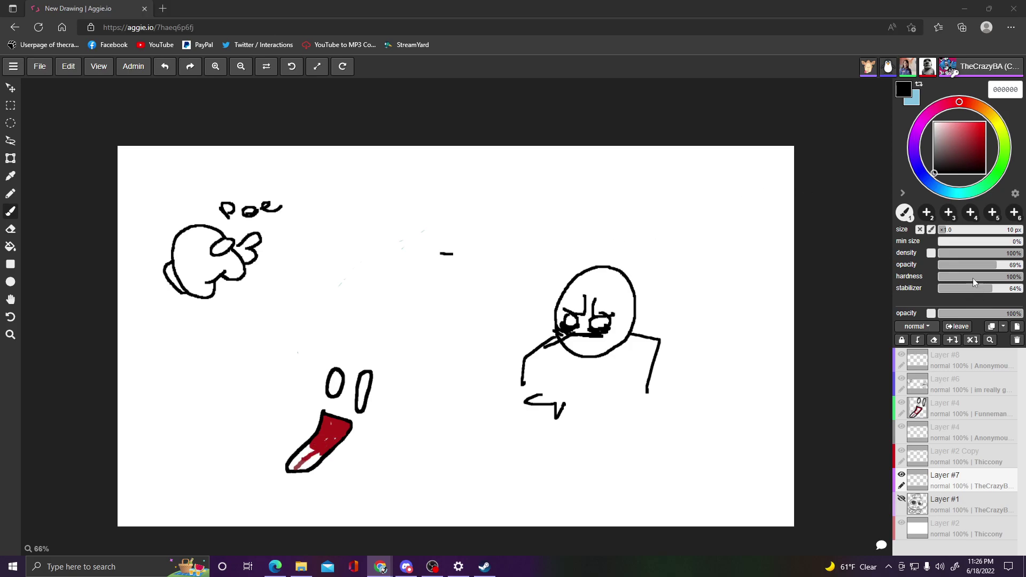
- Set the brush size to 14 px and sketch an oval head with crossing guide lines near the canvas's upper-right edge
{"action": "left_click", "coordinate": [950, 230]}
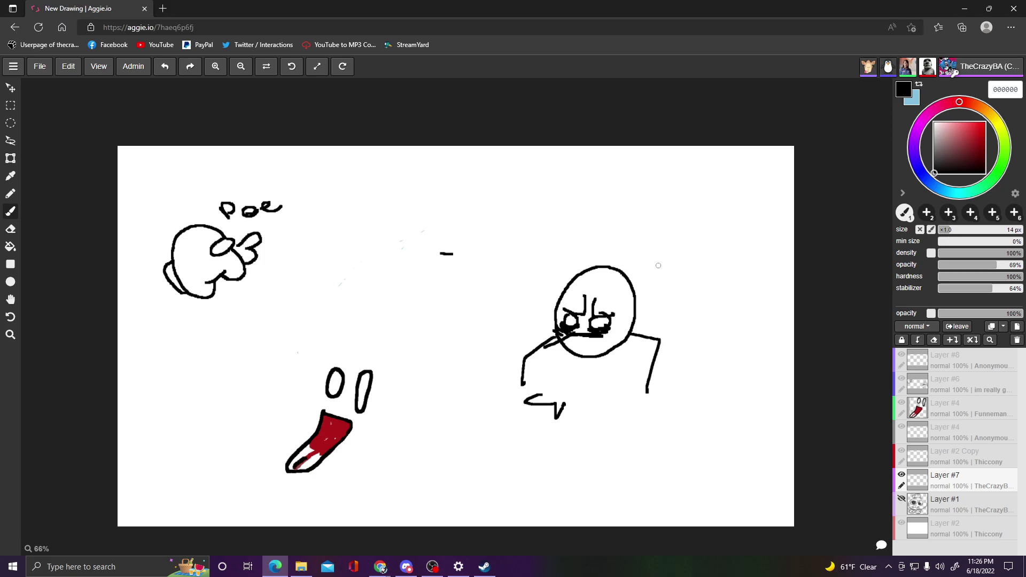
{"action": "mouse_move", "coordinate": [710, 201]}
{"action": "left_mouse_down"}
{"action": "mouse_move", "coordinate": [669, 278]}
{"action": "mouse_move", "coordinate": [726, 212]}
{"action": "mouse_move", "coordinate": [696, 287]}
{"action": "mouse_move", "coordinate": [744, 255]}
{"action": "left_mouse_up"}
{"action": "left_click_drag", "start_coordinate": [691, 275], "coordinate": [742, 265]}
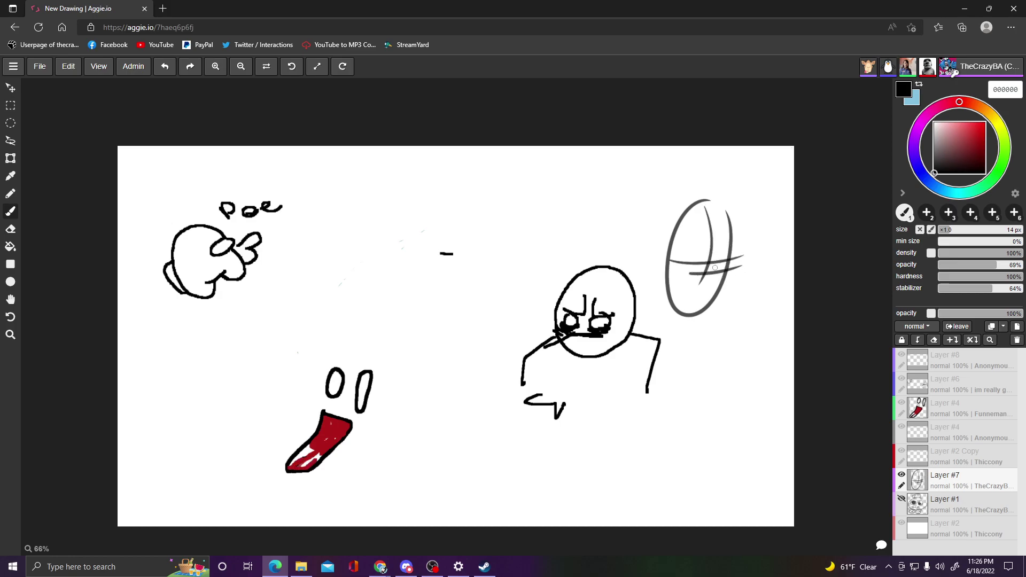
- Draw a small eye where the oval head's guide lines cross, darkening it with the brush opacity raised to 84%
{"action": "left_click_drag", "start_coordinate": [723, 267], "coordinate": [707, 267]}
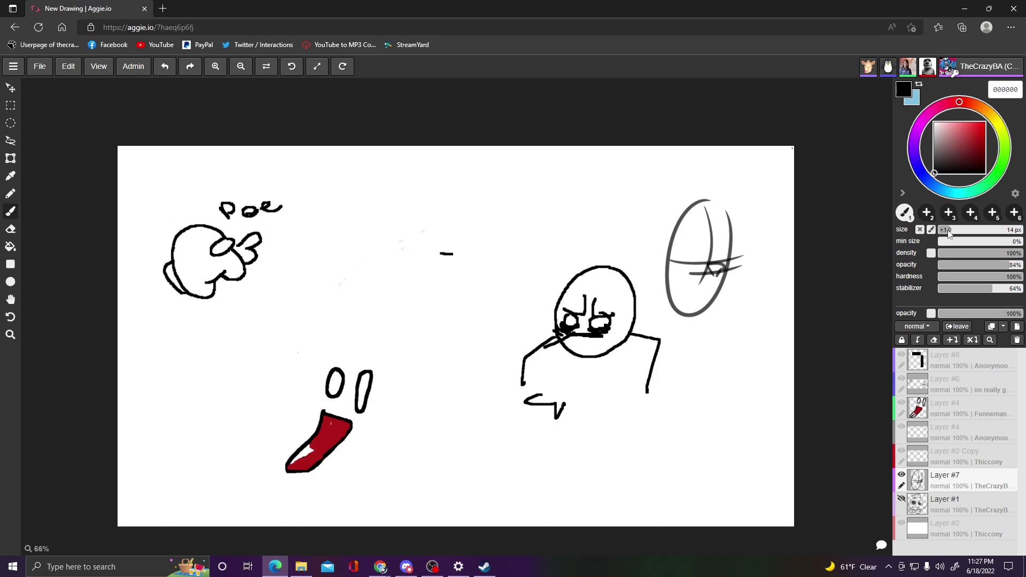
{"action": "scroll", "coordinate": [705, 265], "scroll_direction": "right", "scroll_amount": 3}
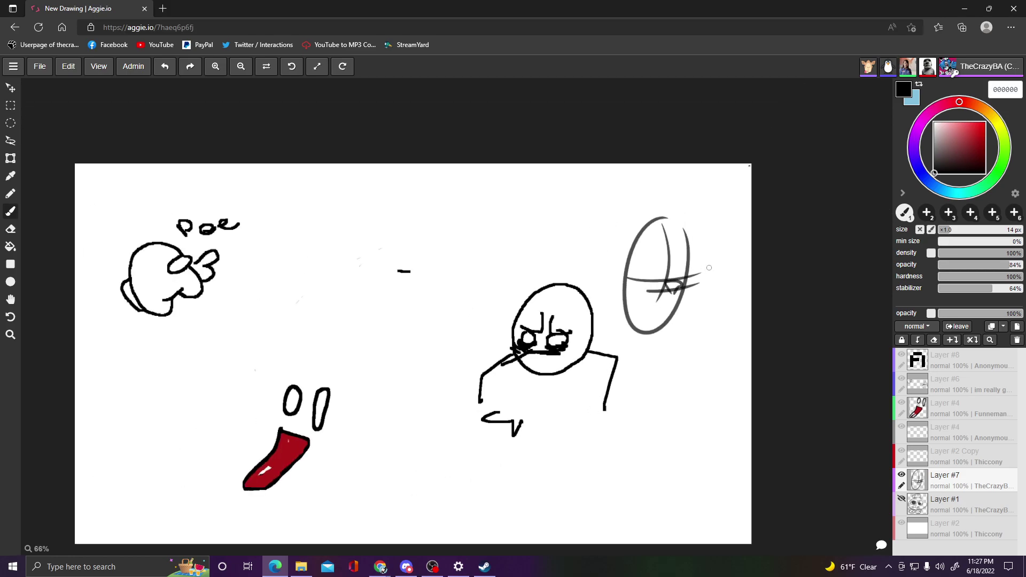
{"action": "mouse_move", "coordinate": [667, 284]}
{"action": "left_mouse_down"}
{"action": "mouse_move", "coordinate": [684, 284]}
{"action": "mouse_move", "coordinate": [666, 293]}
{"action": "left_mouse_up"}
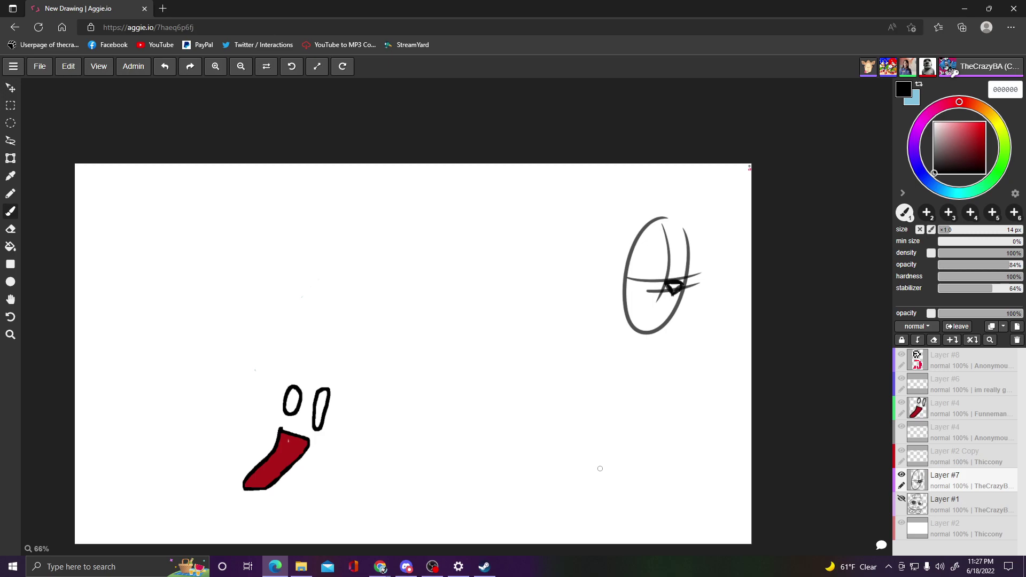
- Examine the whole canvas and the tiny pixel figures in its upper-right corner up close
{"action": "scroll", "coordinate": [557, 333], "scroll_direction": "up", "scroll_amount": 1}
{"action": "scroll", "coordinate": [567, 323], "scroll_direction": "down", "scroll_amount": 4}
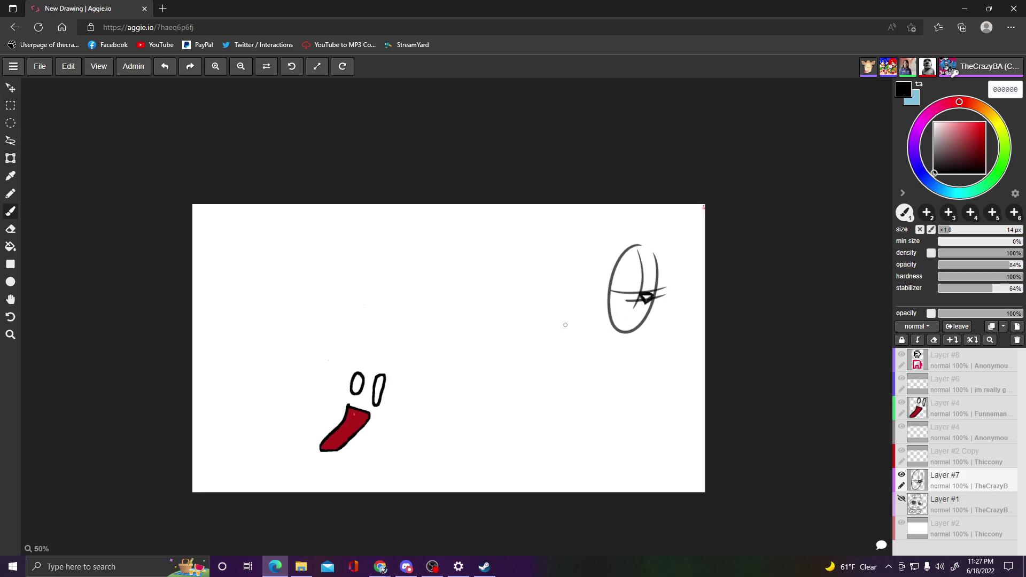
{"action": "scroll", "coordinate": [548, 357], "scroll_direction": "up", "scroll_amount": 3}
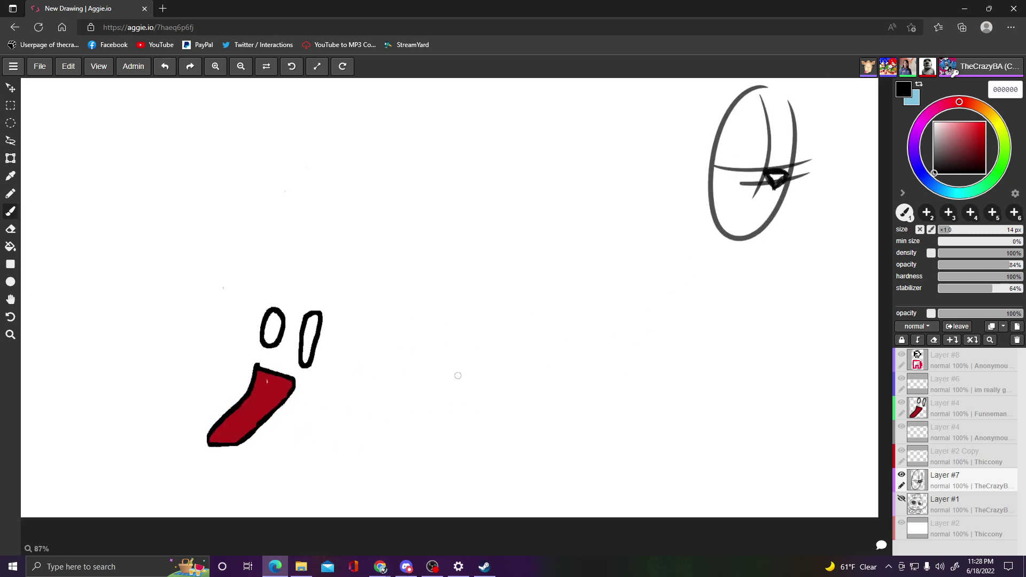
{"action": "scroll", "coordinate": [551, 319], "scroll_direction": "down", "scroll_amount": 5}
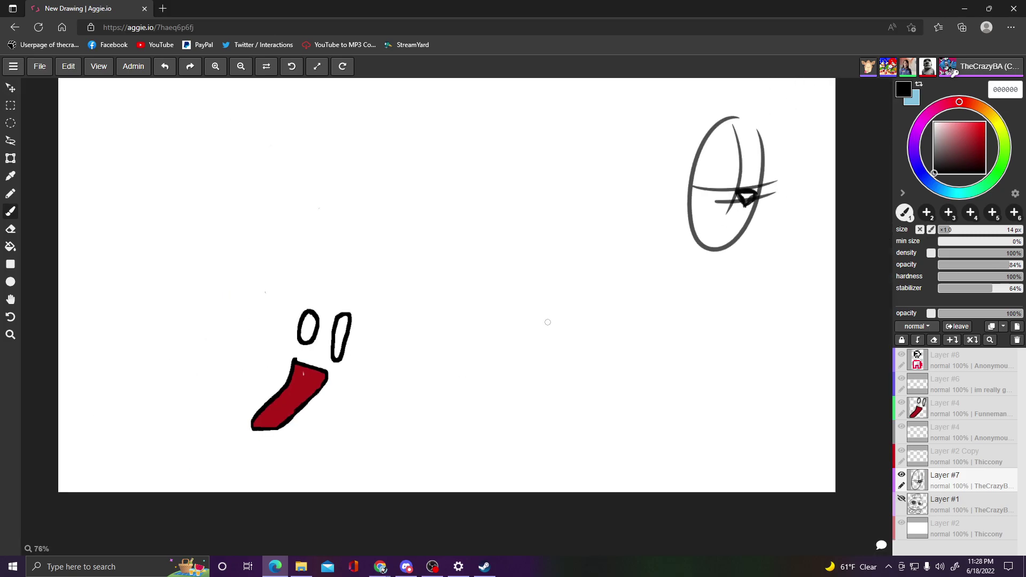
{"action": "scroll", "coordinate": [389, 203], "scroll_direction": "down", "scroll_amount": 3}
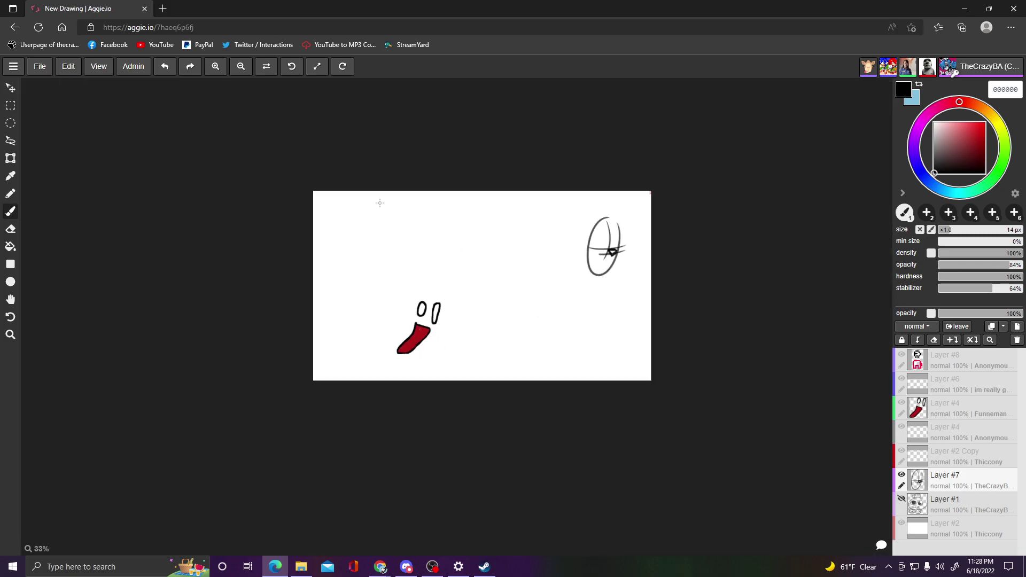
{"action": "scroll", "coordinate": [364, 216], "scroll_direction": "up", "scroll_amount": 5}
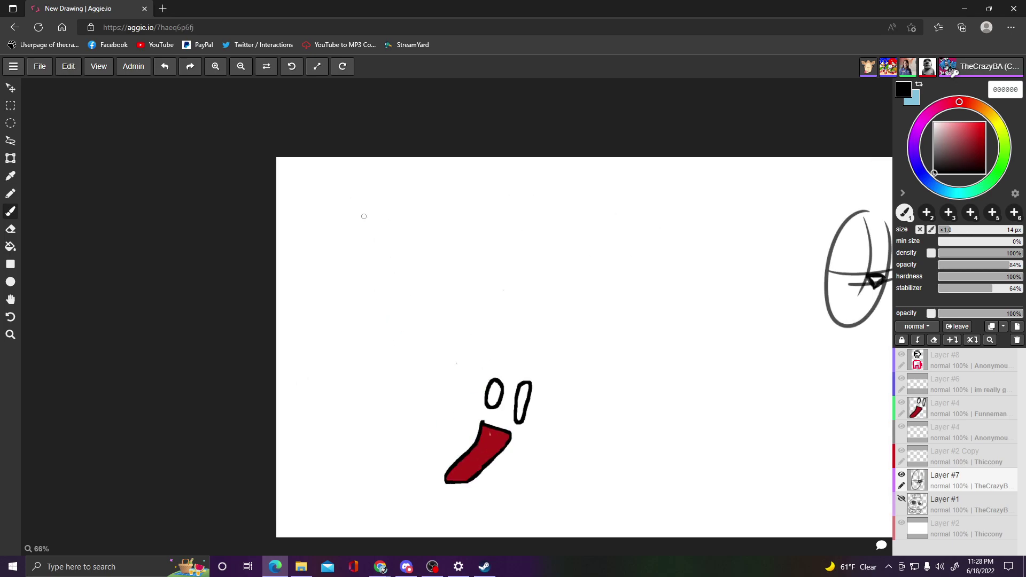
{"action": "scroll", "coordinate": [438, 241], "scroll_direction": "down", "scroll_amount": 4}
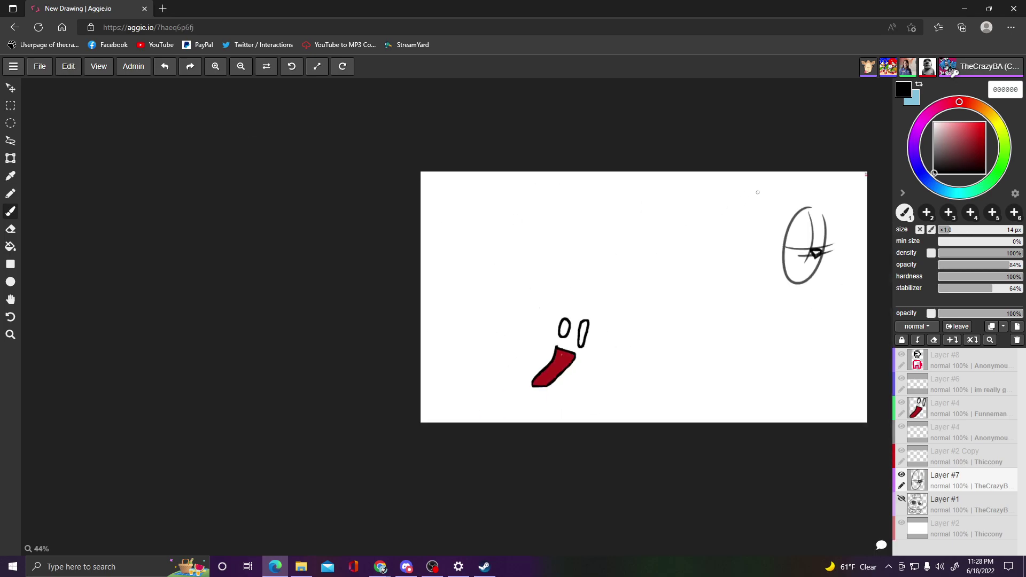
{"action": "scroll", "coordinate": [878, 173], "scroll_direction": "up", "scroll_amount": 12}
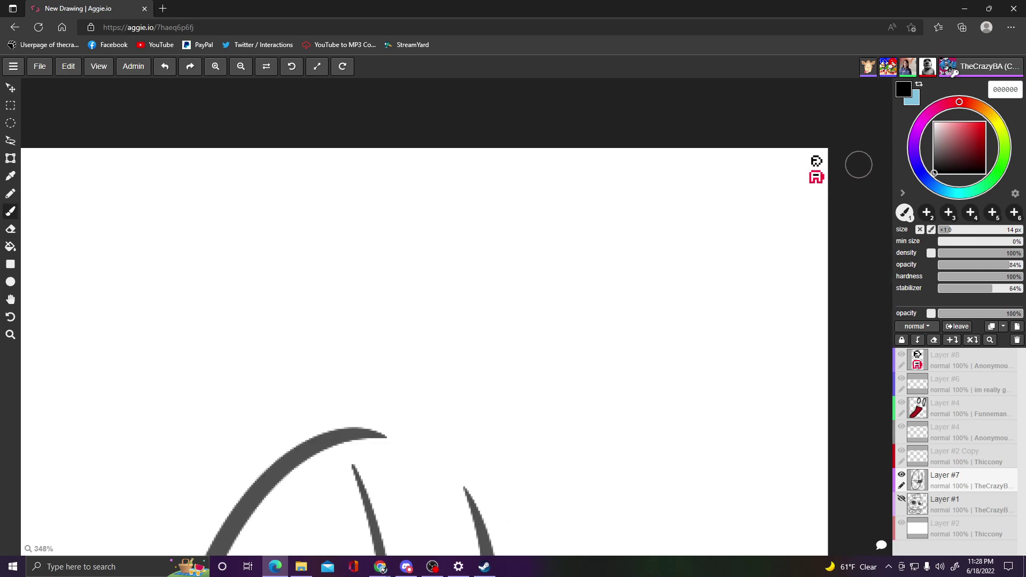
{"action": "scroll", "coordinate": [821, 181], "scroll_direction": "up", "scroll_amount": 1}
{"action": "mouse_move", "coordinate": [744, 96]}
{"action": "left_mouse_down"}
{"action": "mouse_move", "coordinate": [570, 111]}
{"action": "mouse_move", "coordinate": [930, 303]}
{"action": "left_mouse_up"}
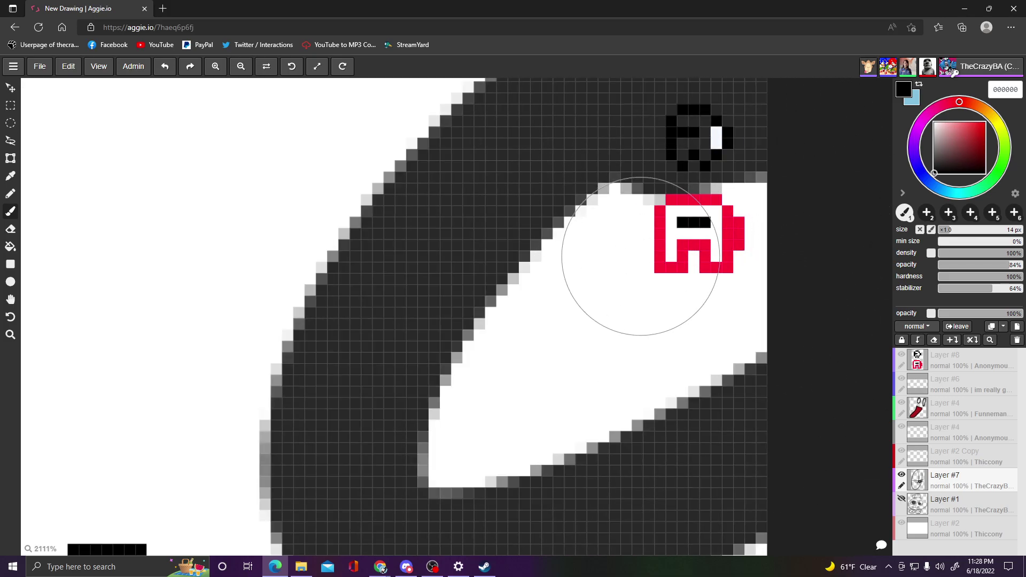
{"action": "scroll", "coordinate": [630, 267], "scroll_direction": "down", "scroll_amount": 3}
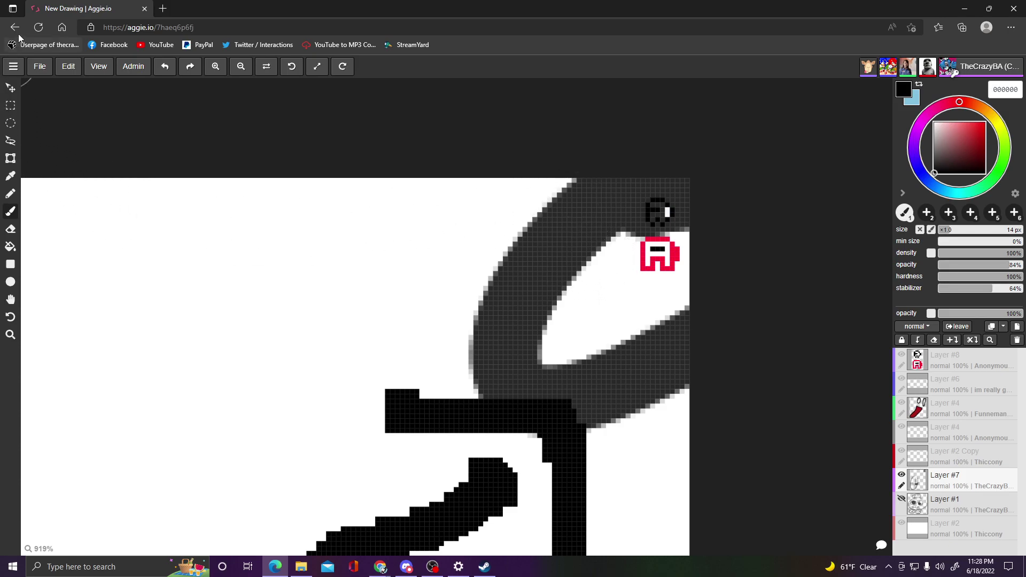
{"action": "left_click", "coordinate": [167, 66]}
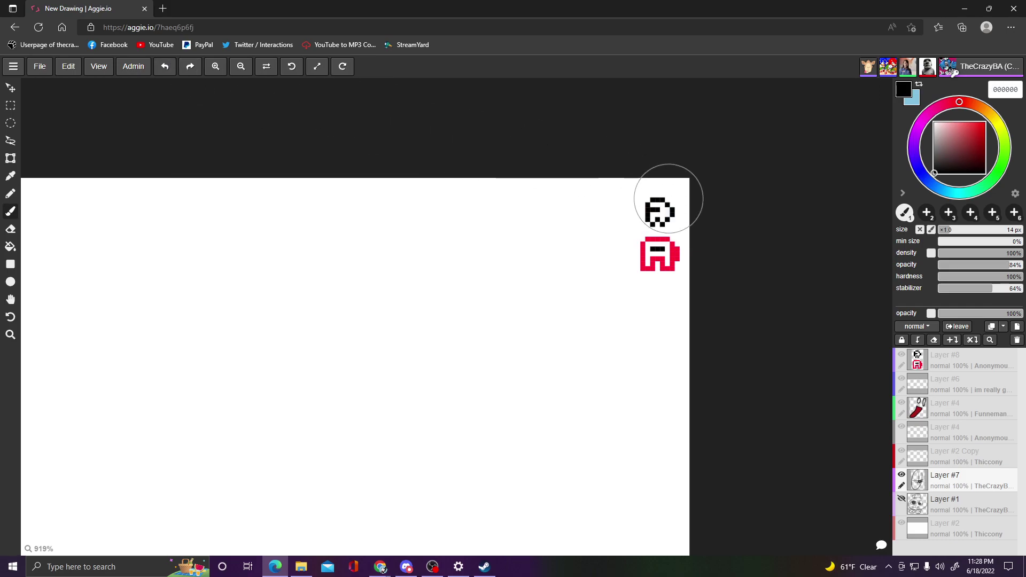
- Draw a large, thick loop around the tiny pixel figures in the canvas's upper-right corner
{"action": "key", "text": "ctrl+y"}
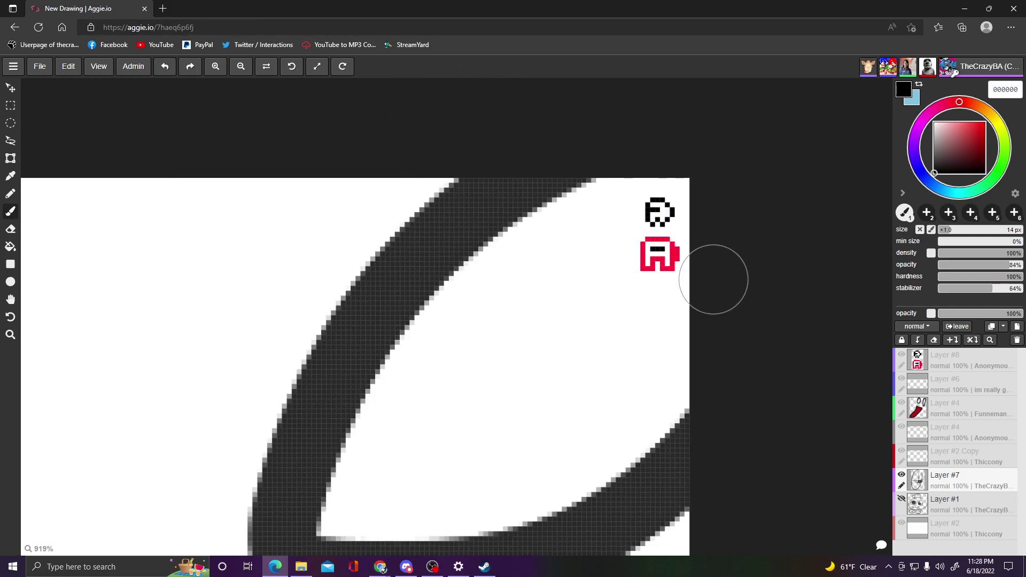
{"action": "scroll", "coordinate": [717, 278], "scroll_direction": "down", "scroll_amount": 1}
{"action": "scroll", "coordinate": [717, 278], "scroll_direction": "down", "scroll_amount": 1}
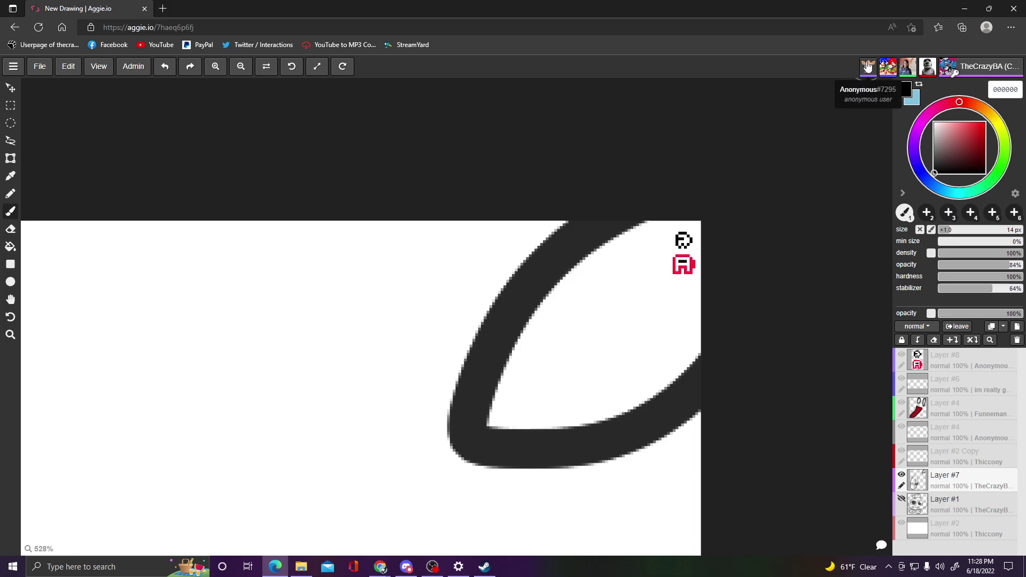
- Leave the shared drawing and go back to the Aggie.io home page
{"action": "left_click", "coordinate": [914, 531]}
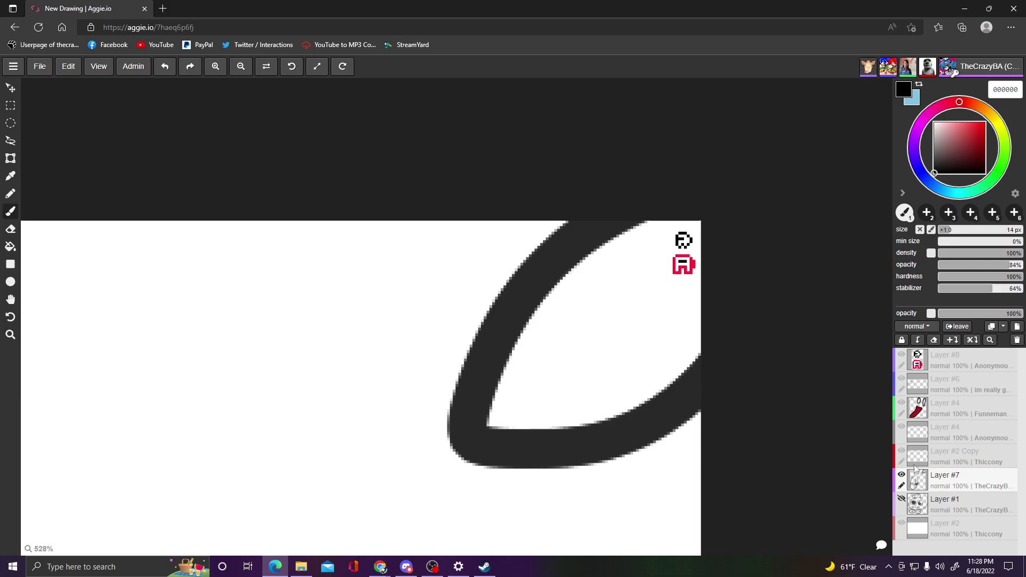
{"action": "scroll", "coordinate": [730, 438], "scroll_direction": "down", "scroll_amount": 3}
{"action": "scroll", "coordinate": [721, 435], "scroll_direction": "down", "scroll_amount": 15}
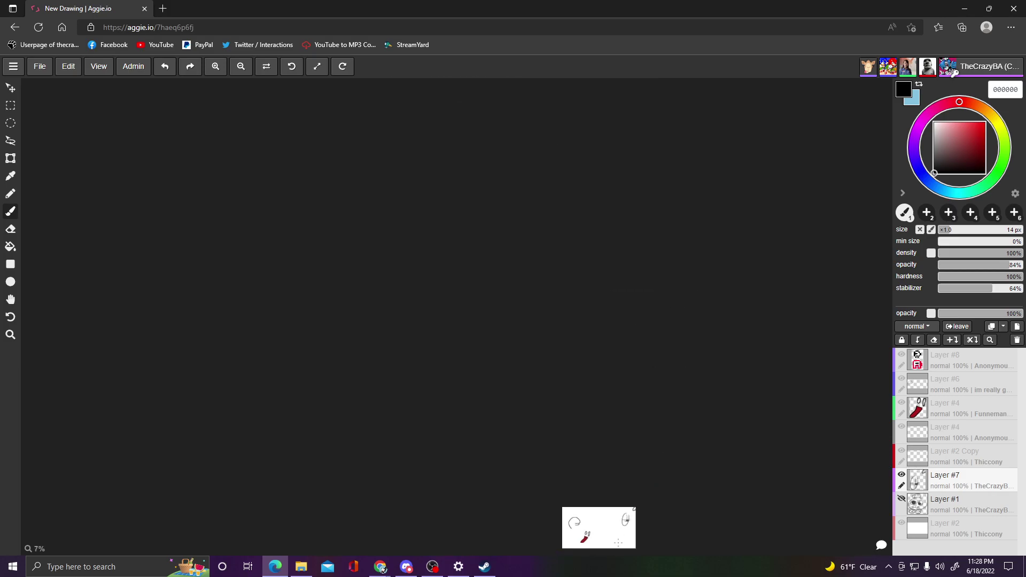
{"action": "scroll", "coordinate": [619, 543], "scroll_direction": "up", "scroll_amount": 12}
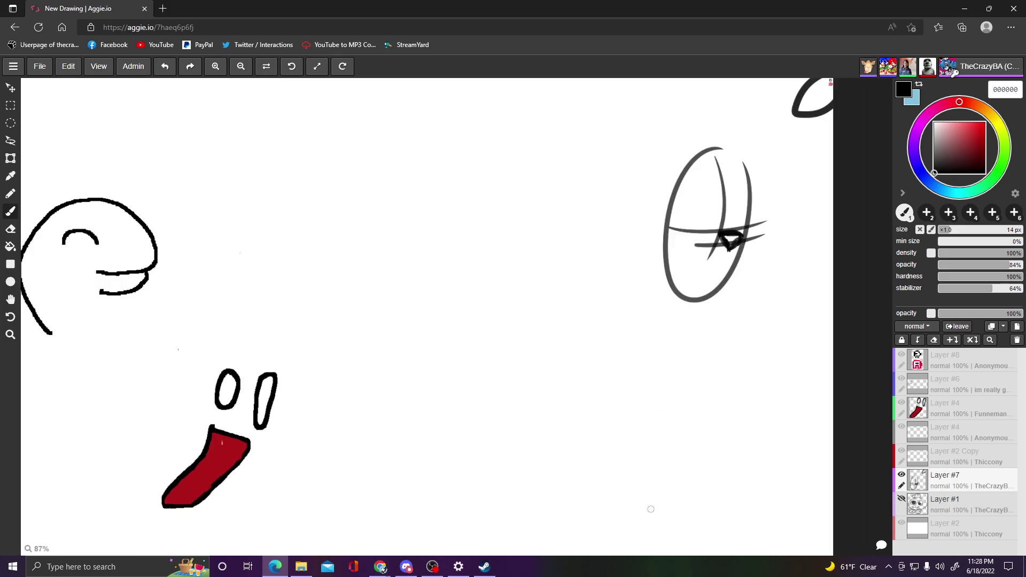
{"action": "scroll", "coordinate": [655, 498], "scroll_direction": "down", "scroll_amount": 1}
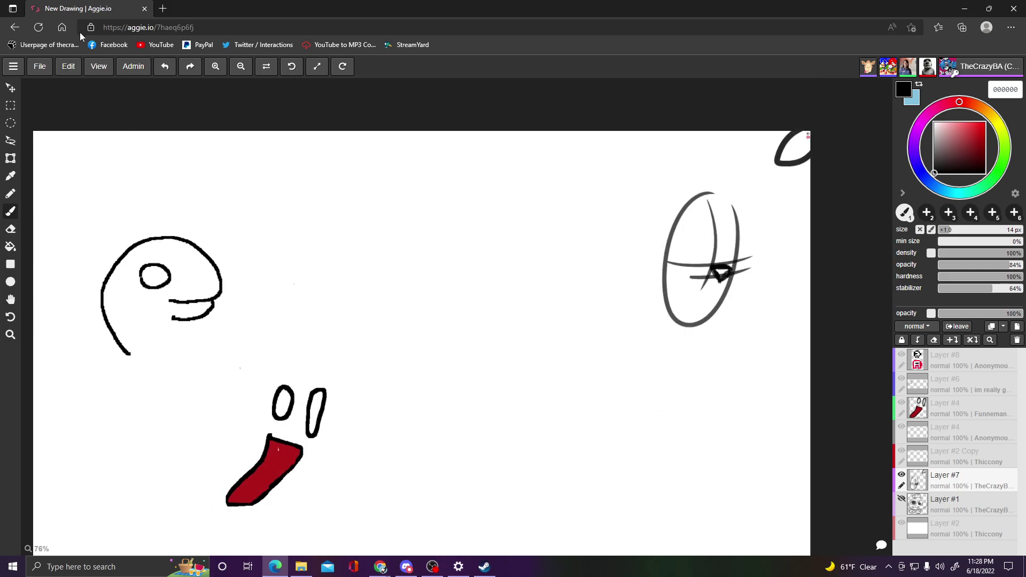
{"action": "left_click", "coordinate": [12, 33]}
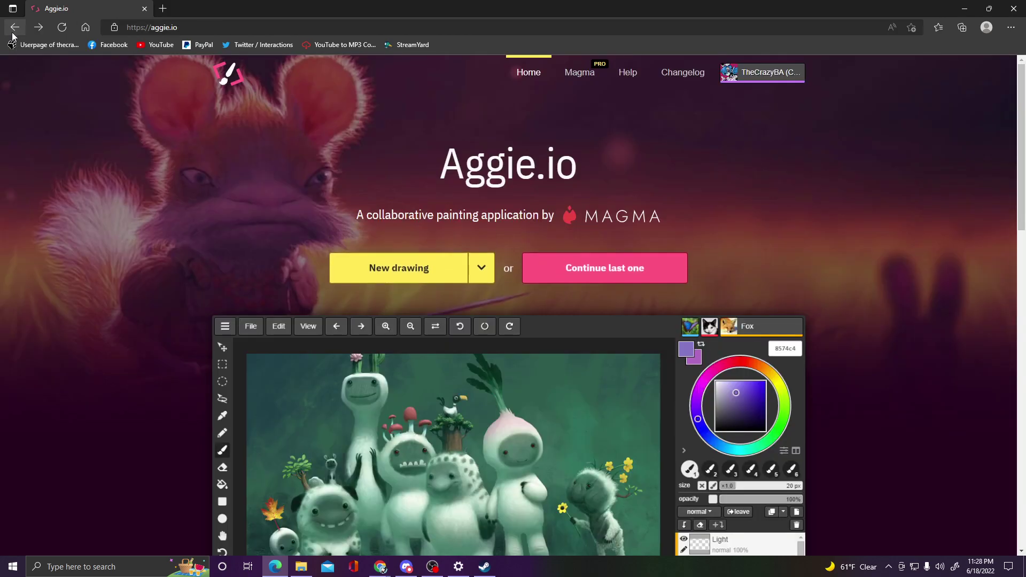
- Return to the shared drawing and erase the large loop in the canvas's upper-right corner with a 38 px eraser
{"action": "left_click", "coordinate": [37, 27]}
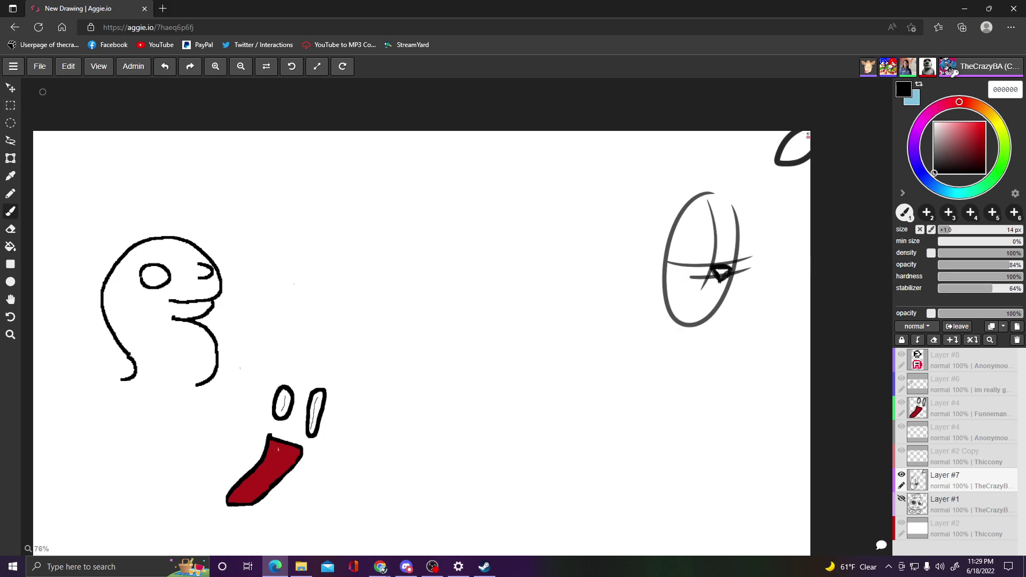
{"action": "left_click", "coordinate": [10, 229]}
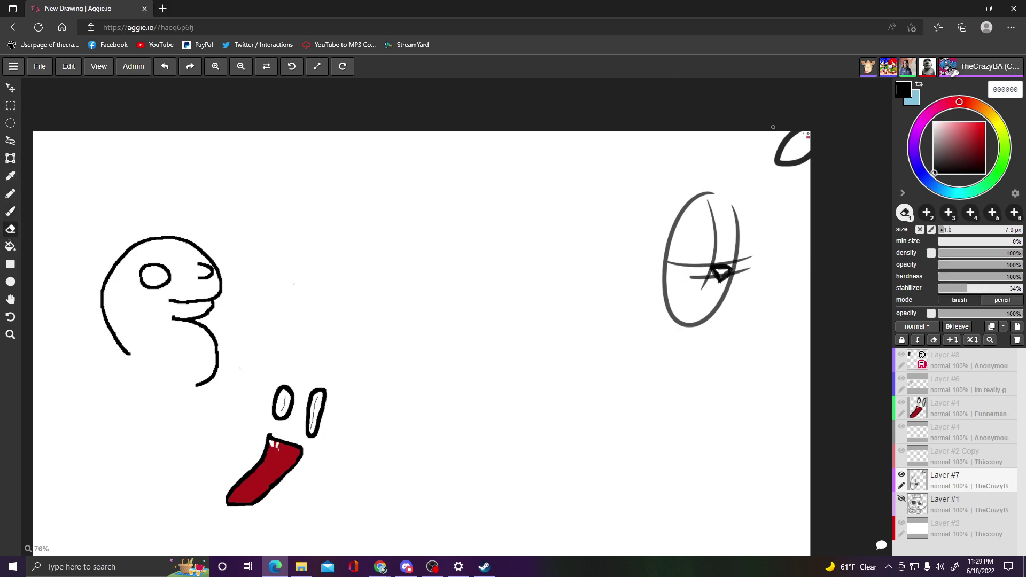
{"action": "left_click", "coordinate": [969, 230]}
{"action": "mouse_move", "coordinate": [804, 144]}
{"action": "left_mouse_down"}
{"action": "mouse_move", "coordinate": [781, 152]}
{"action": "mouse_move", "coordinate": [804, 146]}
{"action": "mouse_move", "coordinate": [798, 166]}
{"action": "mouse_move", "coordinate": [797, 130]}
{"action": "left_mouse_up"}
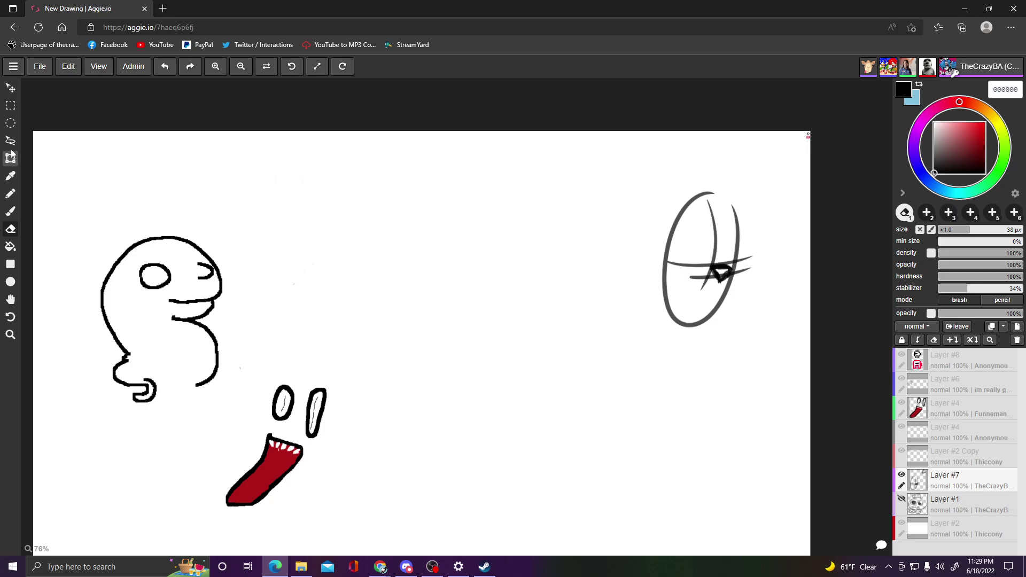
- Draw an arched eye outline with the brush inside the oval head, just above the horizontal guide line
{"action": "left_click", "coordinate": [10, 212]}
{"action": "scroll", "coordinate": [649, 157], "scroll_direction": "up", "scroll_amount": 1}
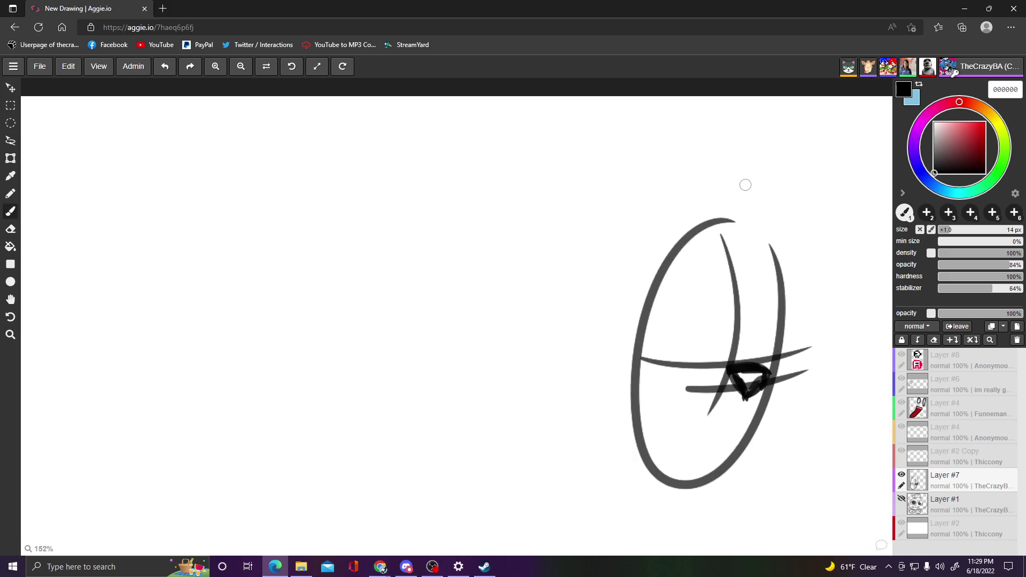
{"action": "scroll", "coordinate": [743, 181], "scroll_direction": "down", "scroll_amount": 3}
{"action": "scroll", "coordinate": [790, 251], "scroll_direction": "up", "scroll_amount": 5}
{"action": "scroll", "coordinate": [792, 254], "scroll_direction": "up", "scroll_amount": 1}
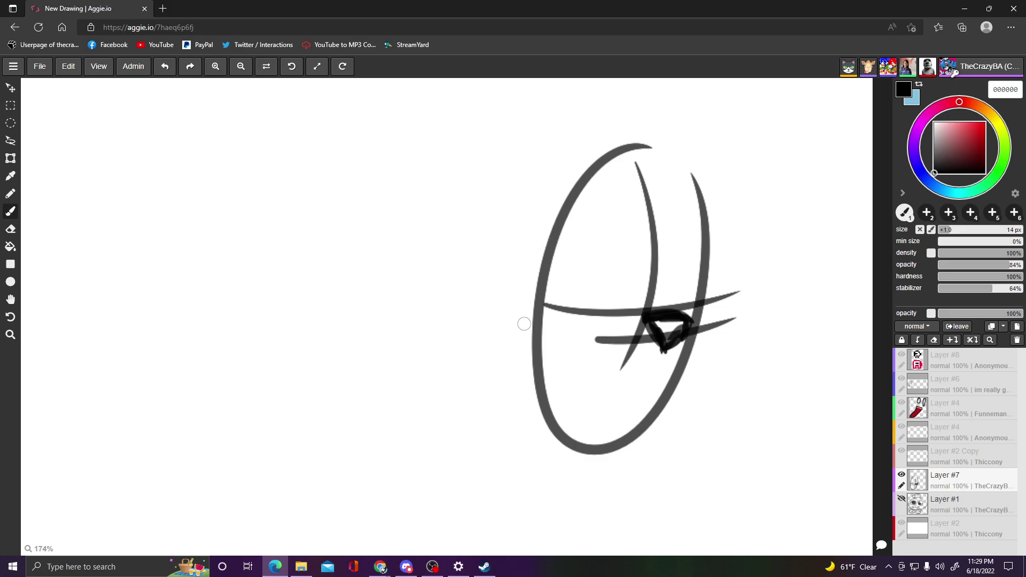
{"action": "mouse_move", "coordinate": [606, 326]}
{"action": "left_mouse_down"}
{"action": "mouse_move", "coordinate": [637, 245]}
{"action": "mouse_move", "coordinate": [588, 312]}
{"action": "left_mouse_up"}
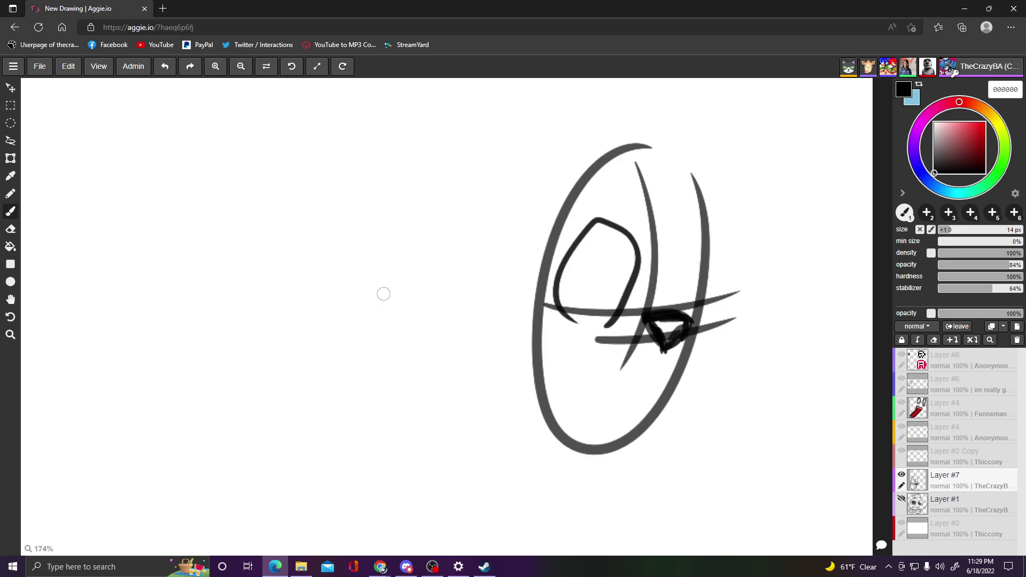
{"action": "key", "text": "alt+Left"}
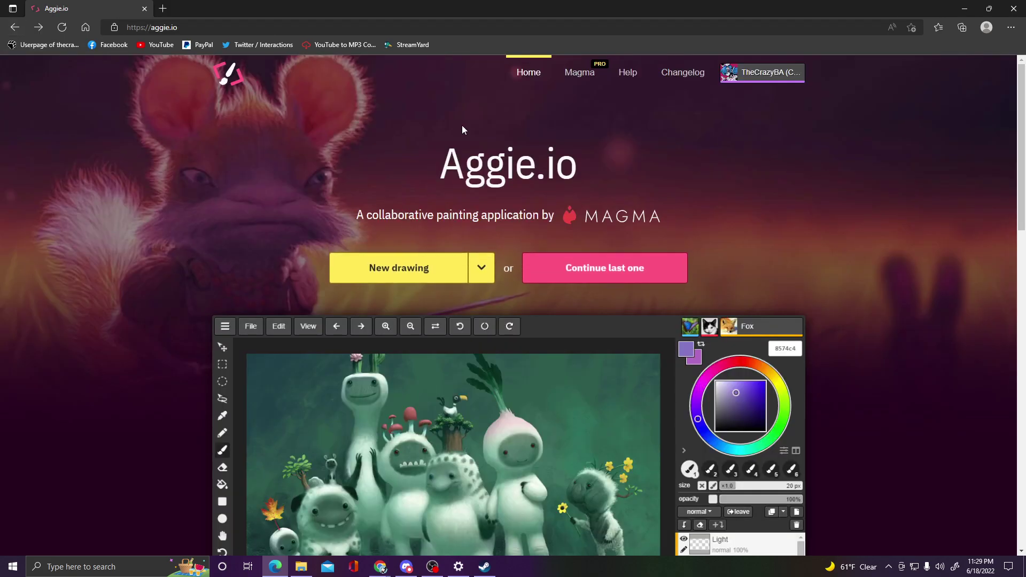
{"action": "key", "text": "alt+Right"}
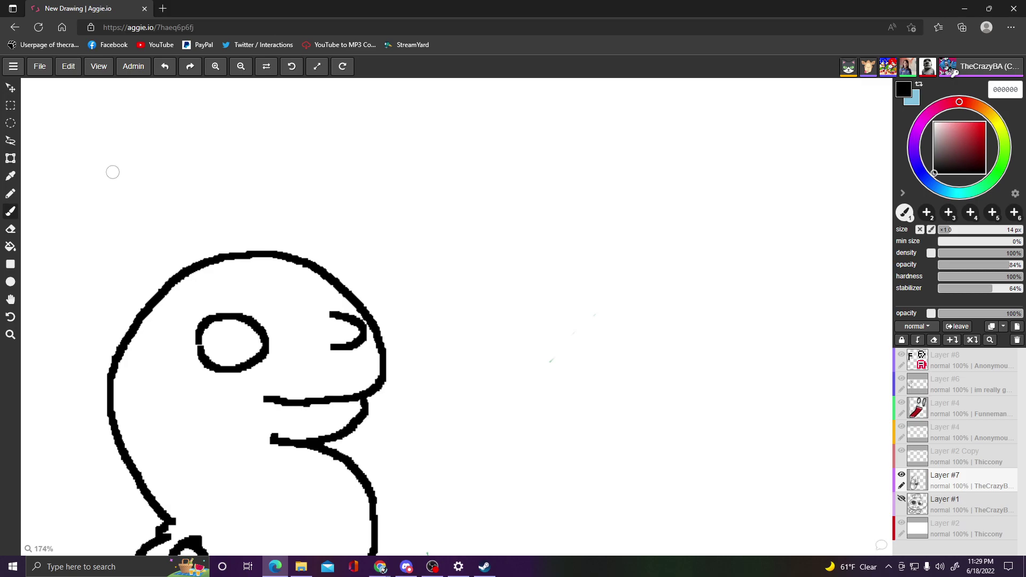
{"action": "scroll", "coordinate": [504, 143], "scroll_direction": "up", "scroll_amount": 2}
{"action": "scroll", "coordinate": [504, 143], "scroll_direction": "up", "scroll_amount": 8}
{"action": "scroll", "coordinate": [572, 207], "scroll_direction": "down", "scroll_amount": 10}
{"action": "scroll", "coordinate": [600, 271], "scroll_direction": "down", "scroll_amount": 10}
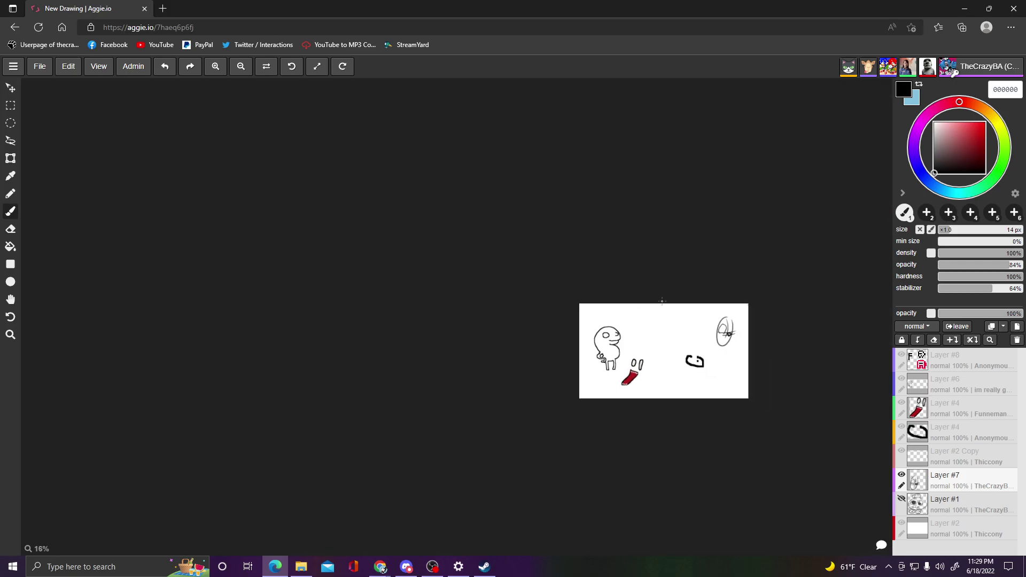
- Erase the arched eye outline and the guide lines around it inside the oval head with the 38 px eraser
{"action": "scroll", "coordinate": [728, 350], "scroll_direction": "up", "scroll_amount": 10}
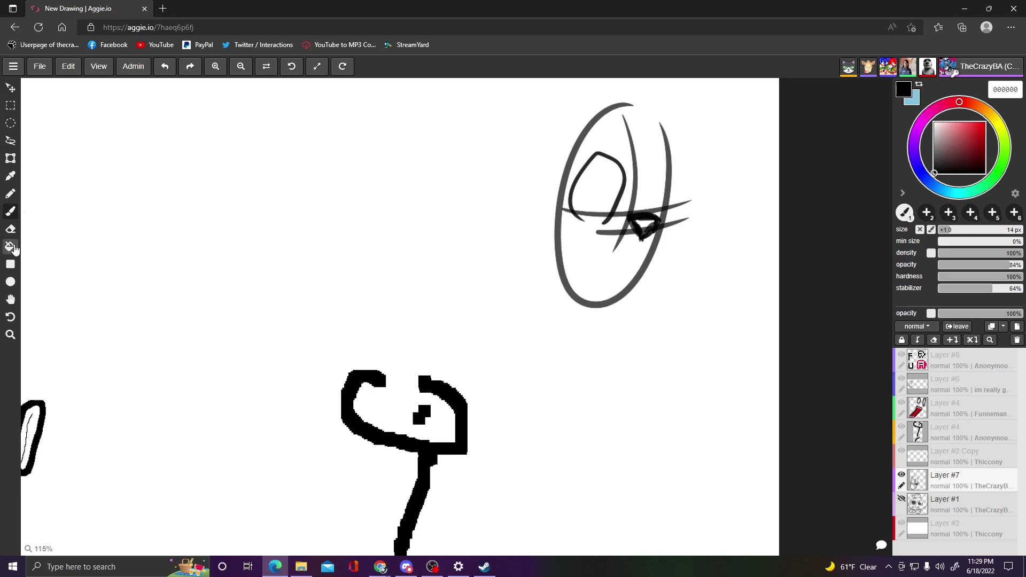
{"action": "left_click", "coordinate": [10, 229]}
{"action": "mouse_move", "coordinate": [578, 222]}
{"action": "left_mouse_down"}
{"action": "mouse_move", "coordinate": [589, 161]}
{"action": "mouse_move", "coordinate": [614, 166]}
{"action": "mouse_move", "coordinate": [559, 202]}
{"action": "mouse_move", "coordinate": [584, 172]}
{"action": "mouse_move", "coordinate": [578, 190]}
{"action": "mouse_move", "coordinate": [601, 214]}
{"action": "mouse_move", "coordinate": [633, 189]}
{"action": "mouse_move", "coordinate": [602, 179]}
{"action": "left_mouse_up"}
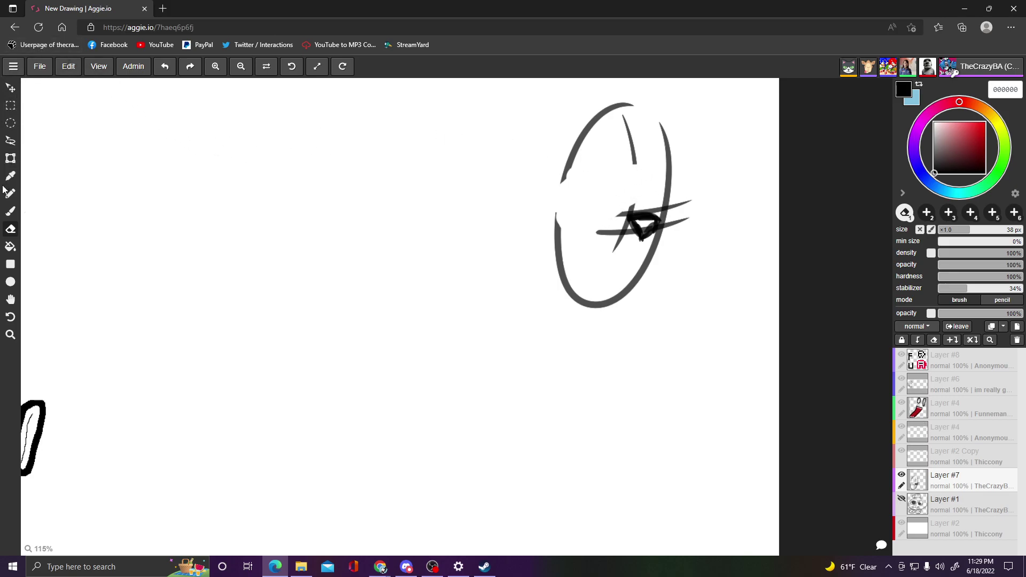
- Sketch a rough oval eye beside the dark nose with the brush at 84% opacity
{"action": "left_click", "coordinate": [11, 212]}
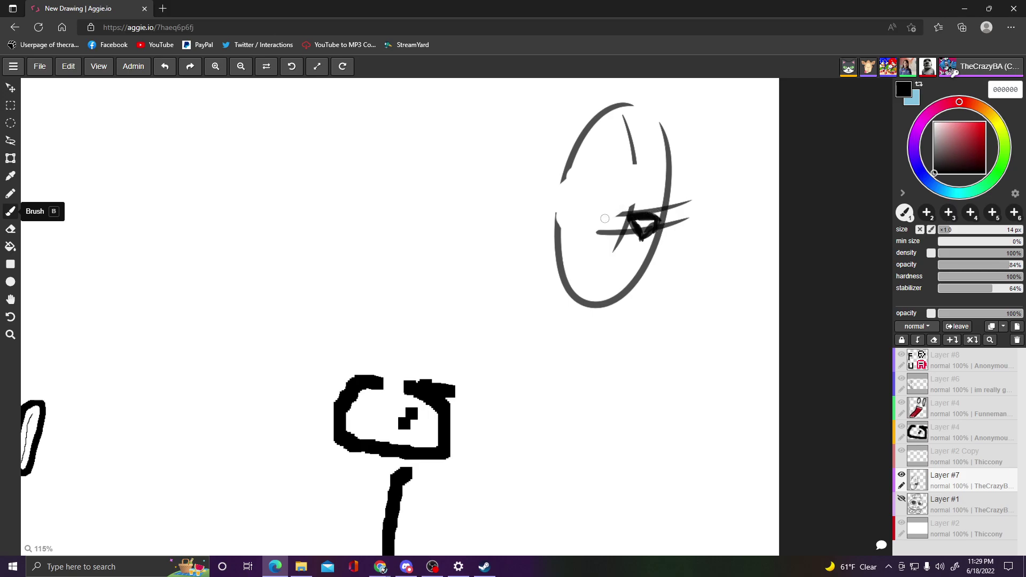
{"action": "mouse_move", "coordinate": [611, 218]}
{"action": "left_mouse_down"}
{"action": "mouse_move", "coordinate": [629, 185]}
{"action": "mouse_move", "coordinate": [616, 207]}
{"action": "mouse_move", "coordinate": [628, 158]}
{"action": "mouse_move", "coordinate": [629, 171]}
{"action": "mouse_move", "coordinate": [609, 157]}
{"action": "mouse_move", "coordinate": [597, 174]}
{"action": "mouse_move", "coordinate": [586, 163]}
{"action": "mouse_move", "coordinate": [588, 212]}
{"action": "mouse_move", "coordinate": [576, 181]}
{"action": "mouse_move", "coordinate": [602, 159]}
{"action": "mouse_move", "coordinate": [622, 178]}
{"action": "mouse_move", "coordinate": [620, 165]}
{"action": "mouse_move", "coordinate": [608, 219]}
{"action": "left_mouse_up"}
{"action": "left_click_drag", "start_coordinate": [623, 177], "coordinate": [599, 229]}
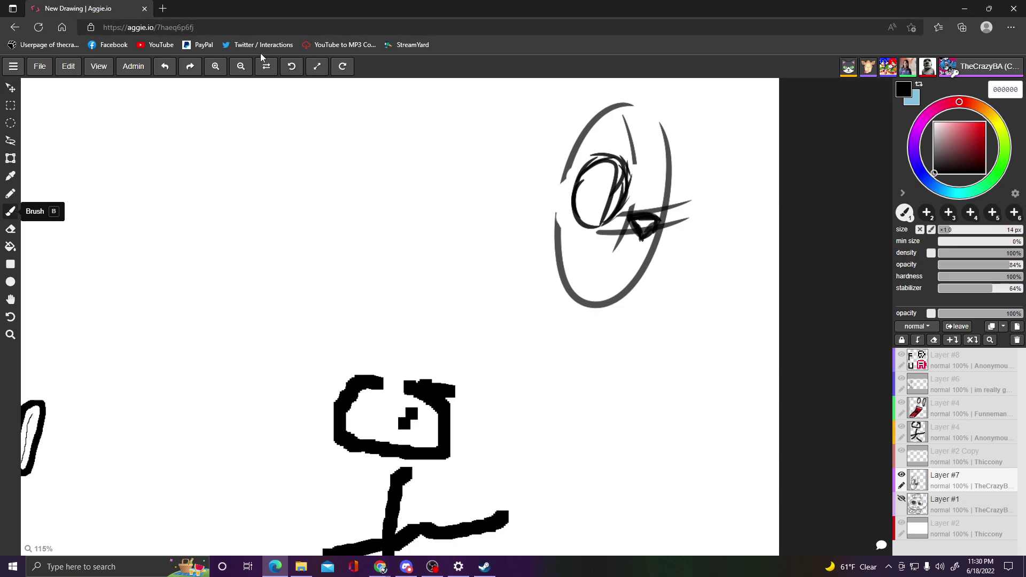
- Undo the dark oval eye strokes on the oval head
{"action": "left_click", "coordinate": [165, 66]}
{"action": "key", "text": "ctrl+z"}
{"action": "key", "text": "ctrl+z"}
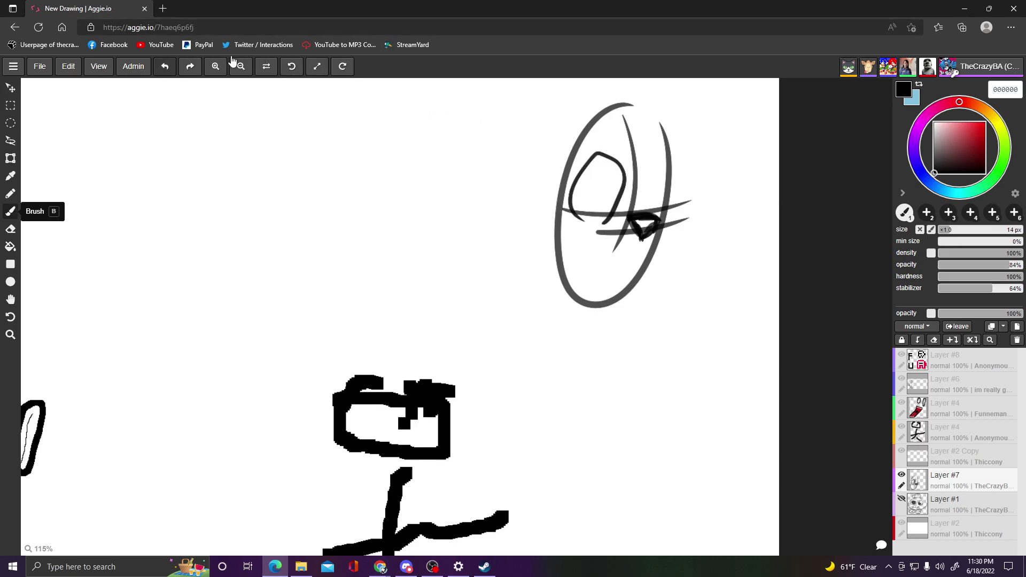
{"action": "key", "text": "ctrl+z"}
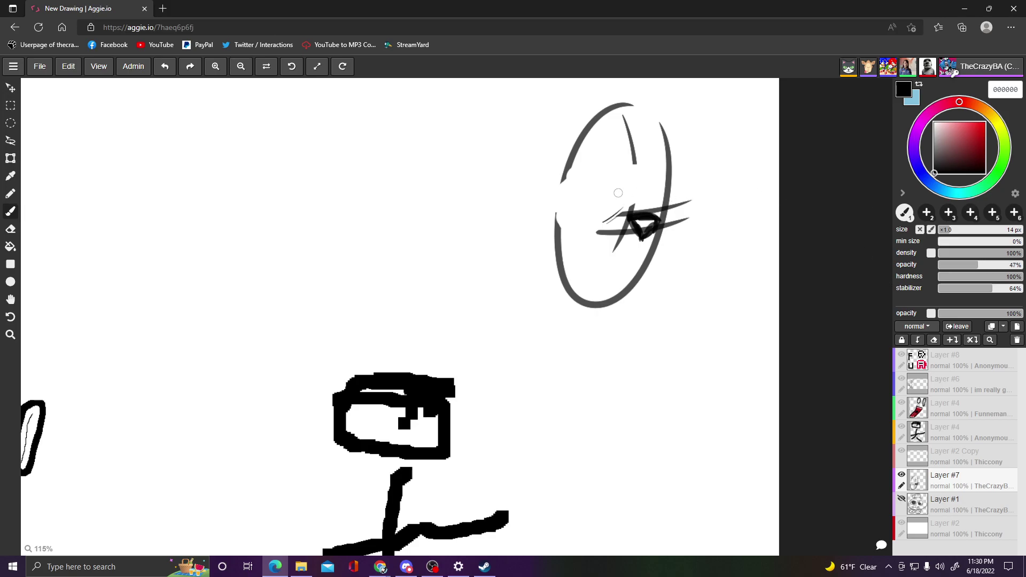
- Sketch two oval eyes and small muzzle loops under the nose on the oval head with the brush at 47% opacity
{"action": "mouse_move", "coordinate": [579, 229]}
{"action": "left_mouse_down"}
{"action": "mouse_move", "coordinate": [594, 166]}
{"action": "mouse_move", "coordinate": [622, 166]}
{"action": "mouse_move", "coordinate": [626, 204]}
{"action": "mouse_move", "coordinate": [590, 241]}
{"action": "mouse_move", "coordinate": [566, 218]}
{"action": "mouse_move", "coordinate": [584, 208]}
{"action": "mouse_move", "coordinate": [581, 194]}
{"action": "mouse_move", "coordinate": [574, 233]}
{"action": "mouse_move", "coordinate": [599, 172]}
{"action": "mouse_move", "coordinate": [574, 202]}
{"action": "left_mouse_up"}
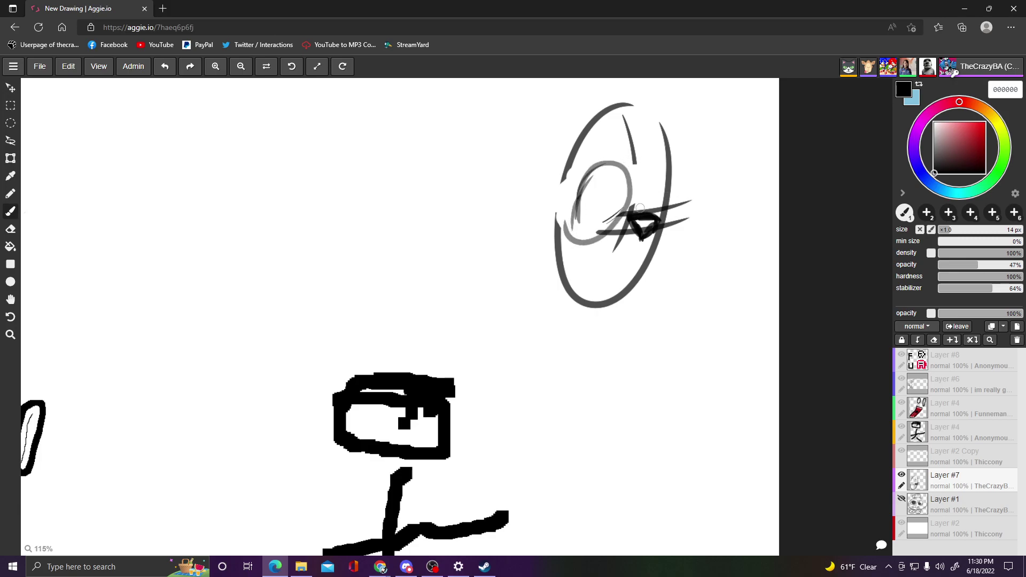
{"action": "left_click_drag", "start_coordinate": [651, 168], "coordinate": [647, 219]}
{"action": "mouse_move", "coordinate": [649, 169]}
{"action": "left_mouse_down"}
{"action": "mouse_move", "coordinate": [672, 182]}
{"action": "mouse_move", "coordinate": [663, 211]}
{"action": "mouse_move", "coordinate": [658, 194]}
{"action": "left_mouse_up"}
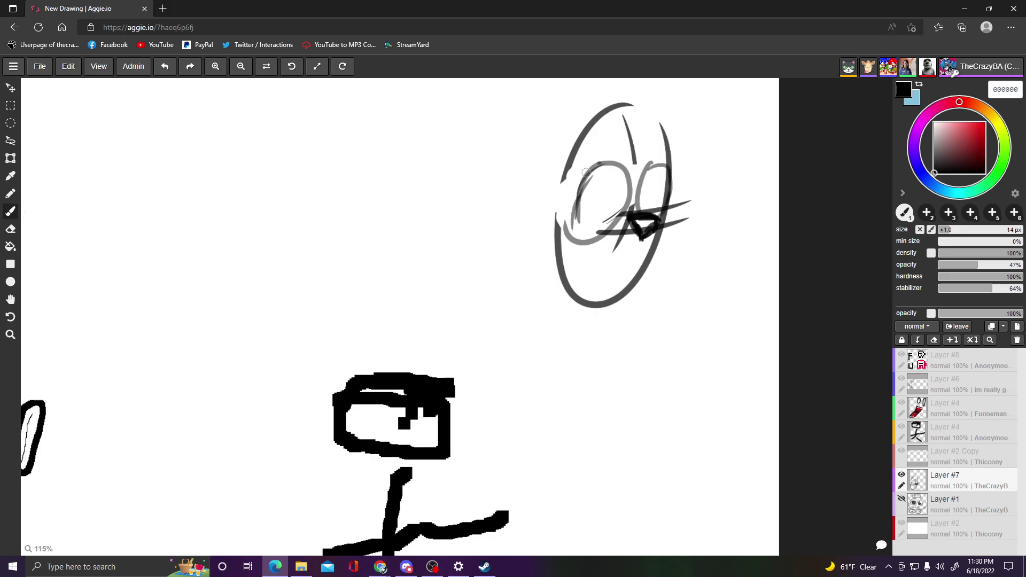
{"action": "mouse_move", "coordinate": [588, 178]}
{"action": "left_mouse_down"}
{"action": "mouse_move", "coordinate": [567, 218]}
{"action": "mouse_move", "coordinate": [567, 245]}
{"action": "left_mouse_up"}
{"action": "left_click_drag", "start_coordinate": [581, 211], "coordinate": [568, 246]}
{"action": "mouse_move", "coordinate": [595, 180]}
{"action": "left_mouse_down"}
{"action": "mouse_move", "coordinate": [568, 222]}
{"action": "mouse_move", "coordinate": [571, 190]}
{"action": "left_mouse_up"}
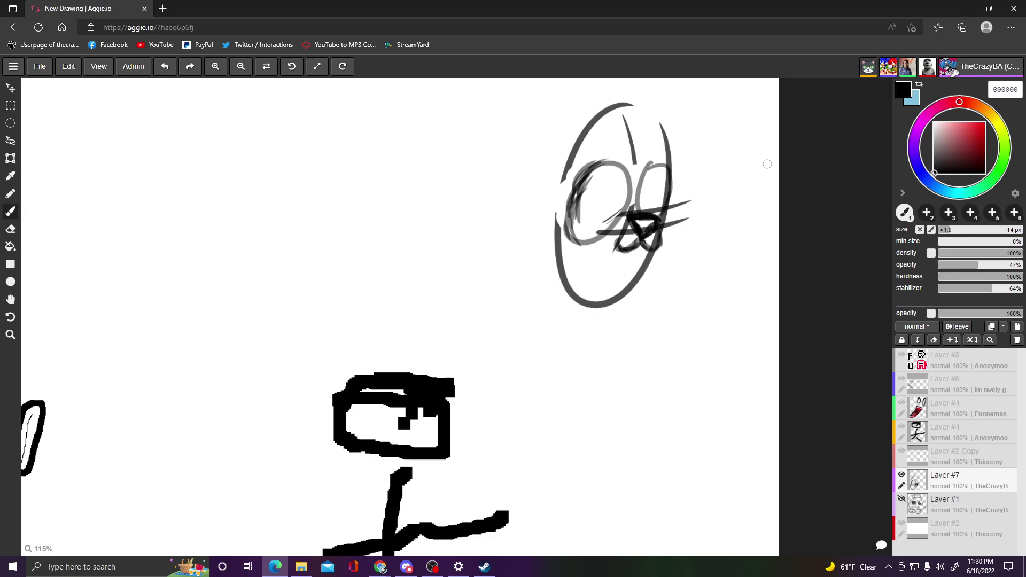
- Examine the whole canvas, looking closely at the round-headed cartoon figure and the red toothed mouth
{"action": "scroll", "coordinate": [667, 179], "scroll_direction": "up", "scroll_amount": 2}
{"action": "scroll", "coordinate": [667, 179], "scroll_direction": "down", "scroll_amount": 6}
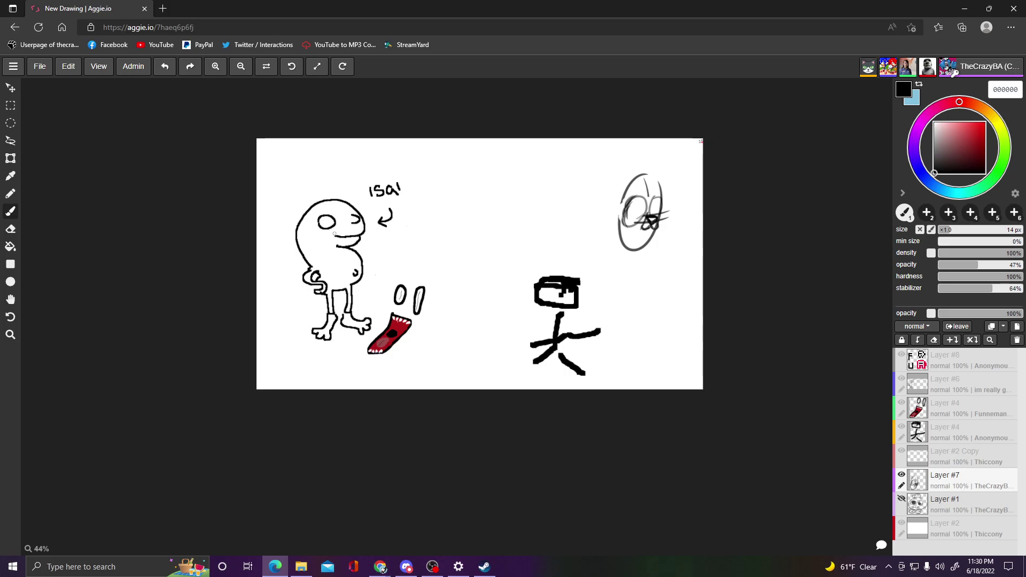
{"action": "scroll", "coordinate": [331, 251], "scroll_direction": "down", "scroll_amount": 2}
{"action": "scroll", "coordinate": [331, 246], "scroll_direction": "up", "scroll_amount": 6}
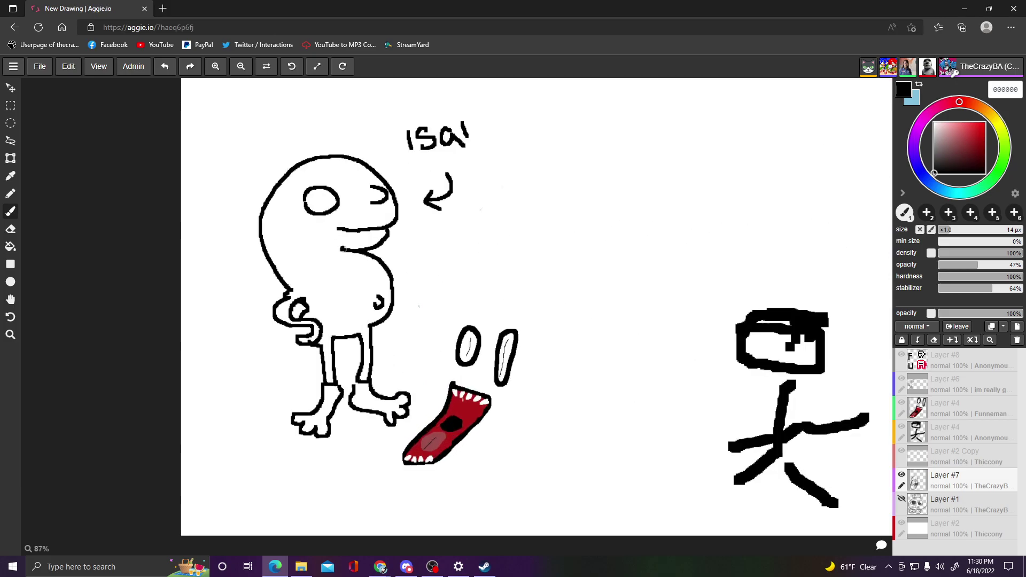
{"action": "scroll", "coordinate": [343, 249], "scroll_direction": "down", "scroll_amount": 2}
{"action": "scroll", "coordinate": [345, 246], "scroll_direction": "up", "scroll_amount": 4}
{"action": "scroll", "coordinate": [355, 212], "scroll_direction": "down", "scroll_amount": 6}
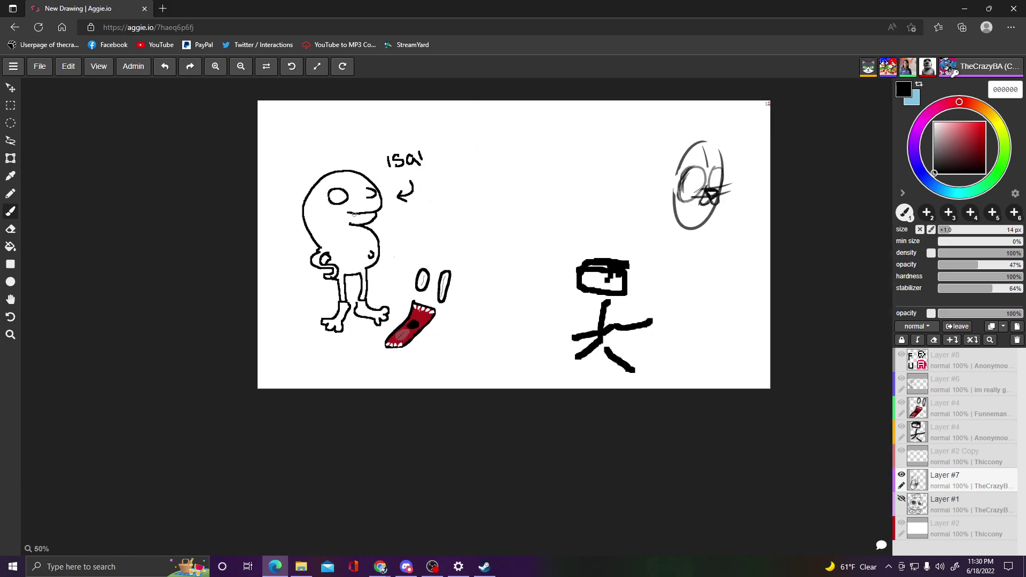
{"action": "scroll", "coordinate": [354, 214], "scroll_direction": "down", "scroll_amount": 2}
{"action": "scroll", "coordinate": [397, 292], "scroll_direction": "down", "scroll_amount": 1}
{"action": "scroll", "coordinate": [406, 294], "scroll_direction": "up", "scroll_amount": 8}
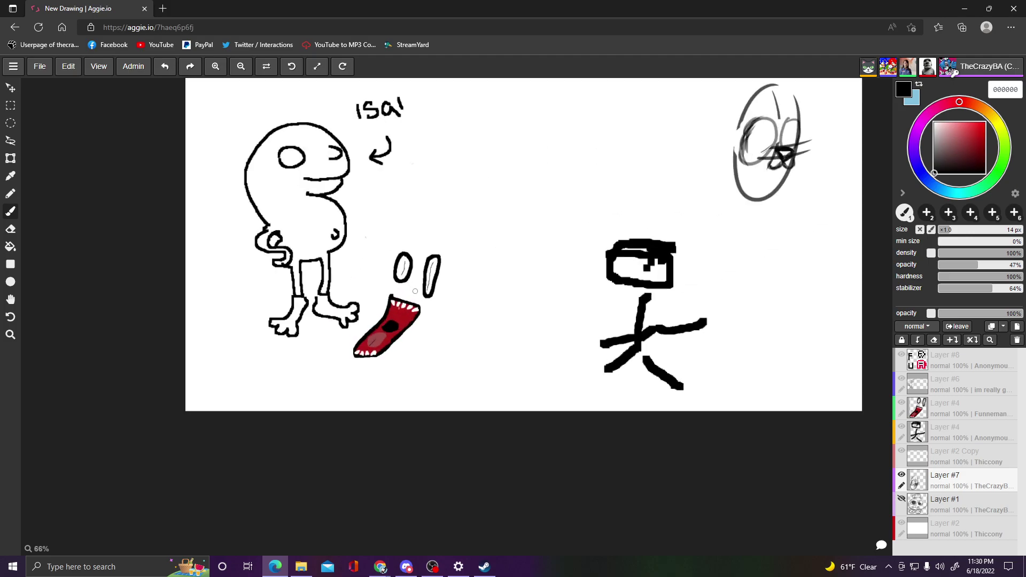
{"action": "scroll", "coordinate": [388, 338], "scroll_direction": "up", "scroll_amount": 4}
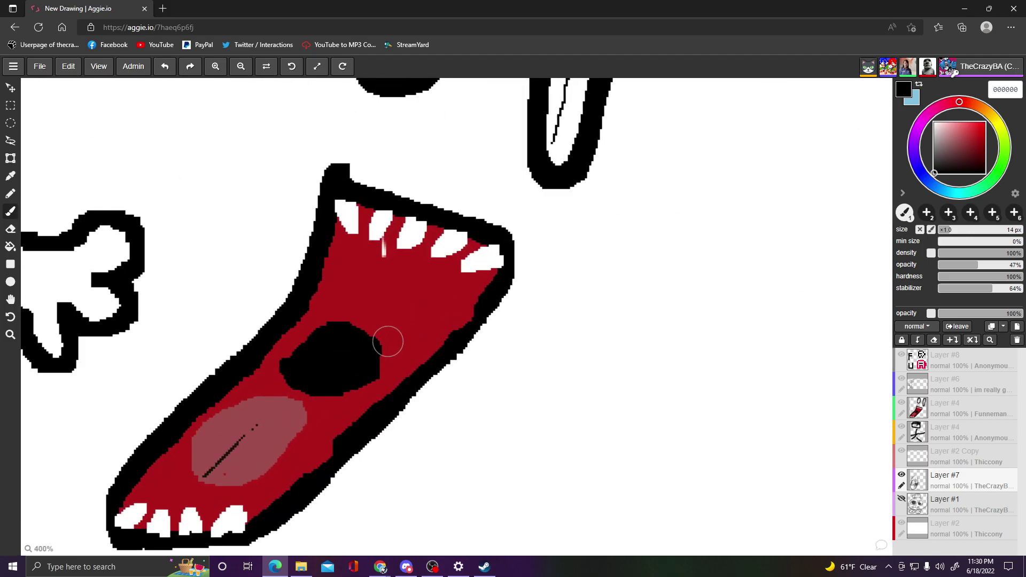
{"action": "scroll", "coordinate": [384, 326], "scroll_direction": "down", "scroll_amount": 5}
{"action": "scroll", "coordinate": [382, 313], "scroll_direction": "down", "scroll_amount": 3}
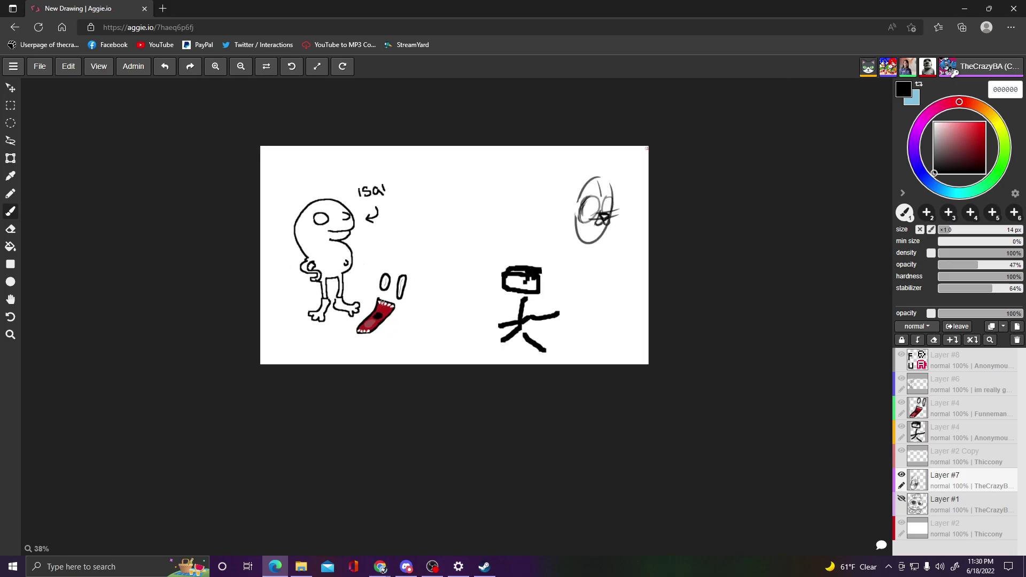
{"action": "scroll", "coordinate": [333, 243], "scroll_direction": "up", "scroll_amount": 8}
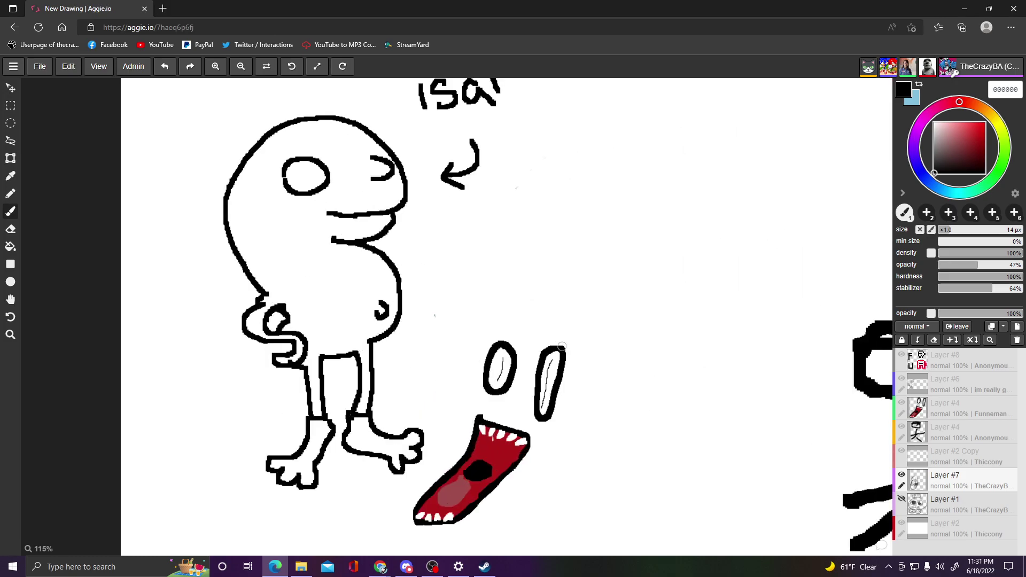
{"action": "scroll", "coordinate": [563, 348], "scroll_direction": "down", "scroll_amount": 3}
{"action": "scroll", "coordinate": [460, 265], "scroll_direction": "up", "scroll_amount": 3}
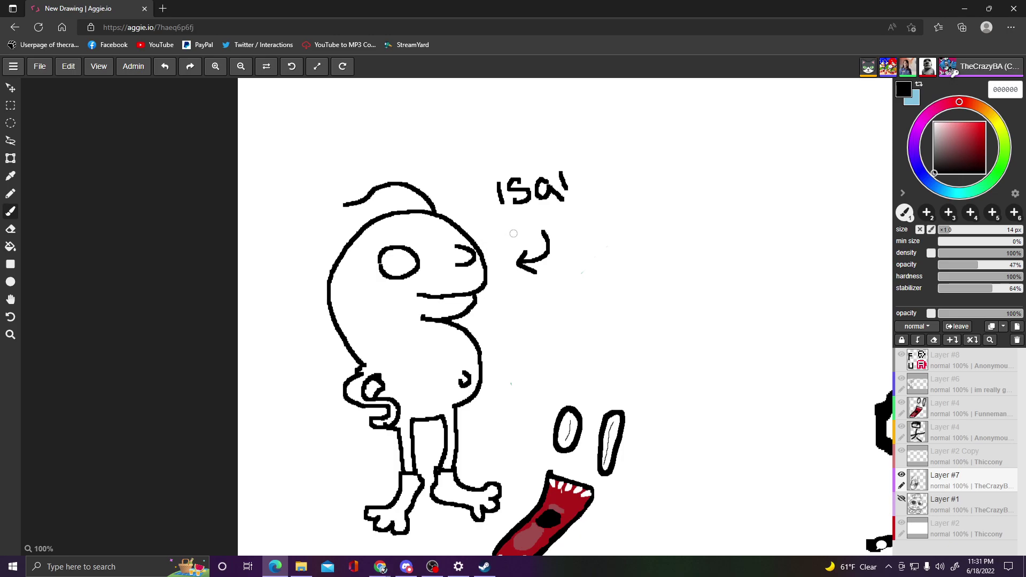
- Examine the whole canvas again and the tiny pixel figures and letters in its upper-right corner up close
{"action": "scroll", "coordinate": [619, 226], "scroll_direction": "down", "scroll_amount": 6}
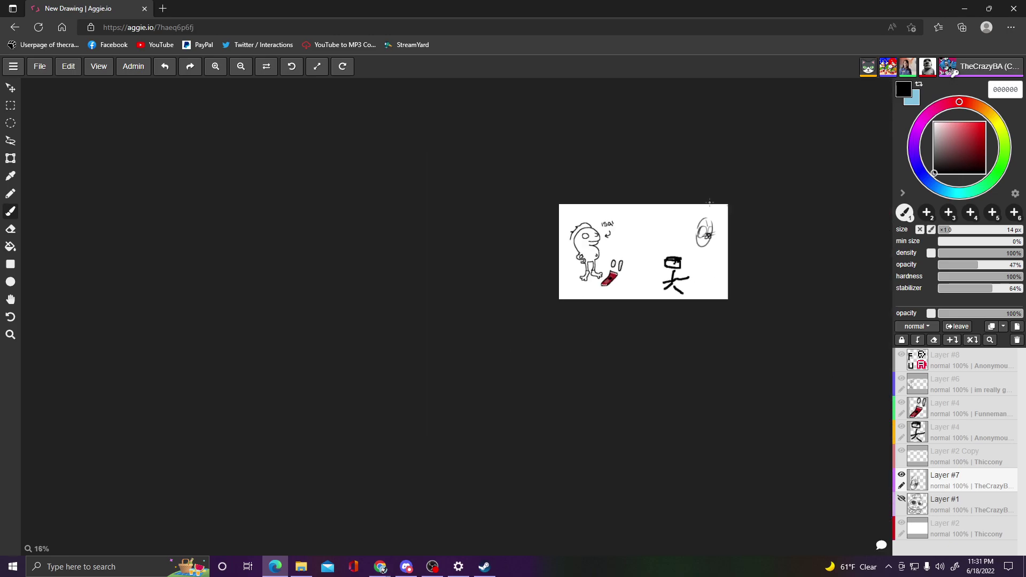
{"action": "scroll", "coordinate": [709, 203], "scroll_direction": "up", "scroll_amount": 7}
{"action": "scroll", "coordinate": [709, 197], "scroll_direction": "down", "scroll_amount": 4}
{"action": "scroll", "coordinate": [739, 143], "scroll_direction": "up", "scroll_amount": 1}
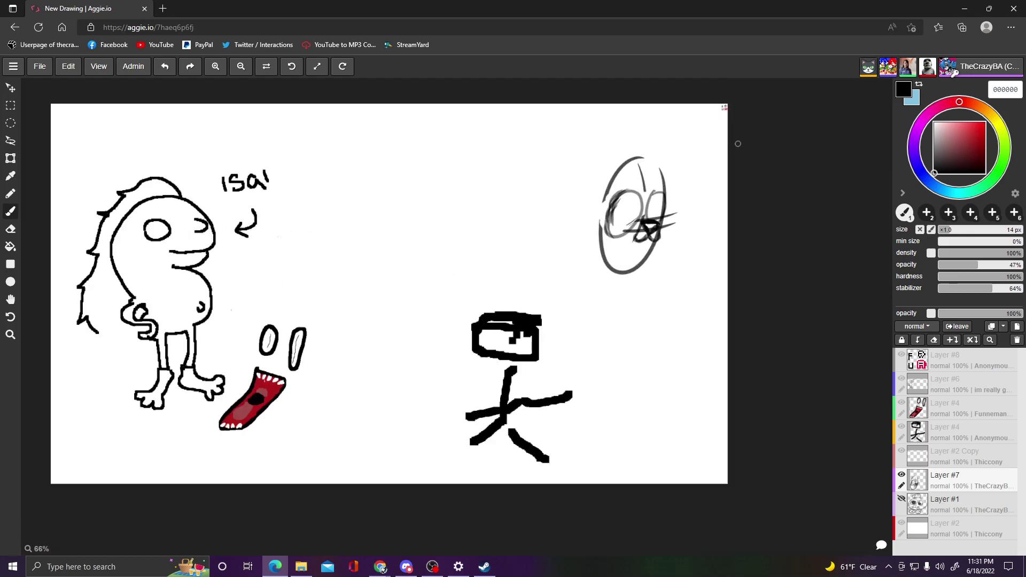
{"action": "scroll", "coordinate": [738, 144], "scroll_direction": "up", "scroll_amount": 3}
{"action": "scroll", "coordinate": [700, 164], "scroll_direction": "down", "scroll_amount": 3}
{"action": "scroll", "coordinate": [743, 102], "scroll_direction": "up", "scroll_amount": 9}
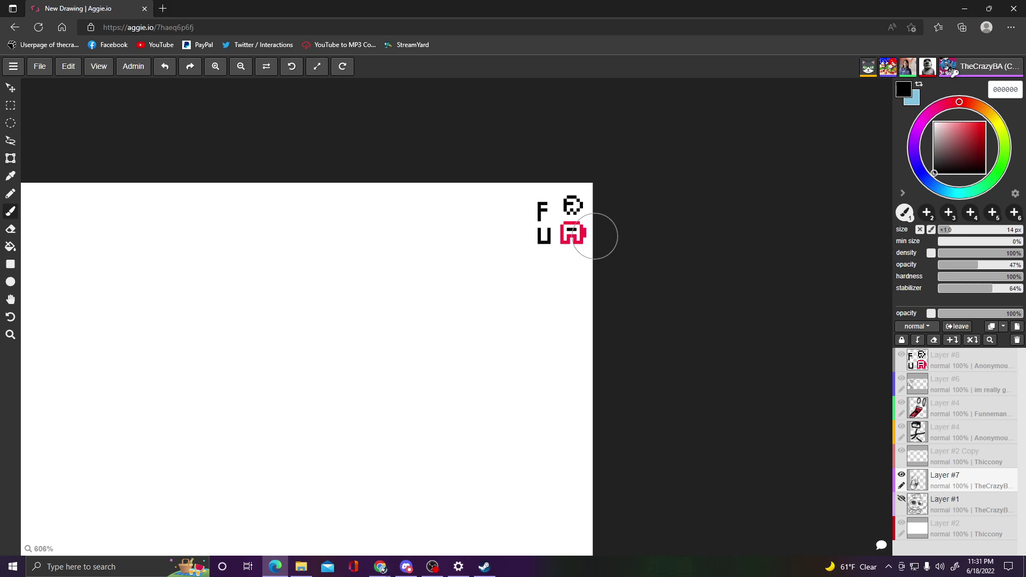
- Sketch two long pointed ears and a spiky tuft of hair on top of the oval head
{"action": "scroll", "coordinate": [594, 231], "scroll_direction": "down", "scroll_amount": 10}
{"action": "scroll", "coordinate": [539, 352], "scroll_direction": "up", "scroll_amount": 3}
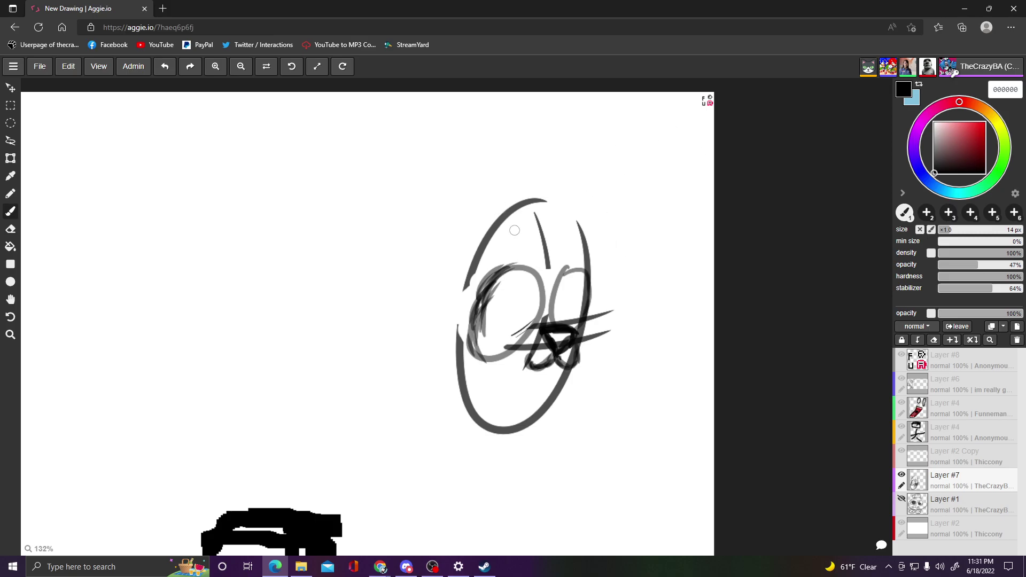
{"action": "left_click_drag", "start_coordinate": [494, 203], "coordinate": [487, 140]}
{"action": "left_click_drag", "start_coordinate": [500, 225], "coordinate": [483, 97]}
{"action": "left_click_drag", "start_coordinate": [549, 219], "coordinate": [641, 126]}
{"action": "left_click_drag", "start_coordinate": [567, 191], "coordinate": [667, 115]}
{"action": "mouse_move", "coordinate": [512, 190]}
{"action": "left_mouse_down"}
{"action": "mouse_move", "coordinate": [554, 152]}
{"action": "mouse_move", "coordinate": [541, 177]}
{"action": "mouse_move", "coordinate": [557, 156]}
{"action": "mouse_move", "coordinate": [545, 182]}
{"action": "mouse_move", "coordinate": [573, 184]}
{"action": "mouse_move", "coordinate": [589, 210]}
{"action": "mouse_move", "coordinate": [562, 197]}
{"action": "mouse_move", "coordinate": [564, 231]}
{"action": "left_mouse_up"}
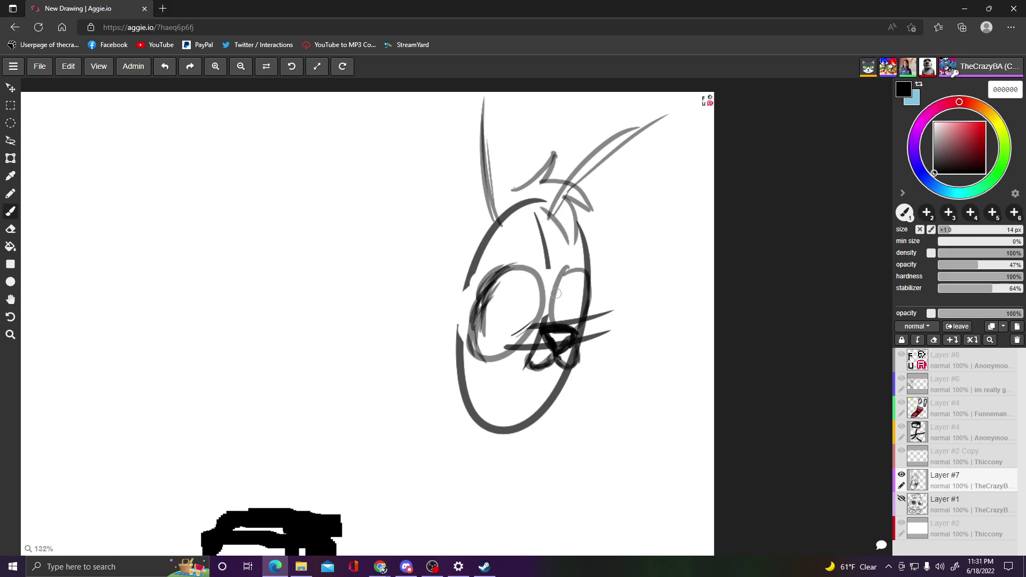
- Add round pupils inside both eyes and a small mouth below the muzzle of the long-eared head
{"action": "mouse_move", "coordinate": [580, 277]}
{"action": "left_mouse_down"}
{"action": "mouse_move", "coordinate": [539, 299]}
{"action": "mouse_move", "coordinate": [522, 289]}
{"action": "mouse_move", "coordinate": [529, 266]}
{"action": "mouse_move", "coordinate": [528, 306]}
{"action": "left_mouse_up"}
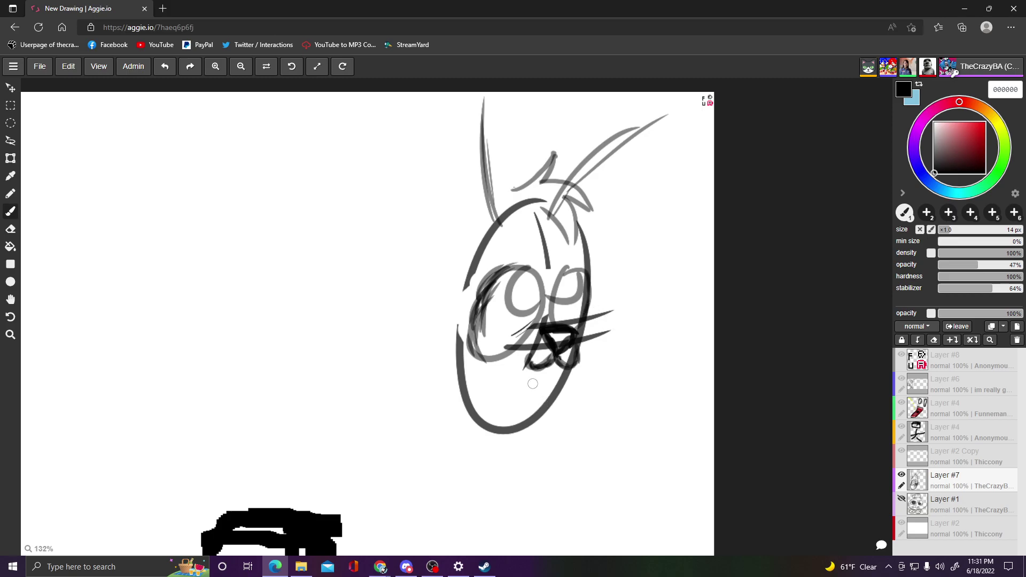
{"action": "mouse_move", "coordinate": [569, 375]}
{"action": "left_mouse_down"}
{"action": "mouse_move", "coordinate": [538, 385]}
{"action": "mouse_move", "coordinate": [536, 374]}
{"action": "mouse_move", "coordinate": [536, 387]}
{"action": "left_mouse_up"}
{"action": "scroll", "coordinate": [598, 352], "scroll_direction": "down", "scroll_amount": 5}
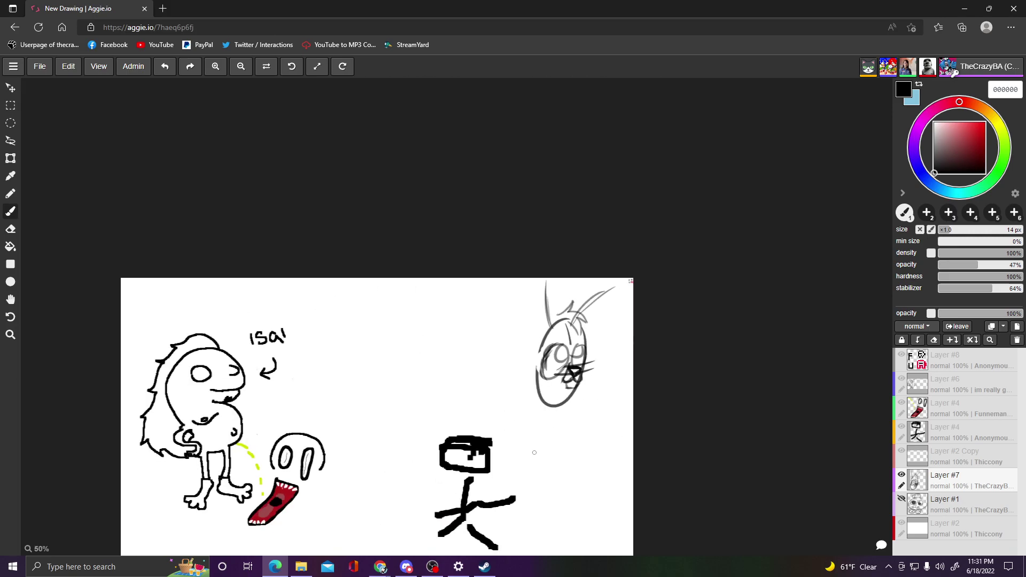
{"action": "scroll", "coordinate": [541, 471], "scroll_direction": "up", "scroll_amount": 3}
{"action": "scroll", "coordinate": [689, 266], "scroll_direction": "down", "scroll_amount": 2}
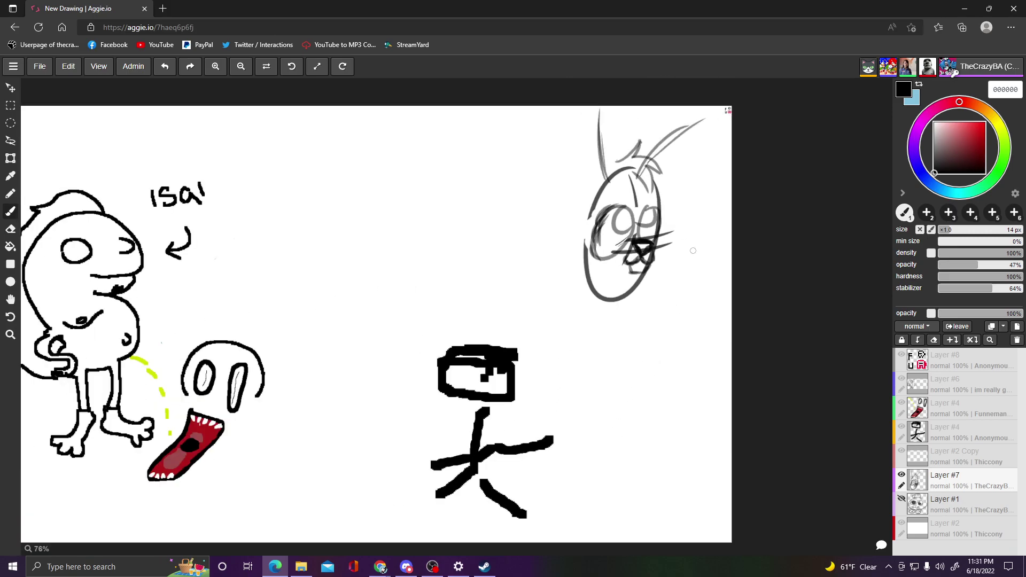
{"action": "scroll", "coordinate": [737, 179], "scroll_direction": "up", "scroll_amount": 2}
{"action": "scroll", "coordinate": [736, 160], "scroll_direction": "down", "scroll_amount": 4}
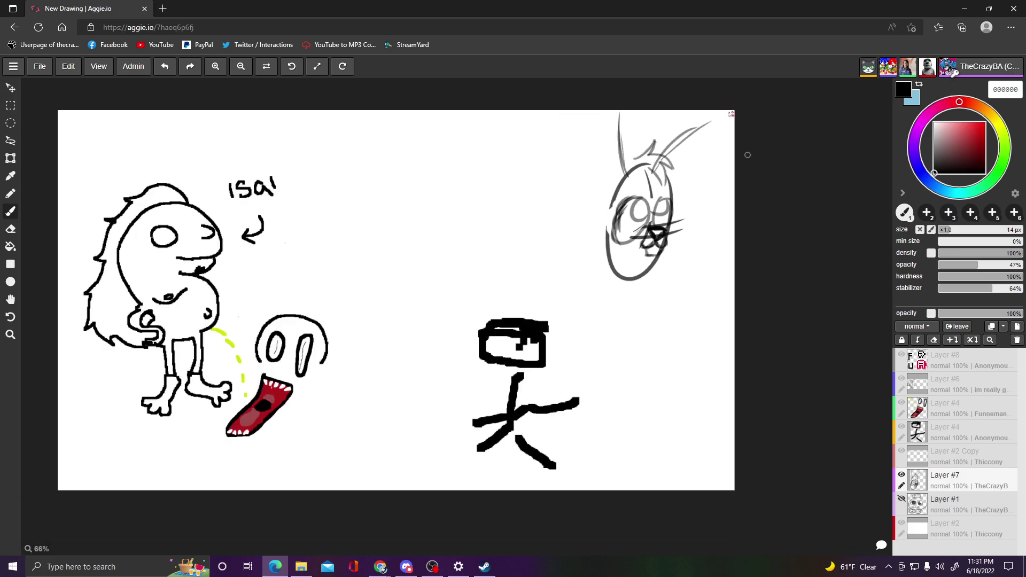
- Sketch a rounded cheek beside the muzzle and a thicker curved jawline along the bottom of the long-eared head
{"action": "scroll", "coordinate": [737, 139], "scroll_direction": "up", "scroll_amount": 3}
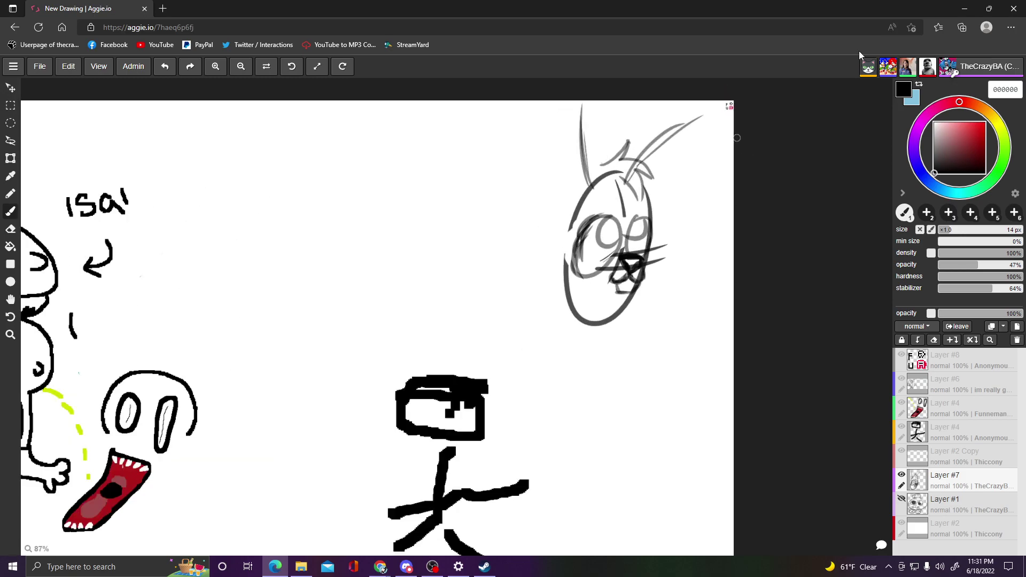
{"action": "left_click_drag", "start_coordinate": [629, 264], "coordinate": [677, 260]}
{"action": "mouse_move", "coordinate": [653, 255]}
{"action": "left_mouse_down"}
{"action": "mouse_move", "coordinate": [648, 290]}
{"action": "mouse_move", "coordinate": [654, 274]}
{"action": "mouse_move", "coordinate": [623, 305]}
{"action": "mouse_move", "coordinate": [634, 302]}
{"action": "mouse_move", "coordinate": [609, 311]}
{"action": "mouse_move", "coordinate": [587, 302]}
{"action": "mouse_move", "coordinate": [625, 304]}
{"action": "mouse_move", "coordinate": [650, 286]}
{"action": "mouse_move", "coordinate": [606, 309]}
{"action": "left_mouse_up"}
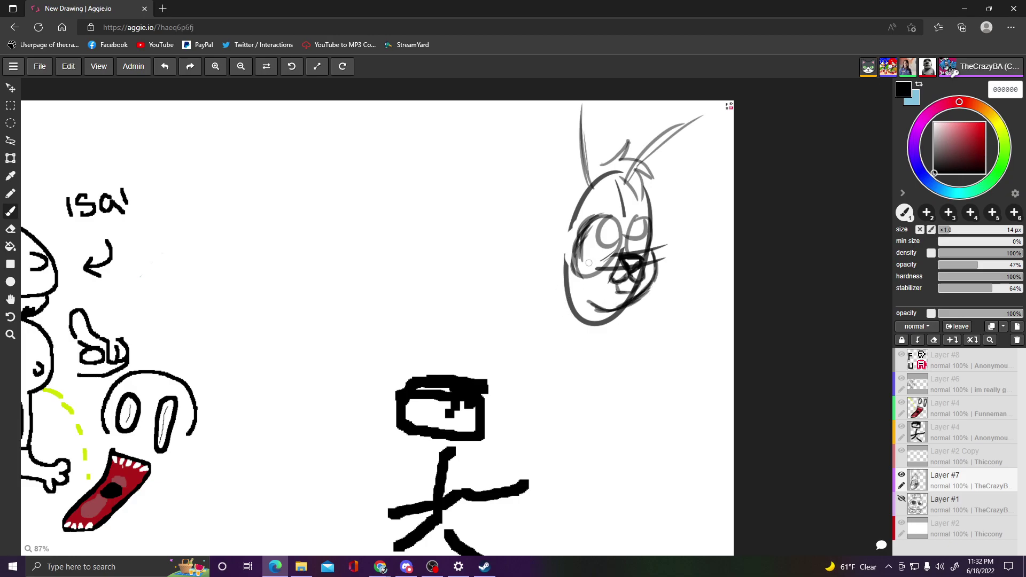
{"action": "mouse_move", "coordinate": [614, 313]}
{"action": "left_mouse_down"}
{"action": "mouse_move", "coordinate": [567, 289]}
{"action": "mouse_move", "coordinate": [582, 308]}
{"action": "mouse_move", "coordinate": [569, 297]}
{"action": "mouse_move", "coordinate": [606, 313]}
{"action": "mouse_move", "coordinate": [587, 306]}
{"action": "mouse_move", "coordinate": [610, 304]}
{"action": "mouse_move", "coordinate": [570, 290]}
{"action": "left_mouse_up"}
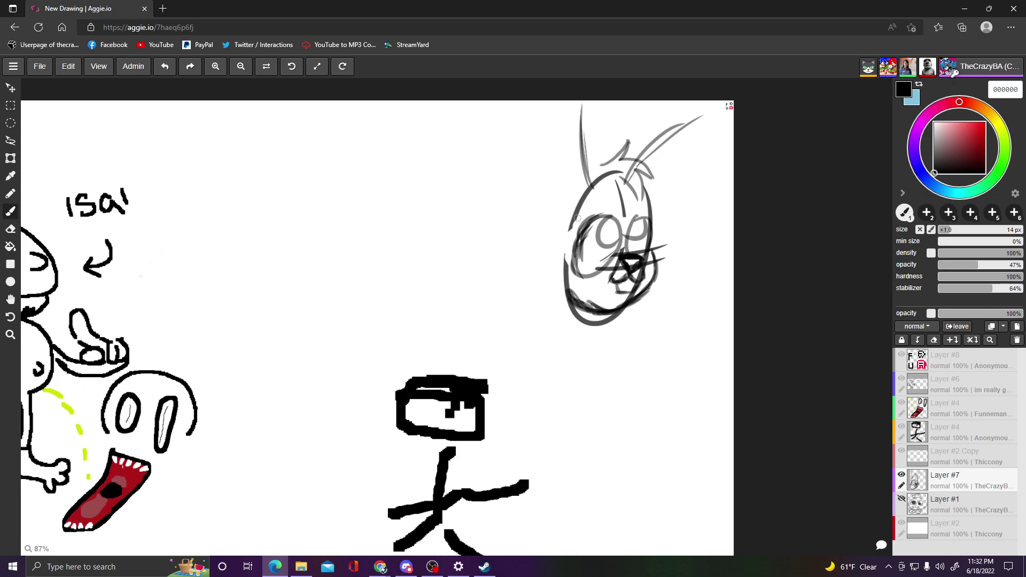
- Complete the outlines and inner lines of both long ears and sketch a wider curve for the back of the head
{"action": "mouse_move", "coordinate": [586, 193]}
{"action": "left_mouse_down"}
{"action": "mouse_move", "coordinate": [563, 160]}
{"action": "mouse_move", "coordinate": [573, 115]}
{"action": "mouse_move", "coordinate": [562, 107]}
{"action": "mouse_move", "coordinate": [582, 95]}
{"action": "mouse_move", "coordinate": [592, 123]}
{"action": "mouse_move", "coordinate": [596, 101]}
{"action": "mouse_move", "coordinate": [591, 200]}
{"action": "mouse_move", "coordinate": [592, 171]}
{"action": "left_mouse_up"}
{"action": "mouse_move", "coordinate": [646, 143]}
{"action": "left_mouse_down"}
{"action": "mouse_move", "coordinate": [631, 160]}
{"action": "mouse_move", "coordinate": [714, 94]}
{"action": "mouse_move", "coordinate": [706, 128]}
{"action": "mouse_move", "coordinate": [647, 178]}
{"action": "left_mouse_up"}
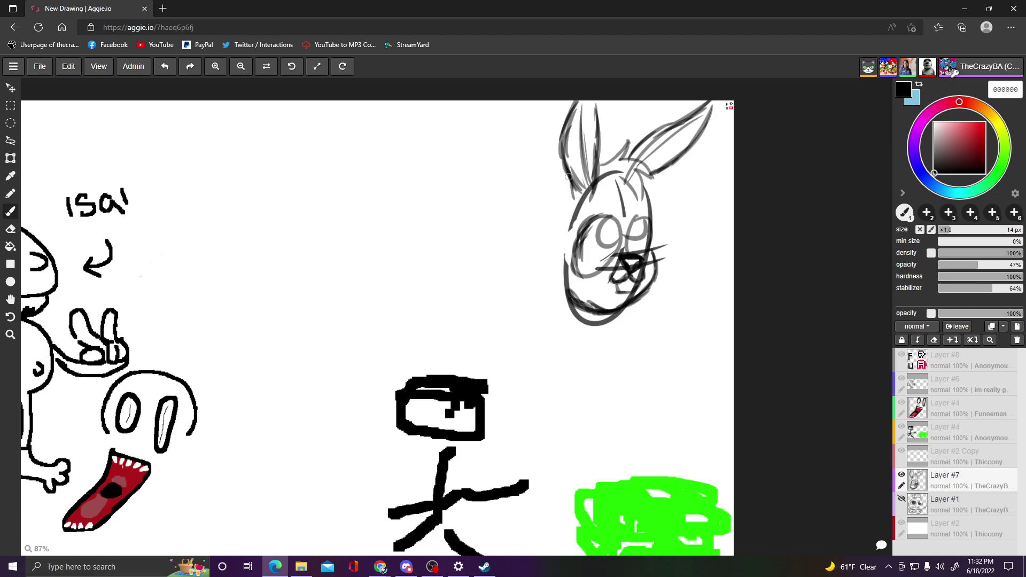
{"action": "mouse_move", "coordinate": [569, 199]}
{"action": "left_mouse_down"}
{"action": "mouse_move", "coordinate": [551, 231]}
{"action": "mouse_move", "coordinate": [546, 277]}
{"action": "left_mouse_up"}
{"action": "left_click_drag", "start_coordinate": [554, 240], "coordinate": [564, 303]}
{"action": "mouse_move", "coordinate": [551, 222]}
{"action": "left_mouse_down"}
{"action": "mouse_move", "coordinate": [545, 244]}
{"action": "mouse_move", "coordinate": [562, 199]}
{"action": "mouse_move", "coordinate": [553, 224]}
{"action": "left_mouse_up"}
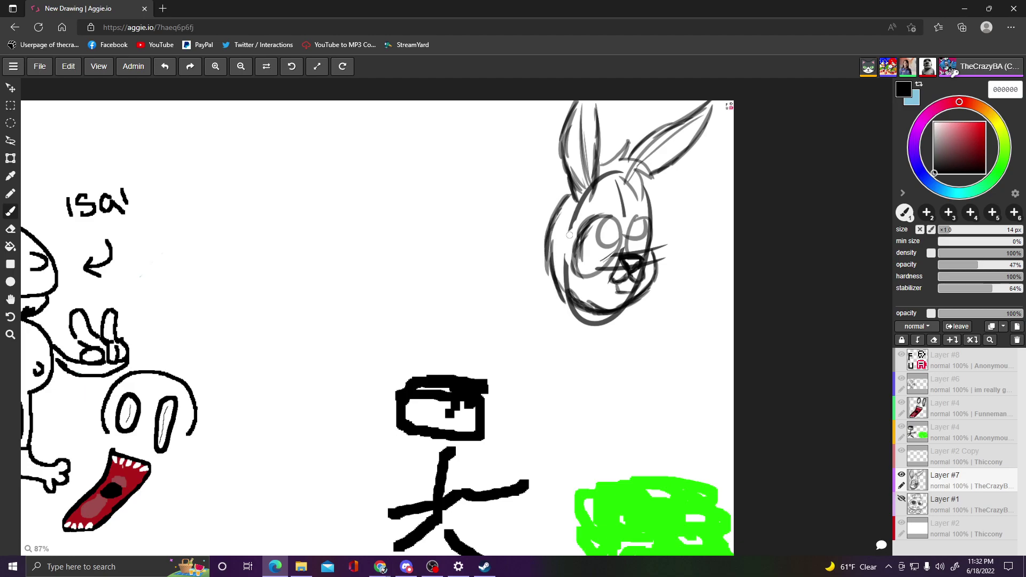
- Erase the old oval outline inside the back of the head and the stray strokes around the larger eye and jaw
{"action": "scroll", "coordinate": [695, 310], "scroll_direction": "up", "scroll_amount": 4}
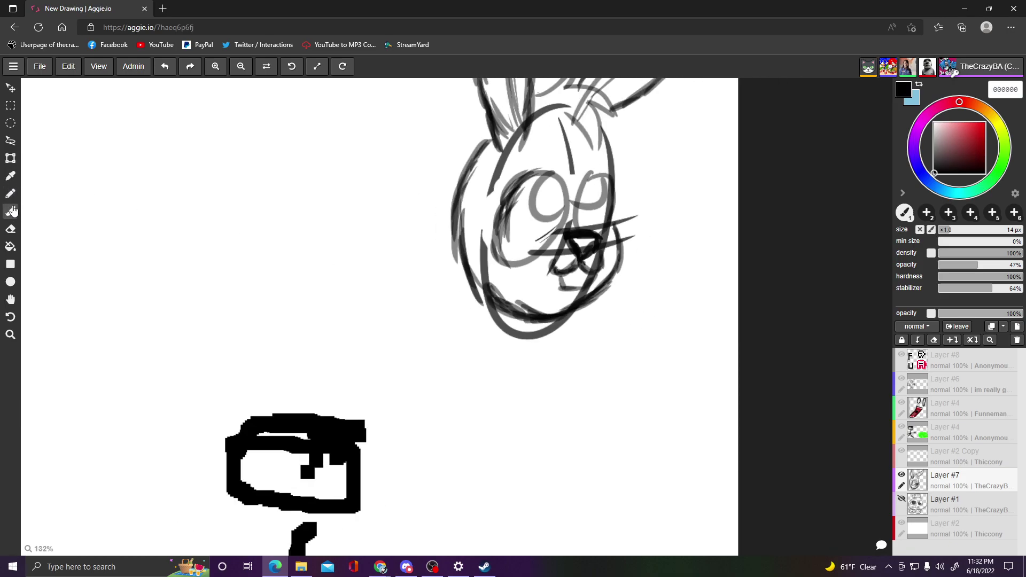
{"action": "left_click", "coordinate": [10, 229]}
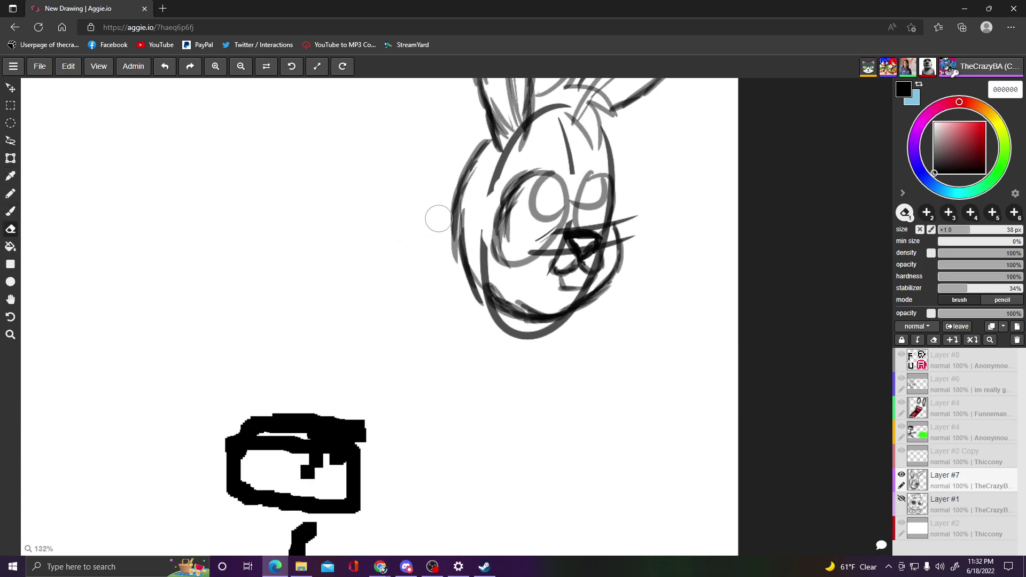
{"action": "scroll", "coordinate": [438, 219], "scroll_direction": "up", "scroll_amount": 3}
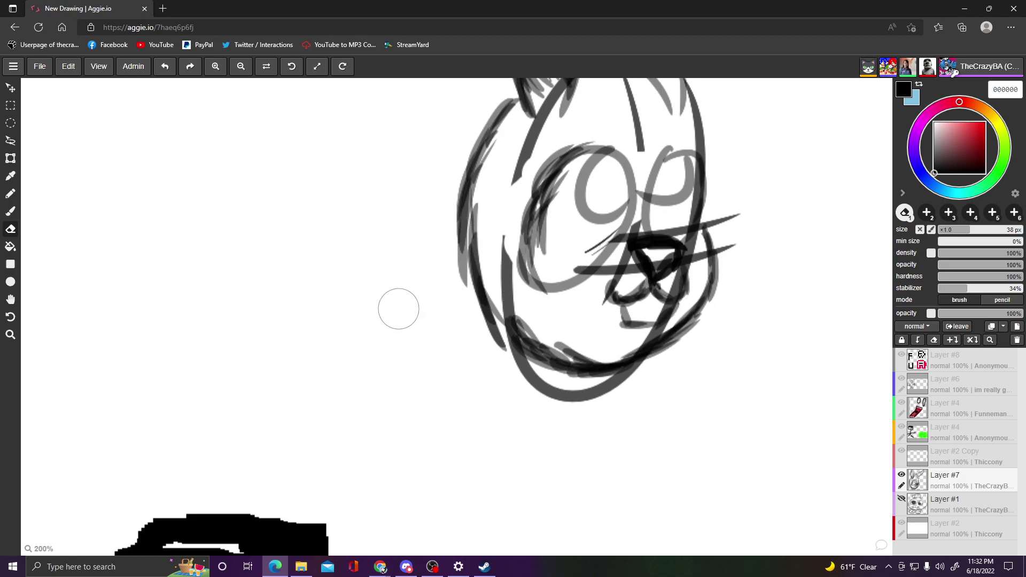
{"action": "mouse_move", "coordinate": [579, 339]}
{"action": "left_mouse_down"}
{"action": "mouse_move", "coordinate": [524, 326]}
{"action": "mouse_move", "coordinate": [595, 353]}
{"action": "mouse_move", "coordinate": [518, 323]}
{"action": "mouse_move", "coordinate": [533, 330]}
{"action": "mouse_move", "coordinate": [516, 306]}
{"action": "mouse_move", "coordinate": [591, 348]}
{"action": "mouse_move", "coordinate": [568, 338]}
{"action": "mouse_move", "coordinate": [601, 341]}
{"action": "mouse_move", "coordinate": [595, 354]}
{"action": "mouse_move", "coordinate": [575, 350]}
{"action": "mouse_move", "coordinate": [611, 342]}
{"action": "mouse_move", "coordinate": [522, 305]}
{"action": "mouse_move", "coordinate": [507, 259]}
{"action": "mouse_move", "coordinate": [511, 292]}
{"action": "mouse_move", "coordinate": [503, 181]}
{"action": "mouse_move", "coordinate": [530, 154]}
{"action": "mouse_move", "coordinate": [525, 186]}
{"action": "left_mouse_up"}
{"action": "mouse_move", "coordinate": [296, 202]}
{"action": "left_mouse_down"}
{"action": "mouse_move", "coordinate": [548, 240]}
{"action": "mouse_move", "coordinate": [529, 223]}
{"action": "mouse_move", "coordinate": [568, 200]}
{"action": "mouse_move", "coordinate": [564, 184]}
{"action": "mouse_move", "coordinate": [546, 245]}
{"action": "mouse_move", "coordinate": [544, 204]}
{"action": "mouse_move", "coordinate": [542, 260]}
{"action": "mouse_move", "coordinate": [545, 220]}
{"action": "mouse_move", "coordinate": [552, 258]}
{"action": "mouse_move", "coordinate": [540, 255]}
{"action": "mouse_move", "coordinate": [550, 193]}
{"action": "mouse_move", "coordinate": [544, 219]}
{"action": "mouse_move", "coordinate": [562, 185]}
{"action": "mouse_move", "coordinate": [541, 208]}
{"action": "mouse_move", "coordinate": [570, 170]}
{"action": "mouse_move", "coordinate": [555, 221]}
{"action": "left_mouse_up"}
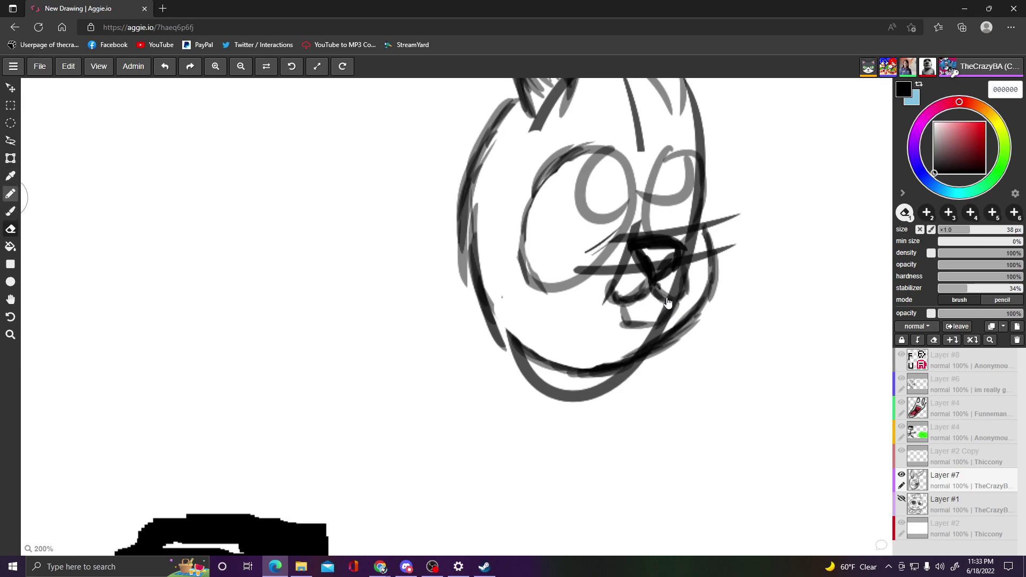
- Brush in a bow knot under the chin and a jagged, pointed bow half extending from the muzzle side
{"action": "left_click", "coordinate": [10, 193]}
{"action": "left_click", "coordinate": [10, 211]}
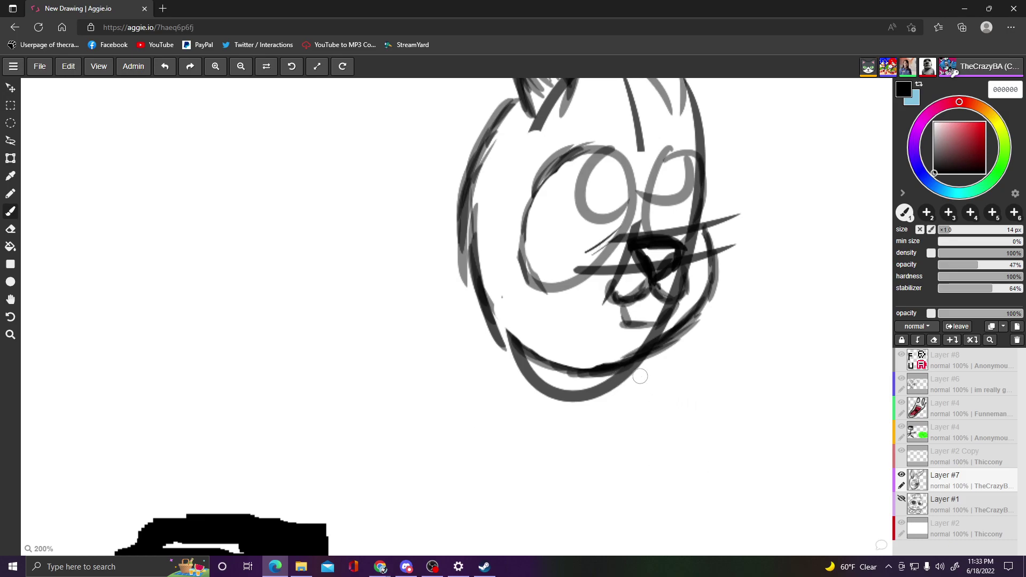
{"action": "mouse_move", "coordinate": [654, 362]}
{"action": "left_mouse_down"}
{"action": "mouse_move", "coordinate": [621, 360]}
{"action": "mouse_move", "coordinate": [656, 370]}
{"action": "mouse_move", "coordinate": [662, 418]}
{"action": "mouse_move", "coordinate": [586, 421]}
{"action": "left_mouse_up"}
{"action": "left_click_drag", "start_coordinate": [582, 381], "coordinate": [587, 429]}
{"action": "mouse_move", "coordinate": [662, 350]}
{"action": "left_mouse_down"}
{"action": "mouse_move", "coordinate": [705, 322]}
{"action": "mouse_move", "coordinate": [730, 292]}
{"action": "mouse_move", "coordinate": [699, 307]}
{"action": "mouse_move", "coordinate": [694, 318]}
{"action": "mouse_move", "coordinate": [757, 259]}
{"action": "mouse_move", "coordinate": [722, 340]}
{"action": "mouse_move", "coordinate": [770, 373]}
{"action": "mouse_move", "coordinate": [760, 415]}
{"action": "mouse_move", "coordinate": [744, 414]}
{"action": "mouse_move", "coordinate": [774, 454]}
{"action": "left_mouse_up"}
{"action": "left_click_drag", "start_coordinate": [672, 409], "coordinate": [802, 484]}
{"action": "left_click_drag", "start_coordinate": [754, 423], "coordinate": [787, 475]}
{"action": "left_click_drag", "start_coordinate": [706, 427], "coordinate": [772, 472]}
{"action": "left_click_drag", "start_coordinate": [729, 447], "coordinate": [774, 476]}
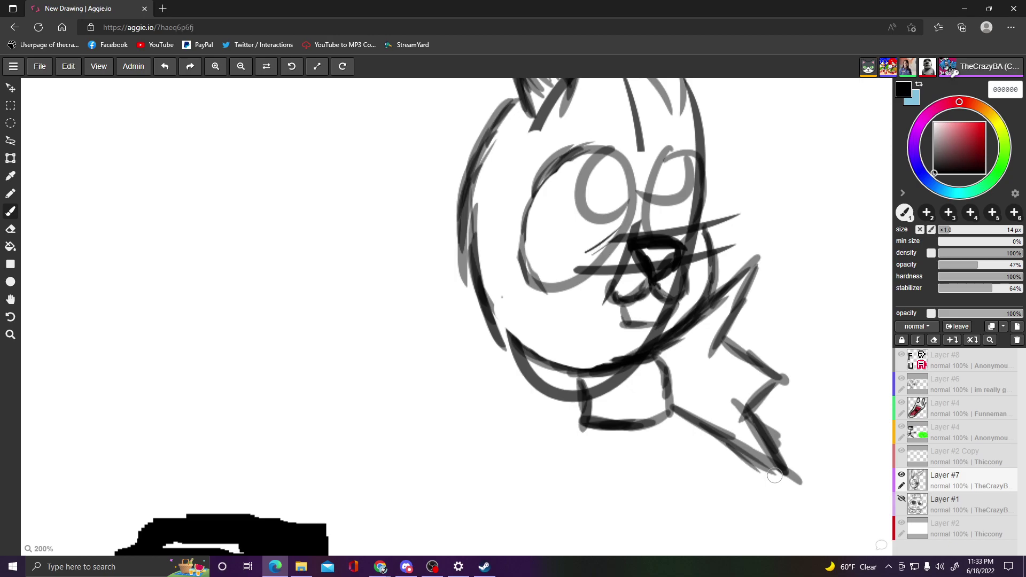
- Sketch the matching jagged bow half on the other side of the knot and add brow strokes above the eyes
{"action": "scroll", "coordinate": [775, 476], "scroll_direction": "down", "scroll_amount": 5}
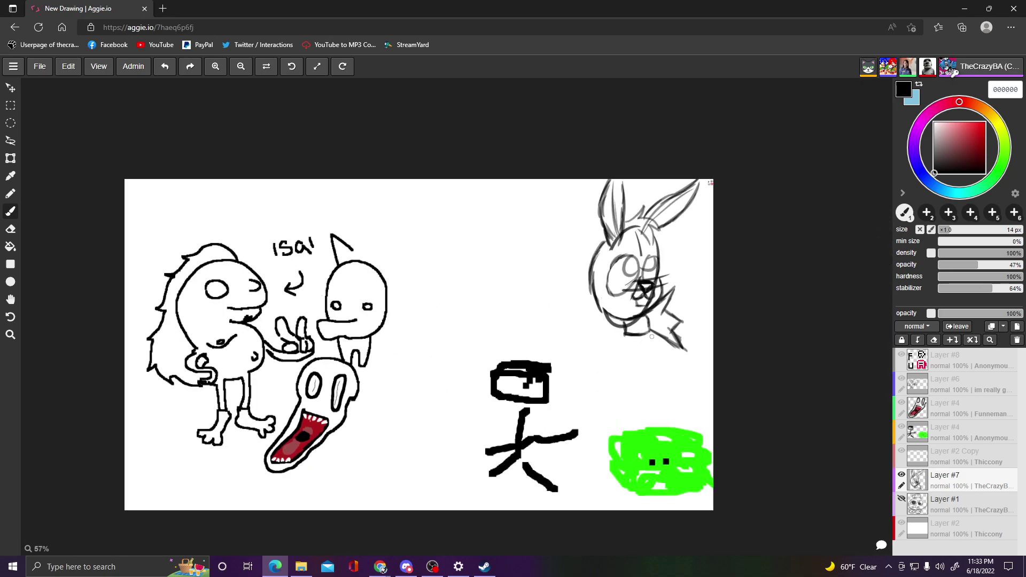
{"action": "scroll", "coordinate": [687, 329], "scroll_direction": "up", "scroll_amount": 1}
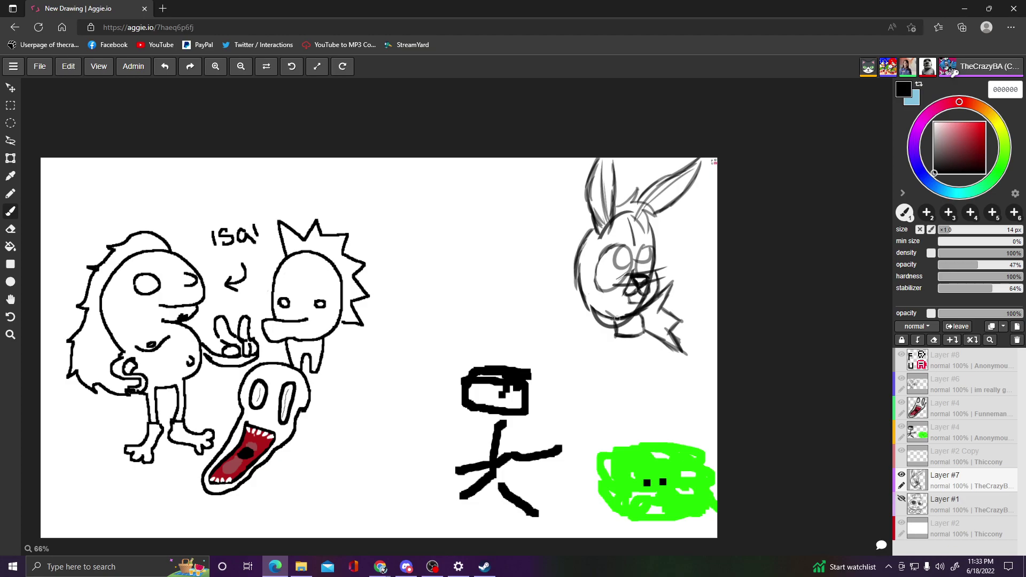
{"action": "mouse_move", "coordinate": [572, 293]}
{"action": "left_mouse_down"}
{"action": "mouse_move", "coordinate": [606, 311]}
{"action": "mouse_move", "coordinate": [567, 291]}
{"action": "mouse_move", "coordinate": [580, 314]}
{"action": "left_mouse_up"}
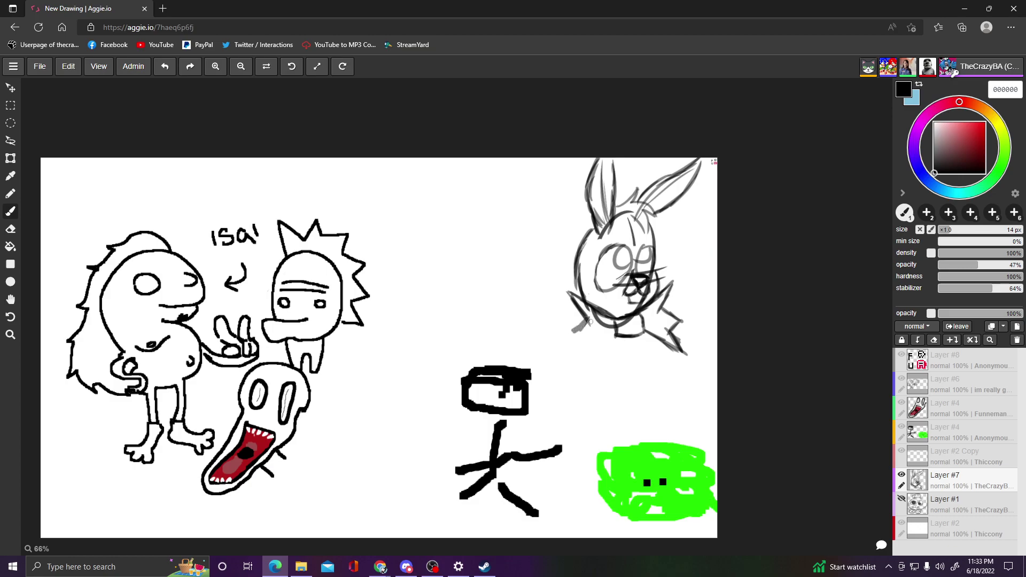
{"action": "mouse_move", "coordinate": [588, 340]}
{"action": "left_mouse_down"}
{"action": "mouse_move", "coordinate": [575, 335]}
{"action": "mouse_move", "coordinate": [610, 342]}
{"action": "mouse_move", "coordinate": [588, 353]}
{"action": "mouse_move", "coordinate": [591, 338]}
{"action": "mouse_move", "coordinate": [615, 338]}
{"action": "mouse_move", "coordinate": [604, 355]}
{"action": "left_mouse_up"}
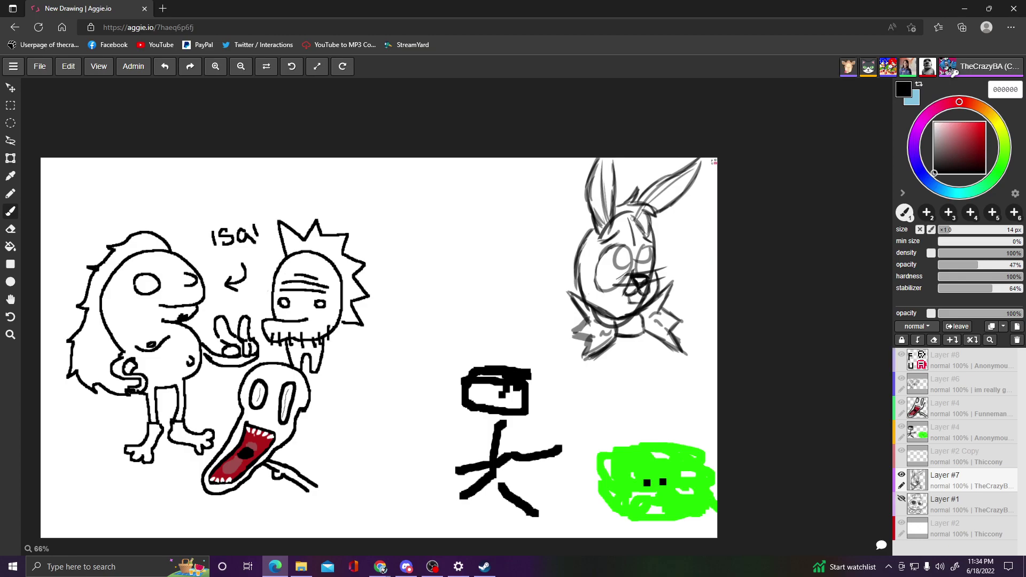
{"action": "left_click_drag", "start_coordinate": [630, 218], "coordinate": [654, 233]}
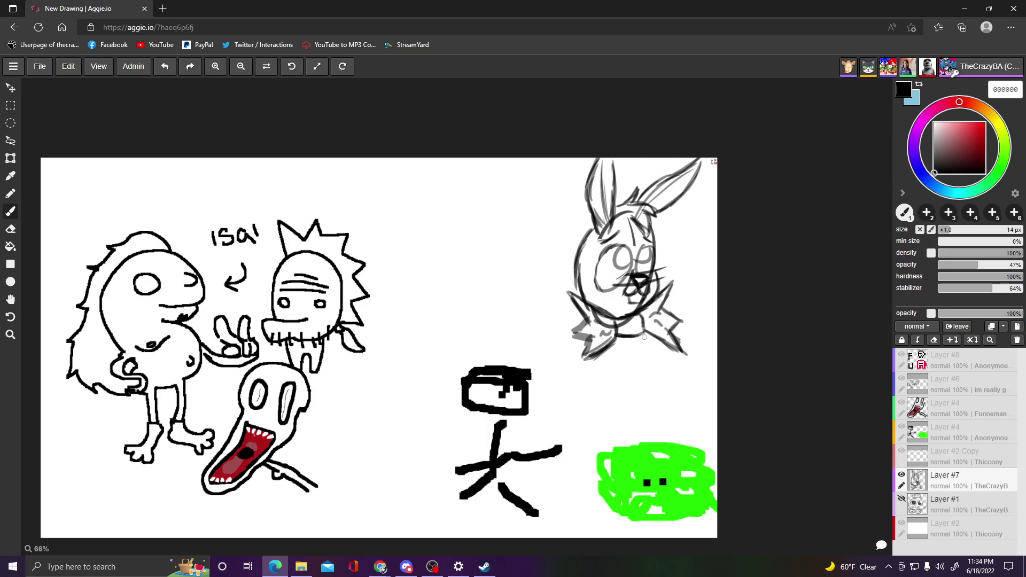
- Draw two pointed ribbon tails with fold lines hanging below the bow knot
{"action": "mouse_move", "coordinate": [635, 338]}
{"action": "left_mouse_down"}
{"action": "mouse_move", "coordinate": [649, 388]}
{"action": "mouse_move", "coordinate": [666, 401]}
{"action": "left_mouse_up"}
{"action": "mouse_move", "coordinate": [656, 395]}
{"action": "left_mouse_down"}
{"action": "mouse_move", "coordinate": [669, 406]}
{"action": "mouse_move", "coordinate": [665, 358]}
{"action": "left_mouse_up"}
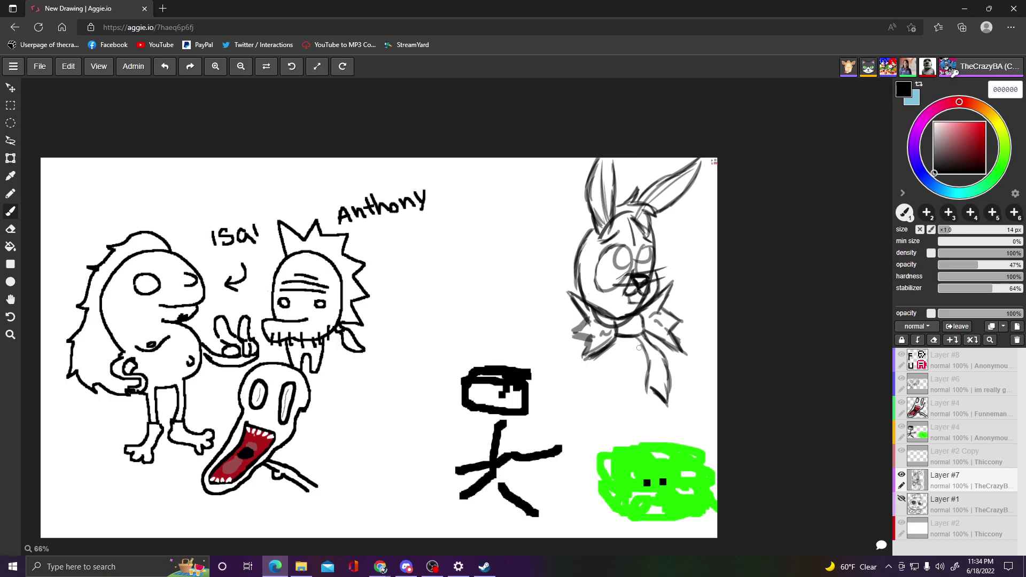
{"action": "mouse_move", "coordinate": [631, 340]}
{"action": "left_mouse_down"}
{"action": "mouse_move", "coordinate": [645, 397]}
{"action": "mouse_move", "coordinate": [633, 429]}
{"action": "mouse_move", "coordinate": [618, 364]}
{"action": "mouse_move", "coordinate": [626, 338]}
{"action": "mouse_move", "coordinate": [619, 377]}
{"action": "mouse_move", "coordinate": [620, 366]}
{"action": "mouse_move", "coordinate": [633, 386]}
{"action": "mouse_move", "coordinate": [633, 371]}
{"action": "mouse_move", "coordinate": [635, 397]}
{"action": "mouse_move", "coordinate": [632, 376]}
{"action": "mouse_move", "coordinate": [640, 391]}
{"action": "mouse_move", "coordinate": [655, 370]}
{"action": "left_mouse_up"}
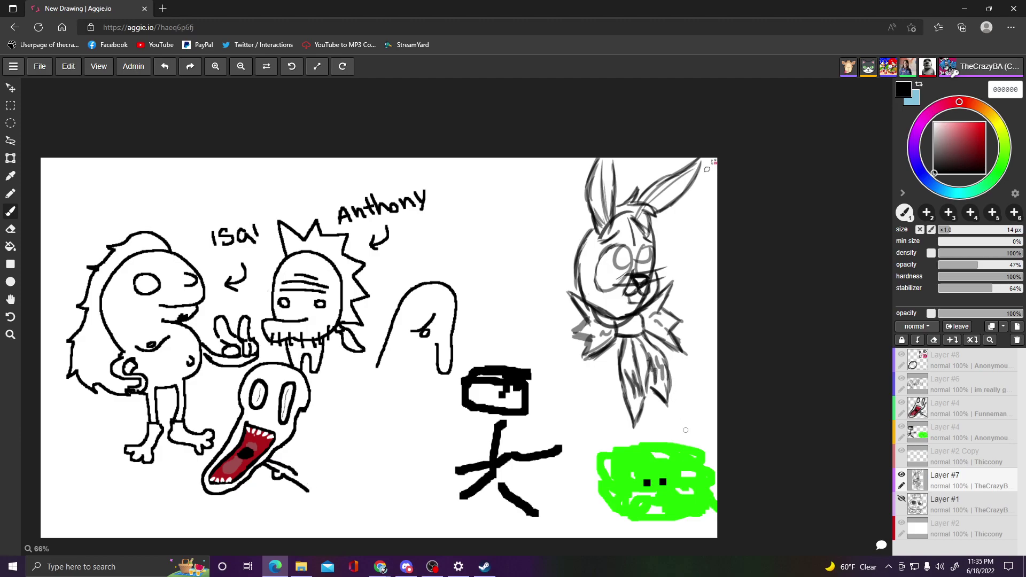
- Shade the tips of both long ears with the translucent black brush
{"action": "scroll", "coordinate": [614, 336], "scroll_direction": "up", "scroll_amount": 1}
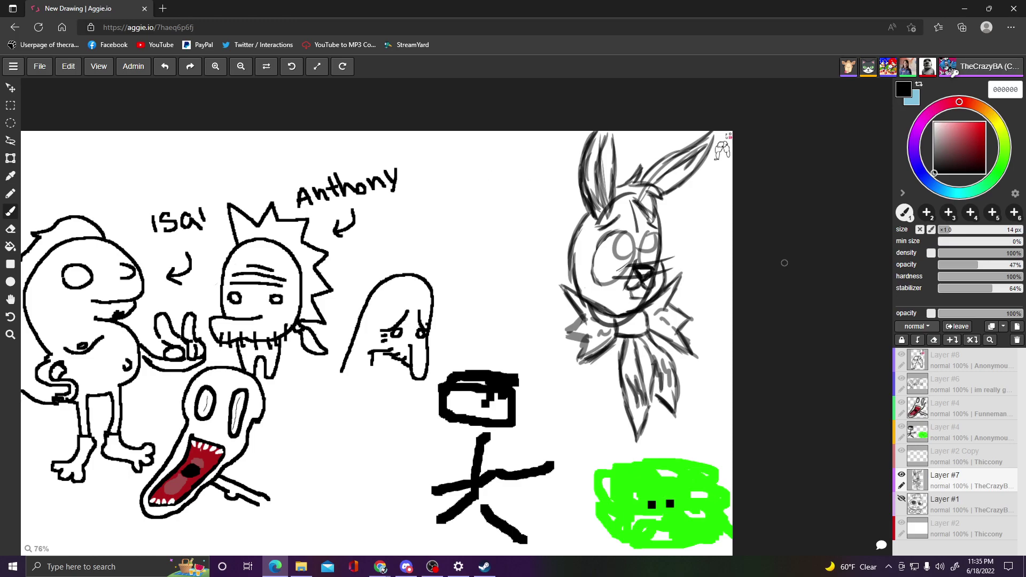
{"action": "mouse_move", "coordinate": [675, 148]}
{"action": "left_mouse_down"}
{"action": "mouse_move", "coordinate": [684, 156]}
{"action": "mouse_move", "coordinate": [716, 135]}
{"action": "mouse_move", "coordinate": [700, 161]}
{"action": "left_mouse_up"}
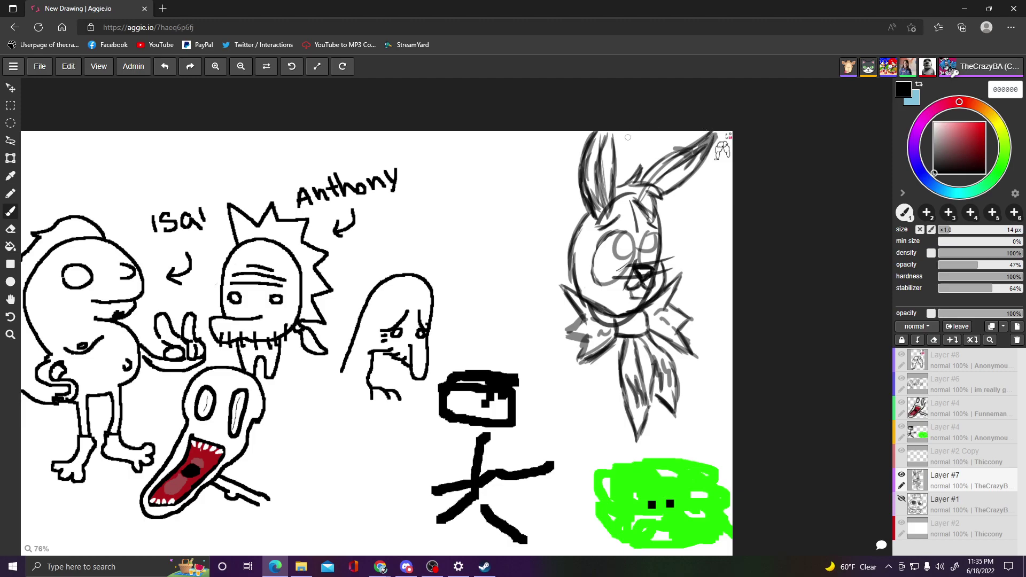
{"action": "mouse_move", "coordinate": [600, 137]}
{"action": "left_mouse_down"}
{"action": "mouse_move", "coordinate": [591, 155]}
{"action": "mouse_move", "coordinate": [598, 148]}
{"action": "mouse_move", "coordinate": [581, 149]}
{"action": "mouse_move", "coordinate": [616, 152]}
{"action": "mouse_move", "coordinate": [615, 136]}
{"action": "left_mouse_up"}
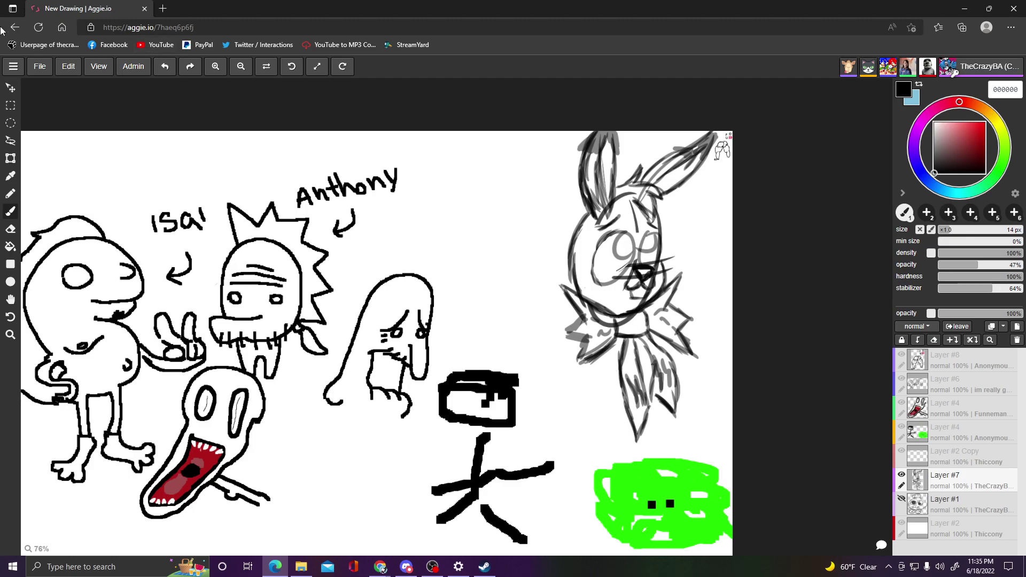
- Draw a curved lower lid across the larger eye and erase the eye outline beneath it
{"action": "scroll", "coordinate": [572, 92], "scroll_direction": "down", "scroll_amount": 5}
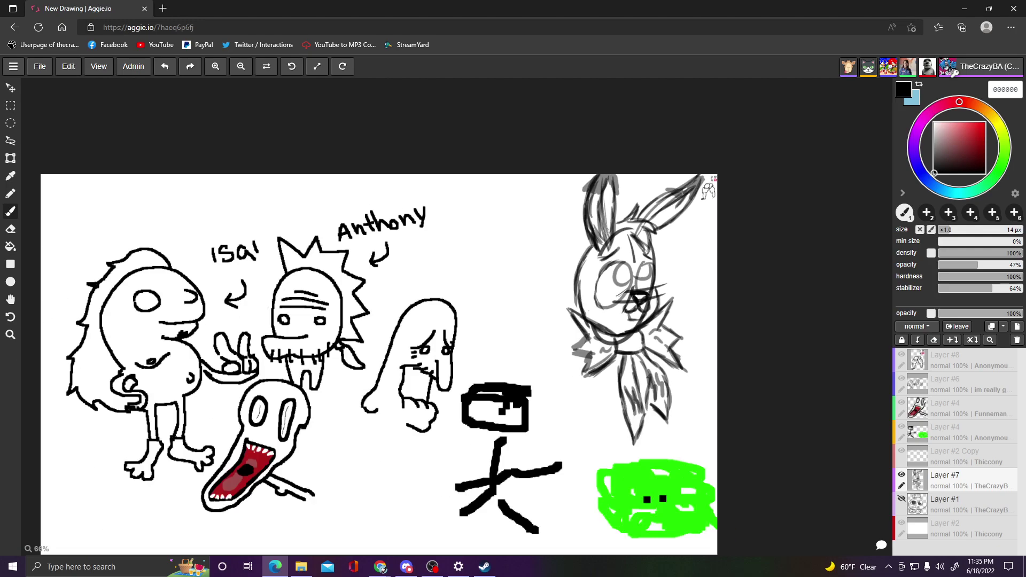
{"action": "scroll", "coordinate": [630, 225], "scroll_direction": "up", "scroll_amount": 4}
{"action": "scroll", "coordinate": [630, 225], "scroll_direction": "down", "scroll_amount": 4}
{"action": "scroll", "coordinate": [669, 396], "scroll_direction": "up", "scroll_amount": 2}
{"action": "scroll", "coordinate": [669, 396], "scroll_direction": "up", "scroll_amount": 6}
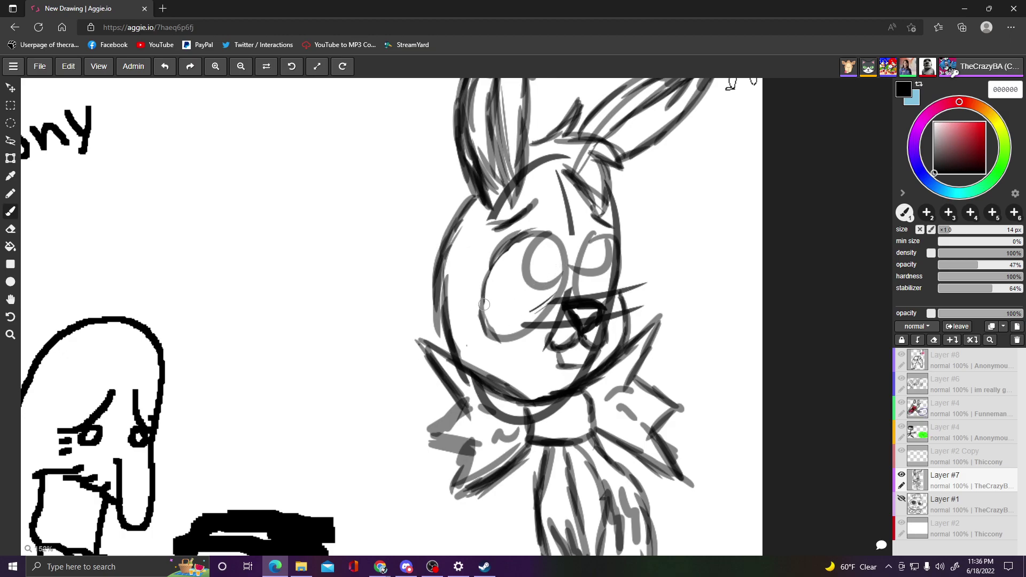
{"action": "left_click_drag", "start_coordinate": [482, 306], "coordinate": [538, 320]}
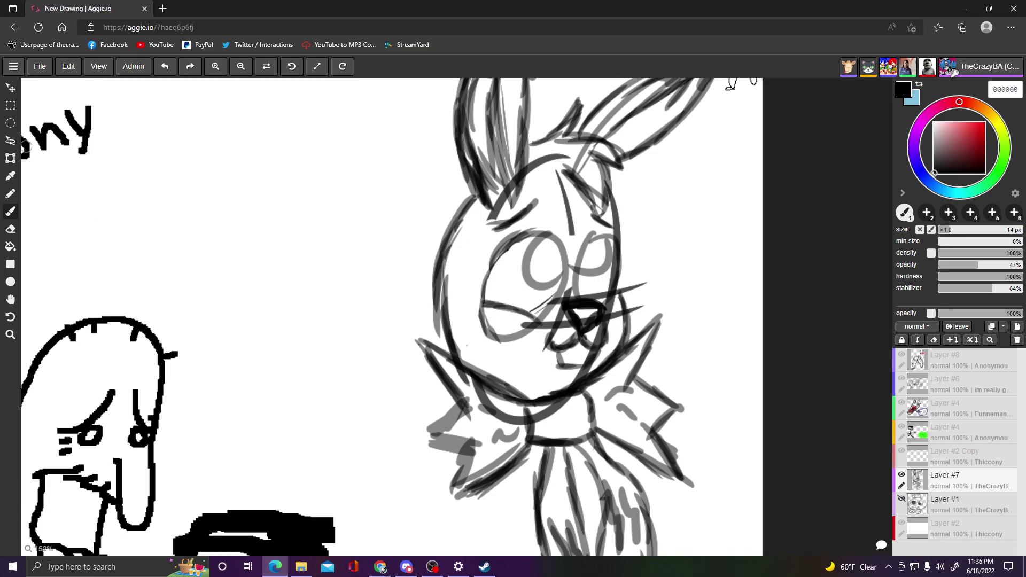
{"action": "key", "text": "e"}
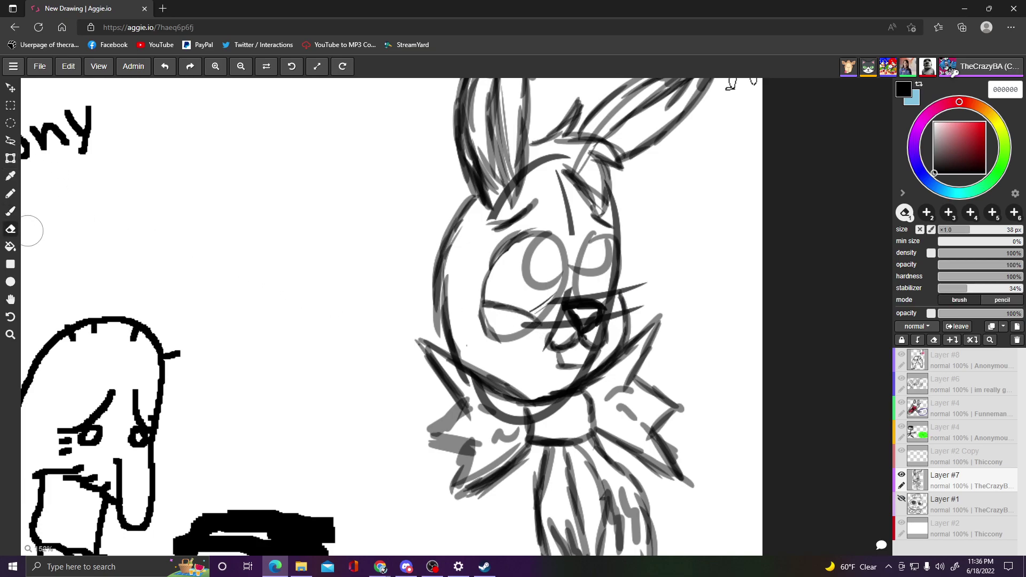
{"action": "mouse_move", "coordinate": [512, 341]}
{"action": "left_mouse_down"}
{"action": "mouse_move", "coordinate": [535, 336]}
{"action": "mouse_move", "coordinate": [494, 336]}
{"action": "mouse_move", "coordinate": [485, 325]}
{"action": "mouse_move", "coordinate": [498, 324]}
{"action": "mouse_move", "coordinate": [490, 338]}
{"action": "mouse_move", "coordinate": [474, 323]}
{"action": "mouse_move", "coordinate": [495, 325]}
{"action": "mouse_move", "coordinate": [474, 332]}
{"action": "left_mouse_up"}
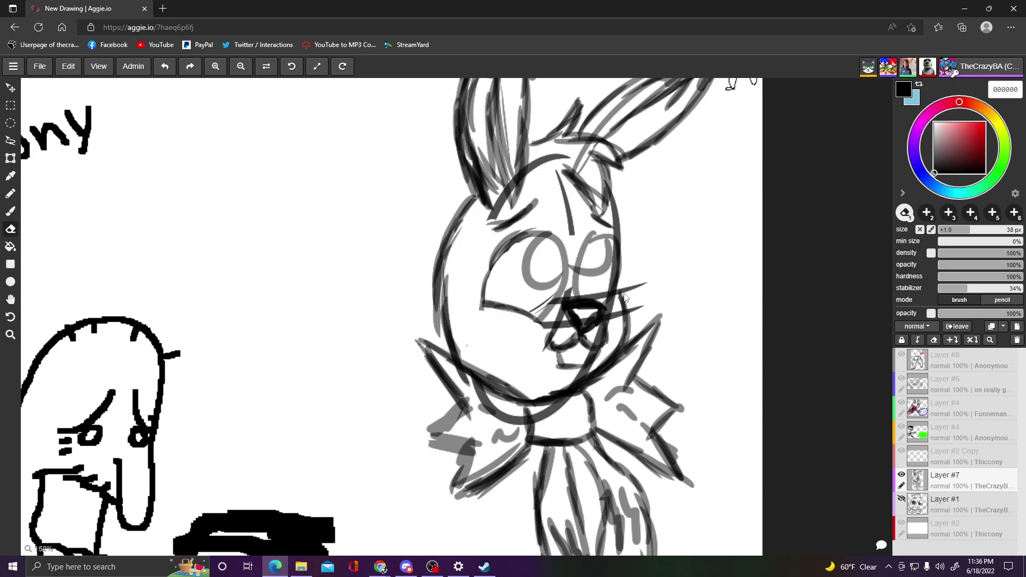
- Fill both pupils with dark shading and brush wavy tufts on both sides of the muzzle
{"action": "left_click", "coordinate": [10, 194]}
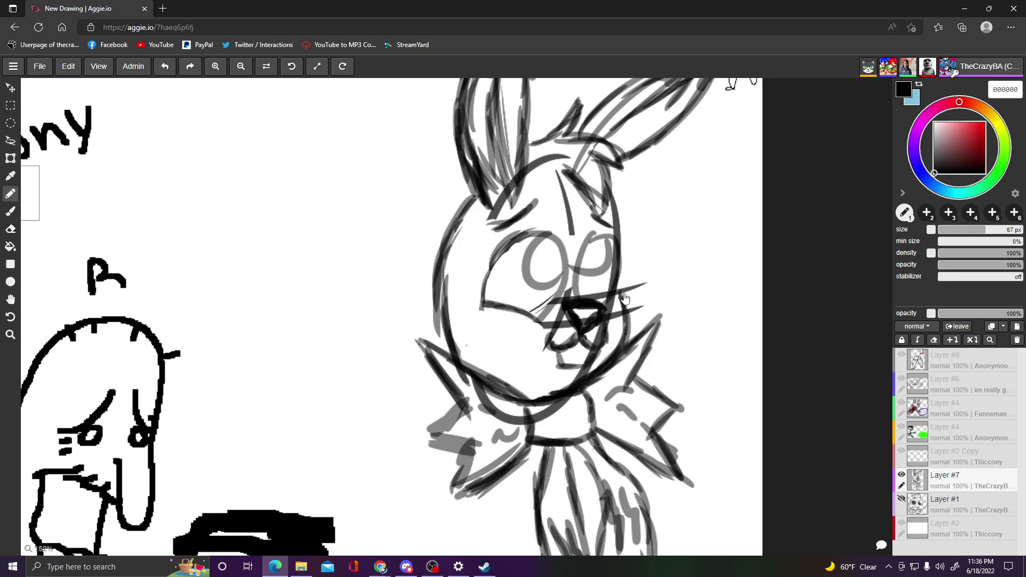
{"action": "left_click", "coordinate": [10, 211]}
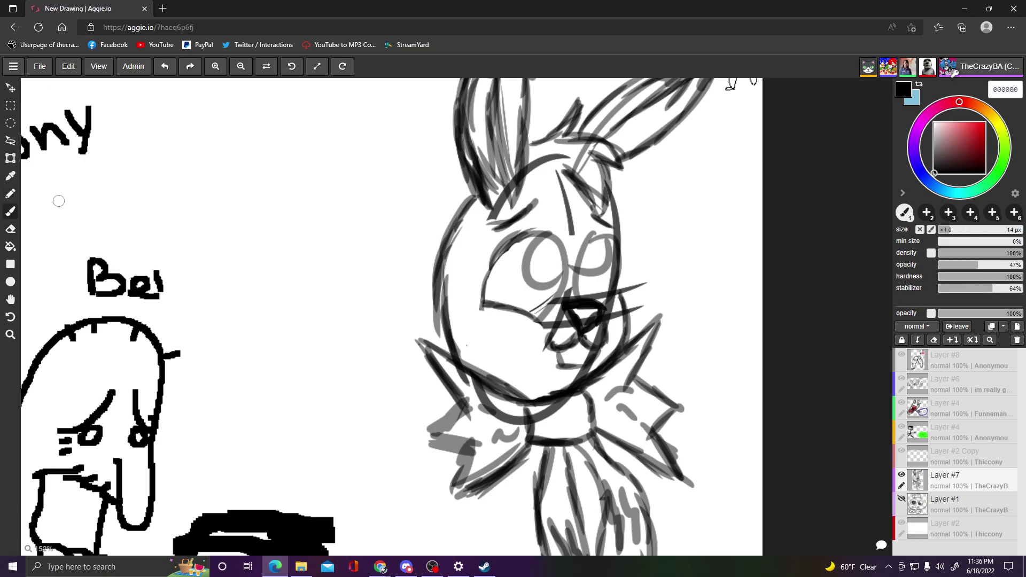
{"action": "mouse_move", "coordinate": [564, 253]}
{"action": "left_mouse_down"}
{"action": "mouse_move", "coordinate": [549, 277]}
{"action": "mouse_move", "coordinate": [537, 262]}
{"action": "mouse_move", "coordinate": [546, 248]}
{"action": "mouse_move", "coordinate": [555, 272]}
{"action": "mouse_move", "coordinate": [530, 271]}
{"action": "mouse_move", "coordinate": [543, 249]}
{"action": "mouse_move", "coordinate": [554, 265]}
{"action": "mouse_move", "coordinate": [535, 273]}
{"action": "mouse_move", "coordinate": [542, 252]}
{"action": "mouse_move", "coordinate": [556, 263]}
{"action": "mouse_move", "coordinate": [532, 278]}
{"action": "mouse_move", "coordinate": [533, 262]}
{"action": "mouse_move", "coordinate": [551, 266]}
{"action": "mouse_move", "coordinate": [537, 281]}
{"action": "mouse_move", "coordinate": [535, 268]}
{"action": "mouse_move", "coordinate": [556, 265]}
{"action": "mouse_move", "coordinate": [550, 283]}
{"action": "mouse_move", "coordinate": [532, 283]}
{"action": "mouse_move", "coordinate": [546, 256]}
{"action": "left_mouse_up"}
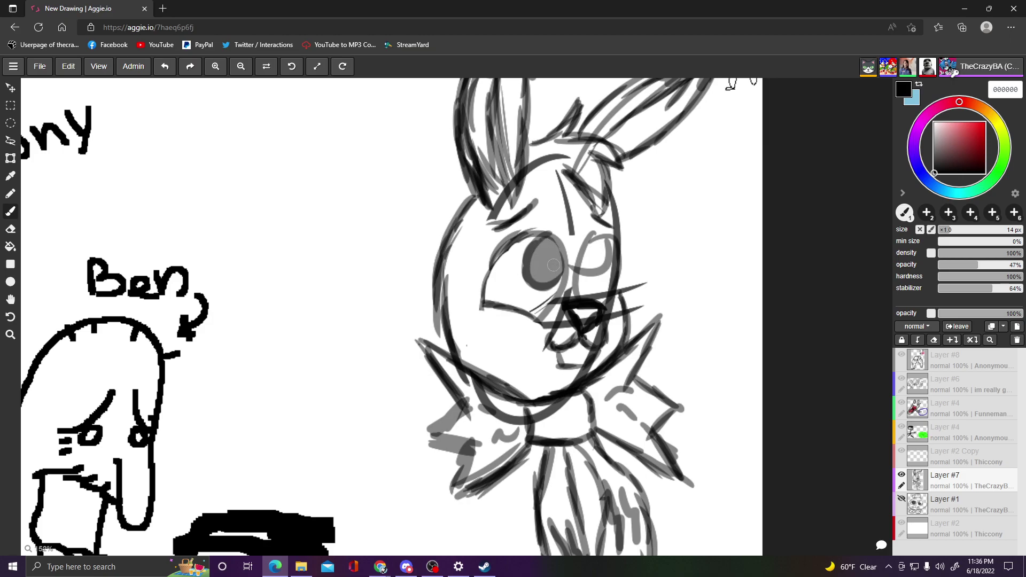
{"action": "mouse_move", "coordinate": [597, 257]}
{"action": "left_mouse_down"}
{"action": "mouse_move", "coordinate": [587, 262]}
{"action": "mouse_move", "coordinate": [591, 249]}
{"action": "mouse_move", "coordinate": [589, 267]}
{"action": "mouse_move", "coordinate": [602, 262]}
{"action": "mouse_move", "coordinate": [591, 252]}
{"action": "mouse_move", "coordinate": [605, 239]}
{"action": "mouse_move", "coordinate": [588, 267]}
{"action": "mouse_move", "coordinate": [587, 243]}
{"action": "mouse_move", "coordinate": [590, 270]}
{"action": "mouse_move", "coordinate": [584, 261]}
{"action": "mouse_move", "coordinate": [601, 243]}
{"action": "mouse_move", "coordinate": [591, 263]}
{"action": "mouse_move", "coordinate": [596, 252]}
{"action": "mouse_move", "coordinate": [585, 262]}
{"action": "mouse_move", "coordinate": [594, 261]}
{"action": "mouse_move", "coordinate": [556, 246]}
{"action": "mouse_move", "coordinate": [539, 253]}
{"action": "mouse_move", "coordinate": [550, 273]}
{"action": "mouse_move", "coordinate": [560, 261]}
{"action": "mouse_move", "coordinate": [535, 257]}
{"action": "mouse_move", "coordinate": [548, 276]}
{"action": "mouse_move", "coordinate": [540, 252]}
{"action": "mouse_move", "coordinate": [535, 266]}
{"action": "mouse_move", "coordinate": [551, 257]}
{"action": "mouse_move", "coordinate": [555, 274]}
{"action": "mouse_move", "coordinate": [541, 254]}
{"action": "mouse_move", "coordinate": [555, 255]}
{"action": "mouse_move", "coordinate": [550, 247]}
{"action": "mouse_move", "coordinate": [537, 272]}
{"action": "mouse_move", "coordinate": [553, 244]}
{"action": "mouse_move", "coordinate": [596, 257]}
{"action": "mouse_move", "coordinate": [588, 248]}
{"action": "mouse_move", "coordinate": [593, 267]}
{"action": "mouse_move", "coordinate": [588, 257]}
{"action": "mouse_move", "coordinate": [608, 251]}
{"action": "mouse_move", "coordinate": [596, 264]}
{"action": "left_mouse_up"}
{"action": "mouse_move", "coordinate": [552, 345]}
{"action": "left_mouse_down"}
{"action": "mouse_move", "coordinate": [500, 336]}
{"action": "mouse_move", "coordinate": [530, 334]}
{"action": "mouse_move", "coordinate": [516, 337]}
{"action": "mouse_move", "coordinate": [538, 359]}
{"action": "mouse_move", "coordinate": [556, 345]}
{"action": "mouse_move", "coordinate": [531, 357]}
{"action": "mouse_move", "coordinate": [511, 342]}
{"action": "mouse_move", "coordinate": [516, 353]}
{"action": "mouse_move", "coordinate": [537, 338]}
{"action": "left_mouse_up"}
{"action": "mouse_move", "coordinate": [606, 318]}
{"action": "left_mouse_down"}
{"action": "mouse_move", "coordinate": [619, 333]}
{"action": "mouse_move", "coordinate": [612, 342]}
{"action": "mouse_move", "coordinate": [622, 333]}
{"action": "mouse_move", "coordinate": [611, 320]}
{"action": "mouse_move", "coordinate": [629, 331]}
{"action": "left_mouse_up"}
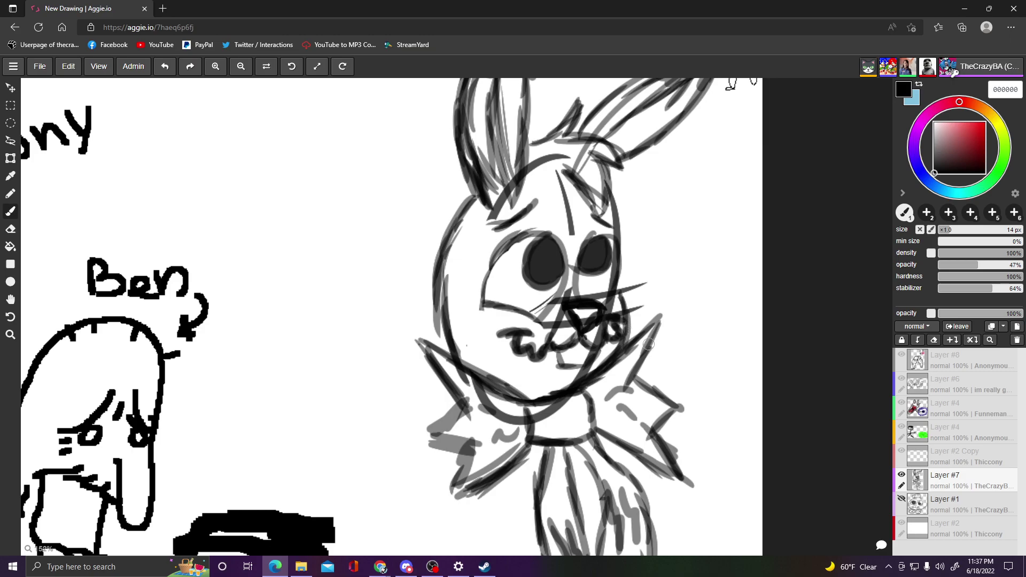
- Examine the long-eared head up close and alongside the other doodles on the whole canvas
{"action": "scroll", "coordinate": [631, 310], "scroll_direction": "up", "scroll_amount": 1}
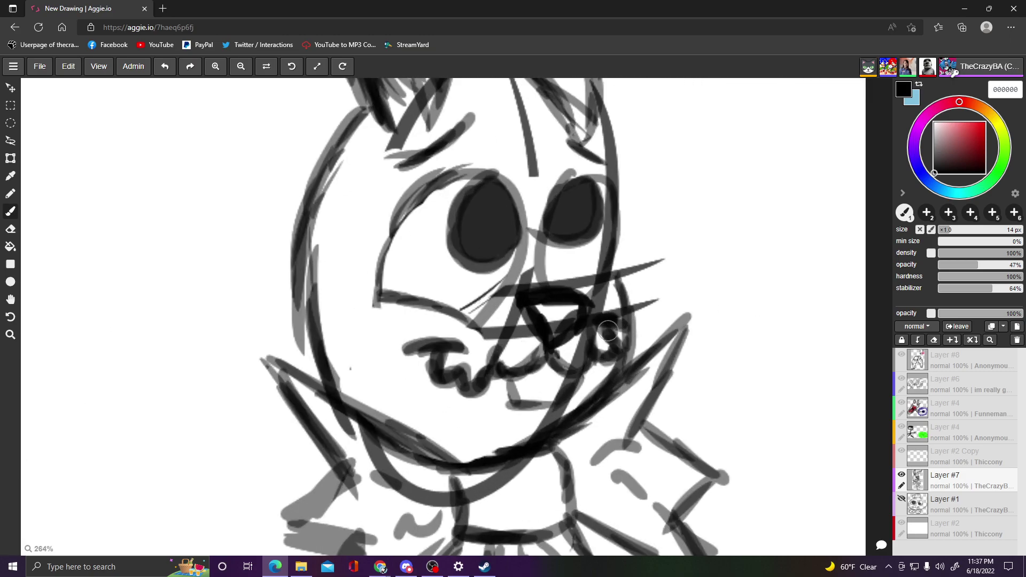
{"action": "scroll", "coordinate": [588, 342], "scroll_direction": "down", "scroll_amount": 4}
{"action": "scroll", "coordinate": [579, 363], "scroll_direction": "down", "scroll_amount": 1}
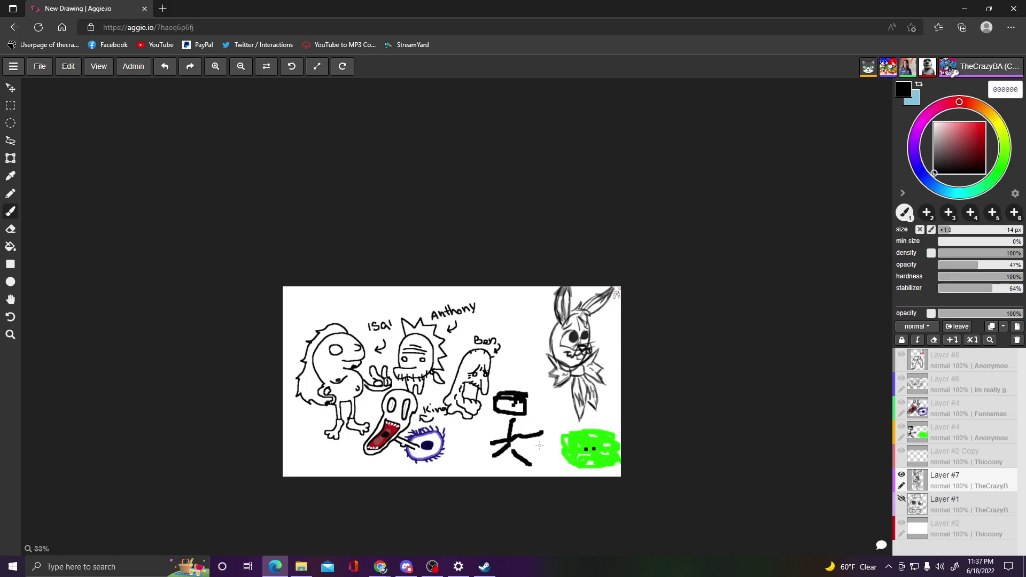
{"action": "scroll", "coordinate": [540, 443], "scroll_direction": "up", "scroll_amount": 3}
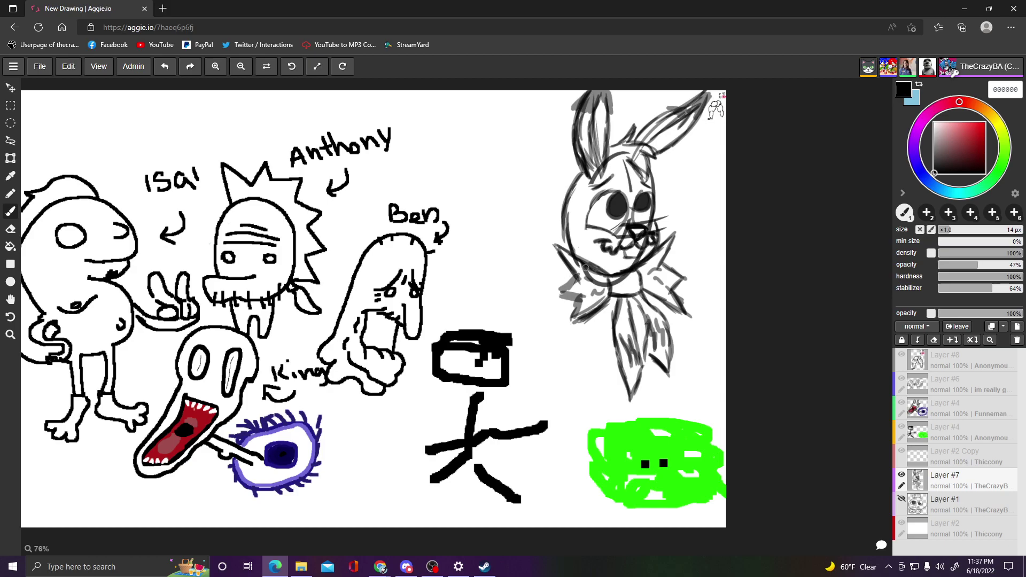
{"action": "scroll", "coordinate": [607, 258], "scroll_direction": "down", "scroll_amount": 1}
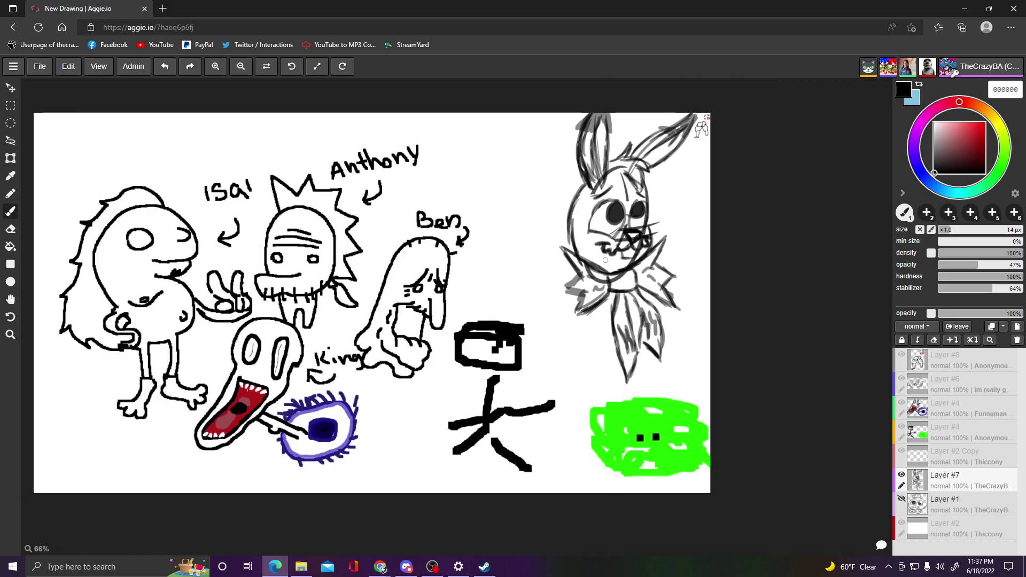
{"action": "scroll", "coordinate": [610, 256], "scroll_direction": "up", "scroll_amount": 2}
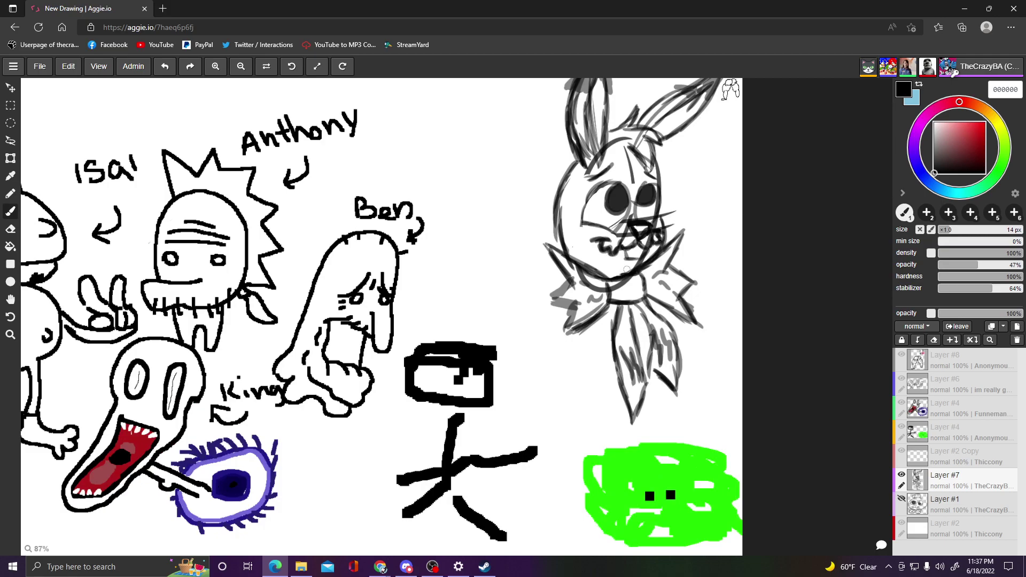
- Brush a long pointed bow tail hanging beneath the left loop of the rabbit-like head's bow, with squiggly folds in the loop
{"action": "scroll", "coordinate": [648, 282], "scroll_direction": "up", "scroll_amount": 2}
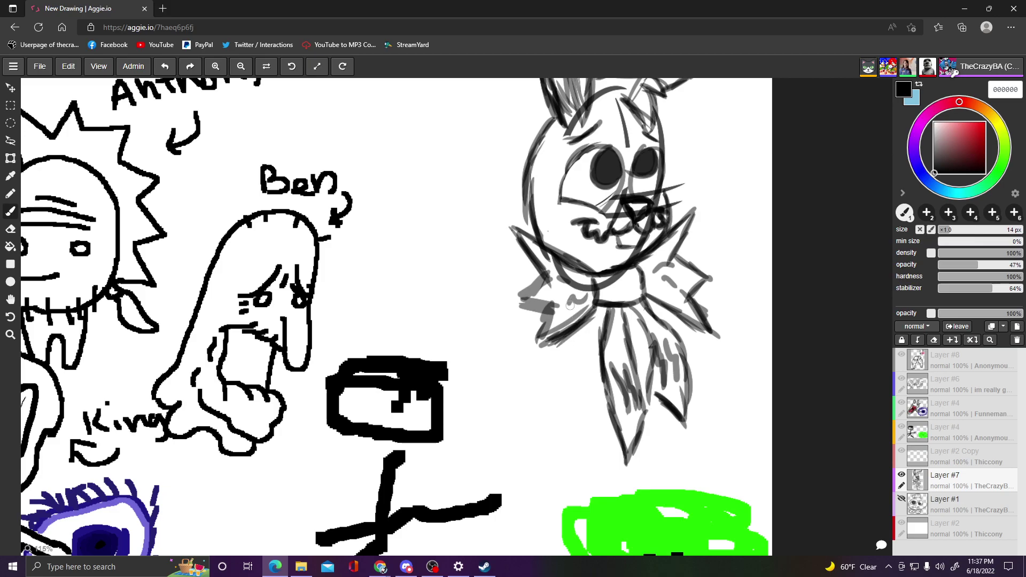
{"action": "mouse_move", "coordinate": [559, 288]}
{"action": "left_mouse_down"}
{"action": "mouse_move", "coordinate": [556, 318]}
{"action": "mouse_move", "coordinate": [557, 338]}
{"action": "mouse_move", "coordinate": [591, 439]}
{"action": "left_mouse_up"}
{"action": "left_click_drag", "start_coordinate": [559, 361], "coordinate": [615, 444]}
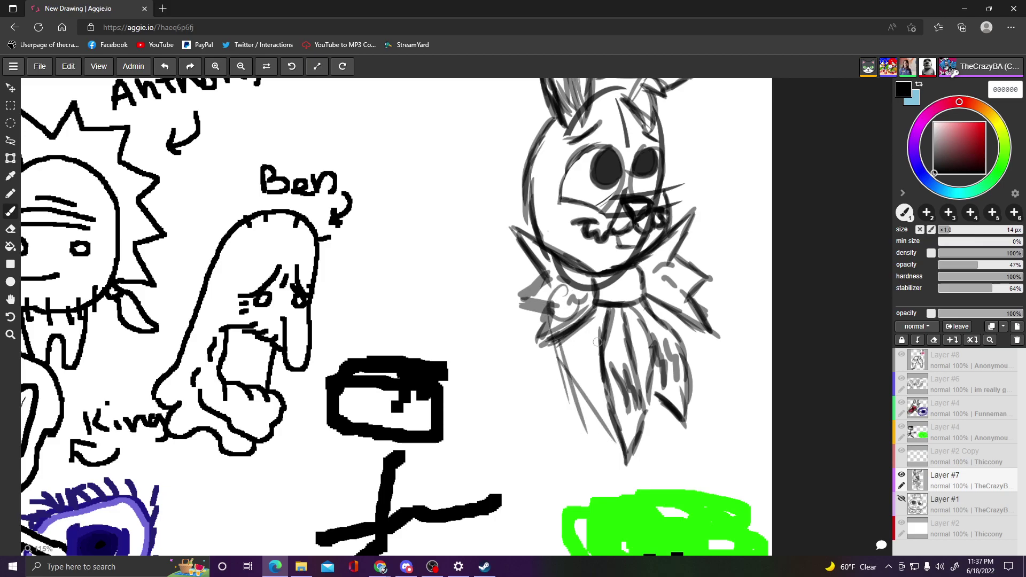
{"action": "left_click_drag", "start_coordinate": [591, 321], "coordinate": [601, 372]}
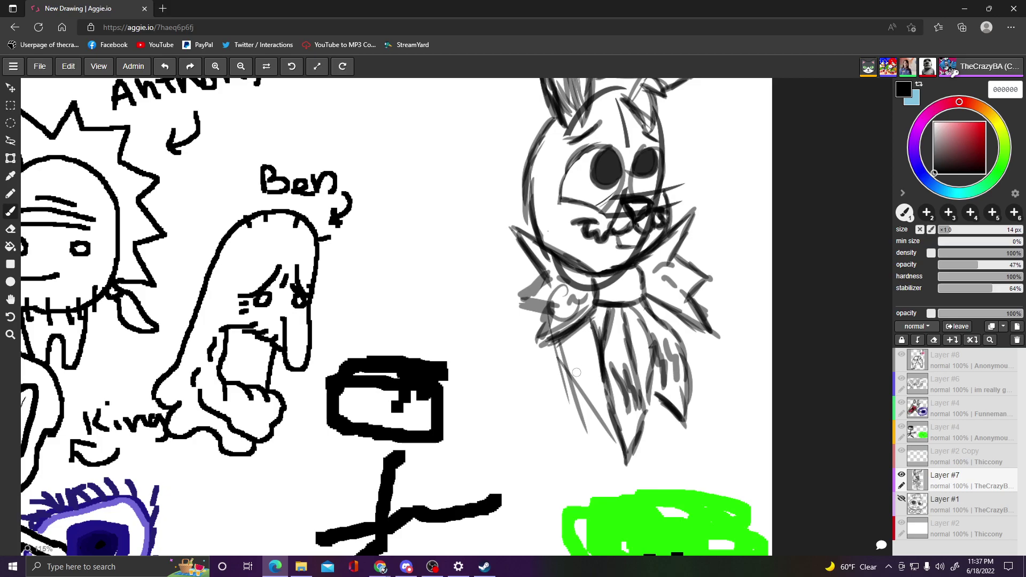
{"action": "mouse_move", "coordinate": [556, 340]}
{"action": "left_mouse_down"}
{"action": "mouse_move", "coordinate": [606, 437]}
{"action": "mouse_move", "coordinate": [607, 414]}
{"action": "left_mouse_up"}
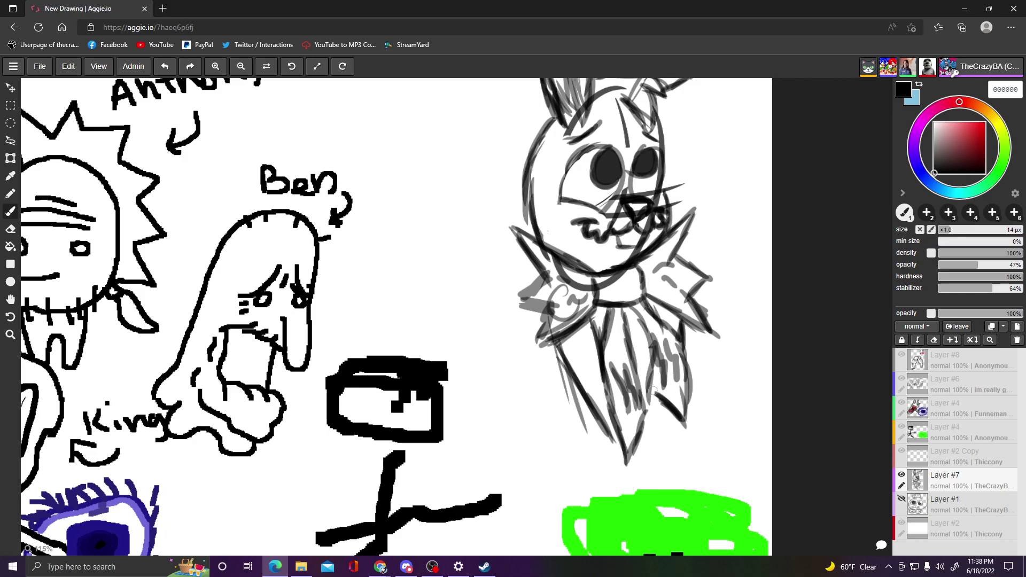
{"action": "scroll", "coordinate": [497, 121], "scroll_direction": "down", "scroll_amount": 8}
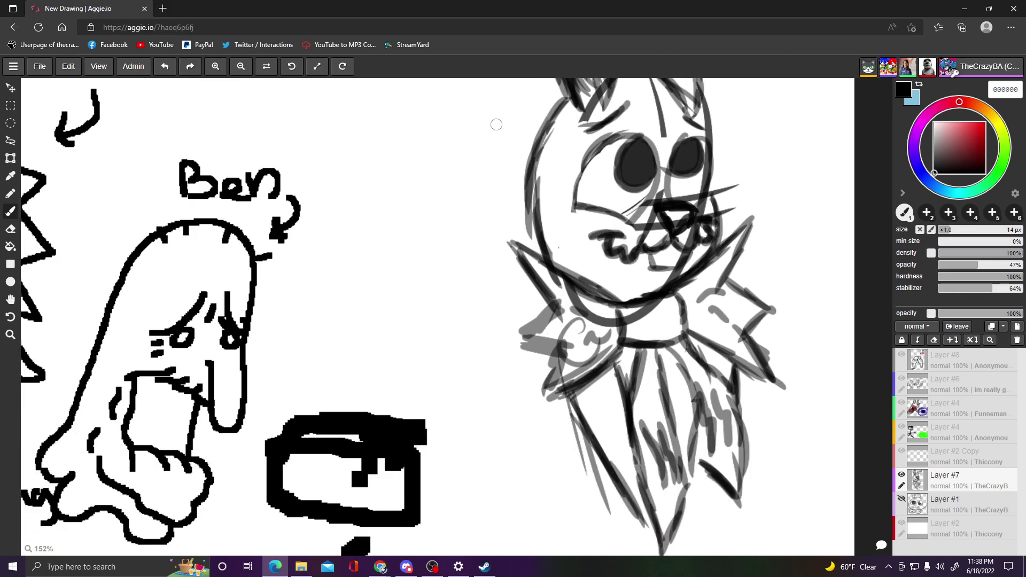
{"action": "scroll", "coordinate": [661, 134], "scroll_direction": "up", "scroll_amount": 8}
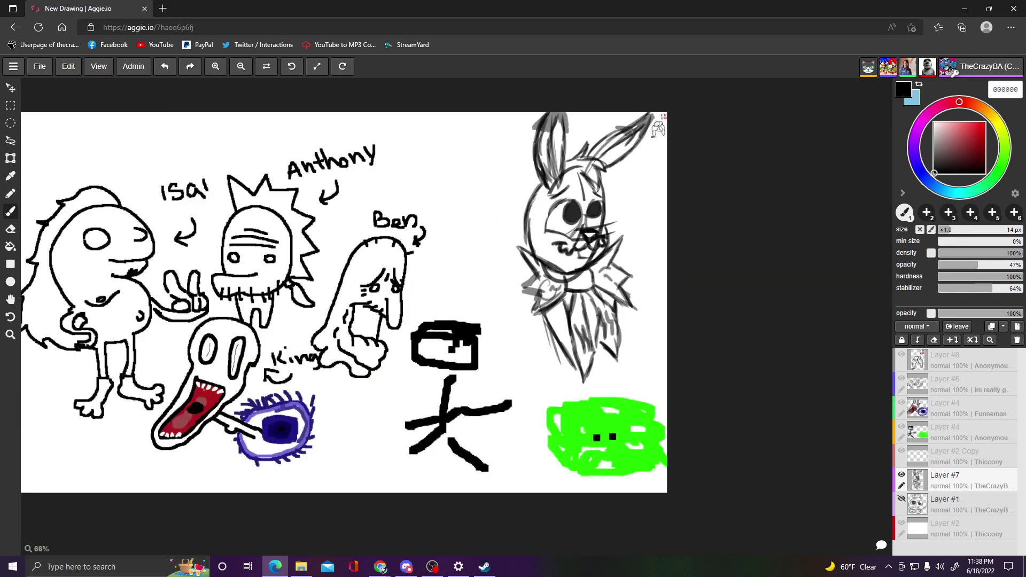
{"action": "scroll", "coordinate": [644, 145], "scroll_direction": "down", "scroll_amount": 7}
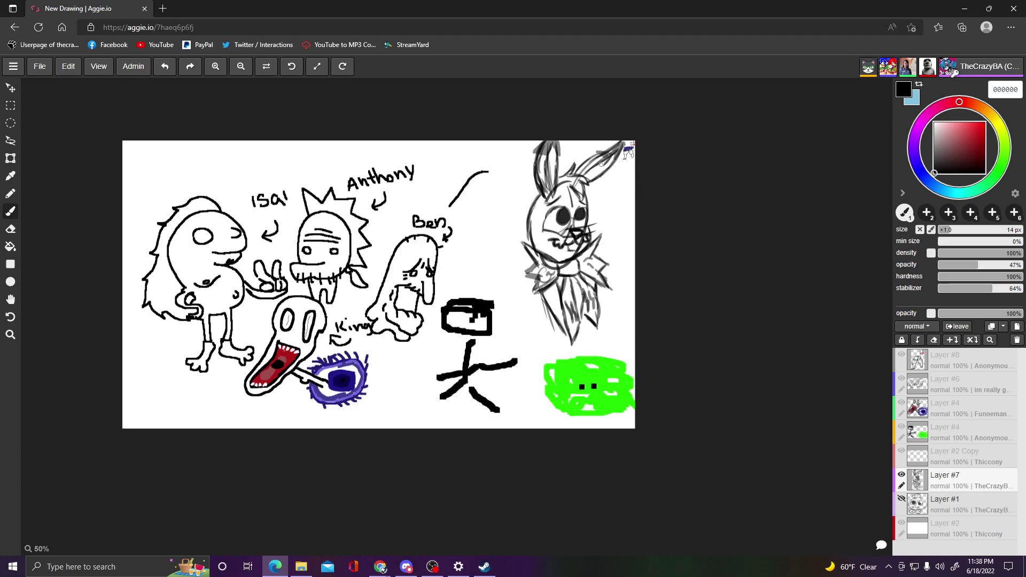
- Take ownership of Layer #8, hide it, and make Layer #7 the active layer again
{"action": "right_click", "coordinate": [942, 355]}
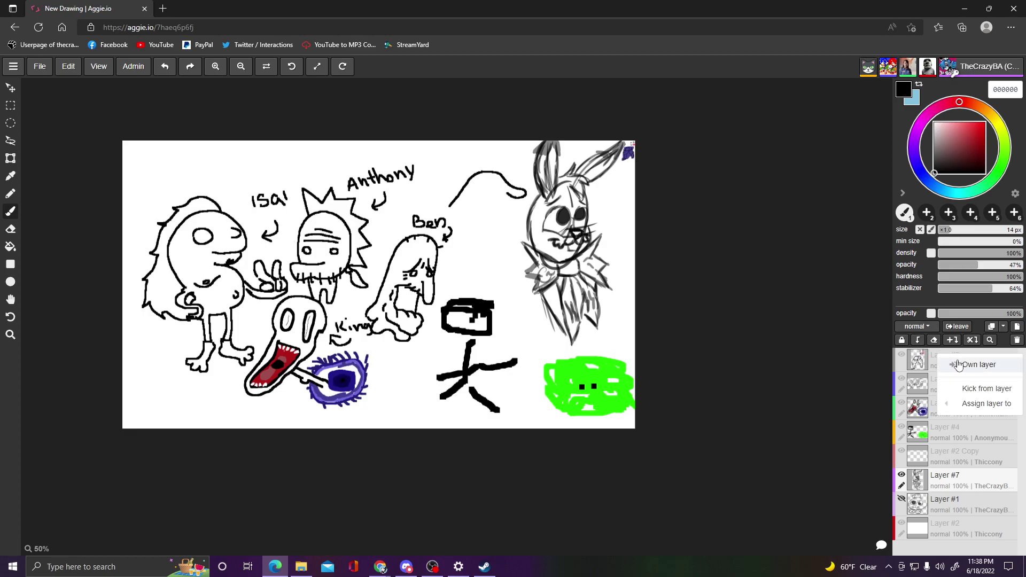
{"action": "left_click", "coordinate": [962, 365]}
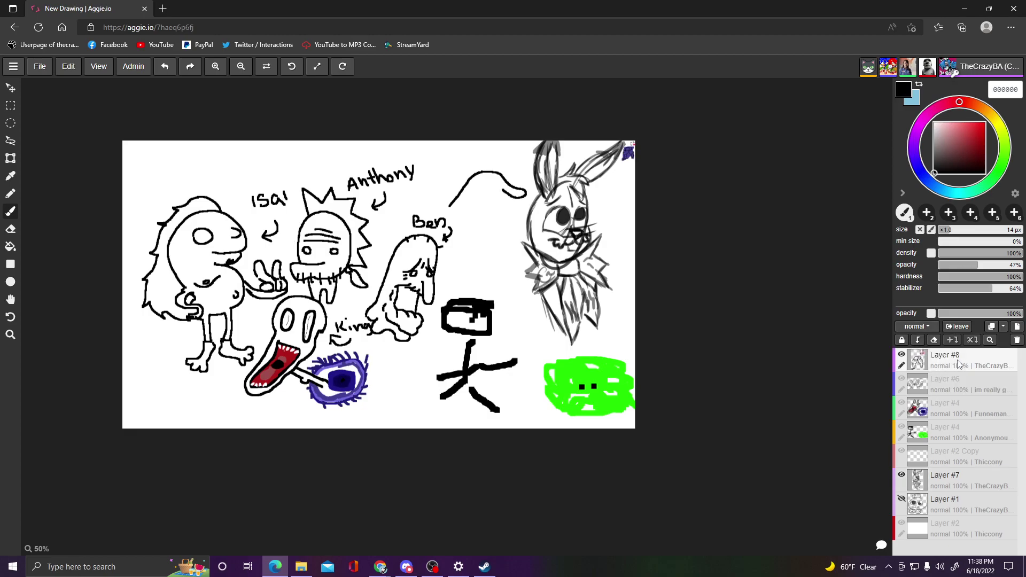
{"action": "left_click", "coordinate": [902, 355]}
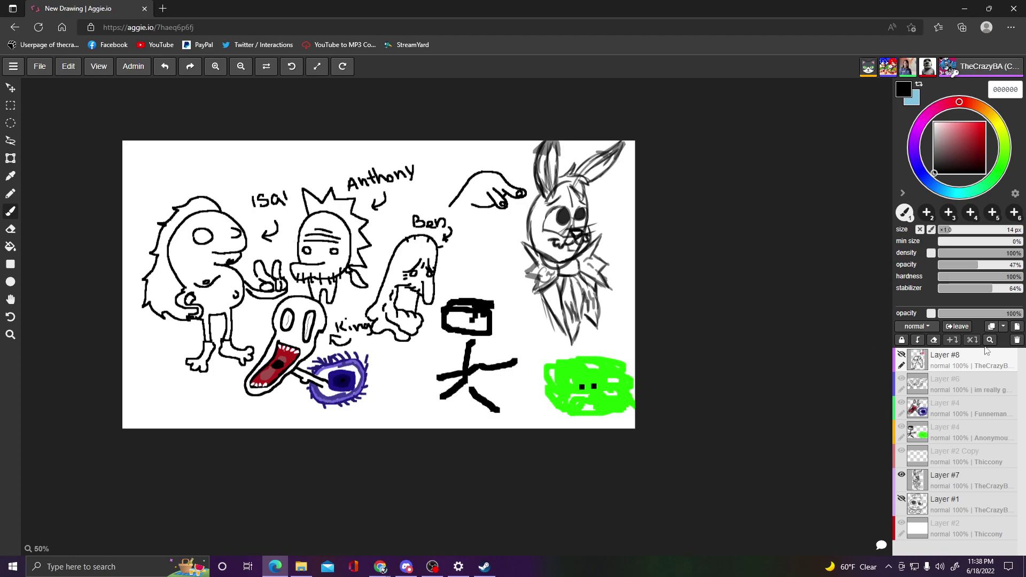
{"action": "left_click", "coordinate": [970, 479]}
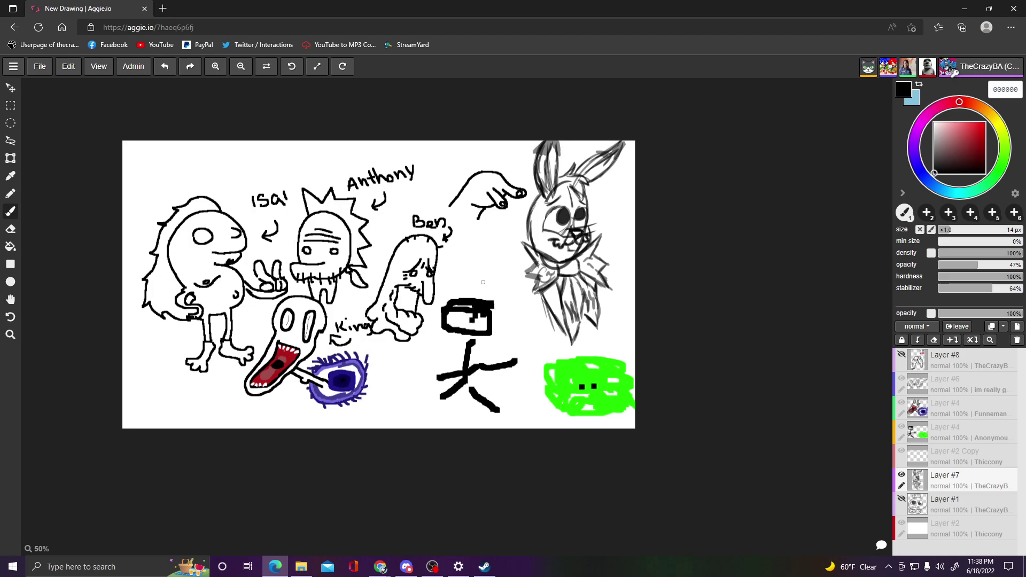
- Examine the labelled doodles up close and across the whole canvas
{"action": "scroll", "coordinate": [483, 282], "scroll_direction": "up", "scroll_amount": 1}
{"action": "scroll", "coordinate": [481, 281], "scroll_direction": "down", "scroll_amount": 1}
{"action": "scroll", "coordinate": [480, 281], "scroll_direction": "up", "scroll_amount": 1}
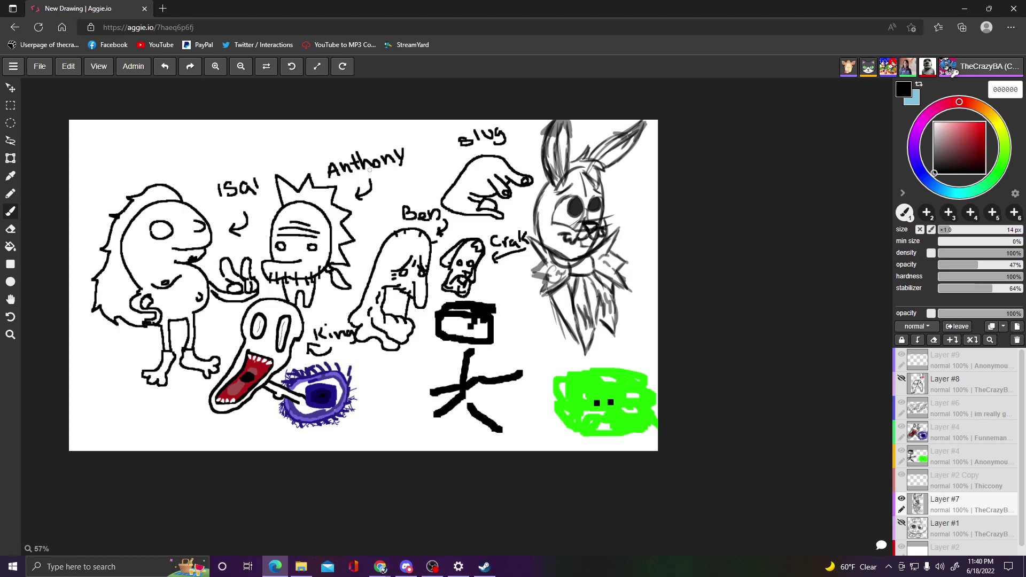
{"action": "scroll", "coordinate": [608, 190], "scroll_direction": "up", "scroll_amount": 3}
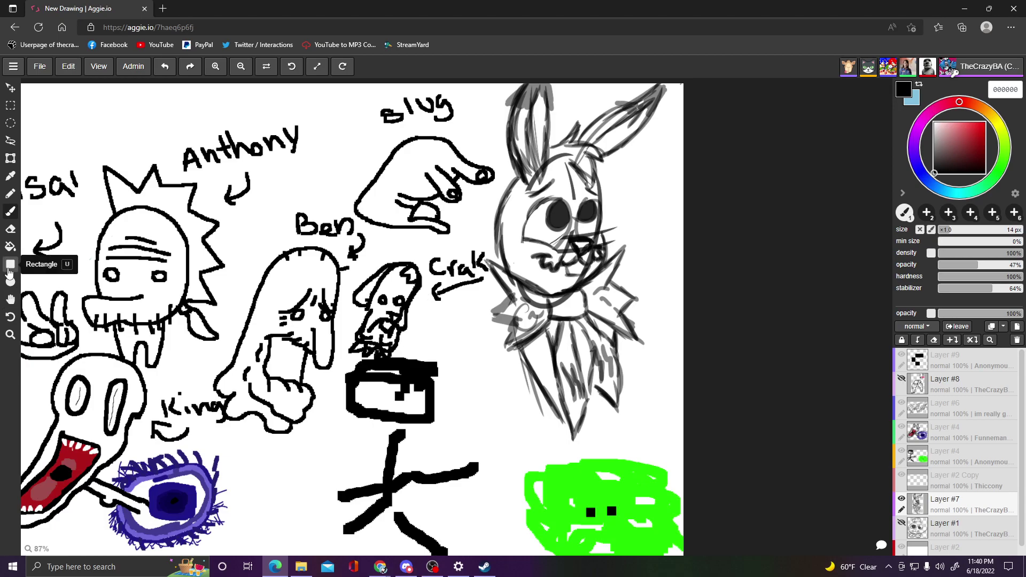
{"action": "scroll", "coordinate": [590, 215], "scroll_direction": "up", "scroll_amount": 1}
{"action": "scroll", "coordinate": [590, 214], "scroll_direction": "down", "scroll_amount": 3}
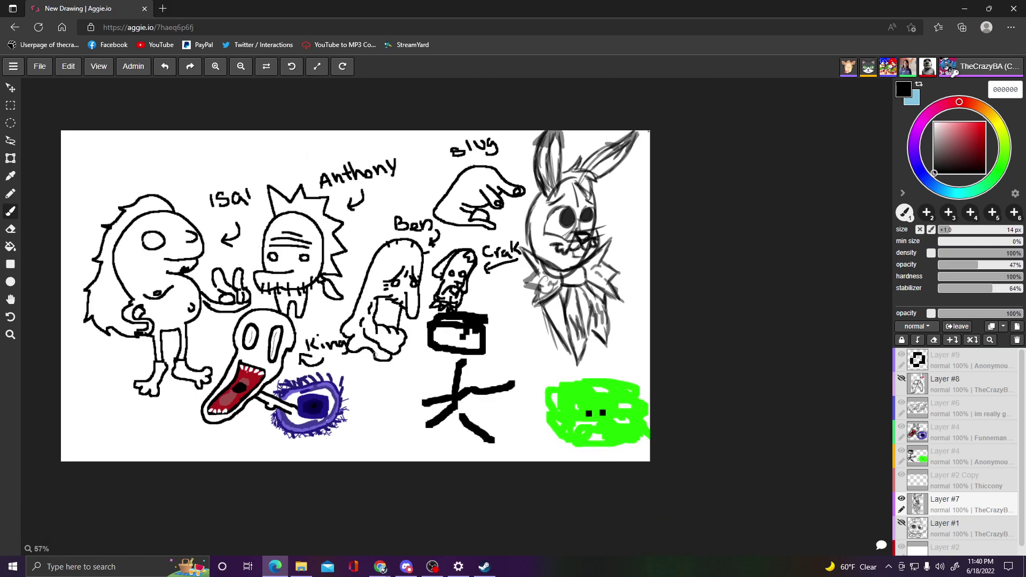
{"action": "scroll", "coordinate": [187, 423], "scroll_direction": "up", "scroll_amount": 1}
{"action": "scroll", "coordinate": [116, 417], "scroll_direction": "down", "scroll_amount": 1}
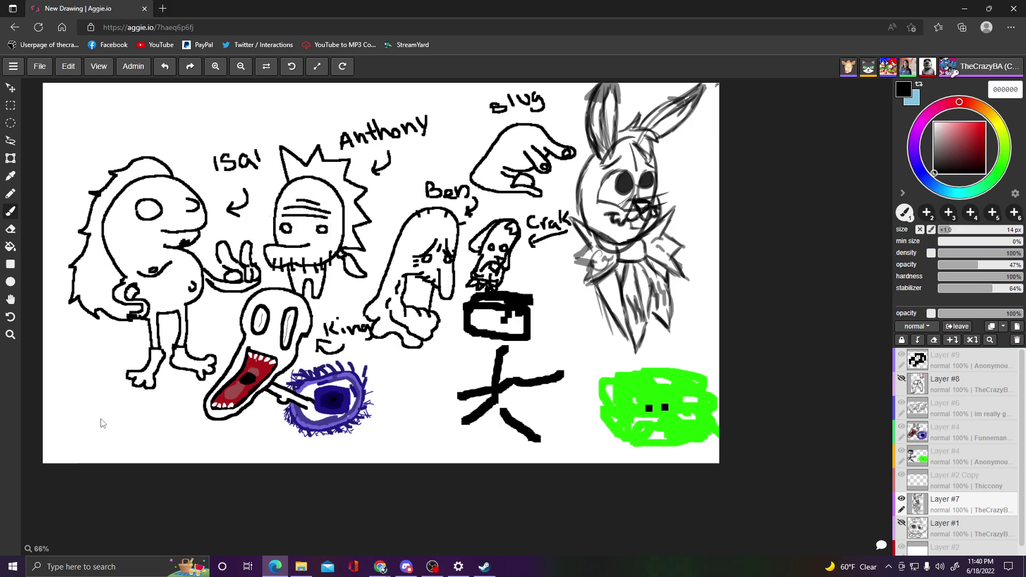
- Sketch a small winged creature in the canvas's lower-left corner with an oval head, curved body, wings and spiky hair
{"action": "left_click_drag", "start_coordinate": [108, 400], "coordinate": [122, 402]}
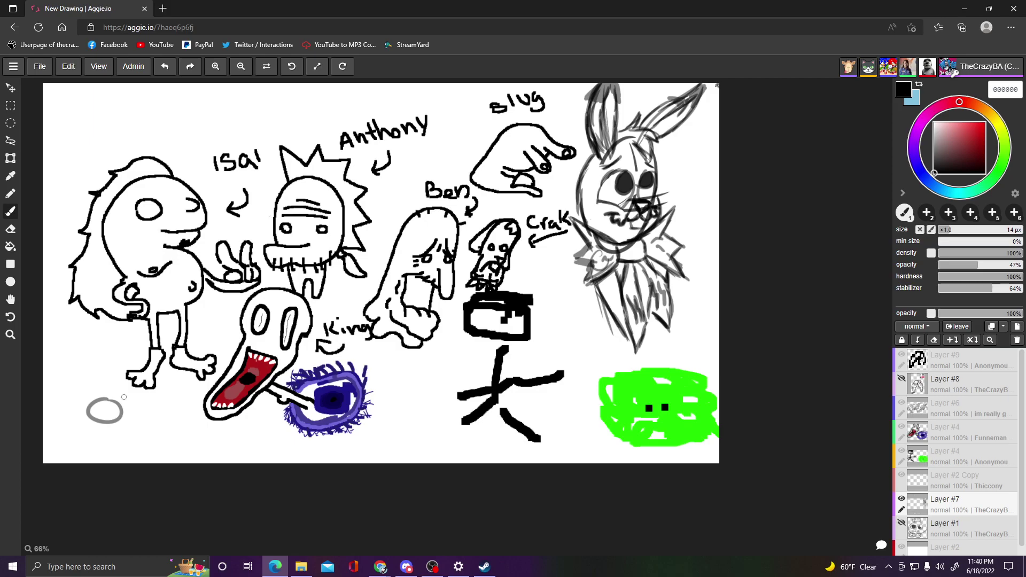
{"action": "left_click_drag", "start_coordinate": [92, 419], "coordinate": [72, 471]}
{"action": "mouse_move", "coordinate": [106, 422]}
{"action": "left_mouse_down"}
{"action": "mouse_move", "coordinate": [111, 441]}
{"action": "mouse_move", "coordinate": [94, 470]}
{"action": "left_mouse_up"}
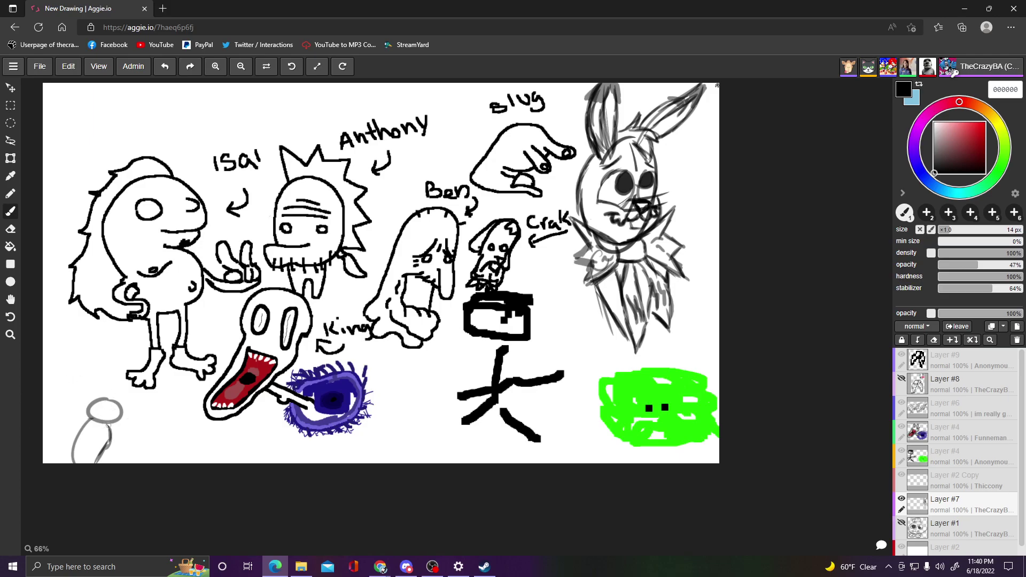
{"action": "mouse_move", "coordinate": [98, 425]}
{"action": "left_mouse_down"}
{"action": "mouse_move", "coordinate": [56, 383]}
{"action": "mouse_move", "coordinate": [68, 418]}
{"action": "mouse_move", "coordinate": [54, 391]}
{"action": "mouse_move", "coordinate": [85, 429]}
{"action": "mouse_move", "coordinate": [59, 419]}
{"action": "mouse_move", "coordinate": [79, 434]}
{"action": "mouse_move", "coordinate": [61, 442]}
{"action": "mouse_move", "coordinate": [83, 446]}
{"action": "mouse_move", "coordinate": [74, 442]}
{"action": "mouse_move", "coordinate": [58, 463]}
{"action": "mouse_move", "coordinate": [80, 455]}
{"action": "mouse_move", "coordinate": [72, 467]}
{"action": "mouse_move", "coordinate": [87, 450]}
{"action": "left_mouse_up"}
{"action": "mouse_move", "coordinate": [52, 407]}
{"action": "left_mouse_down"}
{"action": "mouse_move", "coordinate": [113, 404]}
{"action": "mouse_move", "coordinate": [88, 417]}
{"action": "mouse_move", "coordinate": [118, 406]}
{"action": "mouse_move", "coordinate": [132, 414]}
{"action": "mouse_move", "coordinate": [122, 401]}
{"action": "mouse_move", "coordinate": [140, 412]}
{"action": "mouse_move", "coordinate": [115, 438]}
{"action": "mouse_move", "coordinate": [113, 420]}
{"action": "left_mouse_up"}
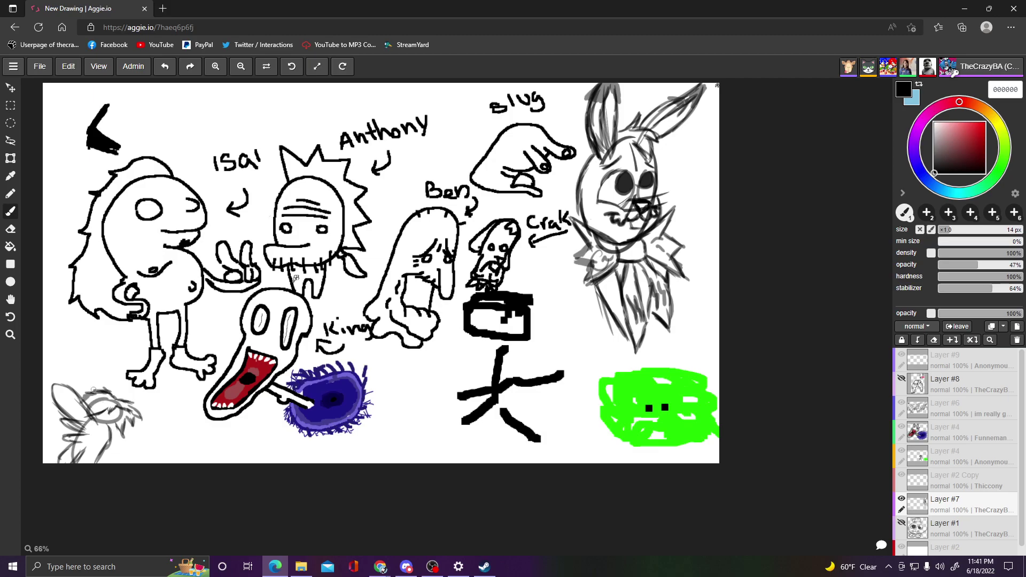
{"action": "mouse_move", "coordinate": [90, 386]}
{"action": "left_mouse_down"}
{"action": "mouse_move", "coordinate": [84, 372]}
{"action": "mouse_move", "coordinate": [74, 393]}
{"action": "mouse_move", "coordinate": [92, 382]}
{"action": "mouse_move", "coordinate": [98, 396]}
{"action": "left_mouse_up"}
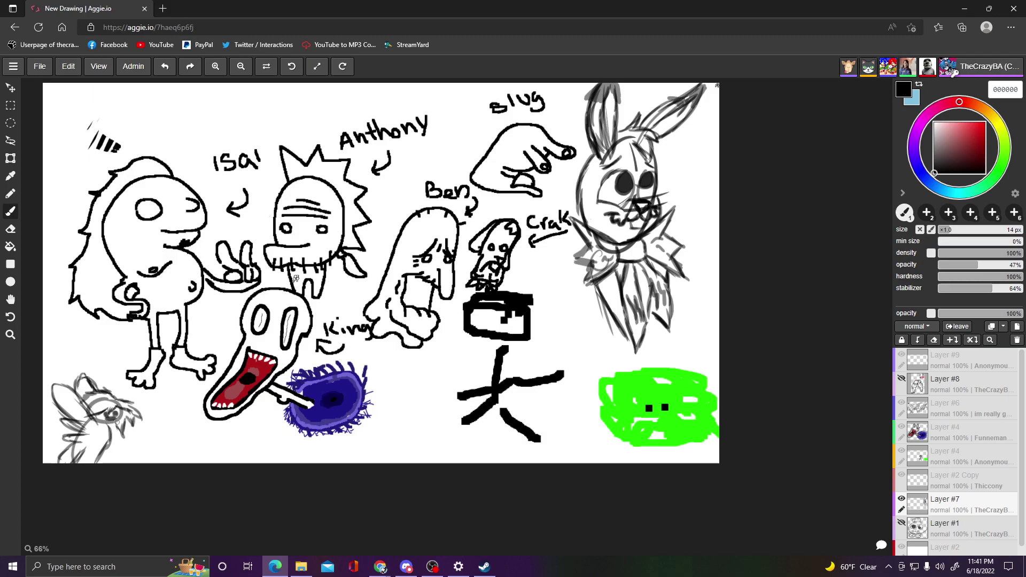
- Darken the small winged creature's eyes and mouth and add heavy upper lids with the translucent black brush
{"action": "scroll", "coordinate": [173, 431], "scroll_direction": "up", "scroll_amount": 8}
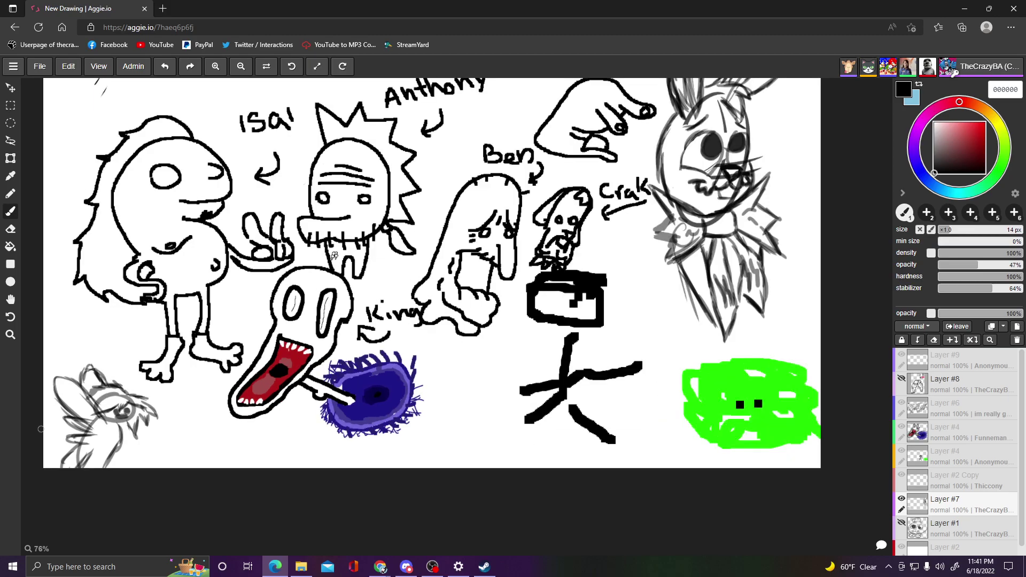
{"action": "scroll", "coordinate": [235, 411], "scroll_direction": "up", "scroll_amount": 2}
{"action": "scroll", "coordinate": [214, 414], "scroll_direction": "down", "scroll_amount": 1}
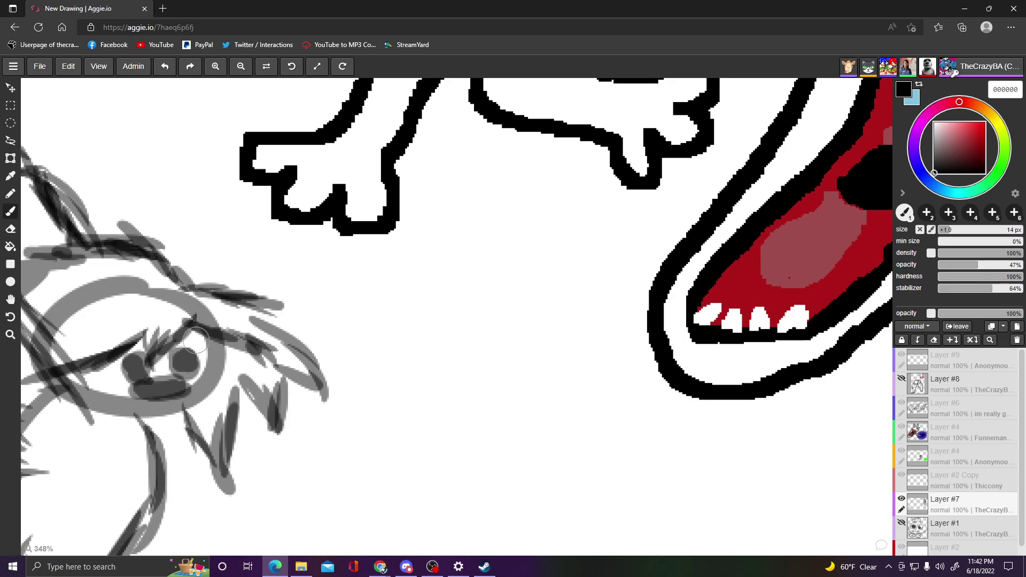
{"action": "mouse_move", "coordinate": [173, 348]}
{"action": "left_mouse_down"}
{"action": "mouse_move", "coordinate": [217, 349]}
{"action": "mouse_move", "coordinate": [103, 363]}
{"action": "mouse_move", "coordinate": [144, 352]}
{"action": "mouse_move", "coordinate": [103, 349]}
{"action": "mouse_move", "coordinate": [142, 351]}
{"action": "mouse_move", "coordinate": [131, 366]}
{"action": "mouse_move", "coordinate": [125, 352]}
{"action": "mouse_move", "coordinate": [109, 353]}
{"action": "mouse_move", "coordinate": [184, 362]}
{"action": "mouse_move", "coordinate": [183, 352]}
{"action": "mouse_move", "coordinate": [196, 353]}
{"action": "mouse_move", "coordinate": [174, 356]}
{"action": "mouse_move", "coordinate": [187, 362]}
{"action": "mouse_move", "coordinate": [144, 389]}
{"action": "mouse_move", "coordinate": [190, 393]}
{"action": "left_mouse_up"}
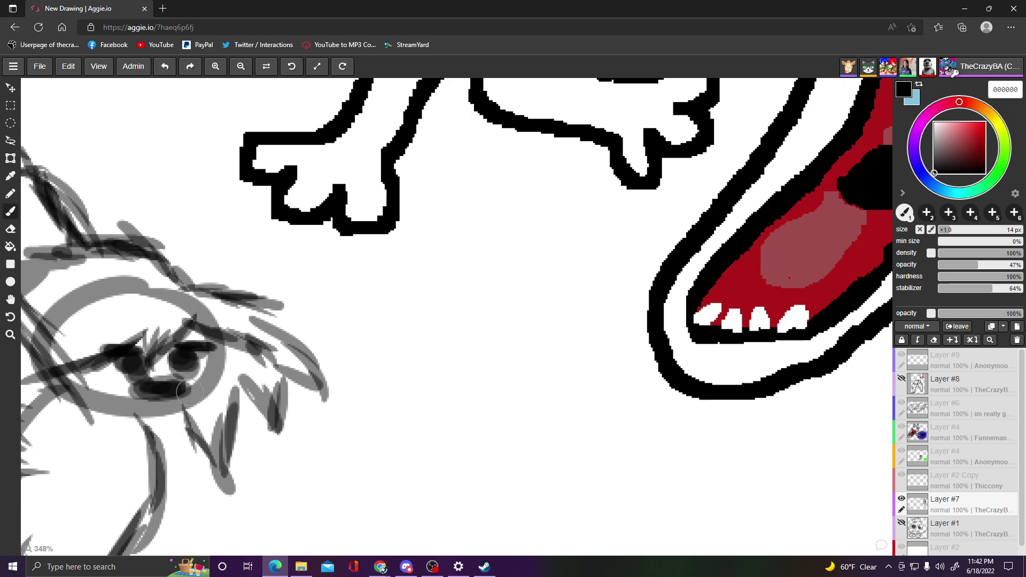
{"action": "scroll", "coordinate": [249, 416], "scroll_direction": "up", "scroll_amount": 3}
{"action": "scroll", "coordinate": [248, 416], "scroll_direction": "down", "scroll_amount": 10}
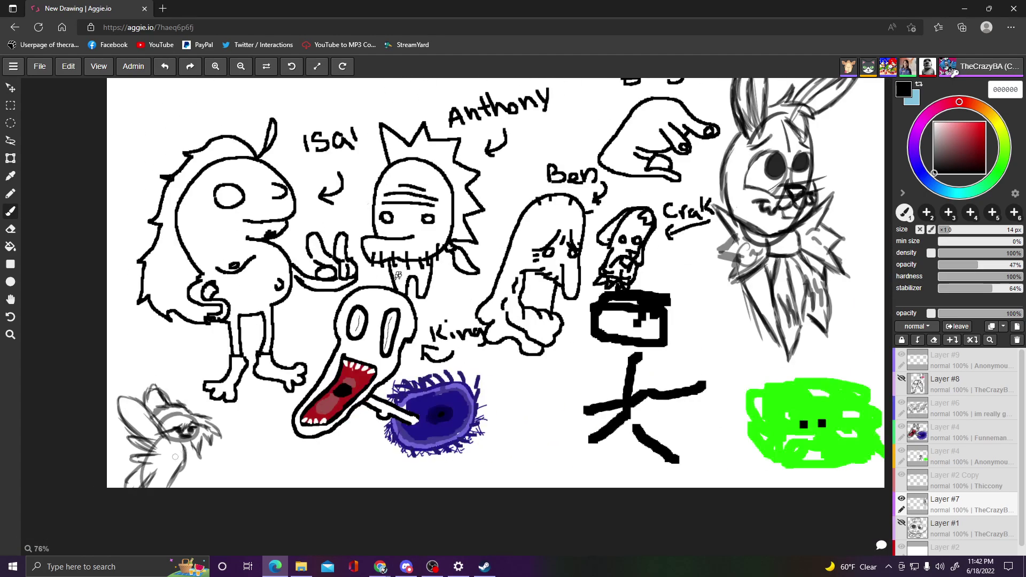
- Draw a bent arm in front of the small winged creature's chest, below its face
{"action": "scroll", "coordinate": [154, 468], "scroll_direction": "up", "scroll_amount": 3}
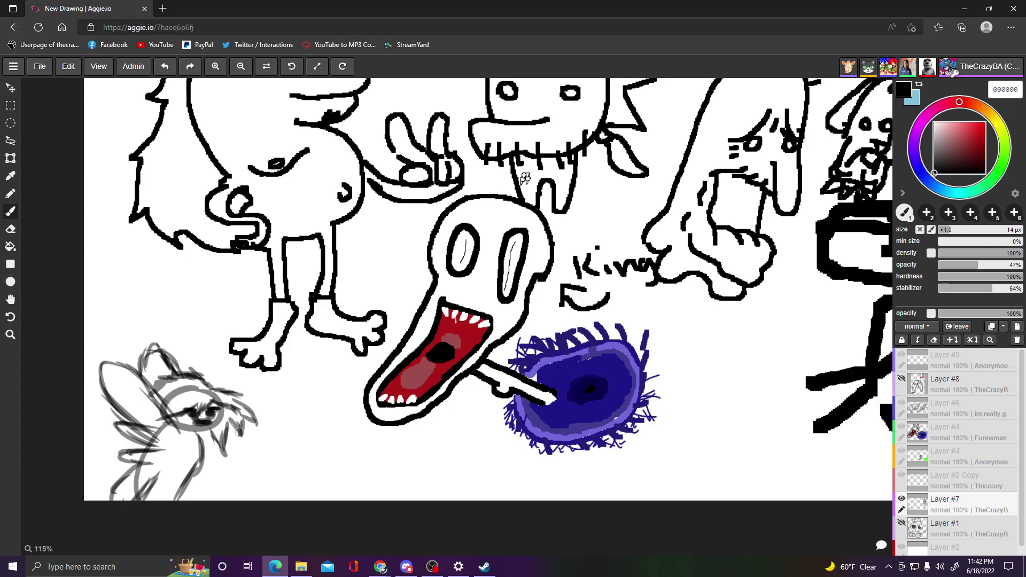
{"action": "mouse_move", "coordinate": [213, 436]}
{"action": "left_mouse_down"}
{"action": "mouse_move", "coordinate": [209, 460]}
{"action": "mouse_move", "coordinate": [198, 460]}
{"action": "mouse_move", "coordinate": [204, 439]}
{"action": "mouse_move", "coordinate": [184, 435]}
{"action": "mouse_move", "coordinate": [208, 435]}
{"action": "mouse_move", "coordinate": [187, 437]}
{"action": "left_mouse_up"}
{"action": "mouse_move", "coordinate": [220, 407]}
{"action": "left_mouse_down"}
{"action": "mouse_move", "coordinate": [214, 434]}
{"action": "mouse_move", "coordinate": [216, 422]}
{"action": "mouse_move", "coordinate": [182, 431]}
{"action": "mouse_move", "coordinate": [208, 434]}
{"action": "mouse_move", "coordinate": [180, 461]}
{"action": "mouse_move", "coordinate": [185, 473]}
{"action": "mouse_move", "coordinate": [192, 462]}
{"action": "mouse_move", "coordinate": [198, 470]}
{"action": "mouse_move", "coordinate": [231, 453]}
{"action": "left_mouse_up"}
{"action": "scroll", "coordinate": [134, 481], "scroll_direction": "down", "scroll_amount": 5}
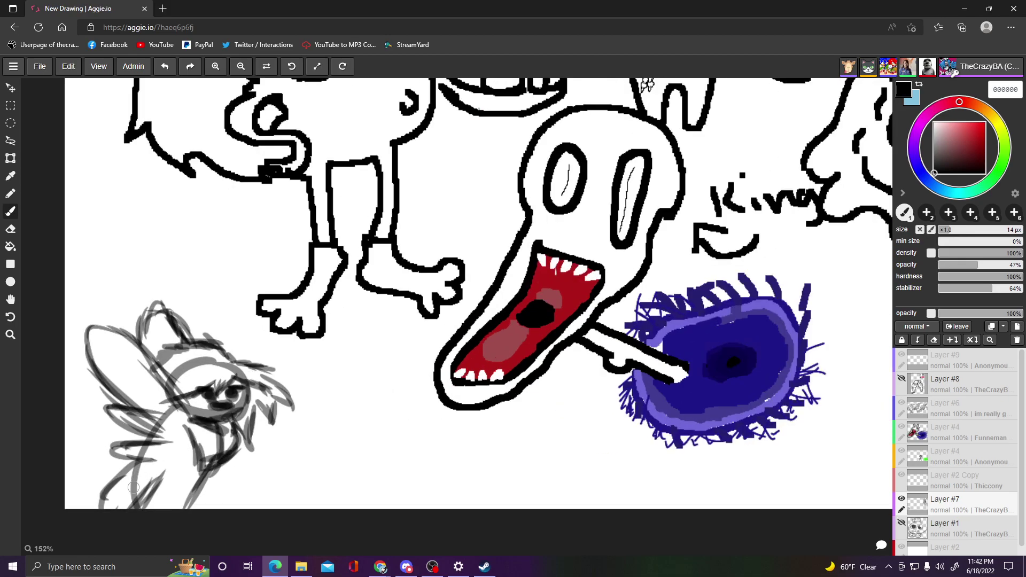
- Draw two antennae on the small winged creature's head and finish each with a round tip
{"action": "scroll", "coordinate": [64, 520], "scroll_direction": "up", "scroll_amount": 3}
{"action": "scroll", "coordinate": [64, 520], "scroll_direction": "down", "scroll_amount": 3}
{"action": "scroll", "coordinate": [64, 520], "scroll_direction": "up", "scroll_amount": 5}
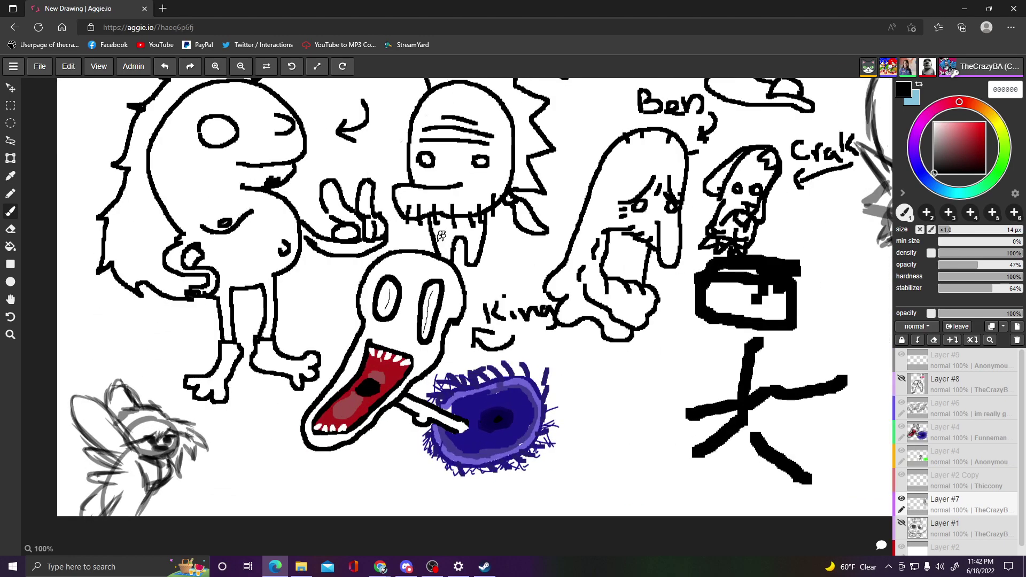
{"action": "mouse_move", "coordinate": [174, 413]}
{"action": "left_mouse_down"}
{"action": "mouse_move", "coordinate": [221, 422]}
{"action": "mouse_move", "coordinate": [155, 418]}
{"action": "mouse_move", "coordinate": [186, 404]}
{"action": "left_mouse_up"}
{"action": "left_click", "coordinate": [219, 421]}
{"action": "left_click", "coordinate": [187, 404]}
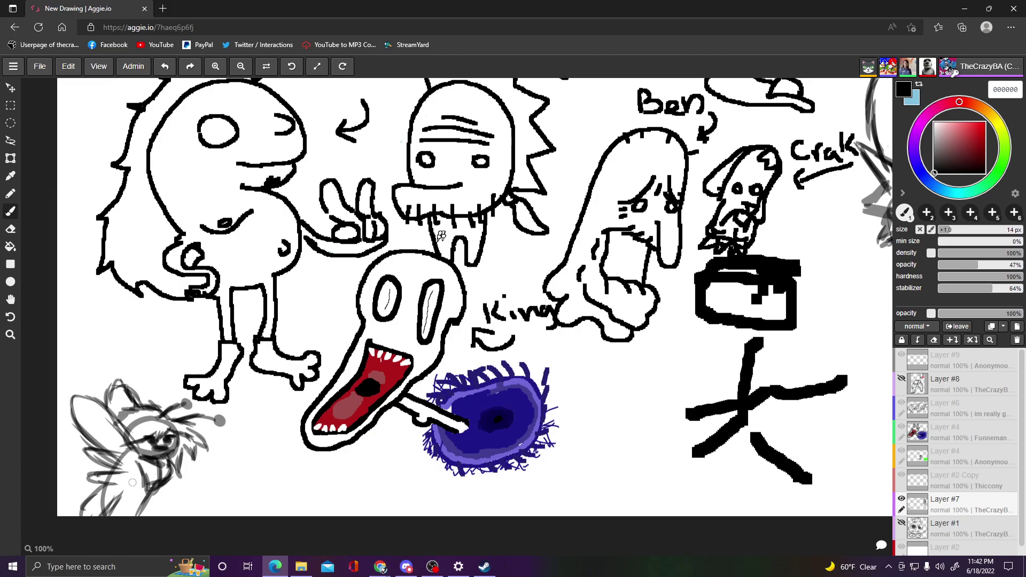
- Brush short stripes across the small winged creature's lower body
{"action": "left_click_drag", "start_coordinate": [137, 493], "coordinate": [127, 503]}
{"action": "left_click_drag", "start_coordinate": [126, 506], "coordinate": [119, 513]}
{"action": "left_click_drag", "start_coordinate": [144, 505], "coordinate": [126, 517]}
{"action": "scroll", "coordinate": [386, 319], "scroll_direction": "down", "scroll_amount": 2}
{"action": "scroll", "coordinate": [386, 319], "scroll_direction": "down", "scroll_amount": 4}
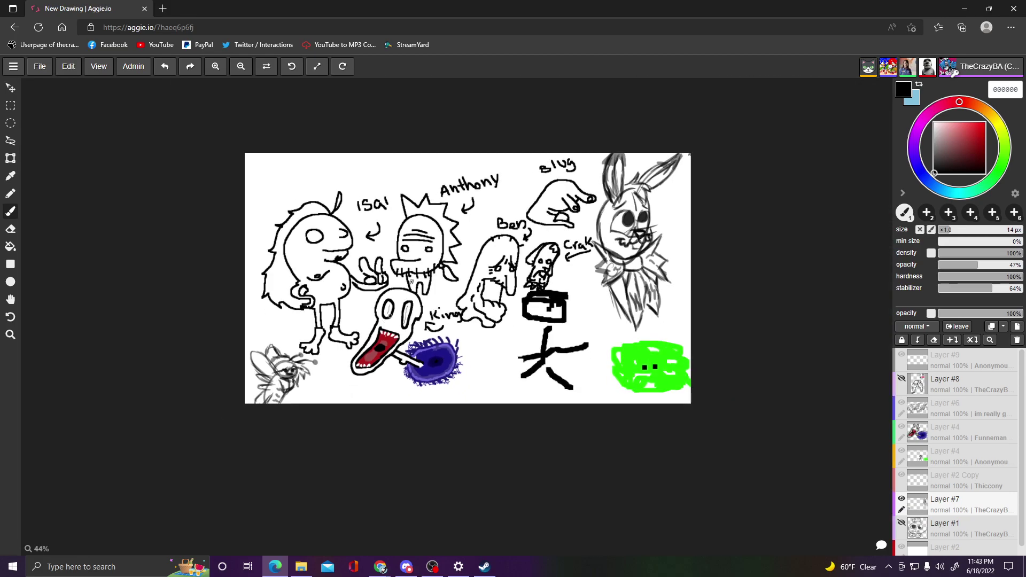
{"action": "scroll", "coordinate": [454, 288], "scroll_direction": "up", "scroll_amount": 2}
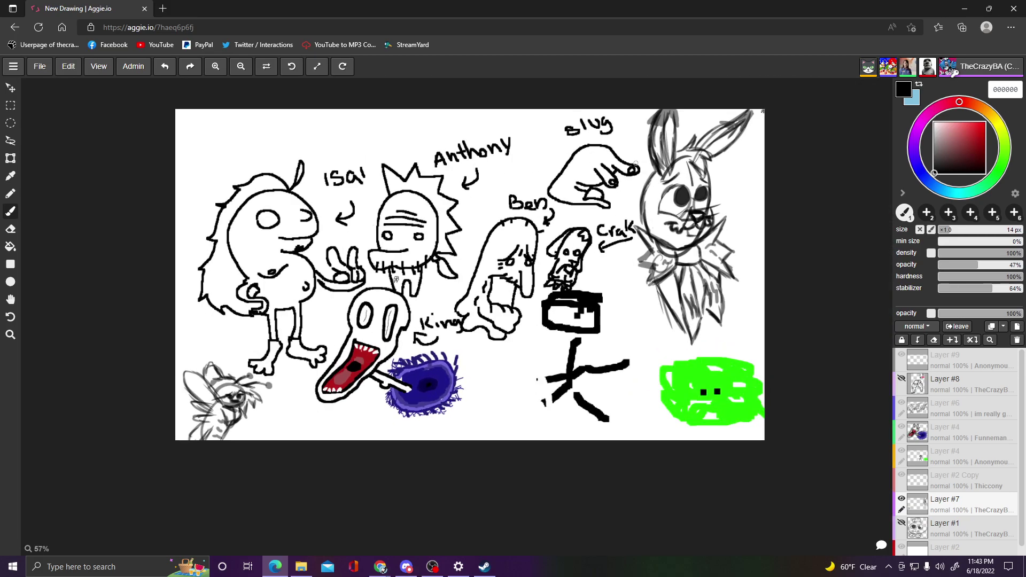
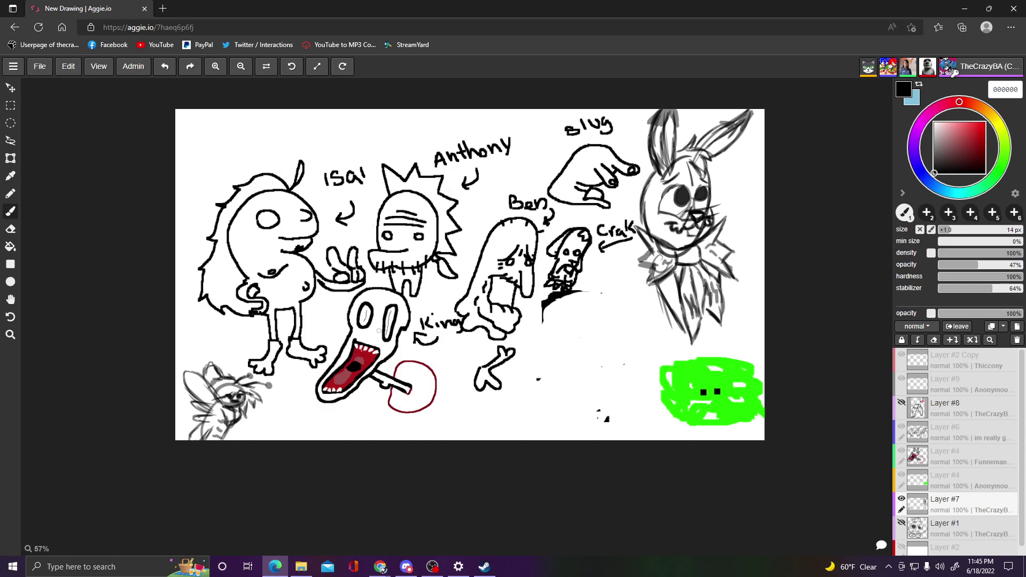
{"action": "mouse_move", "coordinate": [370, 337]}
{"action": "left_mouse_down"}
{"action": "mouse_move", "coordinate": [389, 335]}
{"action": "mouse_move", "coordinate": [406, 350]}
{"action": "mouse_move", "coordinate": [331, 324]}
{"action": "left_mouse_up"}
{"action": "key", "text": "ctrl+z"}
{"action": "key", "text": "ctrl+z"}
{"action": "key", "text": "ctrl+z"}
{"action": "key", "text": "ctrl+shift+z"}
{"action": "key", "text": "ctrl+shift+z"}
{"action": "key", "text": "ctrl+shift+z"}
{"action": "key", "text": "ctrl+shift+z"}
{"action": "key", "text": "ctrl+z"}
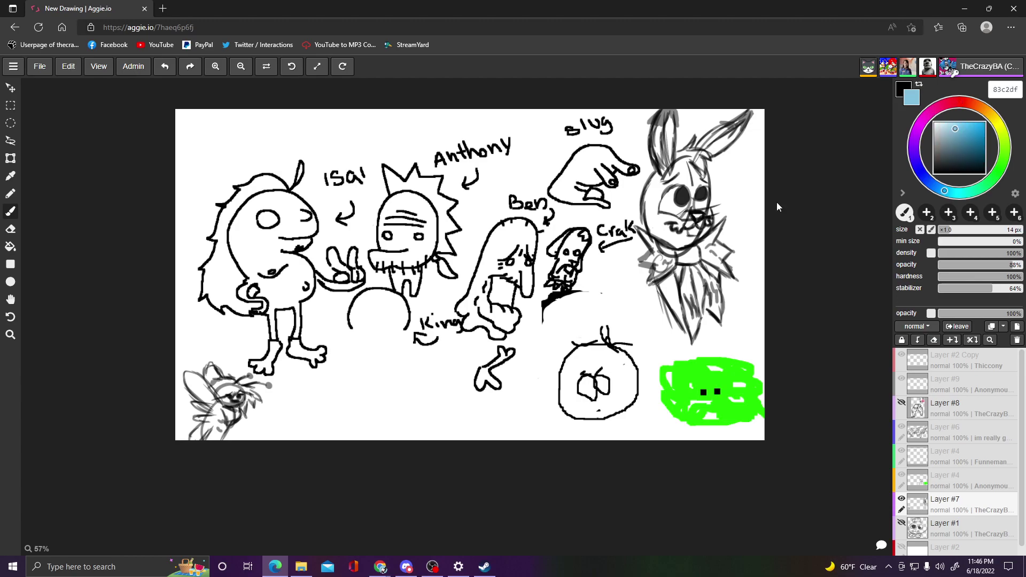
- Change the light blue swatch to 83a6df and make black the active brush colour again
{"action": "key", "text": "x"}
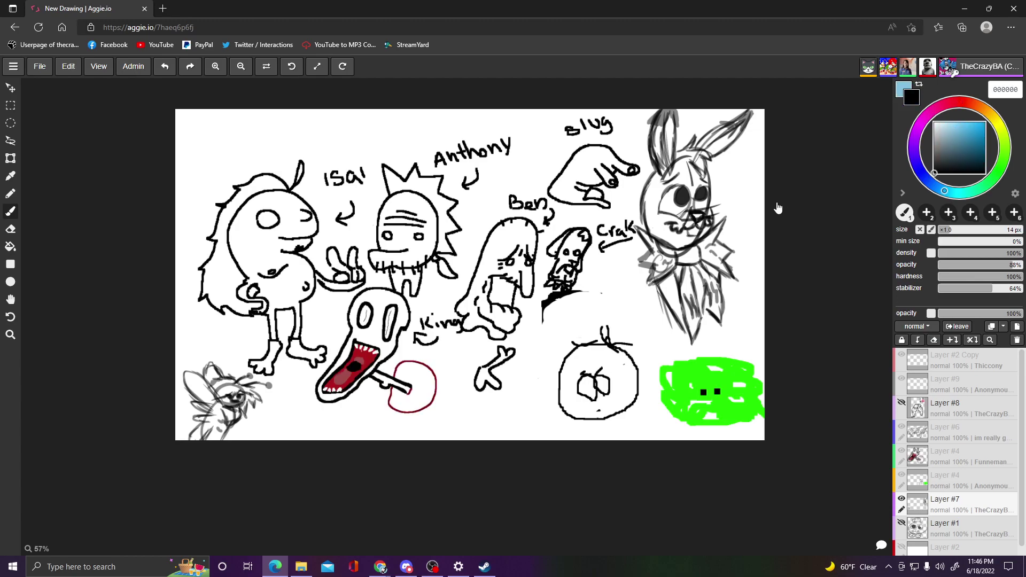
{"action": "key", "text": "x"}
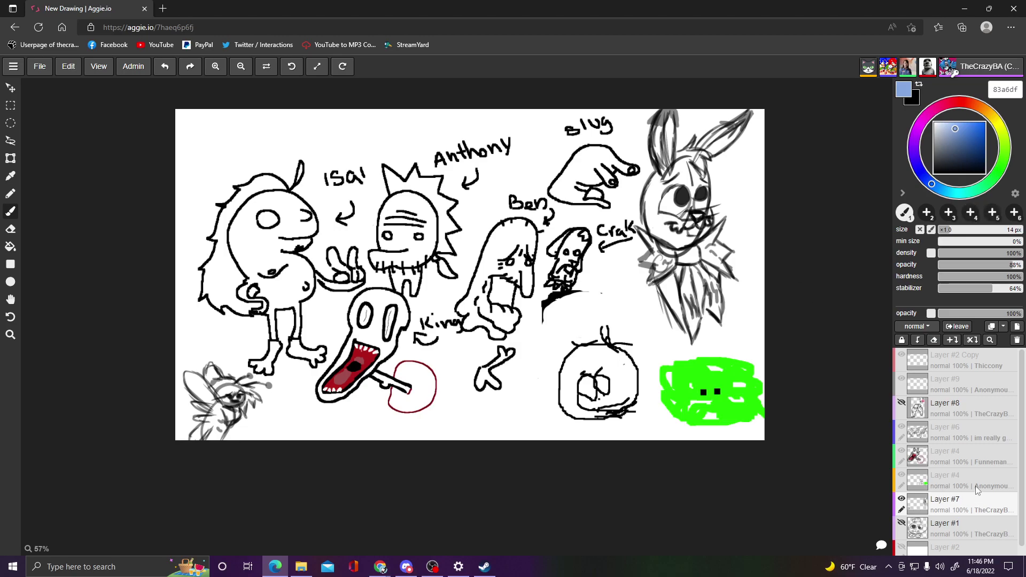
{"action": "left_click", "coordinate": [912, 97]}
{"action": "left_click", "coordinate": [918, 86]}
{"action": "left_click", "coordinate": [903, 90]}
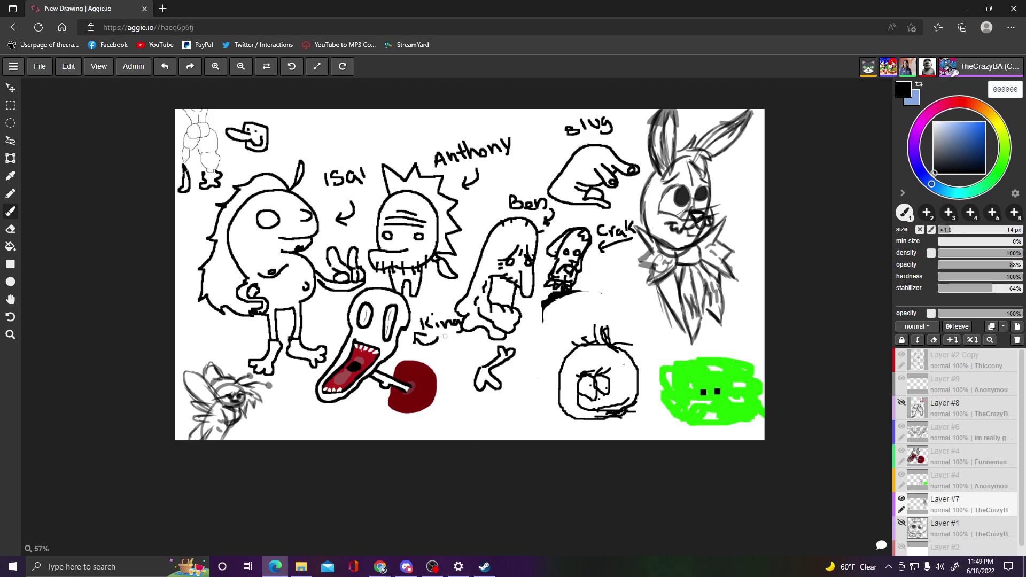
{"action": "scroll", "coordinate": [448, 335], "scroll_direction": "up", "scroll_amount": 5}
{"action": "scroll", "coordinate": [406, 406], "scroll_direction": "down", "scroll_amount": 5}
{"action": "scroll", "coordinate": [396, 446], "scroll_direction": "up", "scroll_amount": 3}
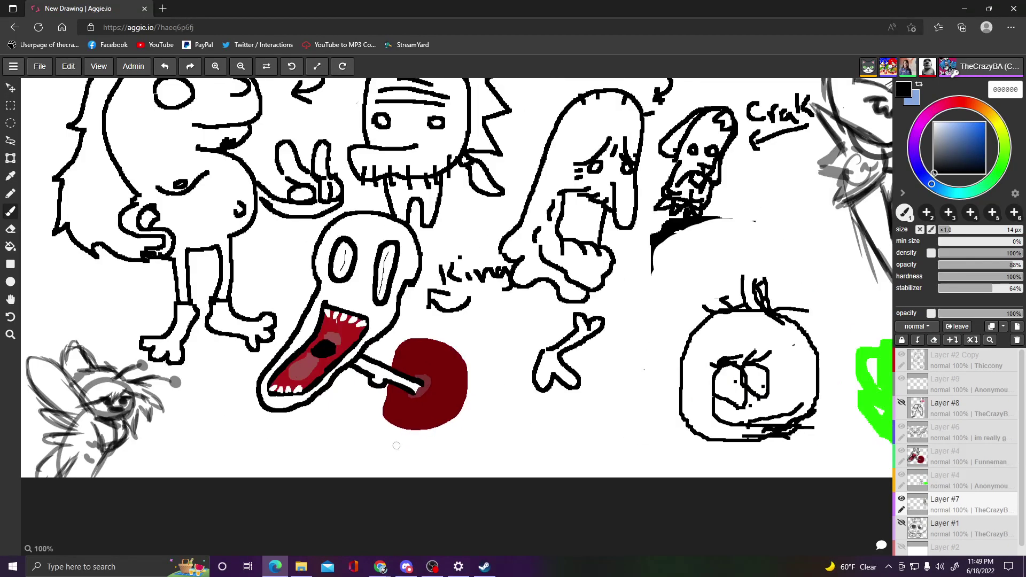
- Look over the drawings on the shared canvas, both as a whole and close up around the open-mouthed character
{"action": "scroll", "coordinate": [396, 446], "scroll_direction": "up", "scroll_amount": 3}
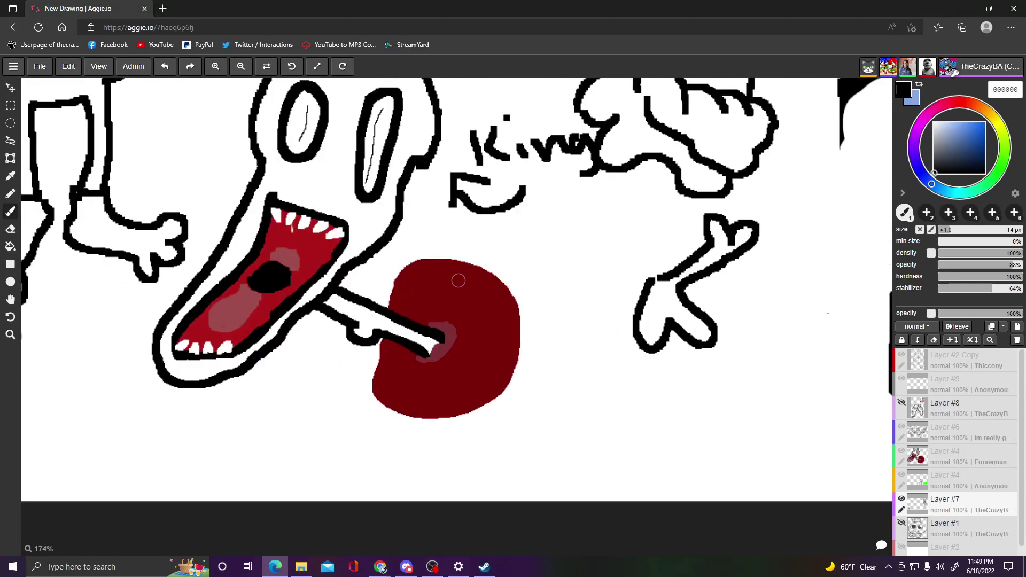
{"action": "scroll", "coordinate": [468, 374], "scroll_direction": "up", "scroll_amount": 1}
{"action": "scroll", "coordinate": [468, 376], "scroll_direction": "down", "scroll_amount": 1}
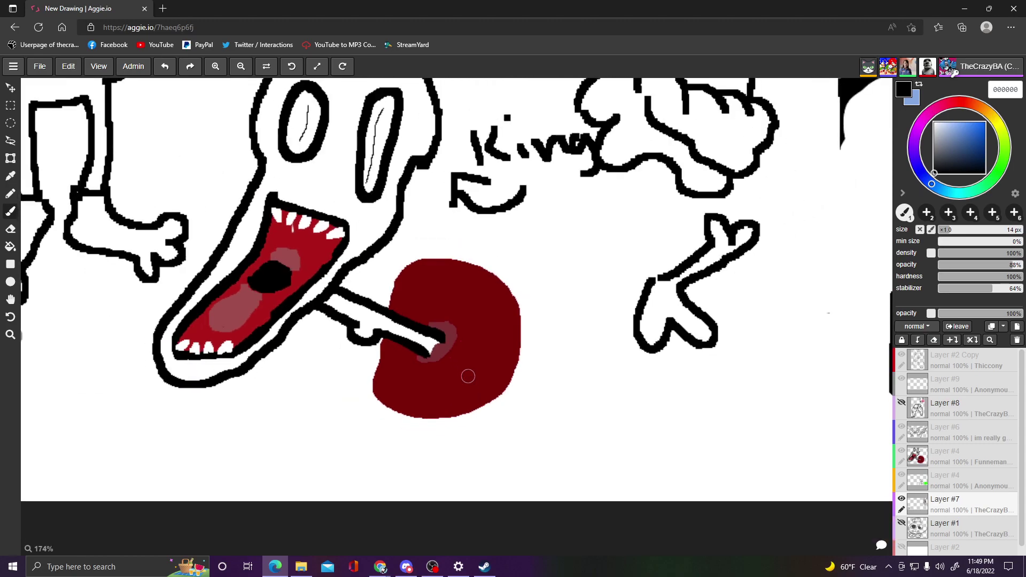
{"action": "scroll", "coordinate": [469, 376], "scroll_direction": "down", "scroll_amount": 6}
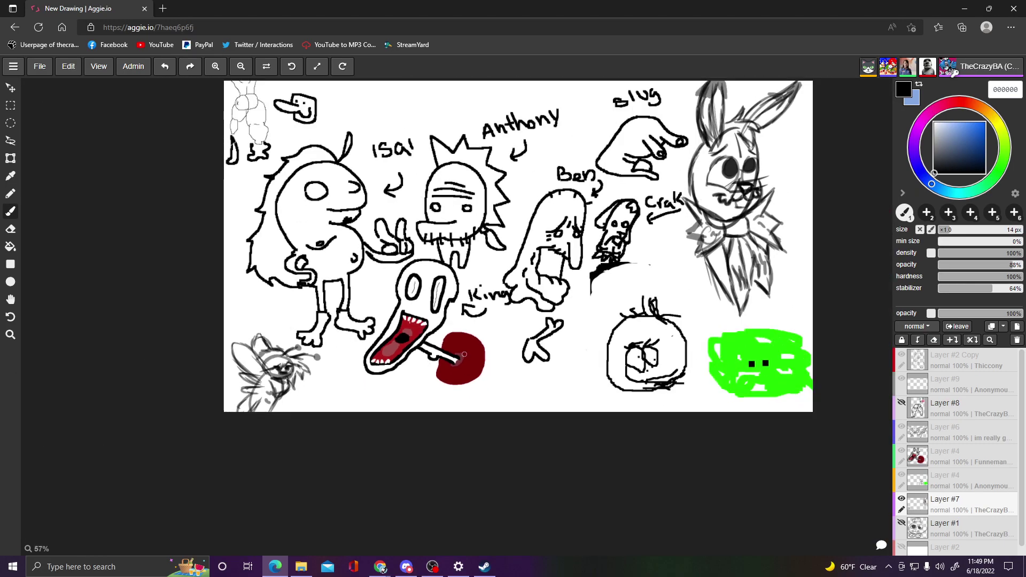
{"action": "scroll", "coordinate": [464, 354], "scroll_direction": "up", "scroll_amount": 1}
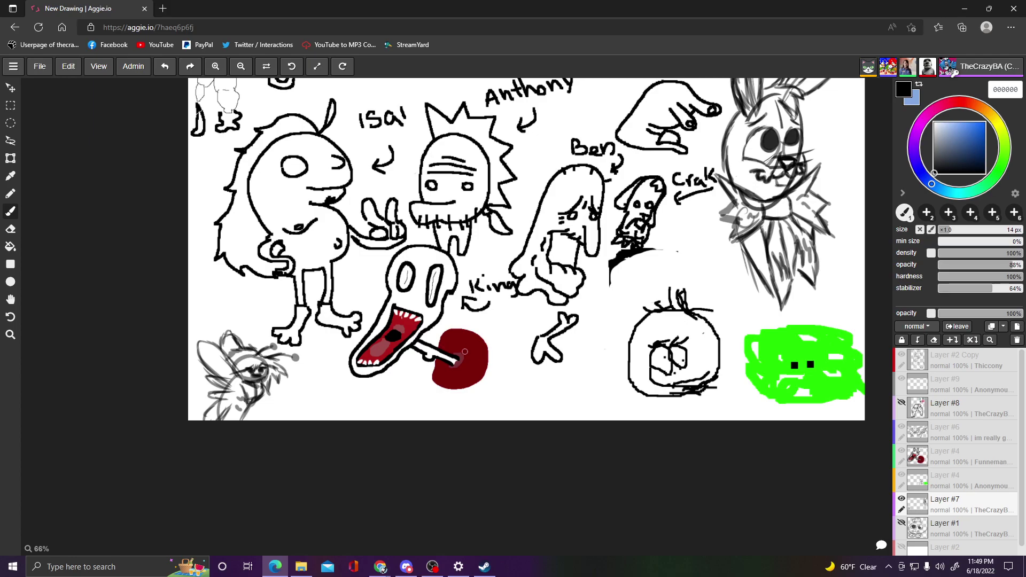
{"action": "scroll", "coordinate": [405, 333], "scroll_direction": "up", "scroll_amount": 1}
{"action": "scroll", "coordinate": [404, 334], "scroll_direction": "down", "scroll_amount": 2}
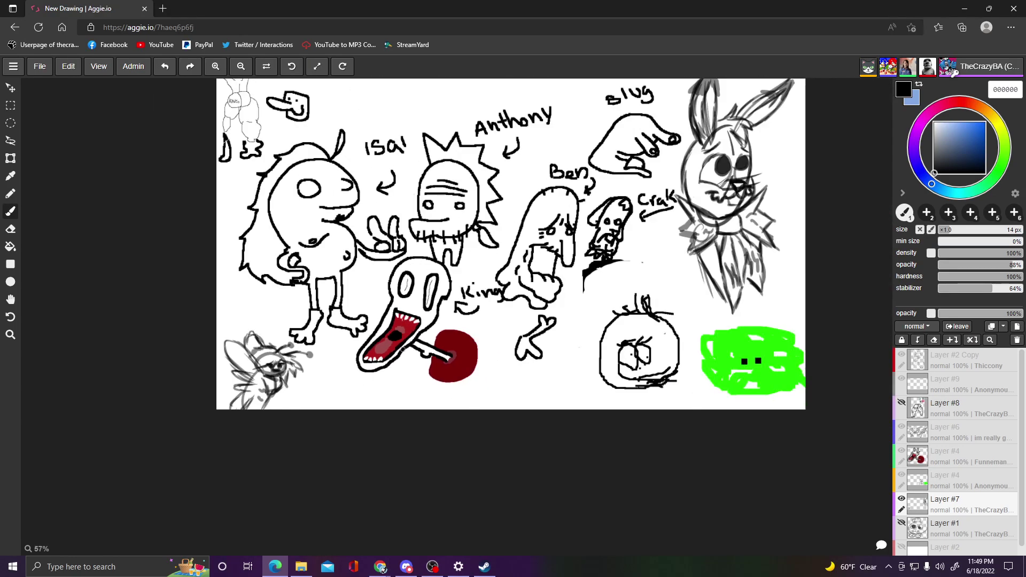
{"action": "scroll", "coordinate": [403, 348], "scroll_direction": "down", "scroll_amount": 2}
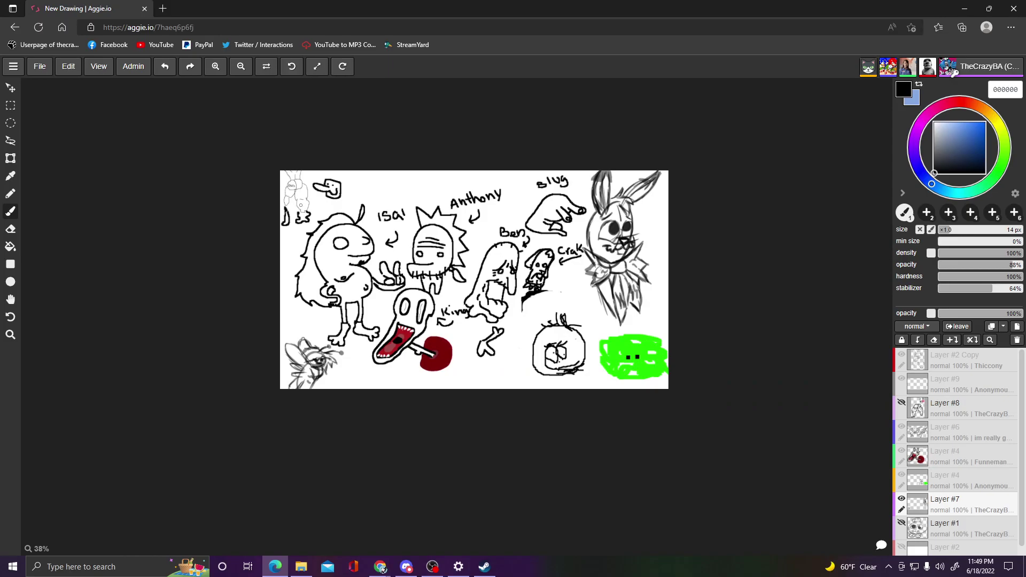
{"action": "scroll", "coordinate": [307, 214], "scroll_direction": "down", "scroll_amount": 2}
{"action": "scroll", "coordinate": [307, 214], "scroll_direction": "up", "scroll_amount": 3}
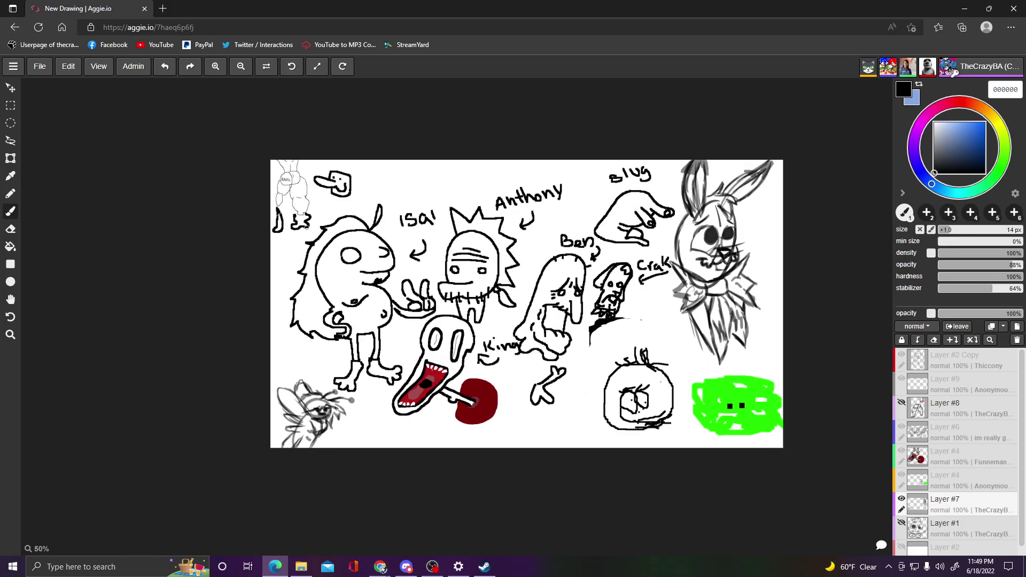
{"action": "scroll", "coordinate": [308, 225], "scroll_direction": "up", "scroll_amount": 2}
{"action": "scroll", "coordinate": [325, 177], "scroll_direction": "down", "scroll_amount": 1}
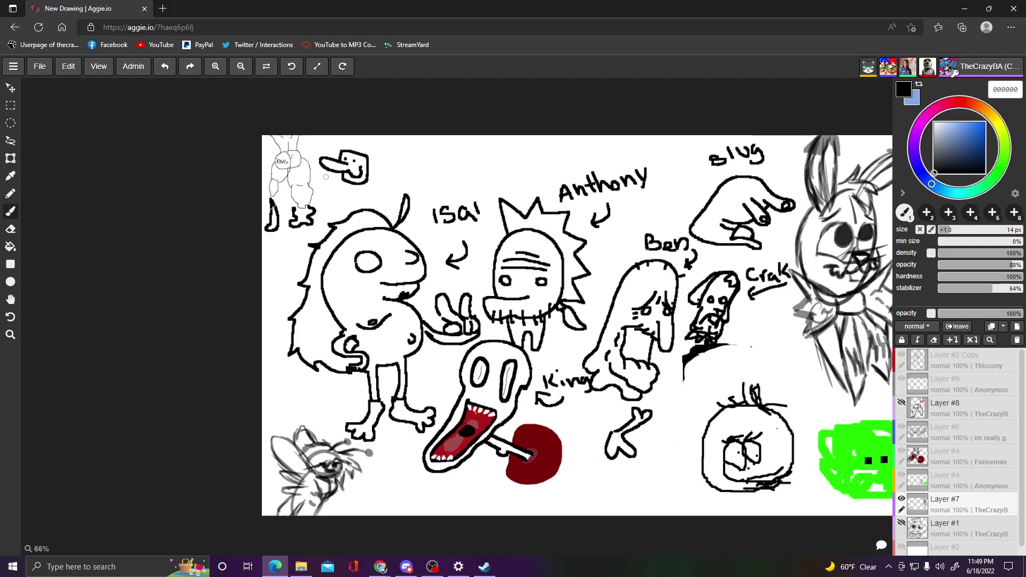
{"action": "scroll", "coordinate": [323, 185], "scroll_direction": "down", "scroll_amount": 1}
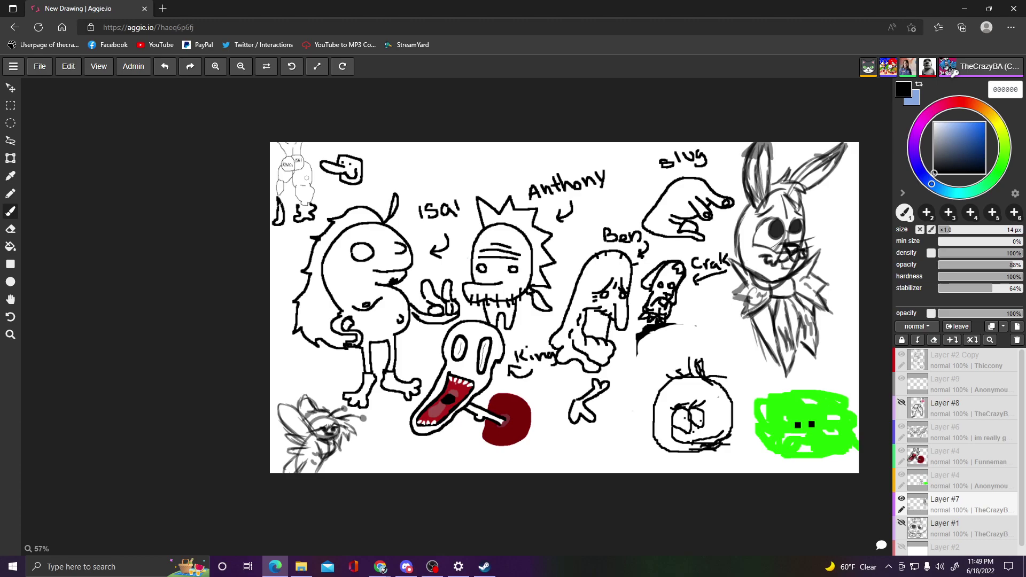
{"action": "scroll", "coordinate": [325, 191], "scroll_direction": "down", "scroll_amount": 1}
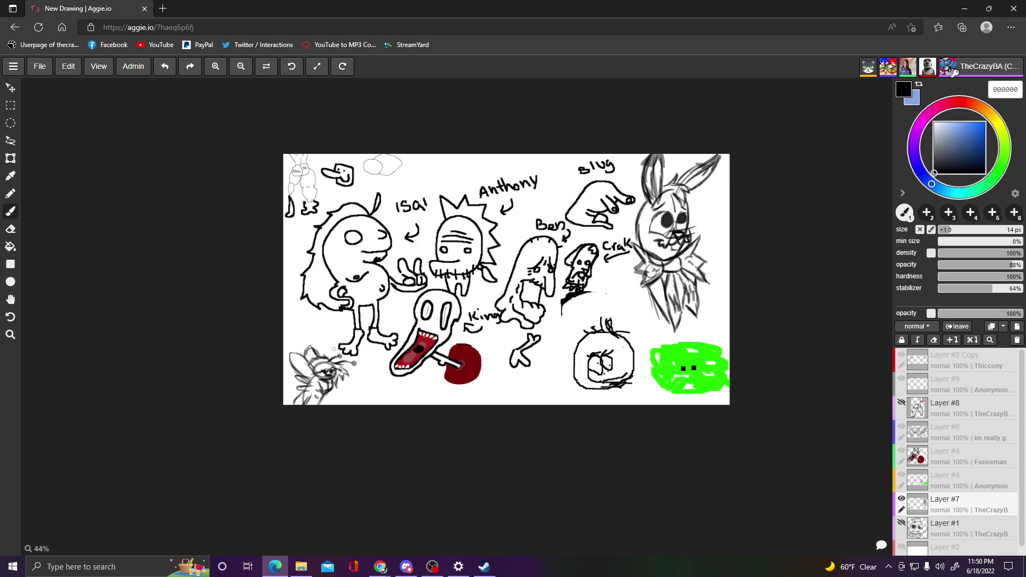
{"action": "scroll", "coordinate": [347, 369], "scroll_direction": "up", "scroll_amount": 4}
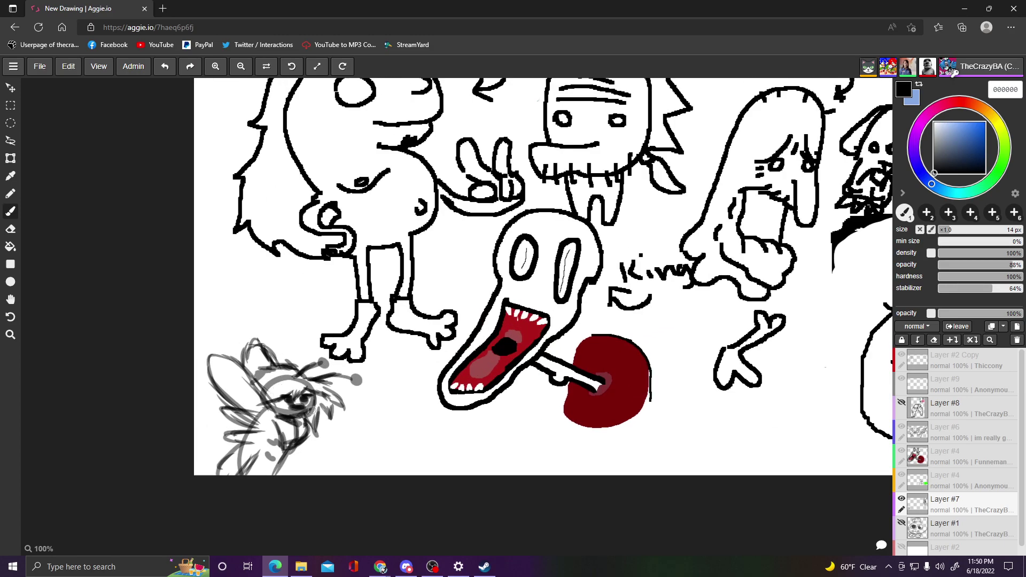
{"action": "scroll", "coordinate": [365, 356], "scroll_direction": "up", "scroll_amount": 2}
{"action": "scroll", "coordinate": [367, 360], "scroll_direction": "down", "scroll_amount": 7}
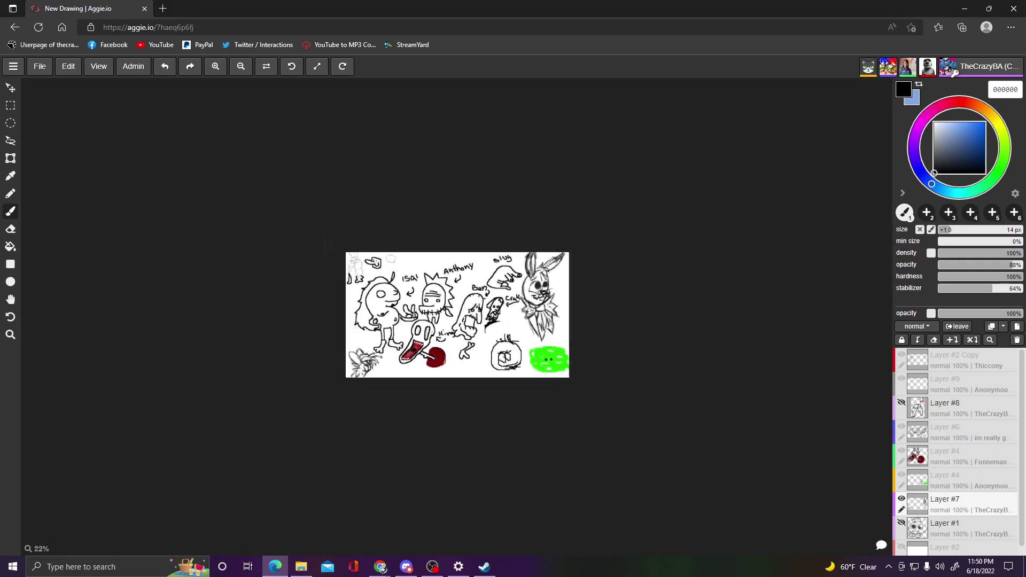
{"action": "scroll", "coordinate": [471, 303], "scroll_direction": "up", "scroll_amount": 3}
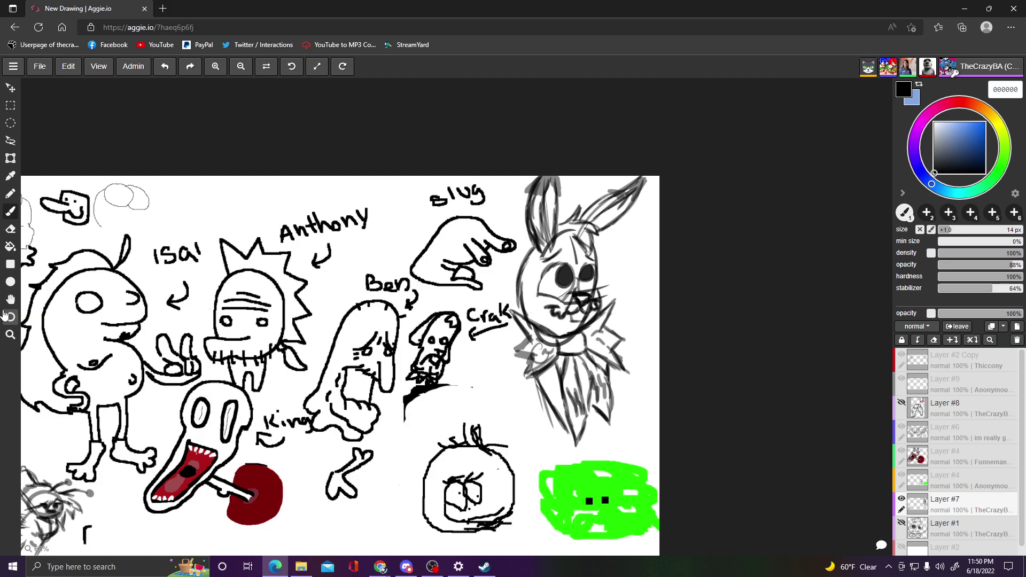
{"action": "scroll", "coordinate": [402, 357], "scroll_direction": "down", "scroll_amount": 3}
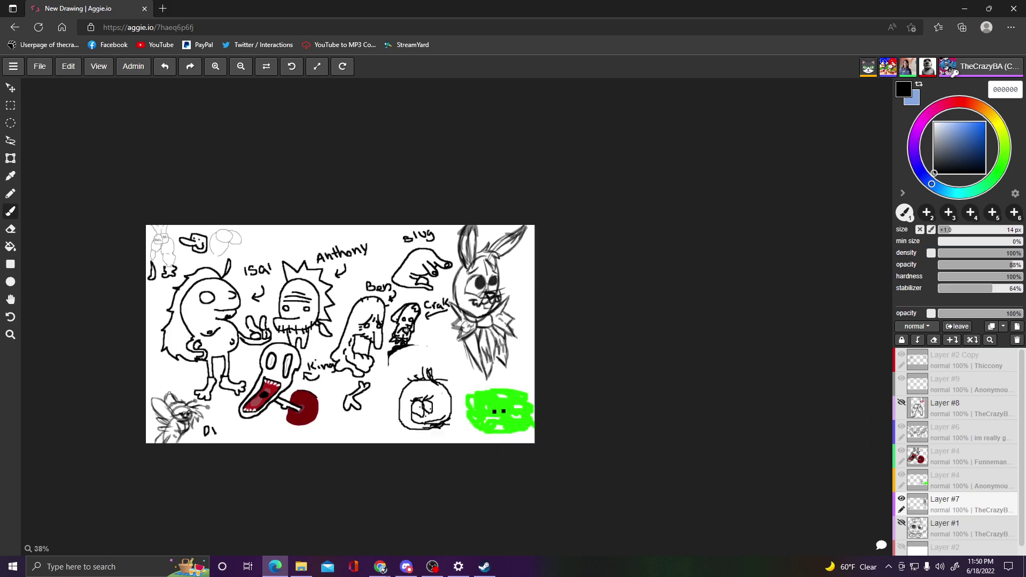
{"action": "scroll", "coordinate": [391, 380], "scroll_direction": "up", "scroll_amount": 3}
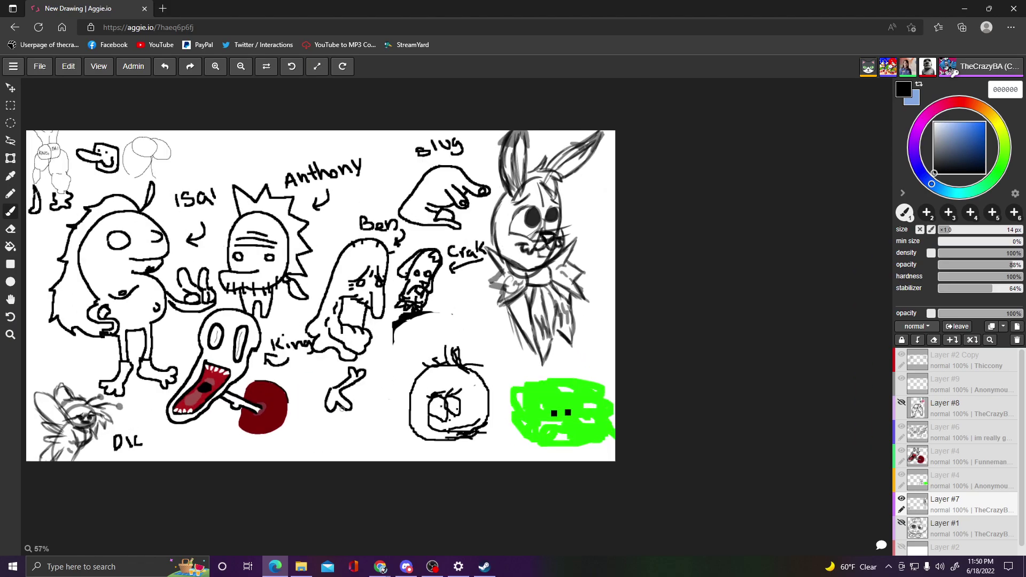
{"action": "mouse_move", "coordinate": [132, 442]}
{"action": "left_mouse_down"}
{"action": "mouse_move", "coordinate": [143, 442]}
{"action": "mouse_move", "coordinate": [140, 430]}
{"action": "mouse_move", "coordinate": [149, 452]}
{"action": "mouse_move", "coordinate": [107, 423]}
{"action": "mouse_move", "coordinate": [96, 383]}
{"action": "left_mouse_up"}
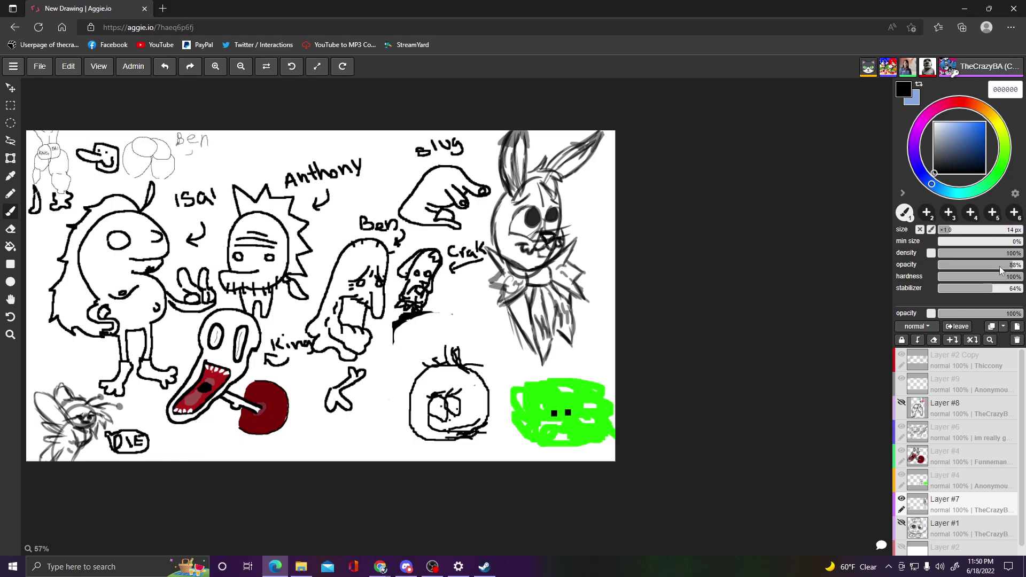
- Reduce the brush opacity to 71%
{"action": "left_click_drag", "start_coordinate": [1001, 266], "coordinate": [979, 266]}
{"action": "left_click", "coordinate": [980, 266]}
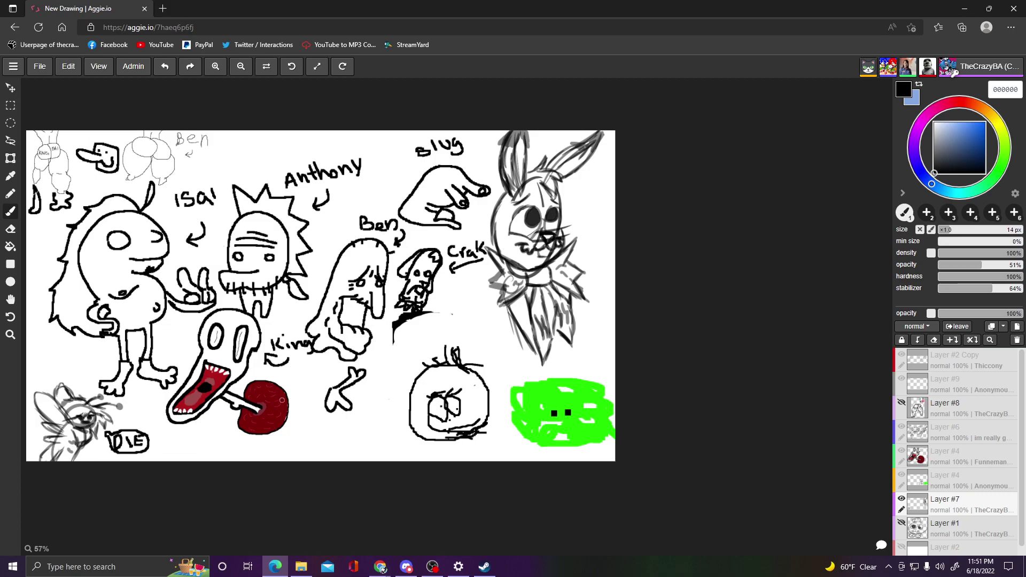
{"action": "left_click", "coordinate": [293, 402]}
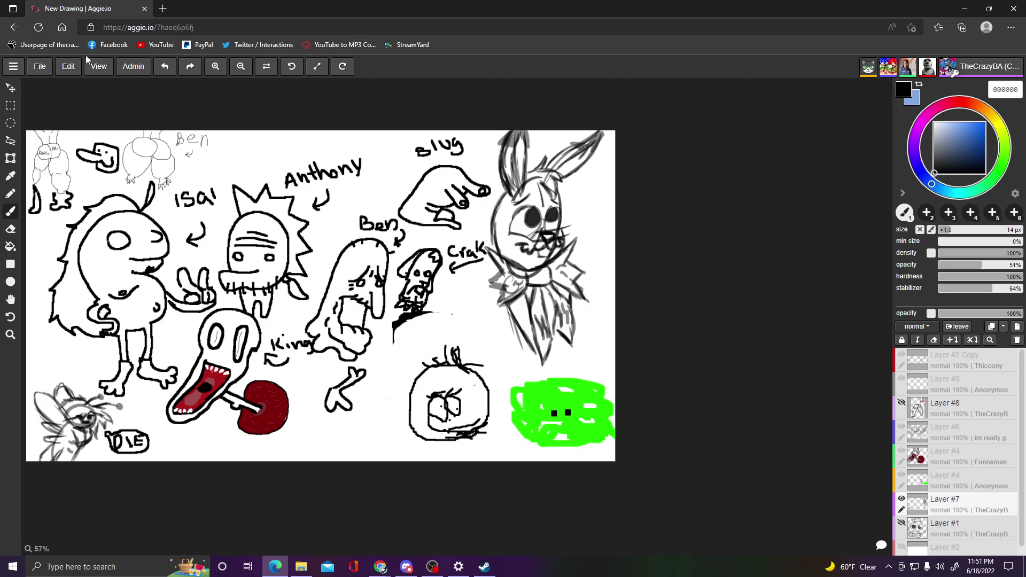
{"action": "key", "text": "Right"}
{"action": "key", "text": "Right"}
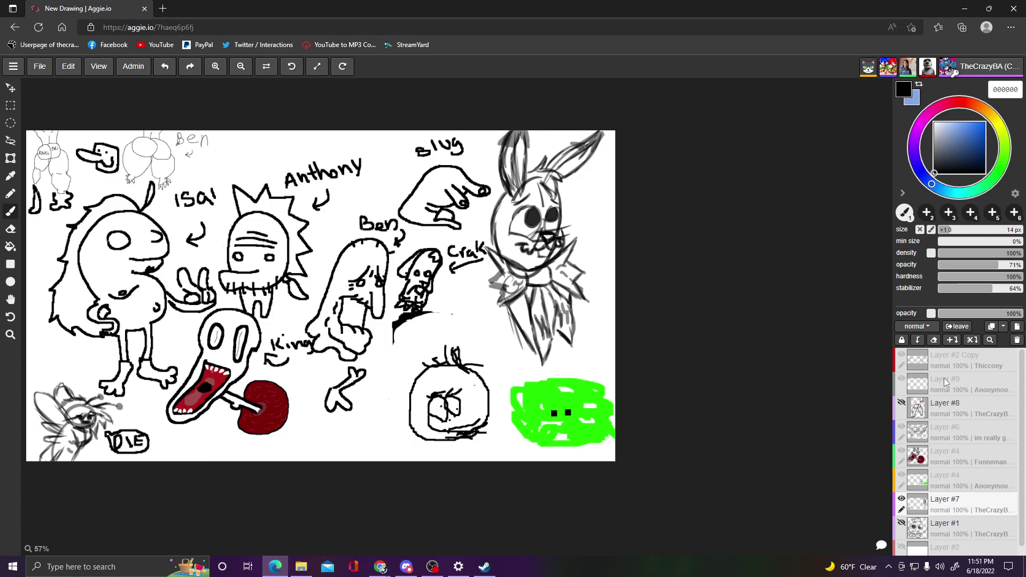
- Take ownership of Layer #2 Copy and delete that layer
{"action": "right_click", "coordinate": [952, 357]}
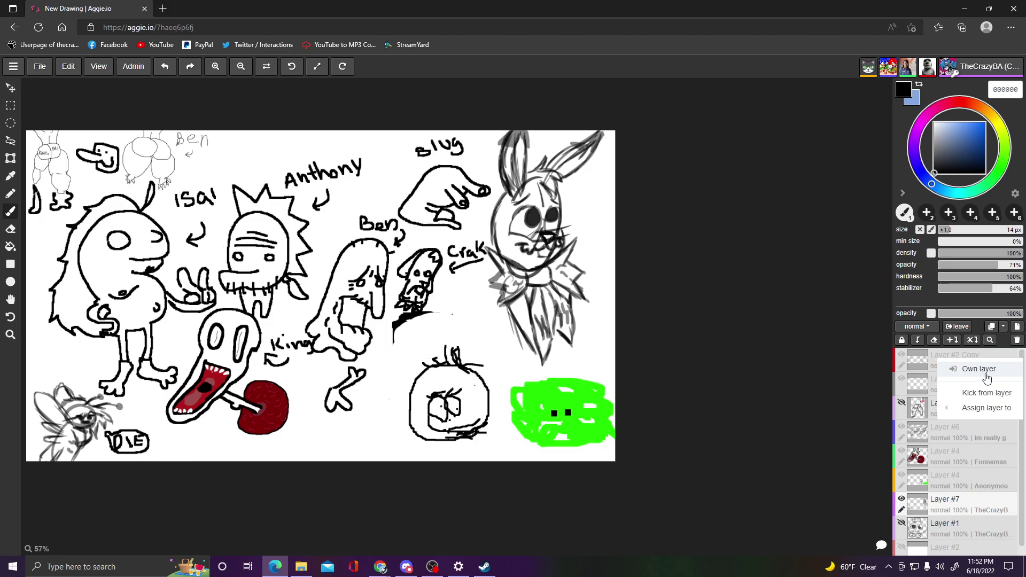
{"action": "left_click", "coordinate": [986, 375]}
{"action": "right_click", "coordinate": [982, 364]}
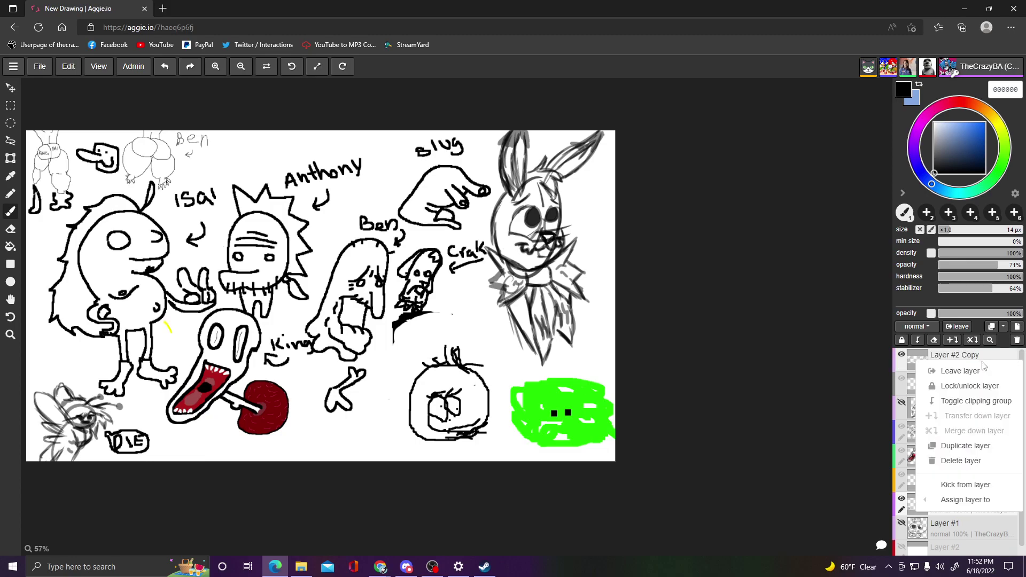
{"action": "left_click", "coordinate": [971, 462]}
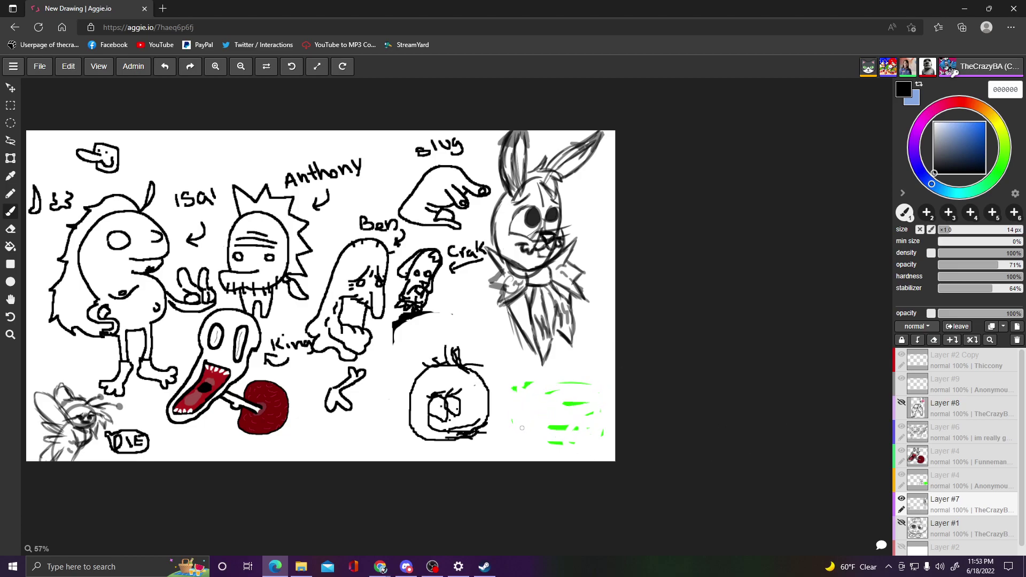
- Add a new empty layer above Layer #7 and hide Layer #7
{"action": "scroll", "coordinate": [519, 420], "scroll_direction": "up", "scroll_amount": 2}
{"action": "scroll", "coordinate": [503, 438], "scroll_direction": "down", "scroll_amount": 4}
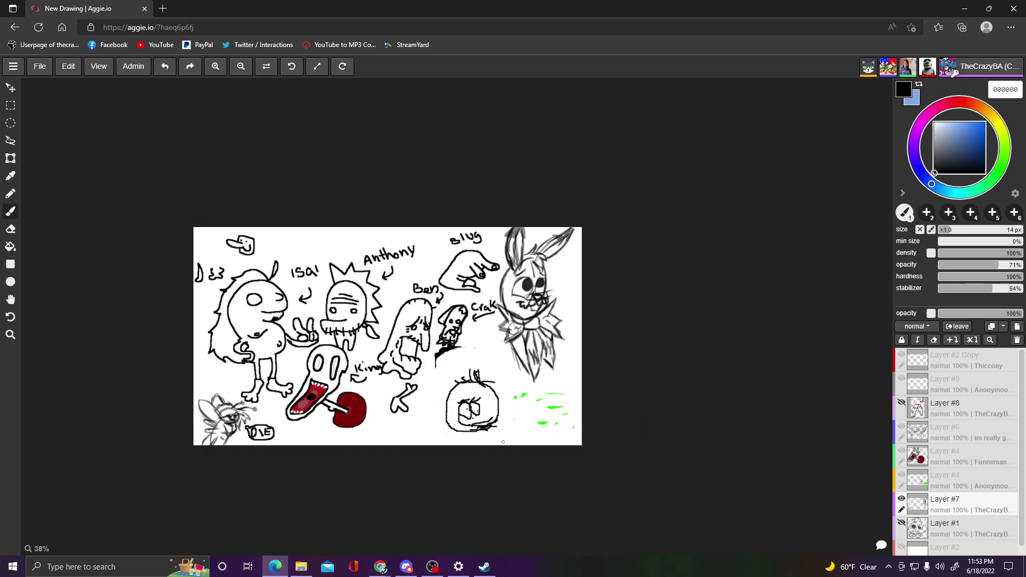
{"action": "scroll", "coordinate": [487, 460], "scroll_direction": "up", "scroll_amount": 2}
{"action": "scroll", "coordinate": [487, 459], "scroll_direction": "down", "scroll_amount": 1}
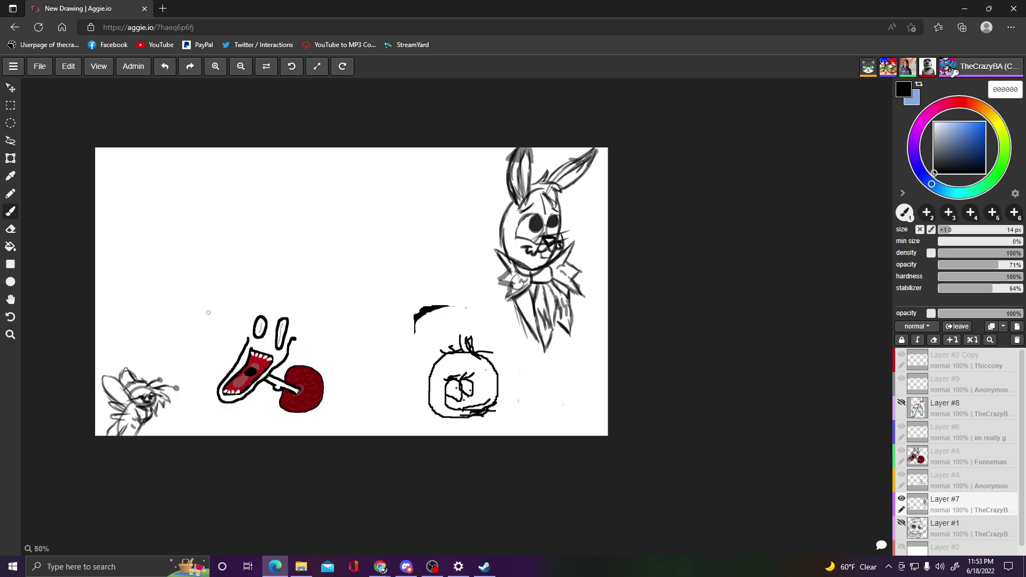
{"action": "left_click", "coordinate": [1018, 328]}
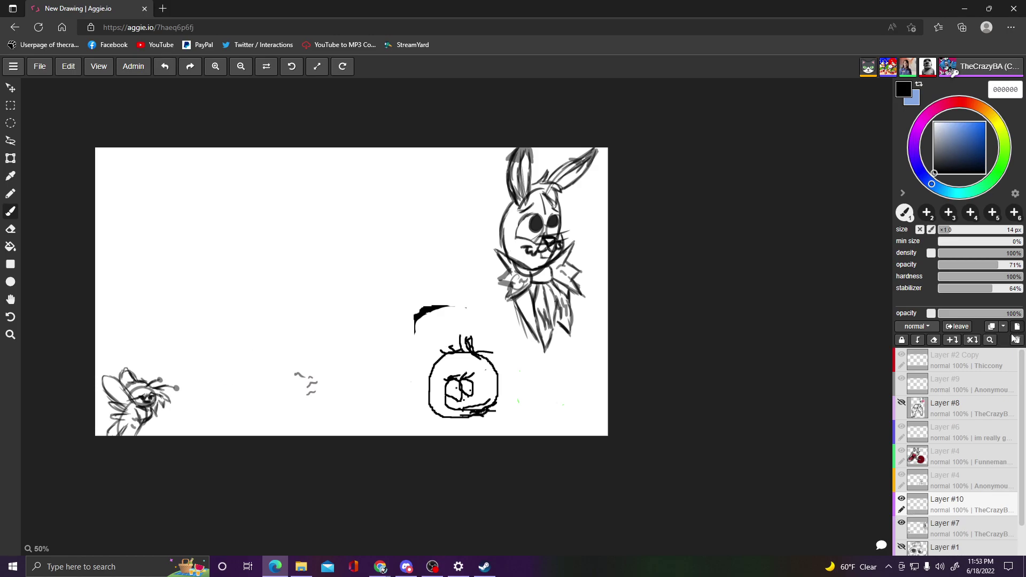
{"action": "scroll", "coordinate": [952, 455], "scroll_direction": "down", "scroll_amount": 1}
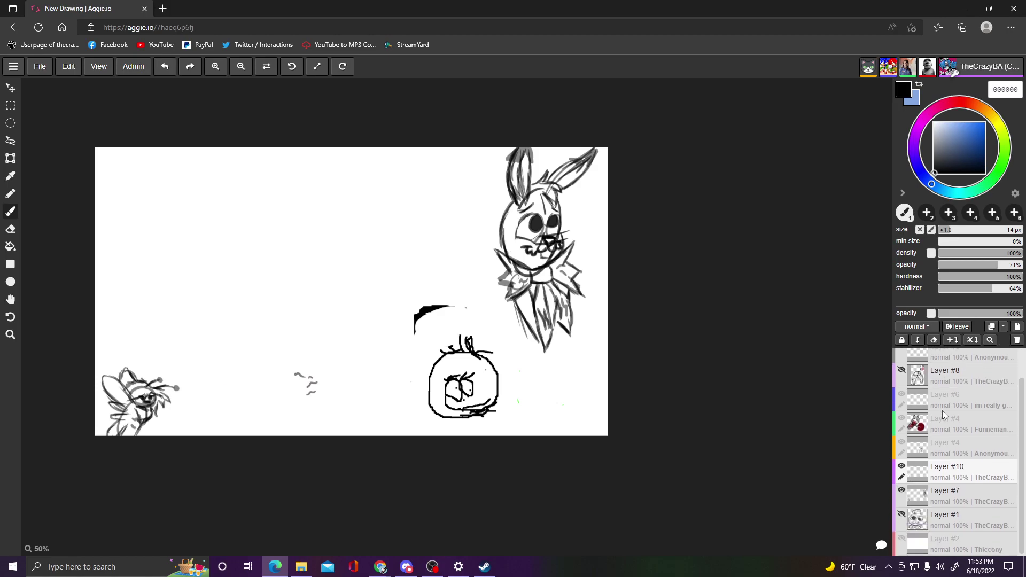
{"action": "left_click", "coordinate": [903, 492]}
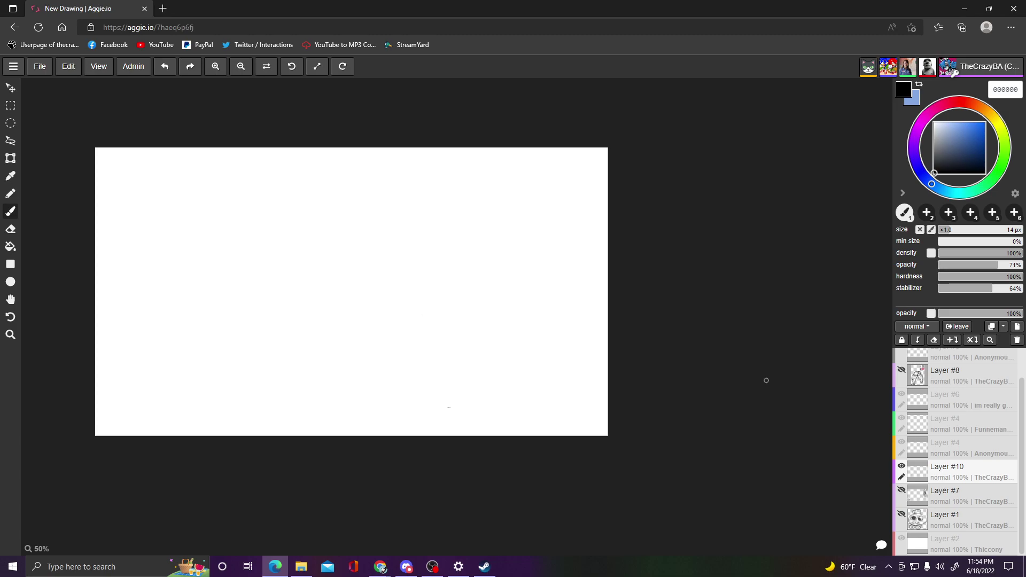
{"action": "left_click_drag", "start_coordinate": [347, 149], "coordinate": [338, 436]}
{"action": "left_click_drag", "start_coordinate": [92, 282], "coordinate": [609, 294]}
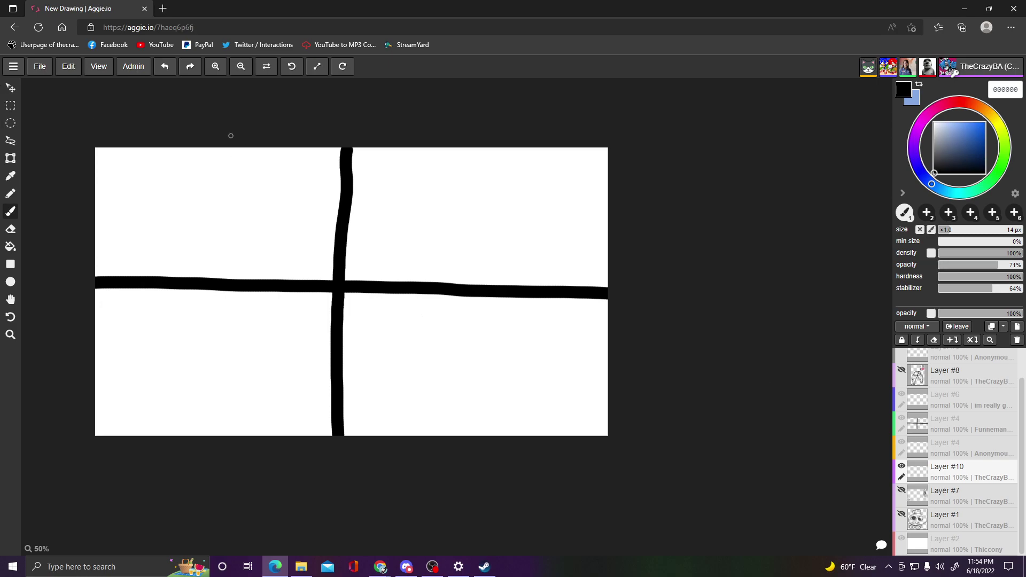
{"action": "key", "text": "ctrl+z"}
{"action": "key", "text": "ctrl+z"}
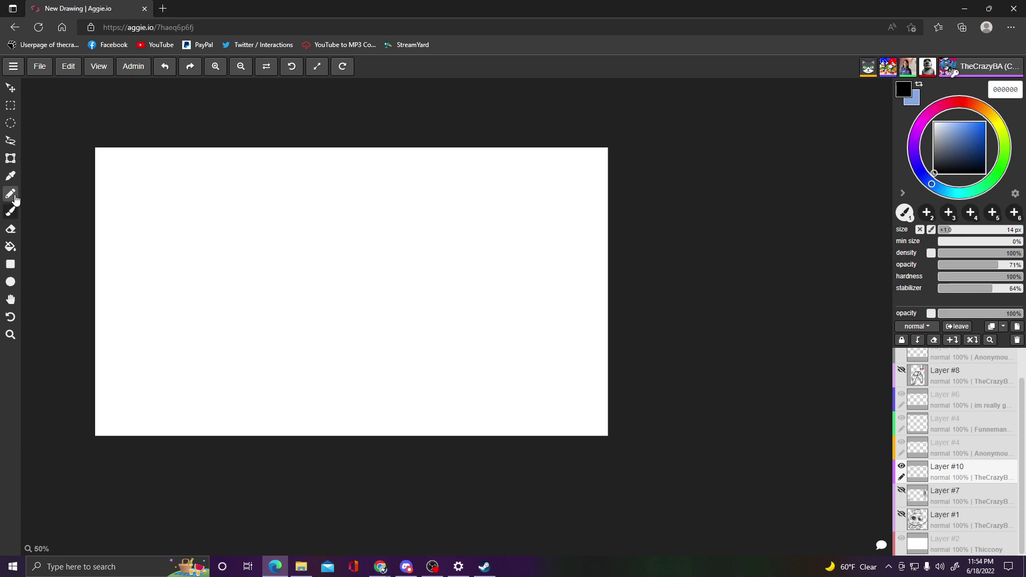
{"action": "left_click", "coordinate": [11, 268]}
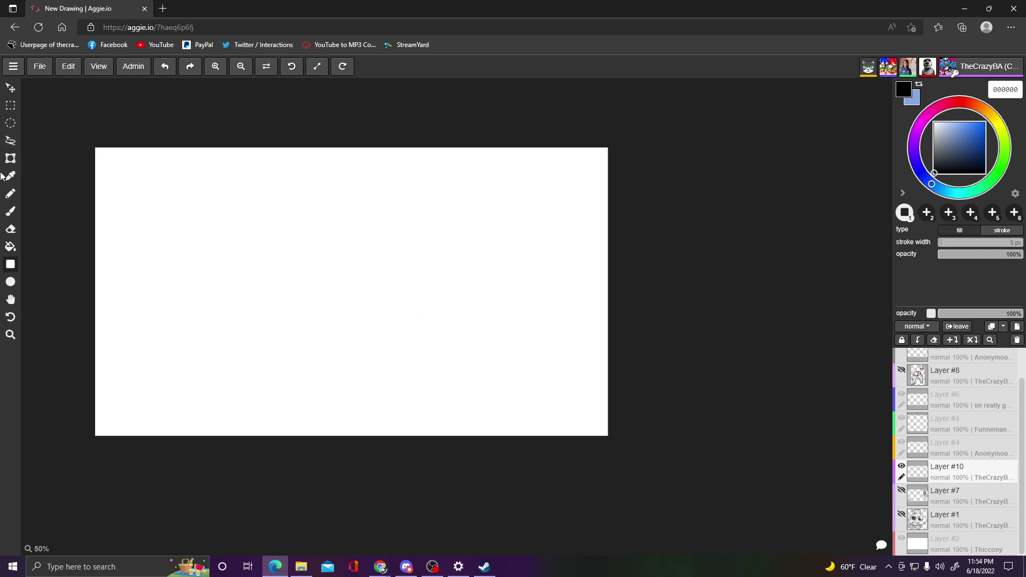
{"action": "left_click", "coordinate": [9, 195]}
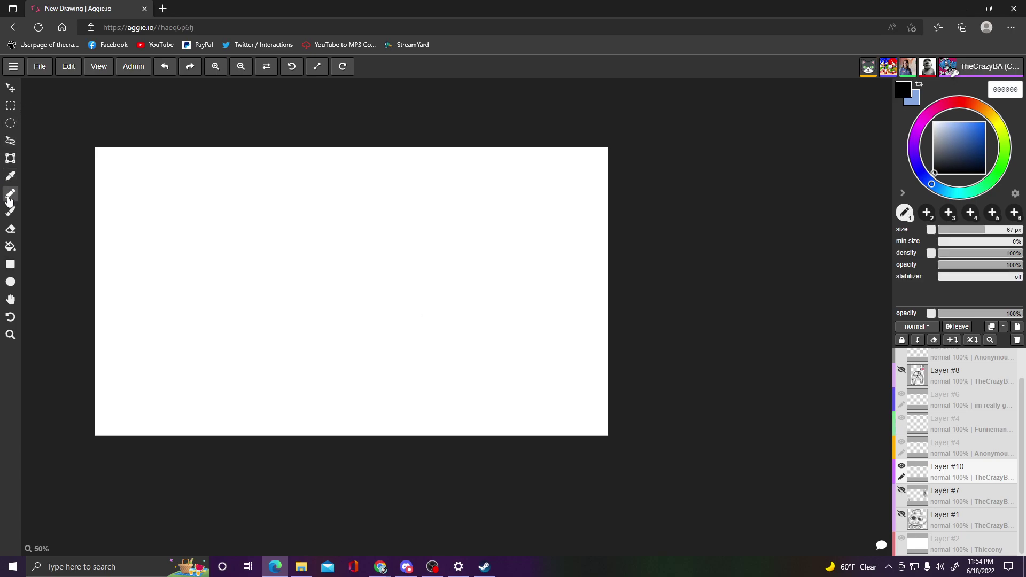
{"action": "left_click", "coordinate": [11, 195]}
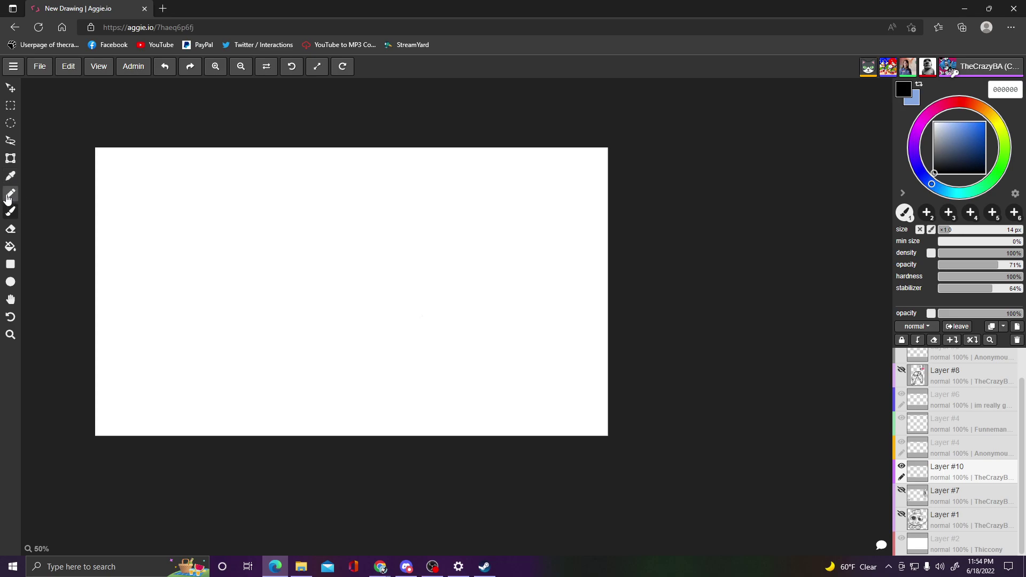
{"action": "left_click", "coordinate": [9, 199]}
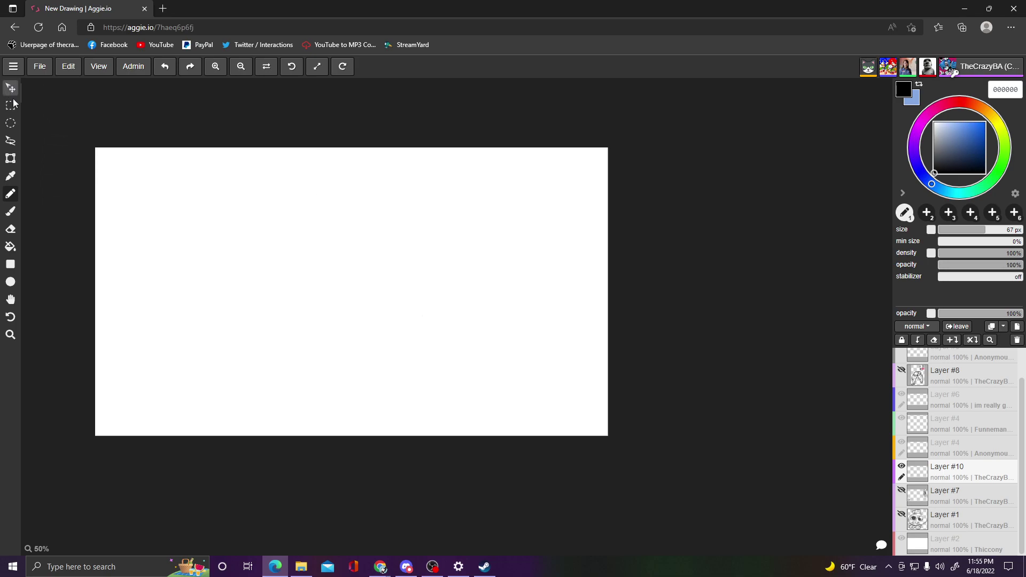
- Handwrite "Cactus" with the brush in the canvas's upper-right quadrant, beside the vertical divider, and underline it
{"action": "left_click", "coordinate": [11, 212]}
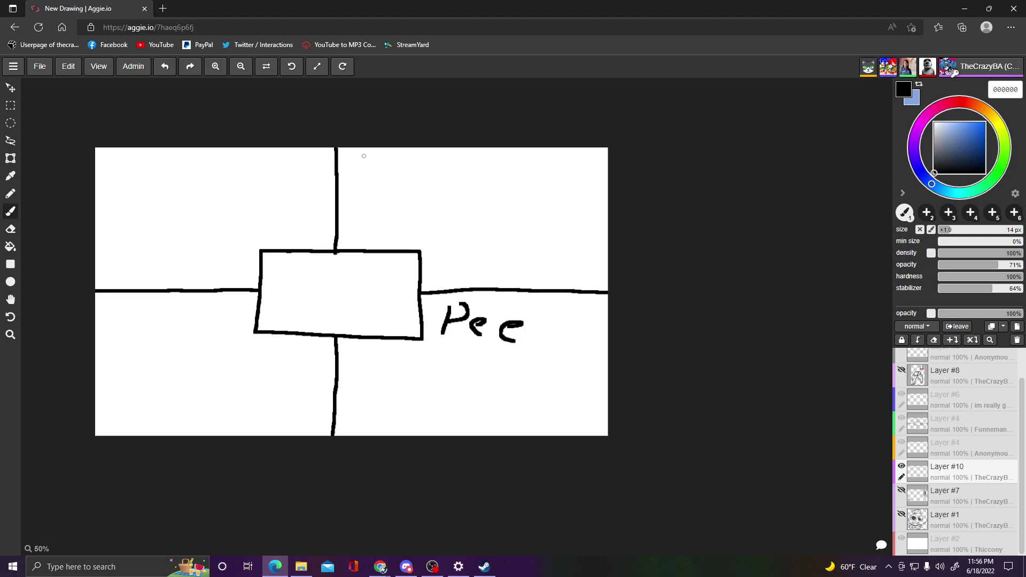
{"action": "left_click_drag", "start_coordinate": [370, 157], "coordinate": [355, 178]}
{"action": "left_click_drag", "start_coordinate": [382, 167], "coordinate": [387, 177]}
{"action": "left_click_drag", "start_coordinate": [397, 157], "coordinate": [400, 173]}
{"action": "mouse_move", "coordinate": [397, 166]}
{"action": "left_mouse_down"}
{"action": "mouse_move", "coordinate": [413, 163]}
{"action": "mouse_move", "coordinate": [410, 175]}
{"action": "left_mouse_up"}
{"action": "left_click_drag", "start_coordinate": [348, 188], "coordinate": [420, 175]}
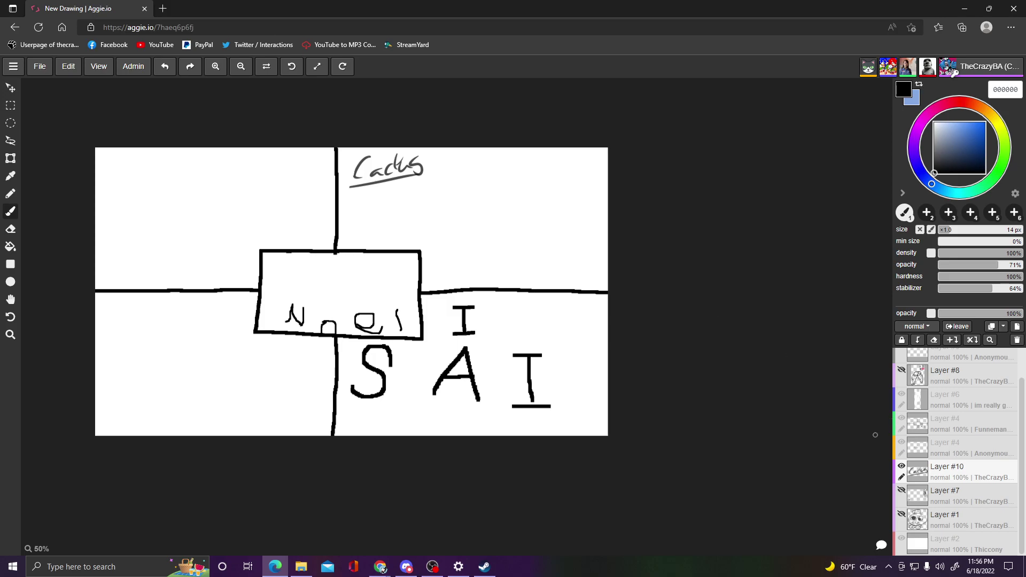
- Undo all the strokes of the handwritten "Cactus" label and its underline in the canvas's upper-right quadrant
{"action": "scroll", "coordinate": [526, 206], "scroll_direction": "up", "scroll_amount": 1}
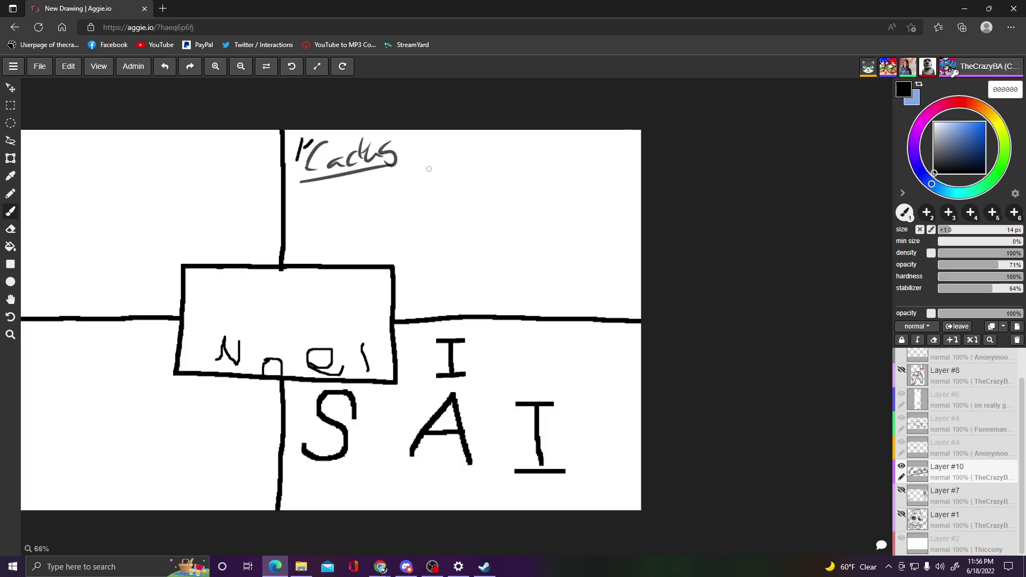
{"action": "left_click", "coordinate": [167, 69]}
{"action": "left_click", "coordinate": [167, 70]}
{"action": "left_click", "coordinate": [167, 70]}
{"action": "left_click", "coordinate": [167, 69]}
{"action": "left_click", "coordinate": [167, 70]}
{"action": "left_click", "coordinate": [168, 70]}
{"action": "left_click", "coordinate": [168, 70]}
{"action": "left_click", "coordinate": [167, 70]}
{"action": "scroll", "coordinate": [341, 202], "scroll_direction": "up", "scroll_amount": 3}
{"action": "scroll", "coordinate": [341, 202], "scroll_direction": "down", "scroll_amount": 4}
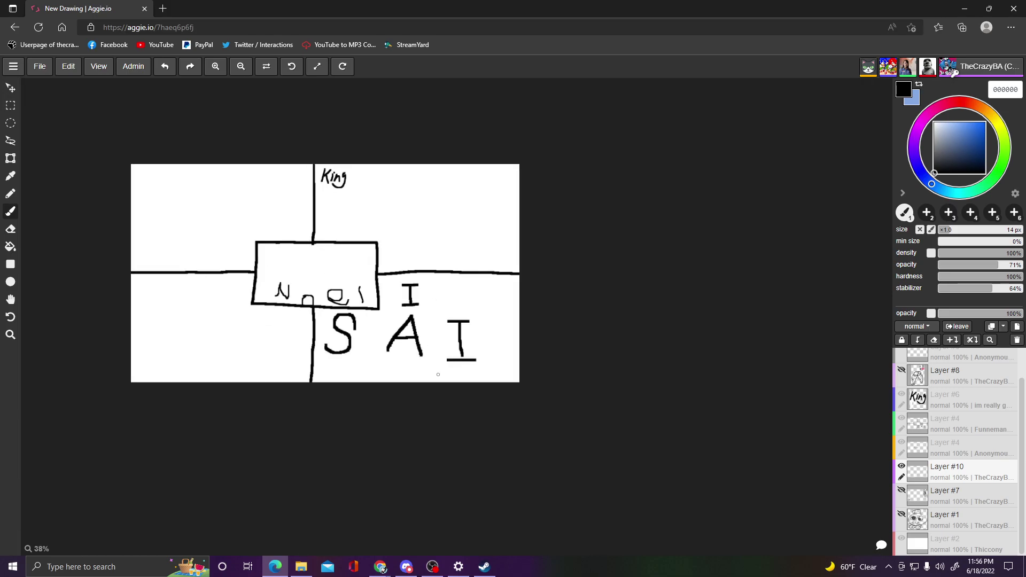
{"action": "scroll", "coordinate": [270, 348], "scroll_direction": "down", "scroll_amount": 1}
{"action": "scroll", "coordinate": [270, 348], "scroll_direction": "up", "scroll_amount": 3}
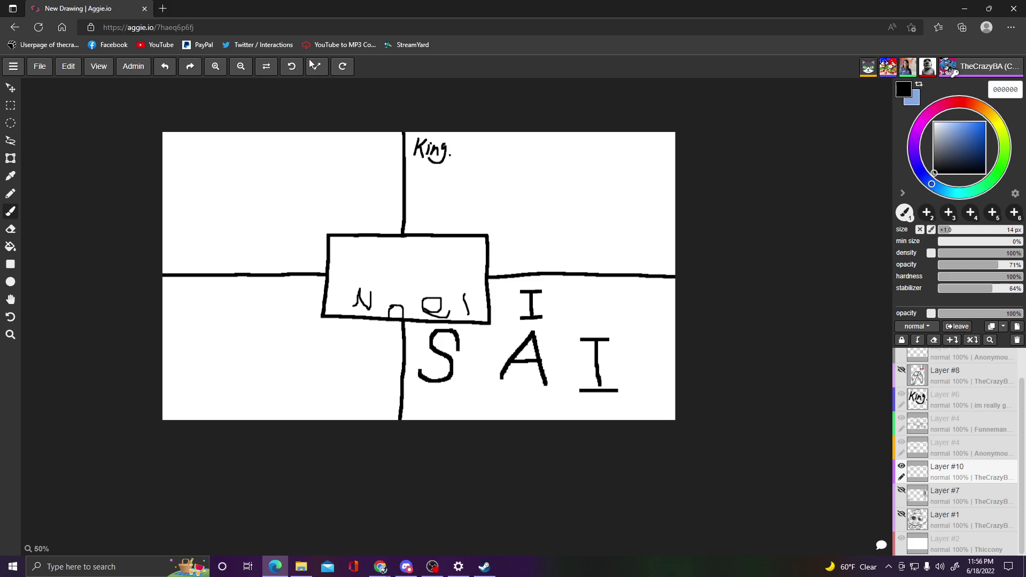
- Undo the large letter strokes in the lower-right quadrant and raise the brush opacity to 100%
{"action": "key", "text": "ctrl+z"}
{"action": "key", "text": "ctrl+z"}
{"action": "key", "text": "ctrl+z"}
{"action": "key", "text": "ctrl+z"}
{"action": "key", "text": "ctrl+z"}
{"action": "key", "text": "ctrl+z"}
{"action": "key", "text": "ctrl+z"}
{"action": "left_click_drag", "start_coordinate": [998, 264], "coordinate": [1023, 265]}
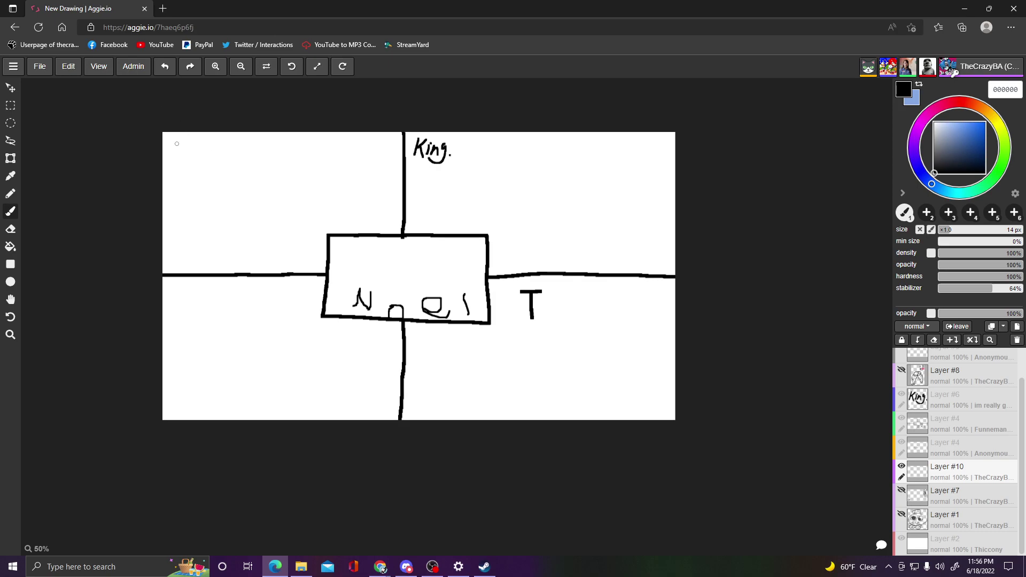
{"action": "key", "text": "ctrl+z"}
{"action": "key", "text": "ctrl+z"}
- Handwrite "Cactus" with the brush in the corner of the upper-left quadrant and underline it
{"action": "mouse_move", "coordinate": [184, 138]}
{"action": "left_mouse_down"}
{"action": "mouse_move", "coordinate": [185, 161]}
{"action": "mouse_move", "coordinate": [218, 157]}
{"action": "left_mouse_up"}
{"action": "left_click_drag", "start_coordinate": [213, 145], "coordinate": [258, 164]}
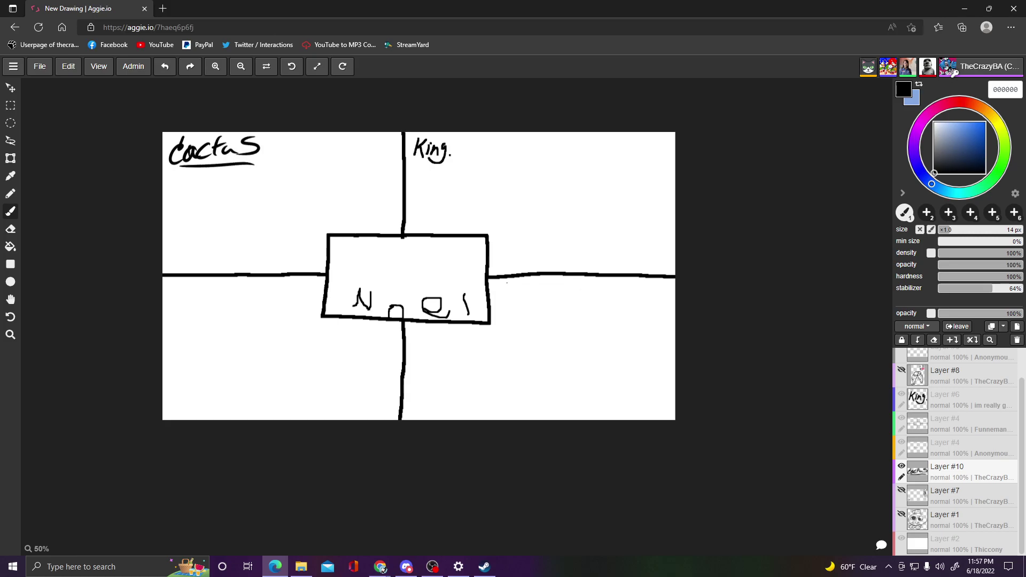
{"action": "scroll", "coordinate": [191, 176], "scroll_direction": "up", "scroll_amount": 1}
{"action": "scroll", "coordinate": [214, 214], "scroll_direction": "down", "scroll_amount": 1}
{"action": "scroll", "coordinate": [227, 229], "scroll_direction": "up", "scroll_amount": 4}
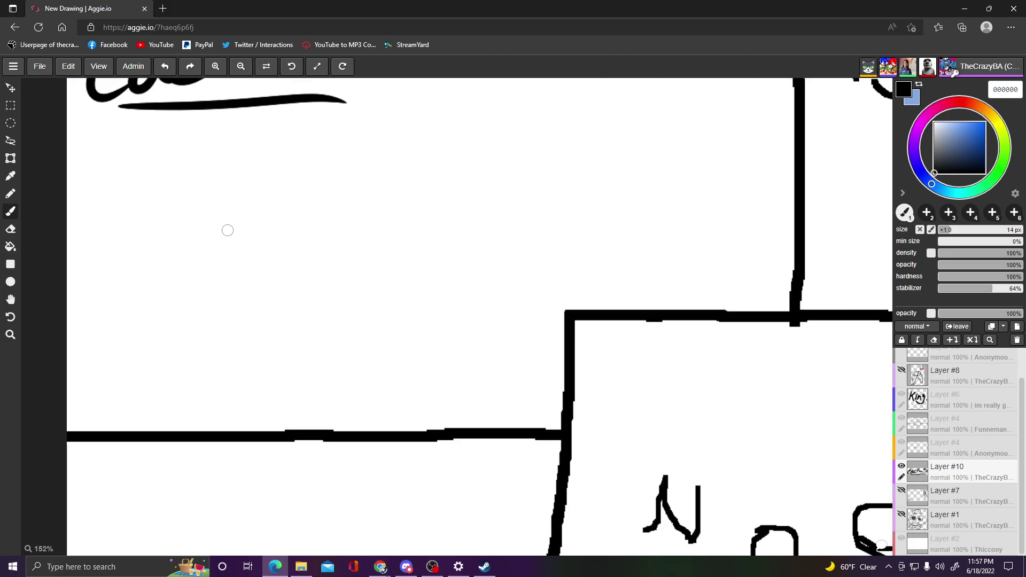
{"action": "scroll", "coordinate": [227, 229], "scroll_direction": "down", "scroll_amount": 5}
{"action": "scroll", "coordinate": [212, 226], "scroll_direction": "up", "scroll_amount": 2}
{"action": "scroll", "coordinate": [212, 227], "scroll_direction": "up", "scroll_amount": 1}
{"action": "scroll", "coordinate": [227, 238], "scroll_direction": "down", "scroll_amount": 2}
{"action": "mouse_move", "coordinate": [208, 355]}
{"action": "left_mouse_down"}
{"action": "mouse_move", "coordinate": [212, 392]}
{"action": "mouse_move", "coordinate": [226, 352]}
{"action": "mouse_move", "coordinate": [213, 387]}
{"action": "left_mouse_up"}
{"action": "left_click_drag", "start_coordinate": [245, 350], "coordinate": [254, 394]}
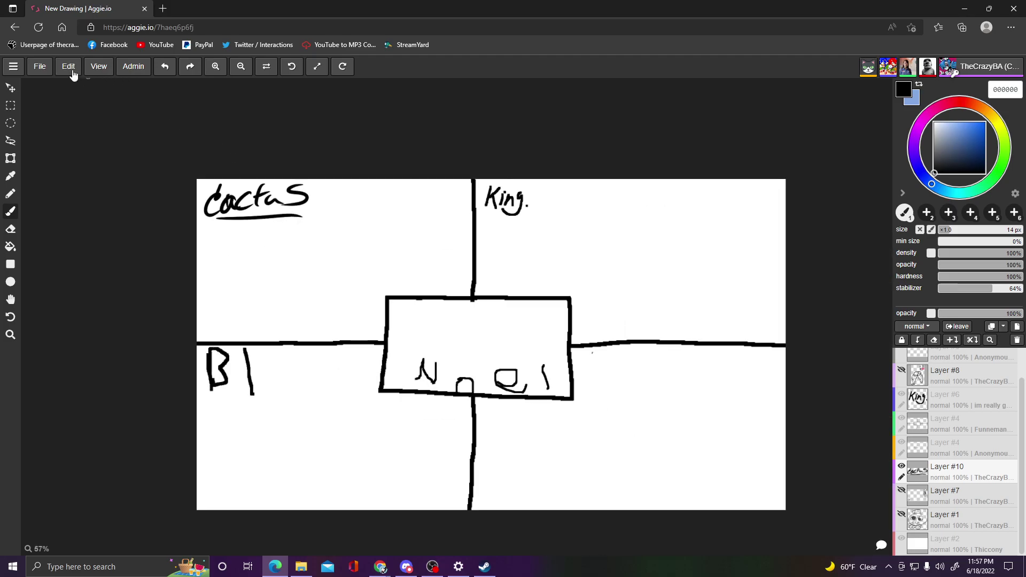
- Replace the underline beneath "Cactus" with a longer slanted stroke and add a new empty layer above Layer #10
{"action": "left_click", "coordinate": [168, 68]}
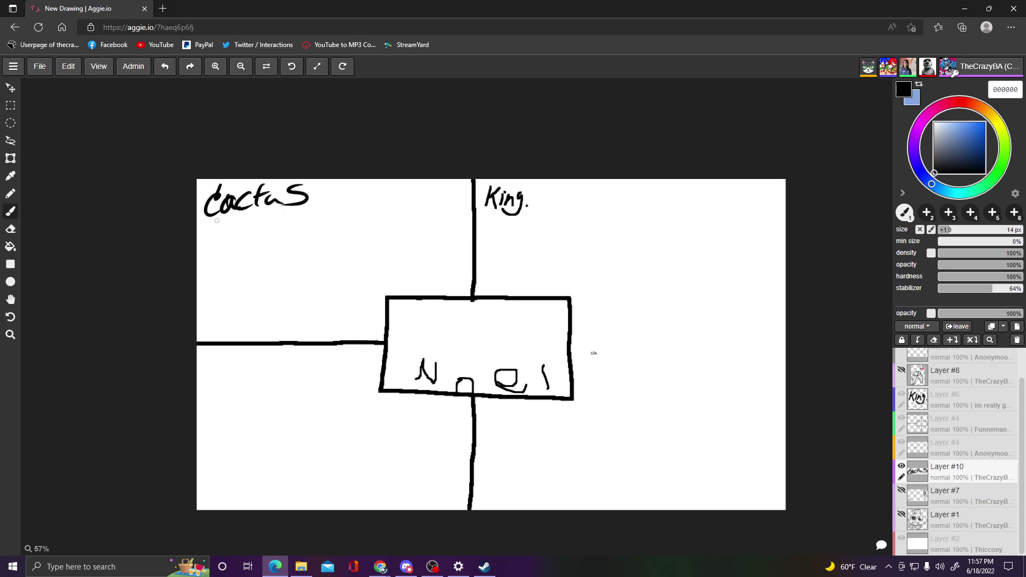
{"action": "left_click_drag", "start_coordinate": [201, 228], "coordinate": [334, 200]}
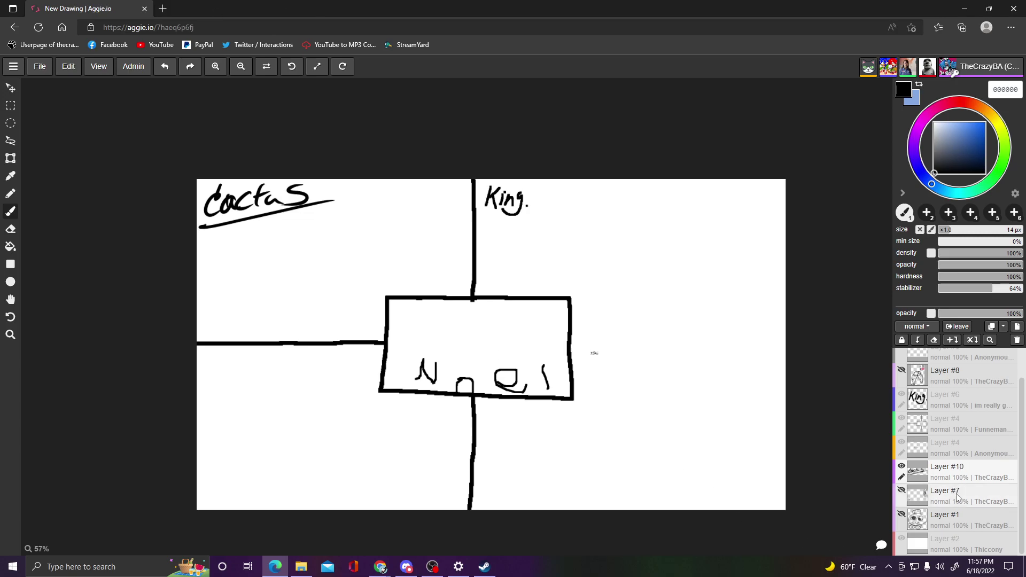
{"action": "scroll", "coordinate": [941, 493], "scroll_direction": "up", "scroll_amount": 2}
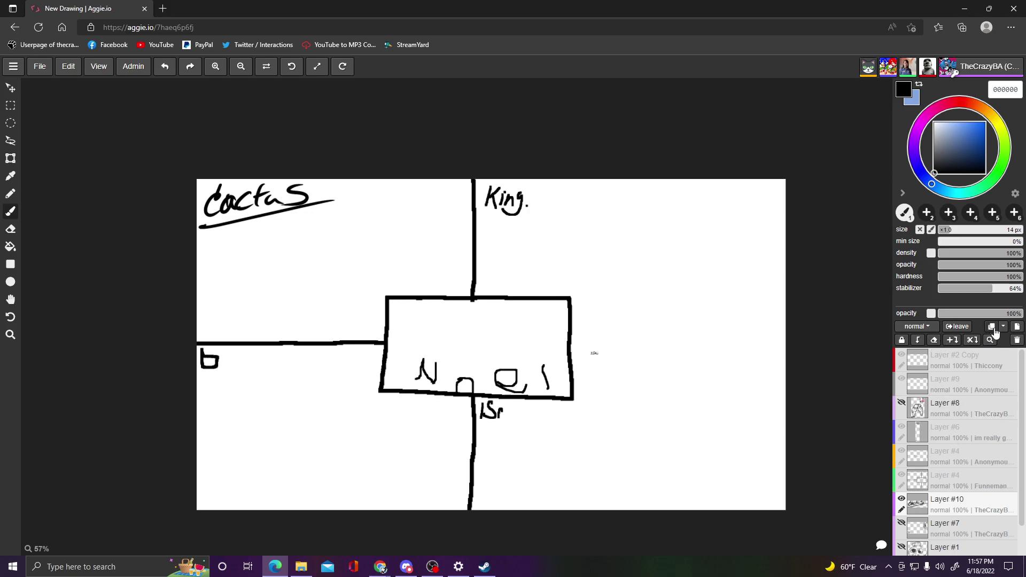
{"action": "left_click", "coordinate": [1016, 327]}
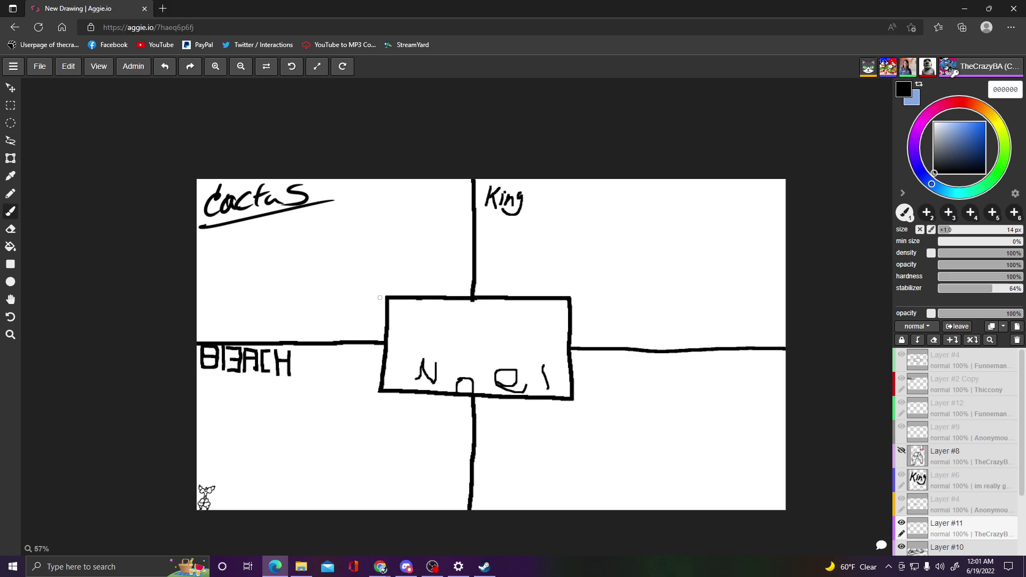
{"action": "mouse_move", "coordinate": [573, 251]}
{"action": "left_mouse_down"}
{"action": "mouse_move", "coordinate": [615, 221]}
{"action": "mouse_move", "coordinate": [653, 226]}
{"action": "left_mouse_up"}
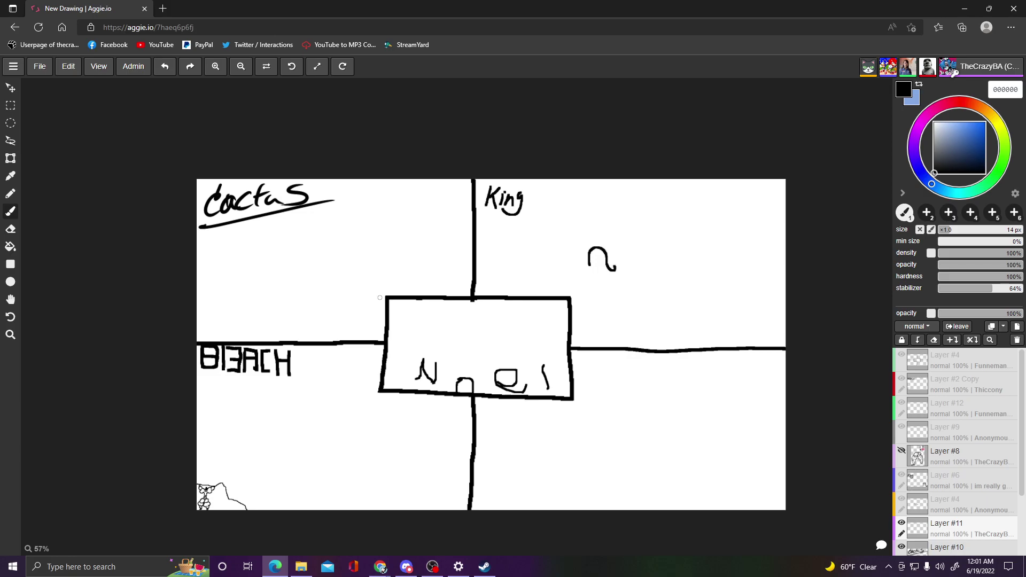
{"action": "scroll", "coordinate": [303, 187], "scroll_direction": "up", "scroll_amount": 3}
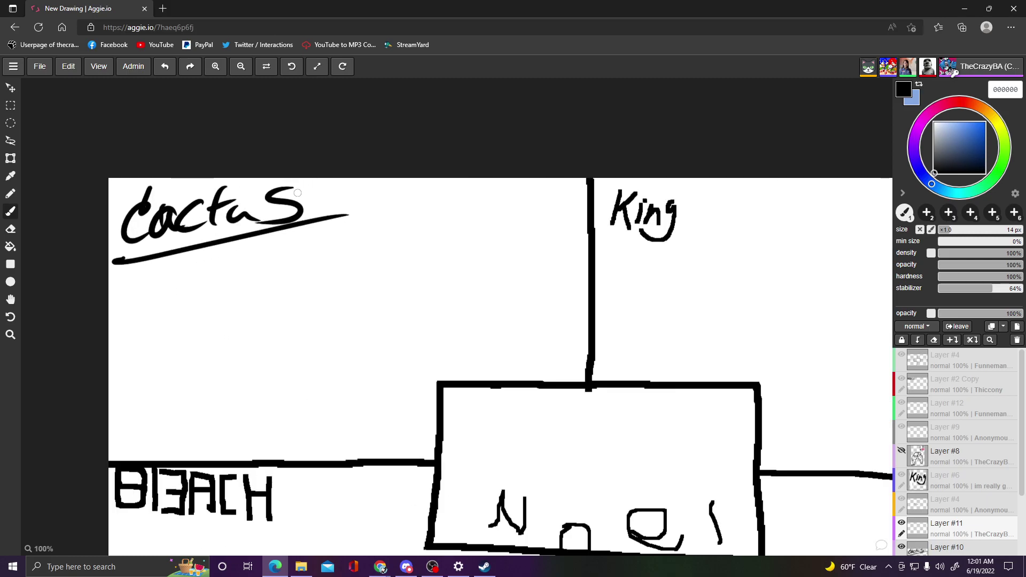
{"action": "scroll", "coordinate": [267, 247], "scroll_direction": "up", "scroll_amount": 4}
{"action": "scroll", "coordinate": [268, 250], "scroll_direction": "down", "scroll_amount": 2}
{"action": "scroll", "coordinate": [267, 250], "scroll_direction": "down", "scroll_amount": 1}
{"action": "scroll", "coordinate": [179, 258], "scroll_direction": "up", "scroll_amount": 3}
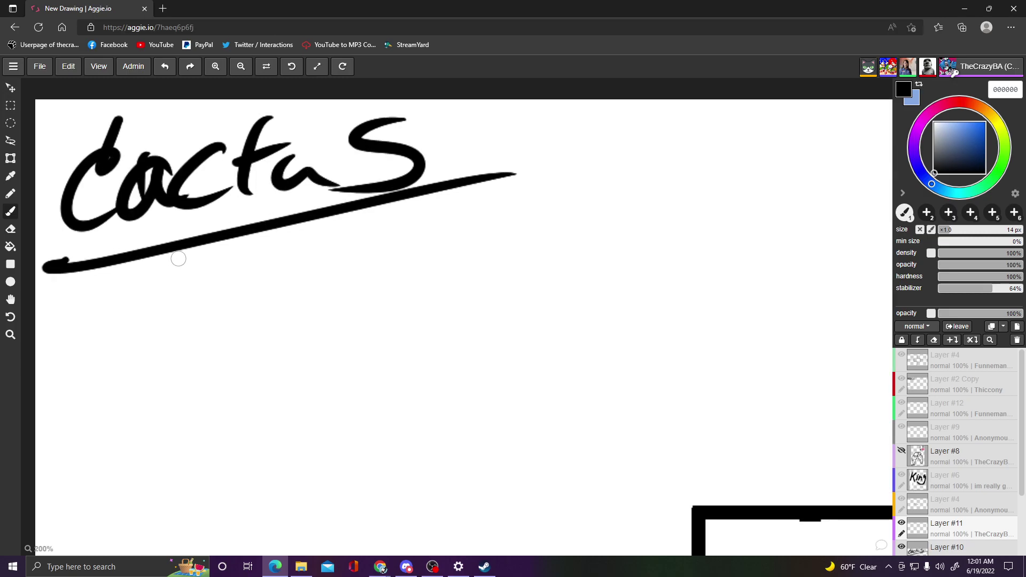
{"action": "scroll", "coordinate": [179, 258], "scroll_direction": "down", "scroll_amount": 1}
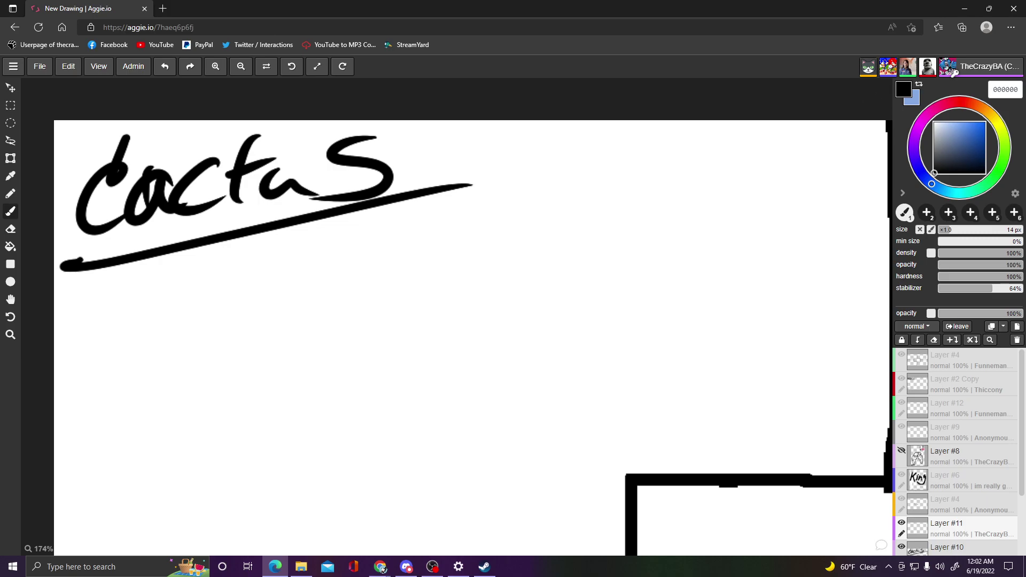
{"action": "left_click", "coordinate": [381, 569]}
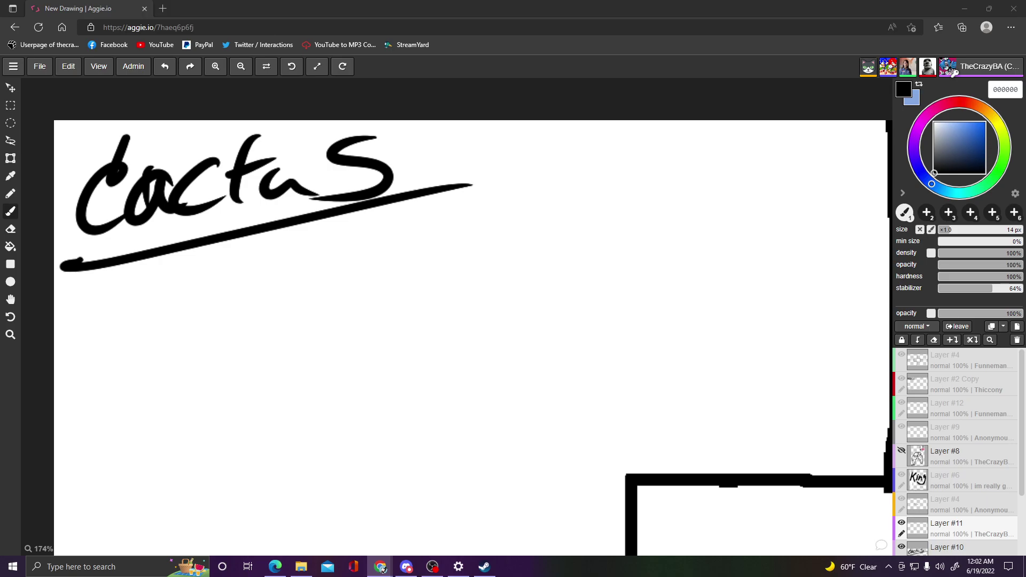
- At 41% brush opacity, rough in a figure below the "Cactus" label with a round head, neck line, oval torso and shoulder circles
{"action": "left_click", "coordinate": [973, 265]}
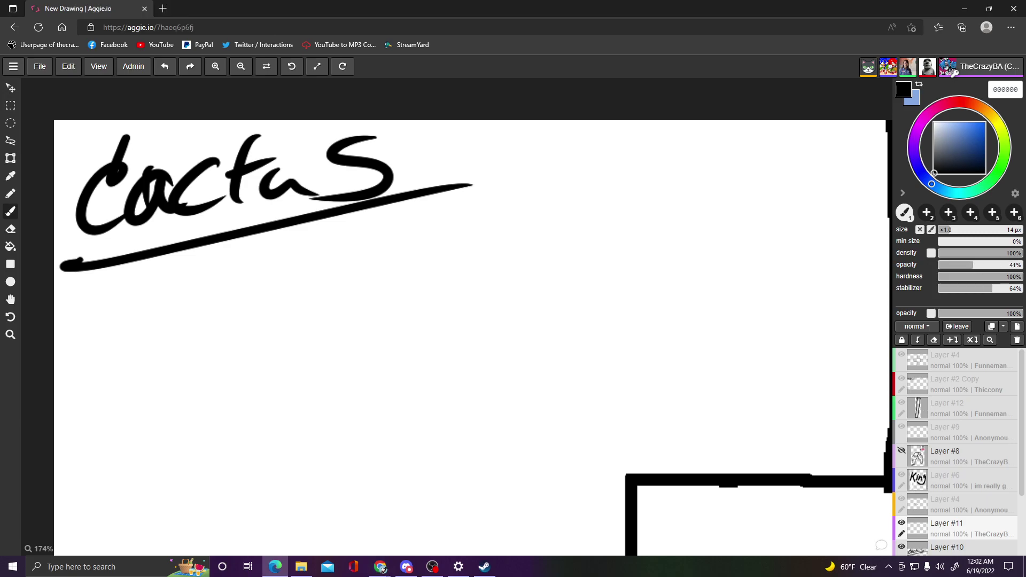
{"action": "left_click", "coordinate": [381, 567]}
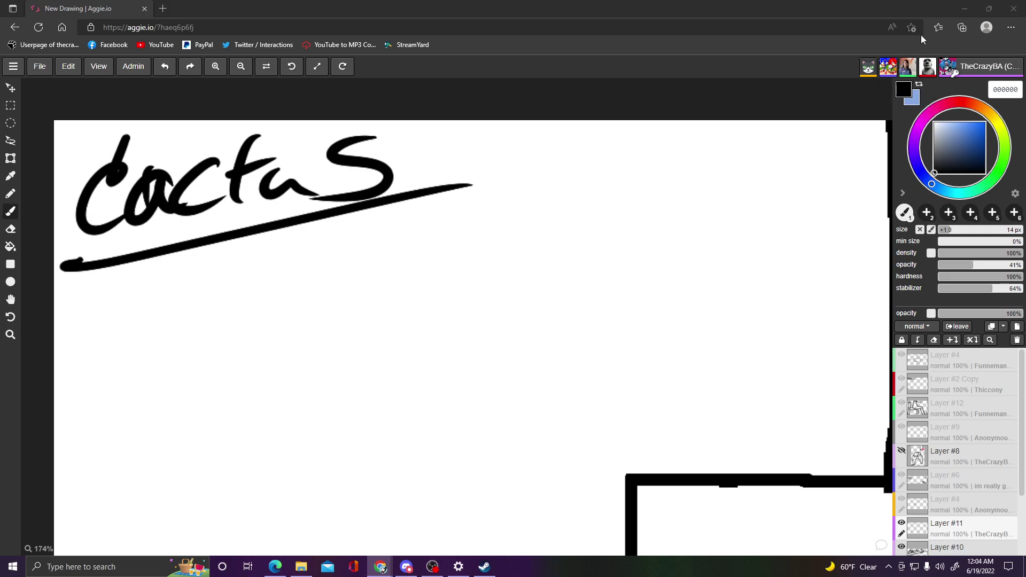
{"action": "left_click", "coordinate": [798, 56]}
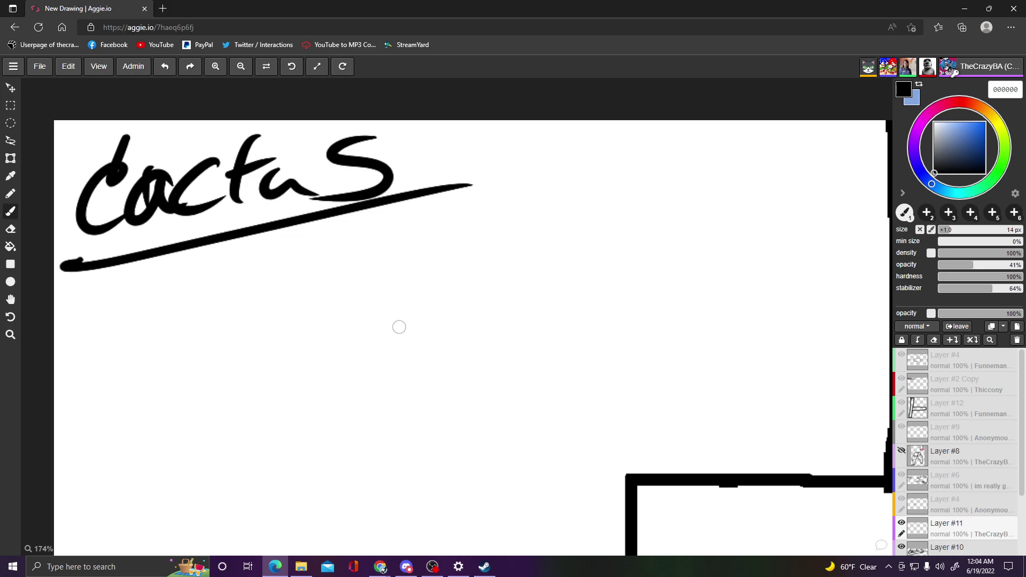
{"action": "mouse_move", "coordinate": [428, 312]}
{"action": "left_mouse_down"}
{"action": "mouse_move", "coordinate": [491, 376]}
{"action": "mouse_move", "coordinate": [414, 290]}
{"action": "left_mouse_up"}
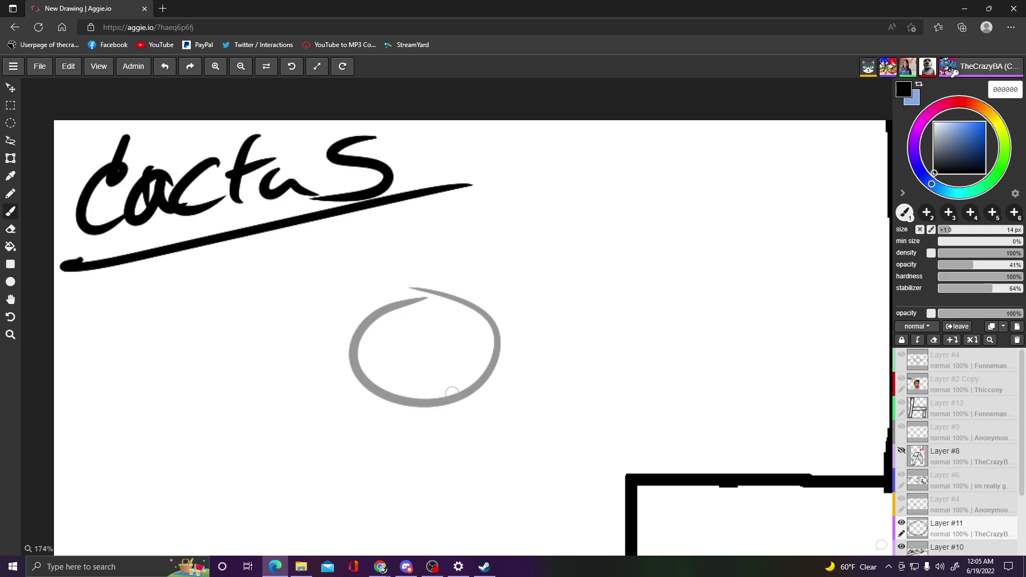
{"action": "mouse_move", "coordinate": [462, 407]}
{"action": "left_mouse_down"}
{"action": "mouse_move", "coordinate": [510, 487]}
{"action": "mouse_move", "coordinate": [494, 443]}
{"action": "mouse_move", "coordinate": [535, 463]}
{"action": "mouse_move", "coordinate": [577, 464]}
{"action": "left_mouse_up"}
{"action": "mouse_move", "coordinate": [463, 484]}
{"action": "left_mouse_down"}
{"action": "mouse_move", "coordinate": [472, 493]}
{"action": "mouse_move", "coordinate": [480, 455]}
{"action": "mouse_move", "coordinate": [497, 553]}
{"action": "mouse_move", "coordinate": [529, 502]}
{"action": "left_mouse_up"}
{"action": "left_click_drag", "start_coordinate": [517, 461], "coordinate": [521, 554]}
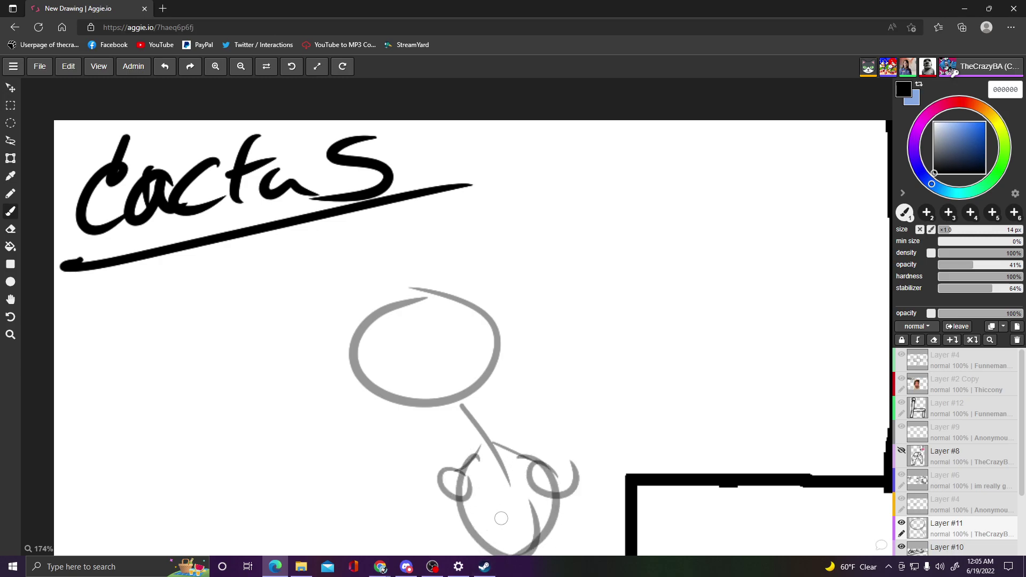
- Draw face guidelines across the figure's head: a curved vertical centre line and several horizontal eye-level lines
{"action": "left_click_drag", "start_coordinate": [412, 303], "coordinate": [422, 396]}
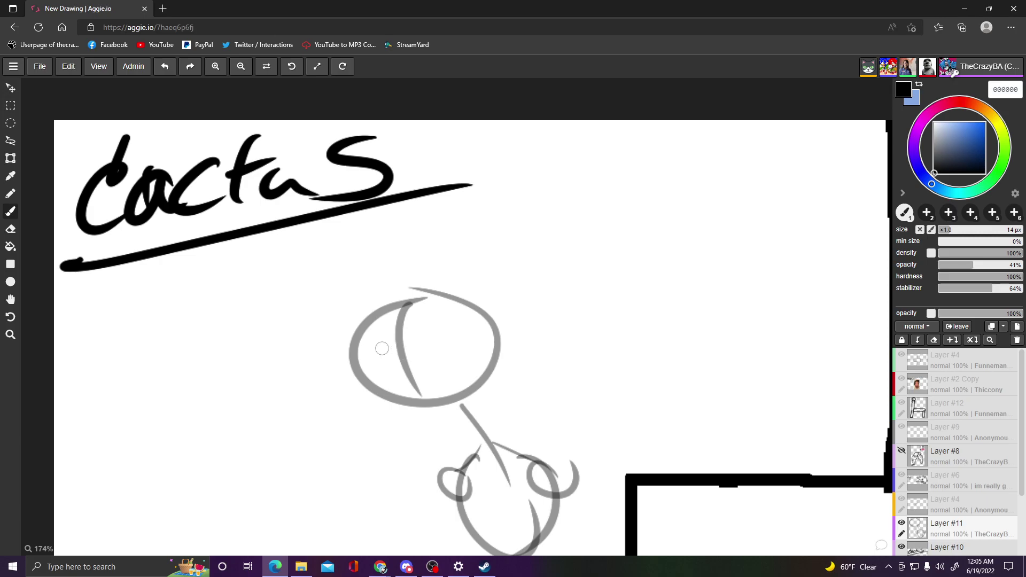
{"action": "mouse_move", "coordinate": [352, 354]}
{"action": "left_mouse_down"}
{"action": "mouse_move", "coordinate": [438, 356]}
{"action": "mouse_move", "coordinate": [471, 377]}
{"action": "left_mouse_up"}
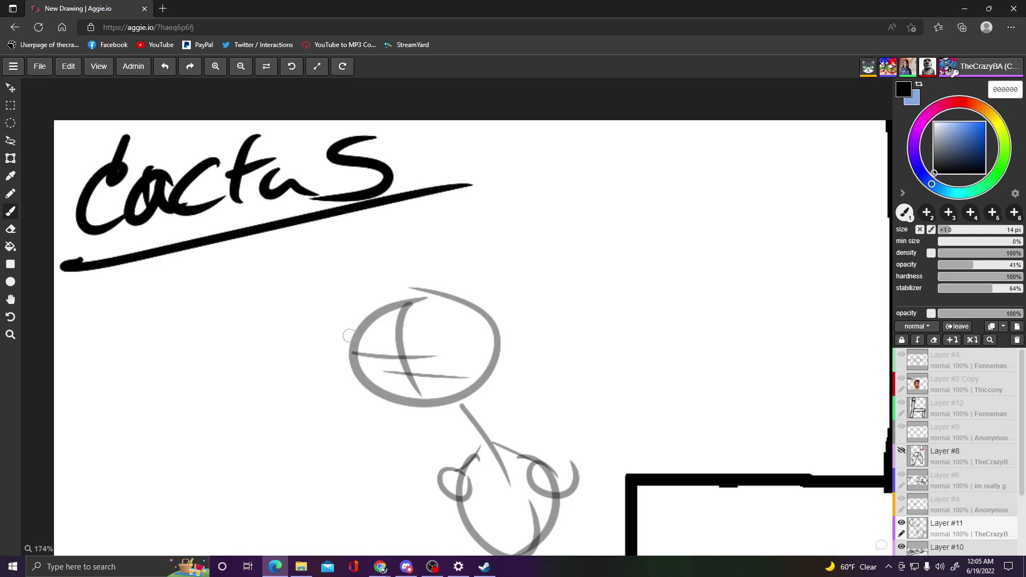
{"action": "mouse_move", "coordinate": [338, 336]}
{"action": "left_mouse_down"}
{"action": "mouse_move", "coordinate": [459, 351]}
{"action": "mouse_move", "coordinate": [403, 352]}
{"action": "mouse_move", "coordinate": [457, 348]}
{"action": "mouse_move", "coordinate": [421, 365]}
{"action": "mouse_move", "coordinate": [392, 354]}
{"action": "mouse_move", "coordinate": [455, 351]}
{"action": "left_mouse_up"}
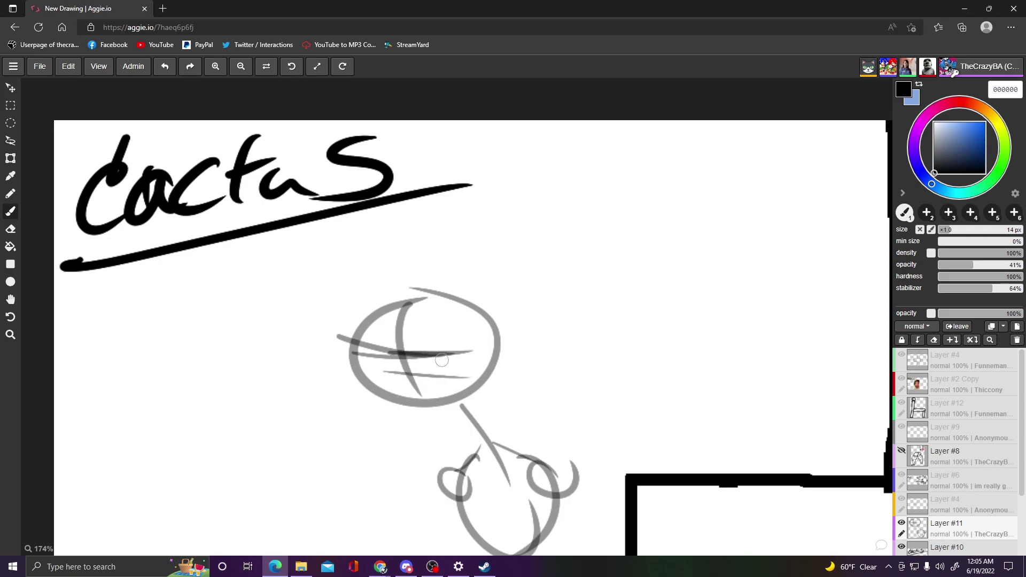
{"action": "left_click_drag", "start_coordinate": [411, 350], "coordinate": [476, 350]}
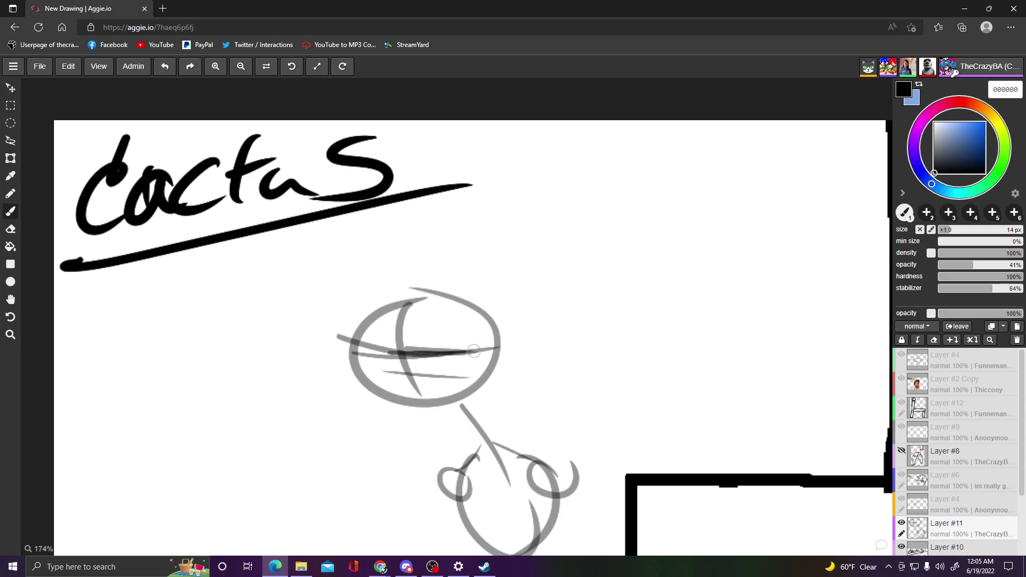
- Sketch two squarish glasses lenses below the eye line and a rounded nose on the face's left edge
{"action": "mouse_move", "coordinate": [391, 353]}
{"action": "left_mouse_down"}
{"action": "mouse_move", "coordinate": [395, 382]}
{"action": "mouse_move", "coordinate": [435, 388]}
{"action": "mouse_move", "coordinate": [434, 358]}
{"action": "mouse_move", "coordinate": [423, 395]}
{"action": "left_mouse_up"}
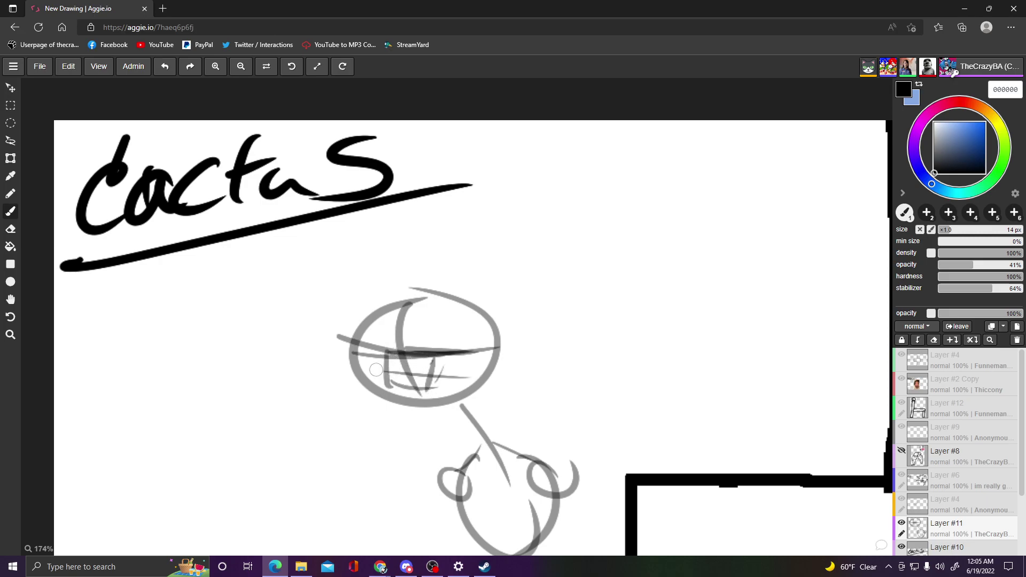
{"action": "mouse_move", "coordinate": [370, 348]}
{"action": "left_mouse_down"}
{"action": "mouse_move", "coordinate": [360, 373]}
{"action": "mouse_move", "coordinate": [368, 366]}
{"action": "mouse_move", "coordinate": [337, 374]}
{"action": "left_mouse_up"}
{"action": "left_click_drag", "start_coordinate": [343, 347], "coordinate": [332, 380]}
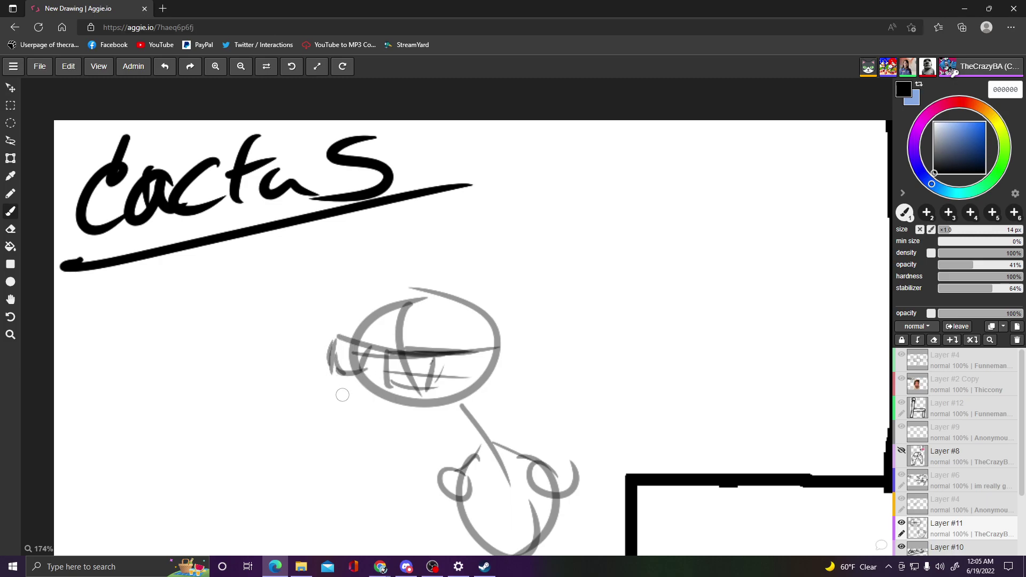
{"action": "mouse_move", "coordinate": [369, 363]}
{"action": "left_mouse_down"}
{"action": "mouse_move", "coordinate": [347, 378]}
{"action": "mouse_move", "coordinate": [359, 376]}
{"action": "mouse_move", "coordinate": [348, 399]}
{"action": "mouse_move", "coordinate": [354, 383]}
{"action": "mouse_move", "coordinate": [373, 397]}
{"action": "mouse_move", "coordinate": [354, 401]}
{"action": "mouse_move", "coordinate": [380, 388]}
{"action": "mouse_move", "coordinate": [347, 399]}
{"action": "mouse_move", "coordinate": [365, 367]}
{"action": "left_mouse_up"}
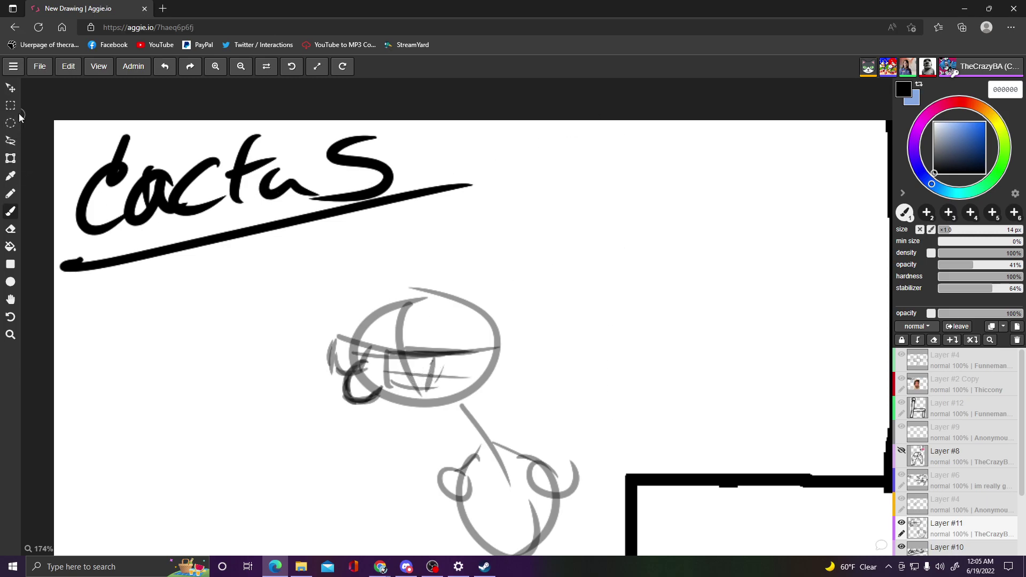
- Move the figure sketch on Layer #11 slightly to the left
{"action": "left_click", "coordinate": [10, 87]}
{"action": "left_click_drag", "start_coordinate": [214, 317], "coordinate": [205, 315]}
{"action": "scroll", "coordinate": [208, 316], "scroll_direction": "up", "scroll_amount": 1}
{"action": "scroll", "coordinate": [207, 317], "scroll_direction": "down", "scroll_amount": 3}
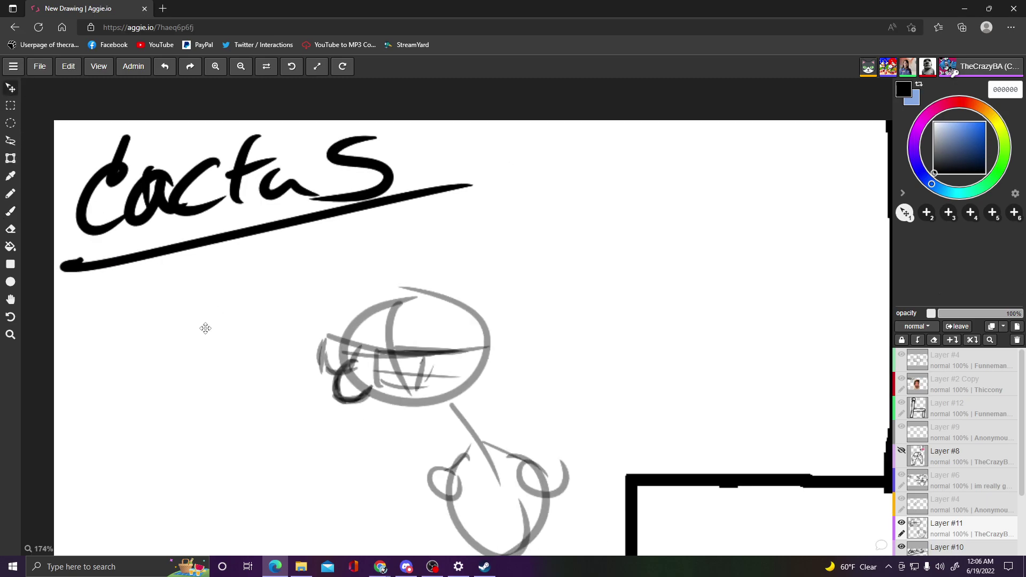
{"action": "scroll", "coordinate": [95, 419], "scroll_direction": "up", "scroll_amount": 2}
{"action": "scroll", "coordinate": [92, 424], "scroll_direction": "up", "scroll_amount": 1}
{"action": "scroll", "coordinate": [91, 423], "scroll_direction": "down", "scroll_amount": 1}
{"action": "scroll", "coordinate": [90, 428], "scroll_direction": "down", "scroll_amount": 2}
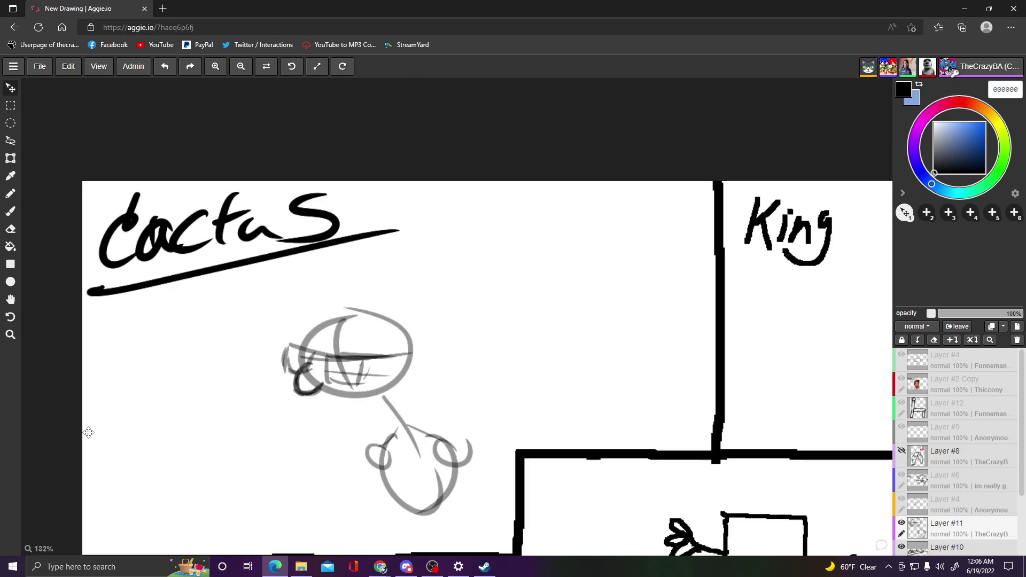
{"action": "scroll", "coordinate": [69, 441], "scroll_direction": "up", "scroll_amount": 2}
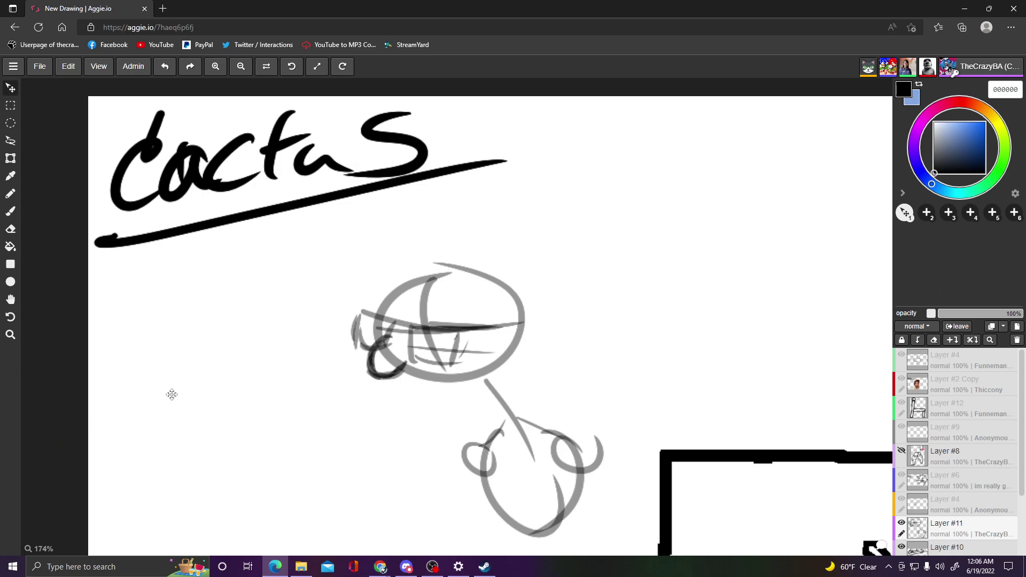
- Darken and thicken the frames of both glasses lenses with repeated brush strokes
{"action": "left_click", "coordinate": [11, 195]}
{"action": "left_click", "coordinate": [11, 211]}
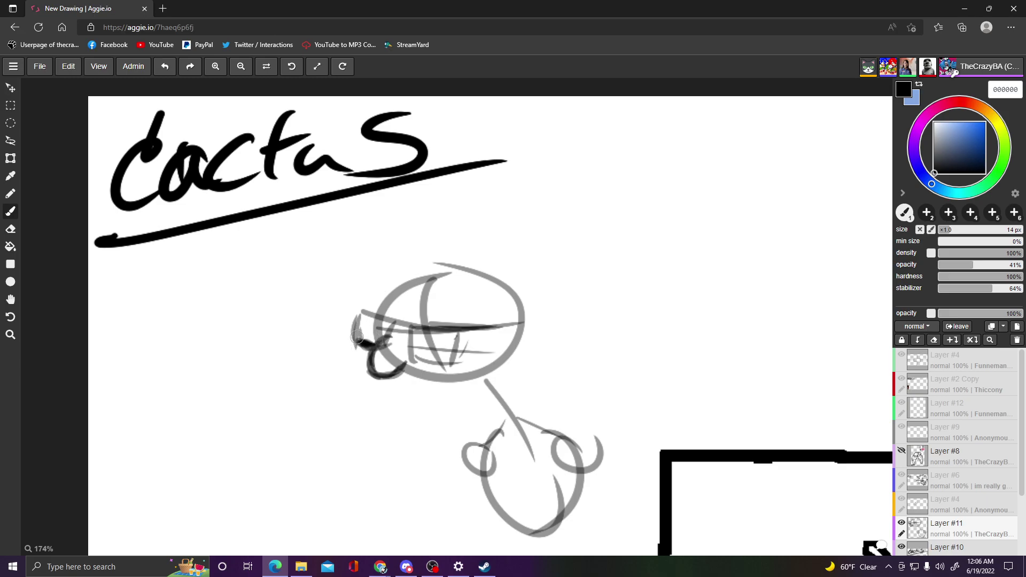
{"action": "left_click_drag", "start_coordinate": [358, 341], "coordinate": [357, 316]}
{"action": "mouse_move", "coordinate": [369, 315]}
{"action": "left_mouse_down"}
{"action": "mouse_move", "coordinate": [399, 321]}
{"action": "mouse_move", "coordinate": [373, 313]}
{"action": "left_mouse_up"}
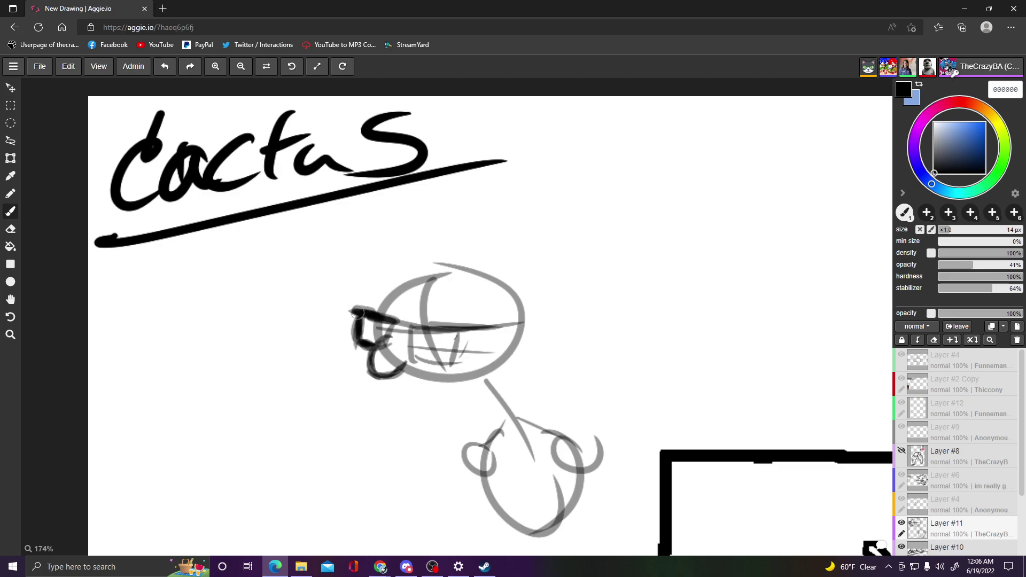
{"action": "left_click_drag", "start_coordinate": [354, 325], "coordinate": [354, 335]}
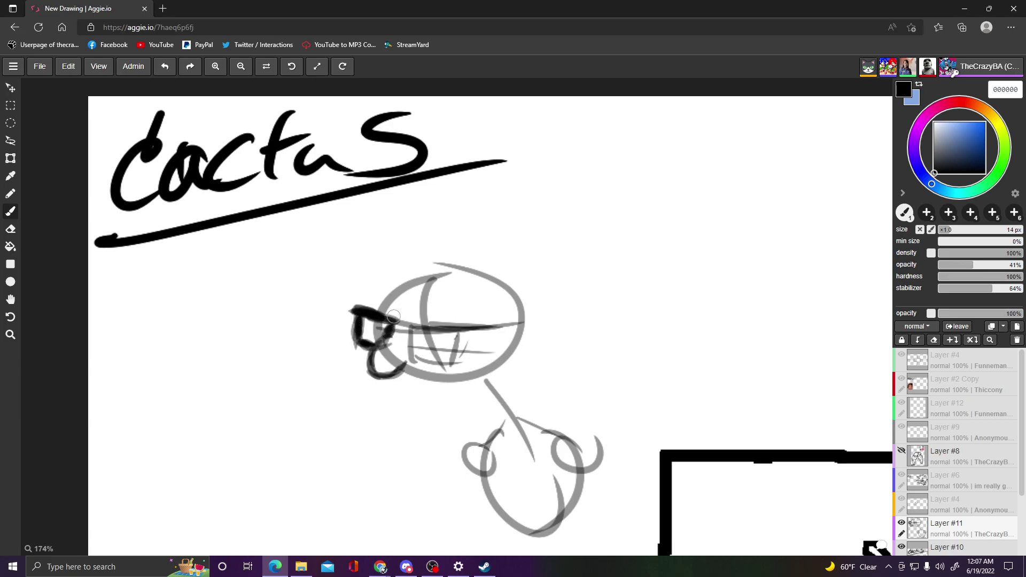
{"action": "mouse_move", "coordinate": [366, 310]}
{"action": "left_mouse_down"}
{"action": "mouse_move", "coordinate": [428, 343]}
{"action": "mouse_move", "coordinate": [400, 345]}
{"action": "mouse_move", "coordinate": [409, 325]}
{"action": "mouse_move", "coordinate": [414, 354]}
{"action": "mouse_move", "coordinate": [443, 360]}
{"action": "mouse_move", "coordinate": [434, 356]}
{"action": "mouse_move", "coordinate": [451, 353]}
{"action": "mouse_move", "coordinate": [436, 357]}
{"action": "mouse_move", "coordinate": [453, 329]}
{"action": "mouse_move", "coordinate": [453, 347]}
{"action": "mouse_move", "coordinate": [459, 336]}
{"action": "mouse_move", "coordinate": [423, 324]}
{"action": "left_mouse_up"}
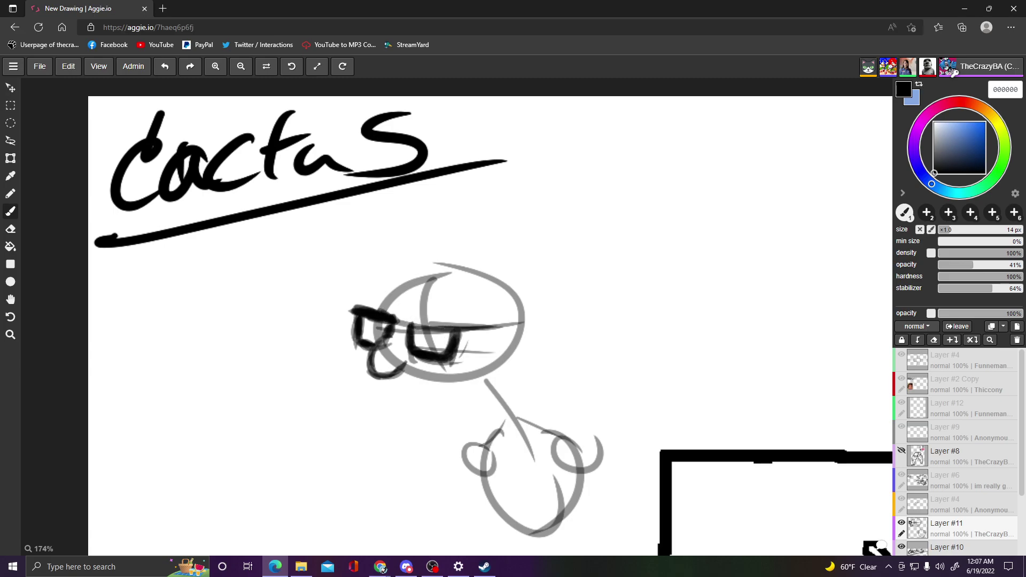
- Thicken the left lens's upper frame and close the right lens with a dark bar along its top edge
{"action": "left_click_drag", "start_coordinate": [390, 315], "coordinate": [367, 313]}
{"action": "scroll", "coordinate": [167, 362], "scroll_direction": "up", "scroll_amount": 1}
{"action": "scroll", "coordinate": [169, 362], "scroll_direction": "down", "scroll_amount": 2}
{"action": "scroll", "coordinate": [169, 363], "scroll_direction": "up", "scroll_amount": 2}
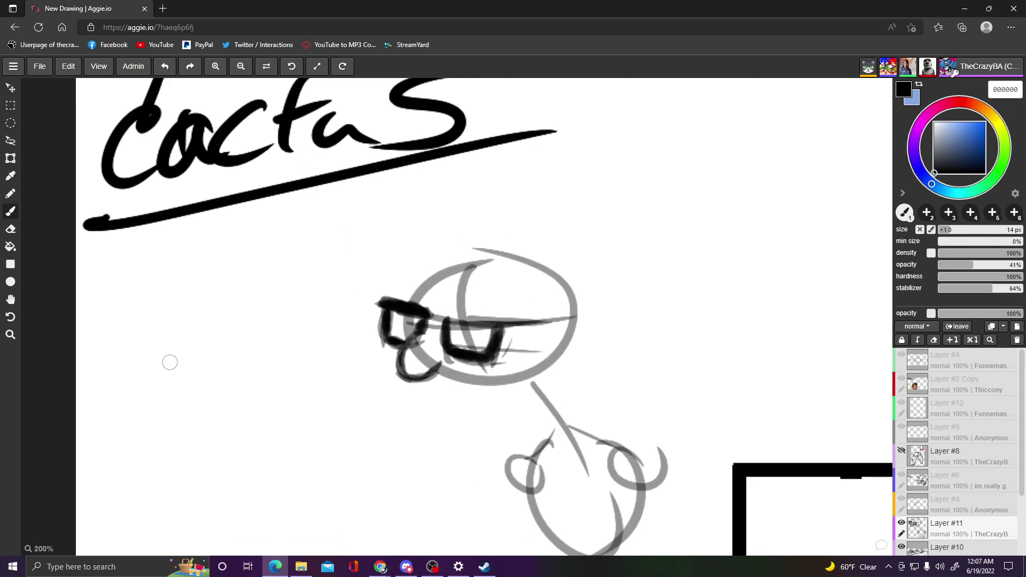
{"action": "scroll", "coordinate": [161, 368], "scroll_direction": "down", "scroll_amount": 3}
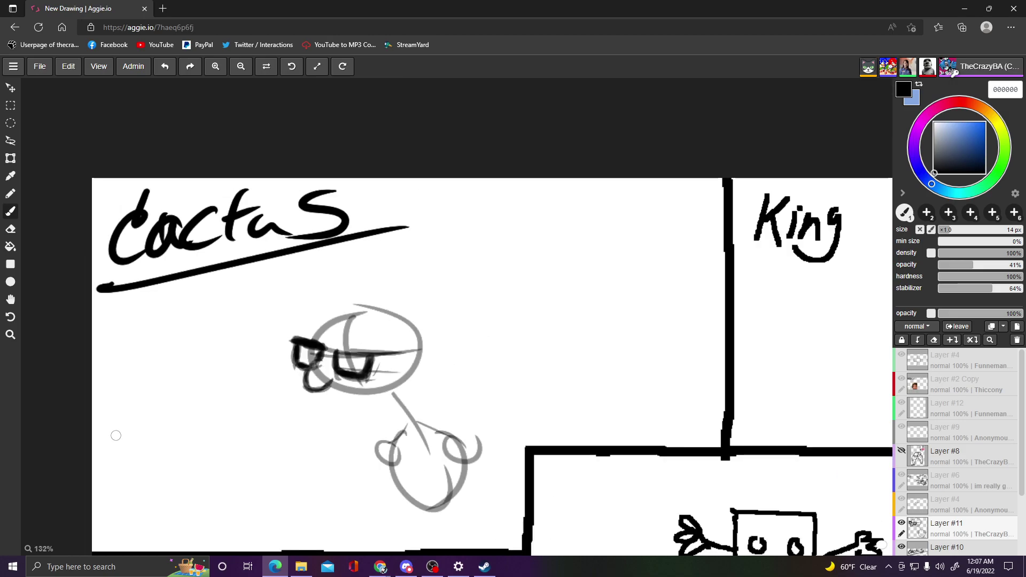
{"action": "scroll", "coordinate": [116, 434], "scroll_direction": "up", "scroll_amount": 4}
{"action": "scroll", "coordinate": [120, 428], "scroll_direction": "down", "scroll_amount": 1}
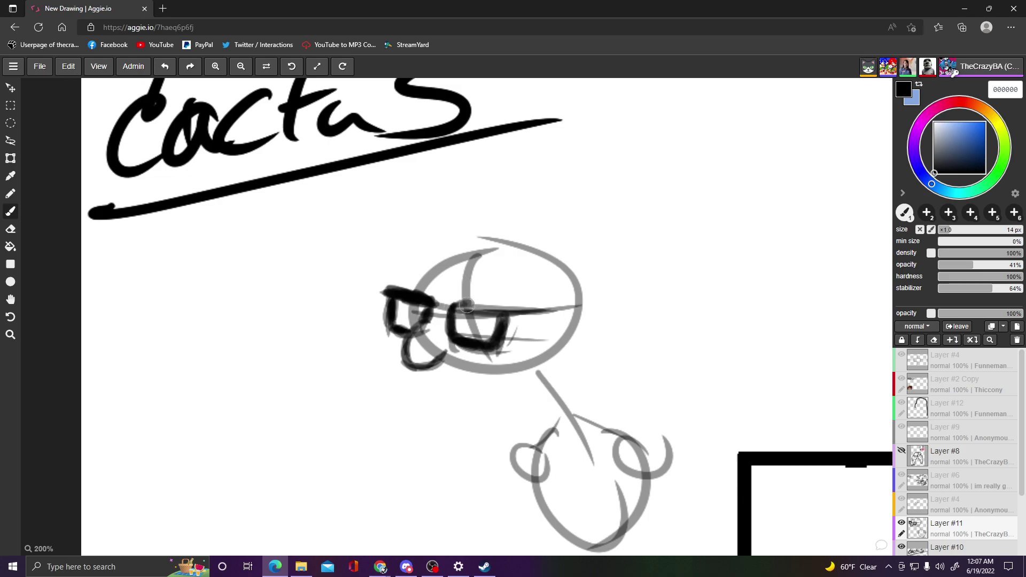
{"action": "mouse_move", "coordinate": [464, 306]}
{"action": "left_mouse_down"}
{"action": "mouse_move", "coordinate": [519, 316]}
{"action": "mouse_move", "coordinate": [465, 302]}
{"action": "left_mouse_up"}
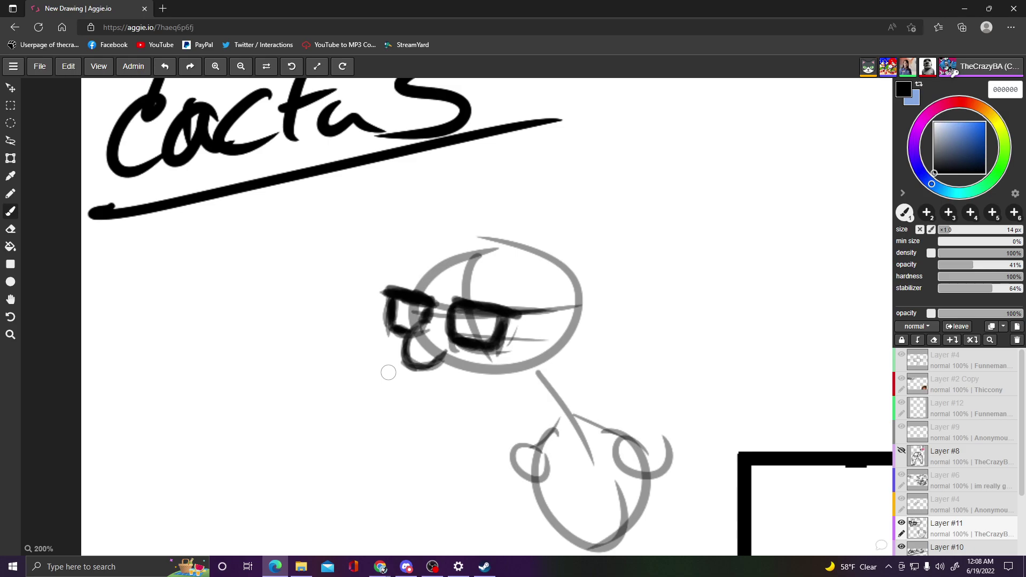
- Sketch a wavy contour around and beneath the nose and a short bumpy brow contour rising above the left lens
{"action": "mouse_move", "coordinate": [388, 341]}
{"action": "left_mouse_down"}
{"action": "mouse_move", "coordinate": [412, 382]}
{"action": "mouse_move", "coordinate": [403, 370]}
{"action": "mouse_move", "coordinate": [428, 380]}
{"action": "mouse_move", "coordinate": [465, 367]}
{"action": "mouse_move", "coordinate": [487, 395]}
{"action": "left_mouse_up"}
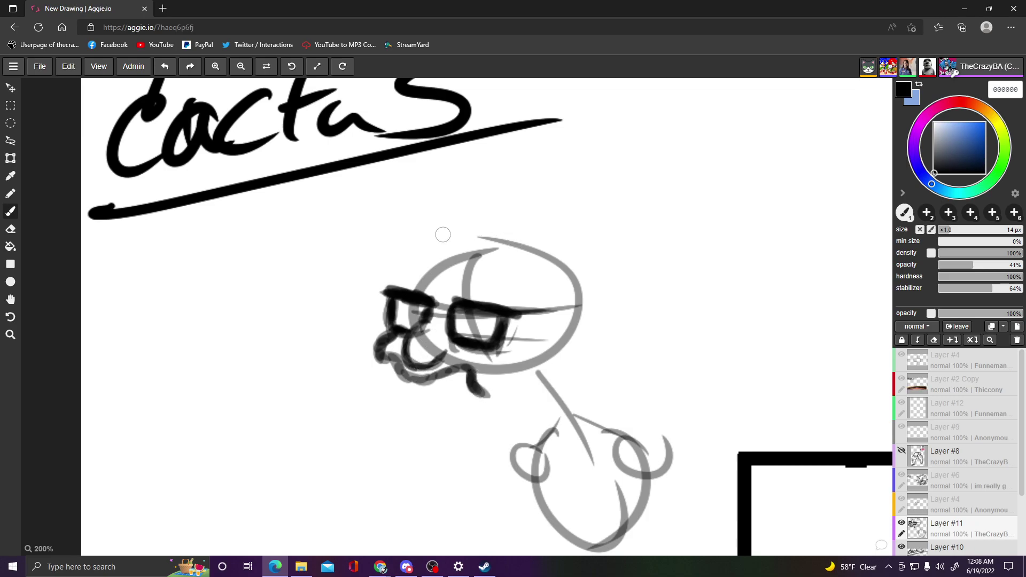
{"action": "mouse_move", "coordinate": [410, 287]}
{"action": "left_mouse_down"}
{"action": "mouse_move", "coordinate": [432, 263]}
{"action": "mouse_move", "coordinate": [422, 279]}
{"action": "mouse_move", "coordinate": [429, 251]}
{"action": "left_mouse_up"}
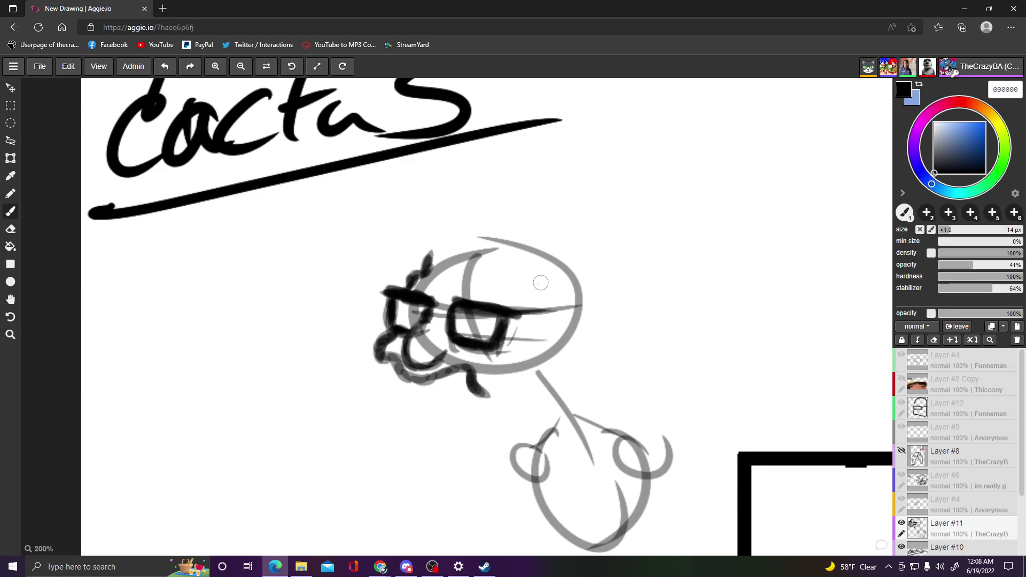
- Sketch a vertical side-of-face line, a long jaw curving from the mouth to the torso, and the back of the head running into the neck
{"action": "mouse_move", "coordinate": [535, 309]}
{"action": "left_mouse_down"}
{"action": "mouse_move", "coordinate": [533, 247]}
{"action": "mouse_move", "coordinate": [545, 364]}
{"action": "left_mouse_up"}
{"action": "left_click_drag", "start_coordinate": [529, 273], "coordinate": [559, 401]}
{"action": "left_click_drag", "start_coordinate": [531, 314], "coordinate": [564, 415]}
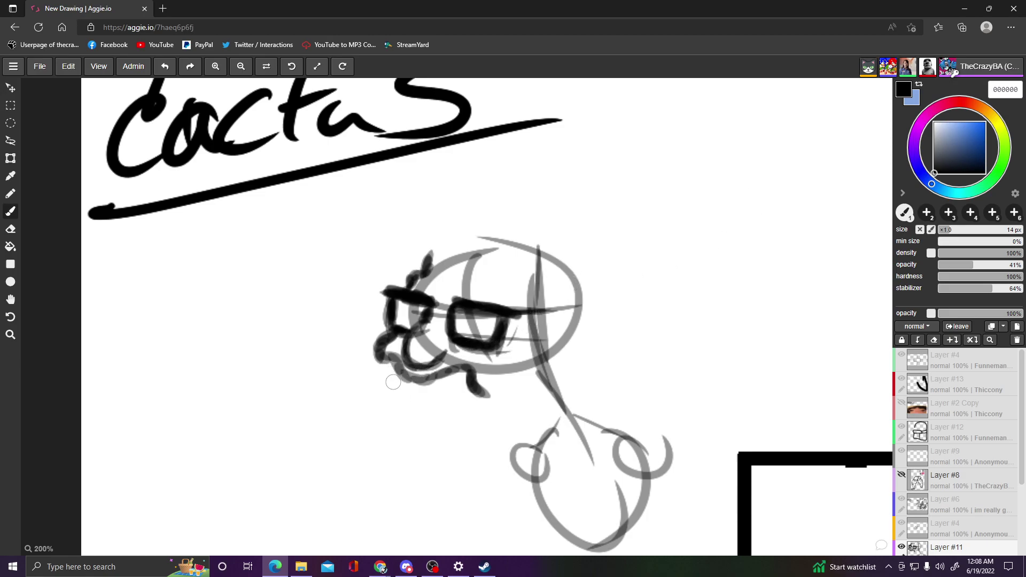
{"action": "mouse_move", "coordinate": [396, 373]}
{"action": "left_mouse_down"}
{"action": "mouse_move", "coordinate": [436, 425]}
{"action": "mouse_move", "coordinate": [532, 452]}
{"action": "left_mouse_up"}
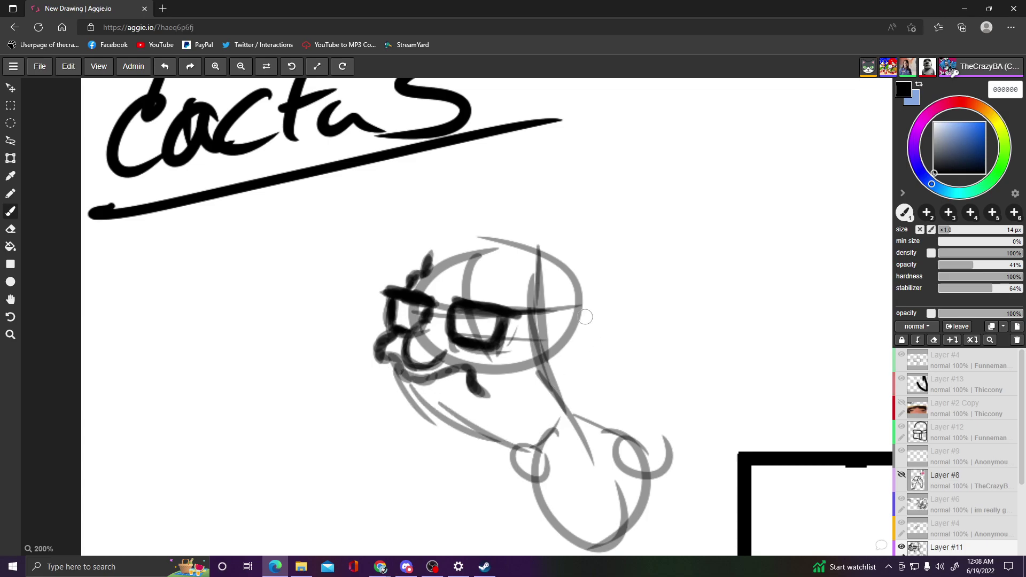
{"action": "left_click_drag", "start_coordinate": [596, 322], "coordinate": [599, 345]}
{"action": "mouse_move", "coordinate": [578, 304]}
{"action": "left_mouse_down"}
{"action": "mouse_move", "coordinate": [564, 404]}
{"action": "mouse_move", "coordinate": [593, 461]}
{"action": "left_mouse_up"}
{"action": "mouse_move", "coordinate": [579, 399]}
{"action": "left_mouse_down"}
{"action": "mouse_move", "coordinate": [590, 451]}
{"action": "mouse_move", "coordinate": [512, 451]}
{"action": "left_mouse_up"}
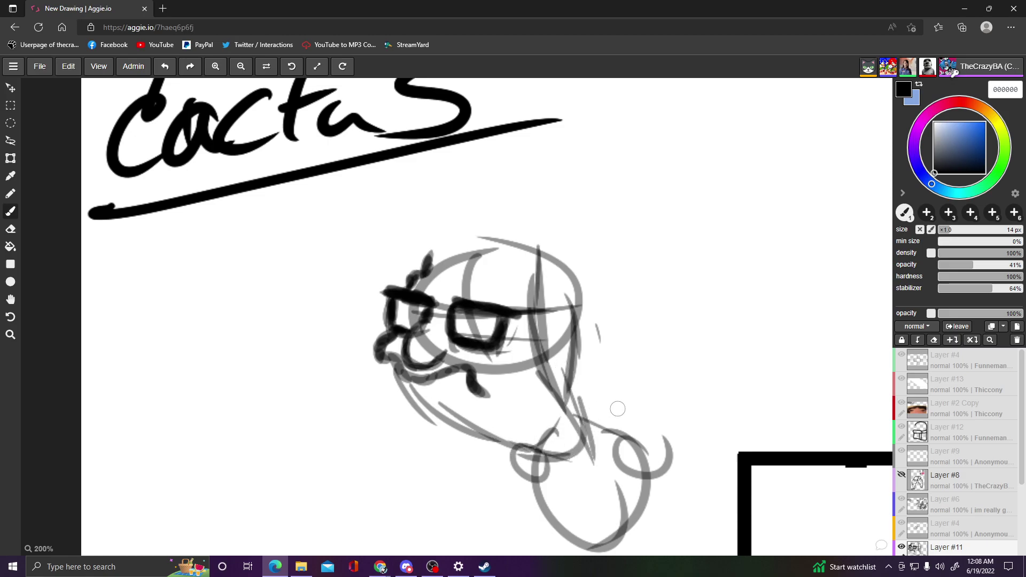
{"action": "left_click_drag", "start_coordinate": [598, 423], "coordinate": [570, 407]}
- Set the brush to 100% opacity and 12 px, and draw solid black slanted eyebrows and a pupil in each lens
{"action": "key", "text": "8"}
{"action": "key", "text": "0"}
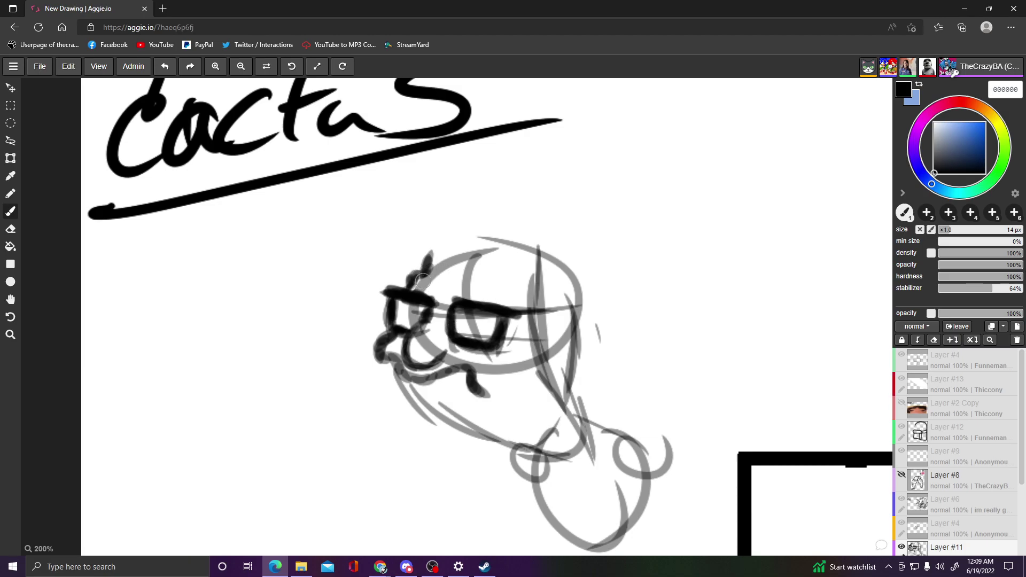
{"action": "mouse_move", "coordinate": [423, 284]}
{"action": "left_mouse_down"}
{"action": "mouse_move", "coordinate": [448, 277]}
{"action": "mouse_move", "coordinate": [512, 302]}
{"action": "left_mouse_up"}
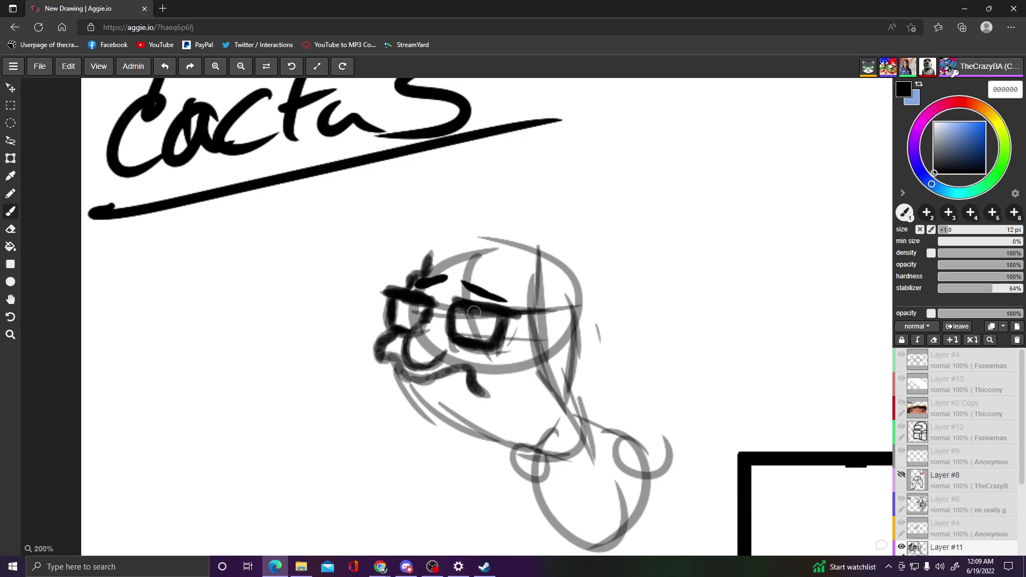
{"action": "left_click_drag", "start_coordinate": [468, 316], "coordinate": [467, 315]}
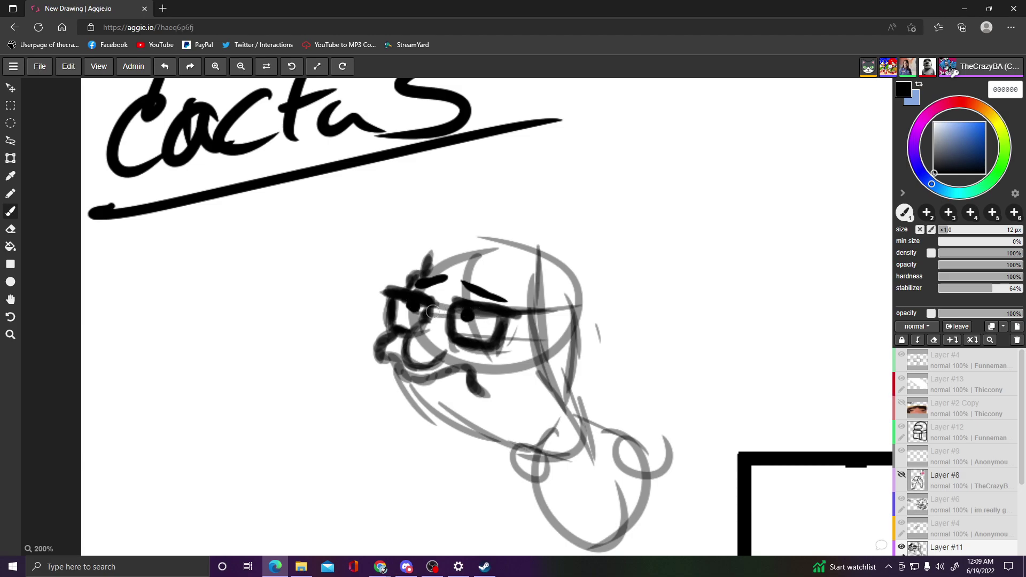
- Draw the glasses' bridge between the lenses and a spiky hairline across the forehead, curving down beside the right lens
{"action": "left_click_drag", "start_coordinate": [427, 311], "coordinate": [442, 317]}
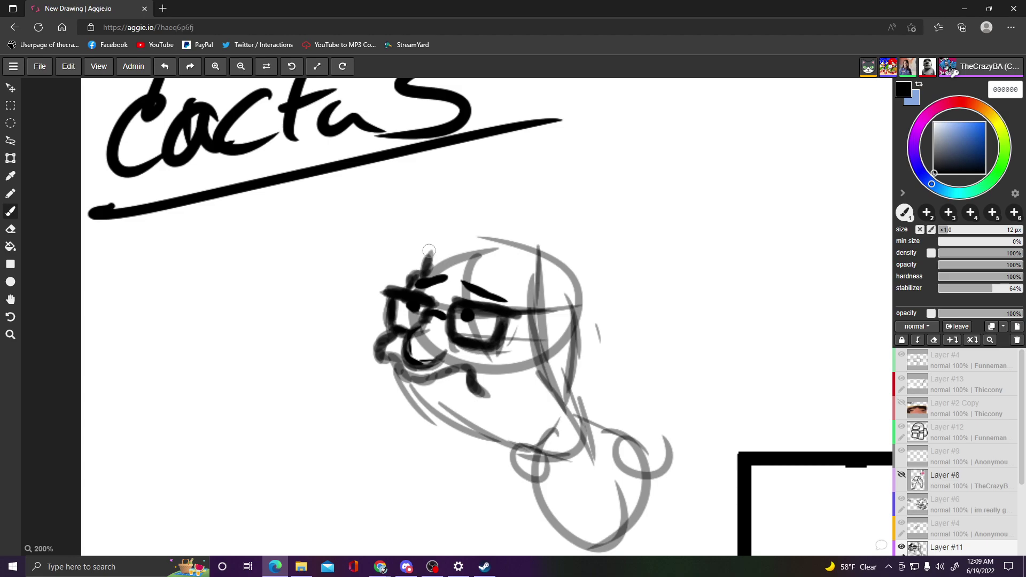
{"action": "mouse_move", "coordinate": [416, 240]}
{"action": "left_mouse_down"}
{"action": "mouse_move", "coordinate": [420, 268]}
{"action": "mouse_move", "coordinate": [427, 259]}
{"action": "mouse_move", "coordinate": [452, 271]}
{"action": "mouse_move", "coordinate": [468, 245]}
{"action": "mouse_move", "coordinate": [500, 282]}
{"action": "mouse_move", "coordinate": [489, 283]}
{"action": "mouse_move", "coordinate": [541, 279]}
{"action": "mouse_move", "coordinate": [537, 264]}
{"action": "mouse_move", "coordinate": [533, 310]}
{"action": "mouse_move", "coordinate": [537, 262]}
{"action": "mouse_move", "coordinate": [525, 298]}
{"action": "mouse_move", "coordinate": [538, 354]}
{"action": "left_mouse_up"}
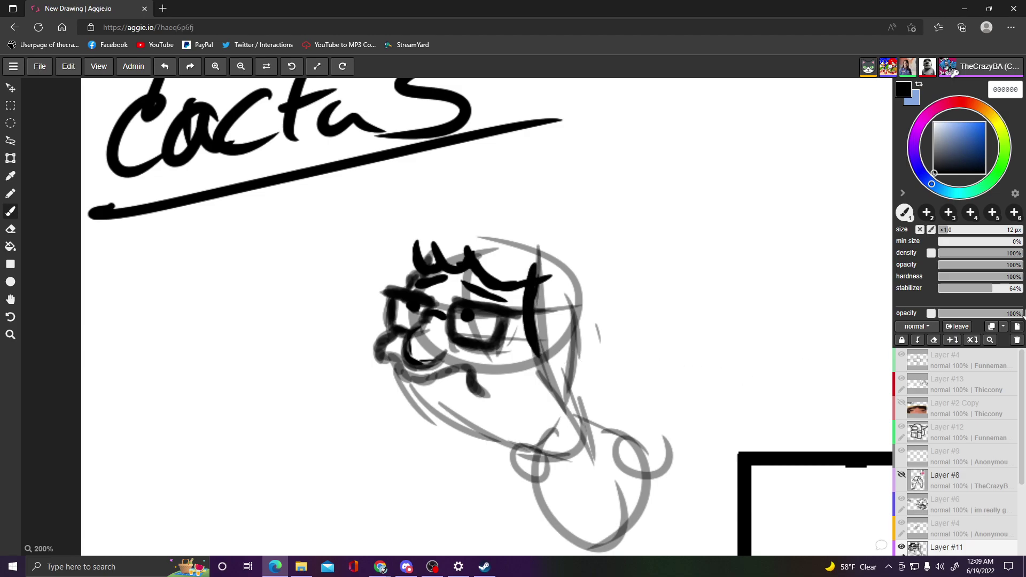
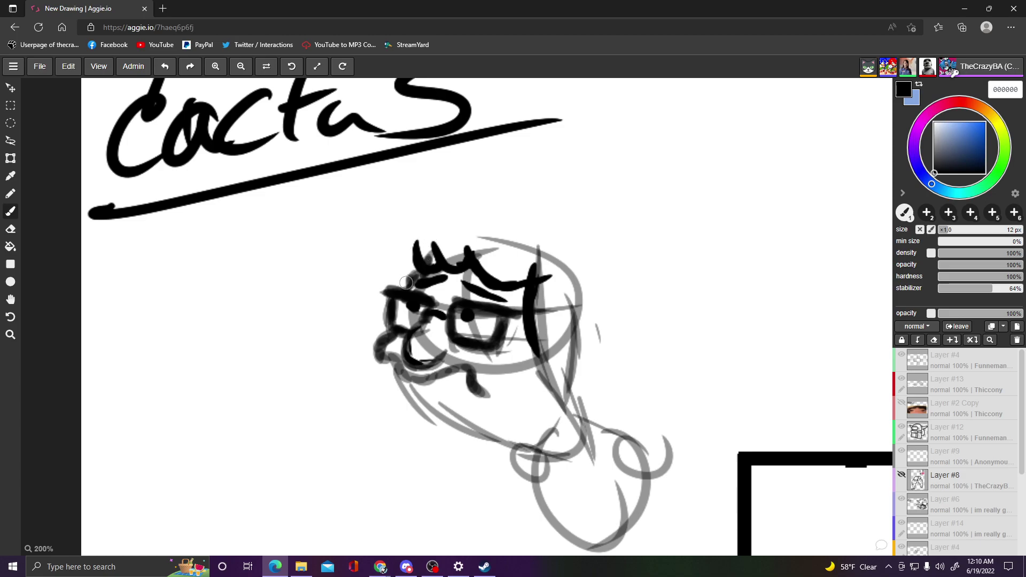
- Ink the brow edge and wavy mouth line with the 12 px black brush, and darken the glasses' bridge and both frames
{"action": "left_click_drag", "start_coordinate": [401, 288], "coordinate": [414, 277]}
{"action": "mouse_move", "coordinate": [397, 332]}
{"action": "left_mouse_down"}
{"action": "mouse_move", "coordinate": [374, 351]}
{"action": "mouse_move", "coordinate": [419, 379]}
{"action": "mouse_move", "coordinate": [408, 374]}
{"action": "mouse_move", "coordinate": [495, 390]}
{"action": "left_mouse_up"}
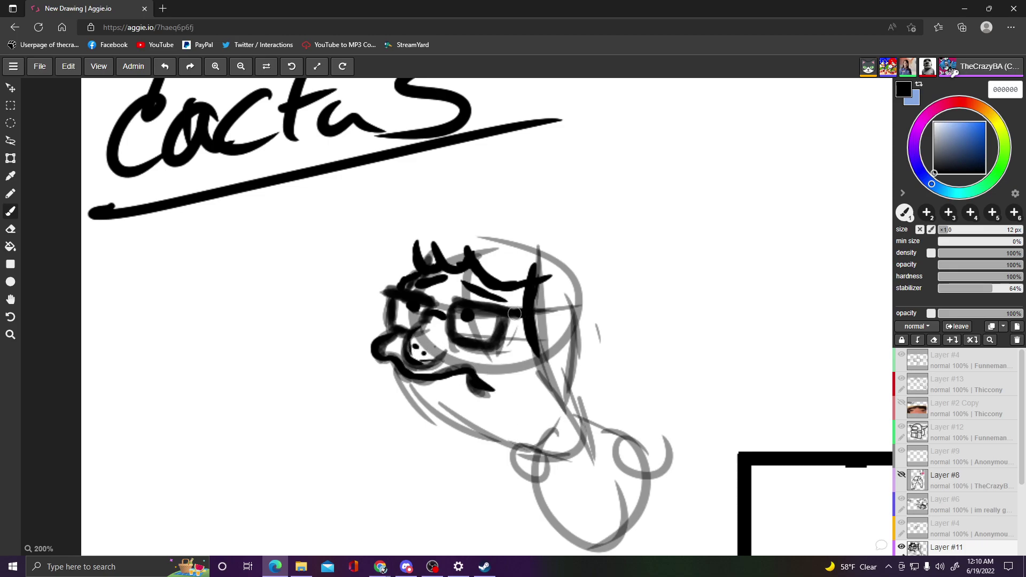
{"action": "left_click_drag", "start_coordinate": [507, 314], "coordinate": [503, 337]}
{"action": "left_click_drag", "start_coordinate": [456, 300], "coordinate": [453, 327]}
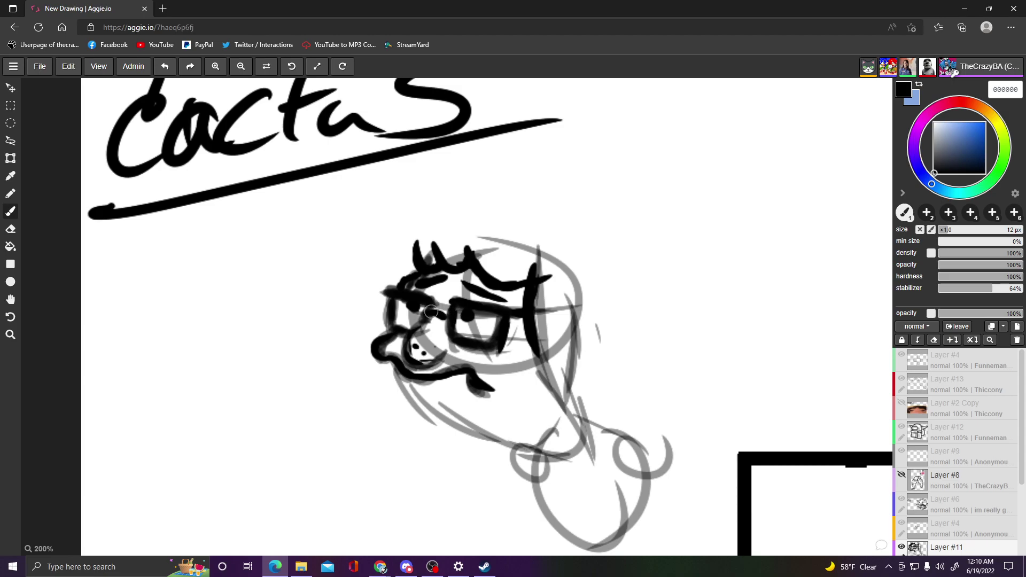
{"action": "mouse_move", "coordinate": [433, 306]}
{"action": "left_mouse_down"}
{"action": "mouse_move", "coordinate": [417, 327]}
{"action": "mouse_move", "coordinate": [430, 313]}
{"action": "mouse_move", "coordinate": [455, 344]}
{"action": "mouse_move", "coordinate": [458, 334]}
{"action": "mouse_move", "coordinate": [472, 344]}
{"action": "mouse_move", "coordinate": [452, 310]}
{"action": "mouse_move", "coordinate": [454, 337]}
{"action": "mouse_move", "coordinate": [487, 359]}
{"action": "left_mouse_up"}
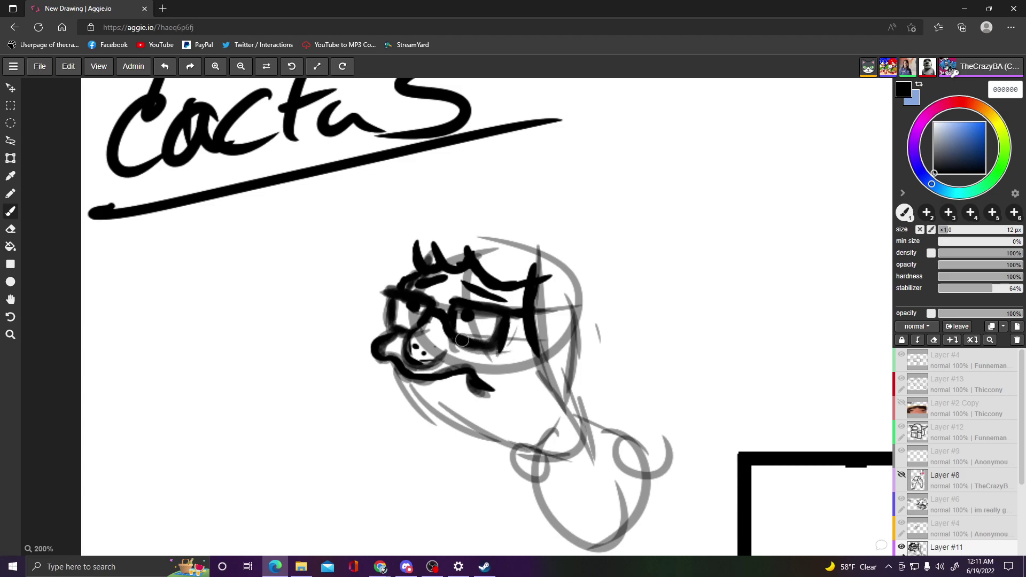
{"action": "left_click_drag", "start_coordinate": [488, 351], "coordinate": [502, 324]}
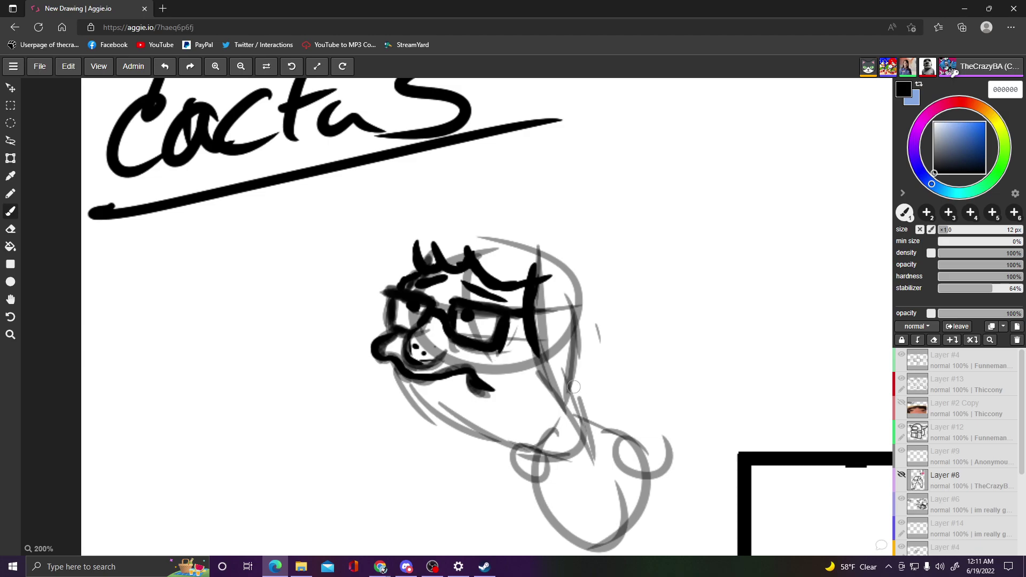
{"action": "left_click_drag", "start_coordinate": [395, 299], "coordinate": [398, 330]}
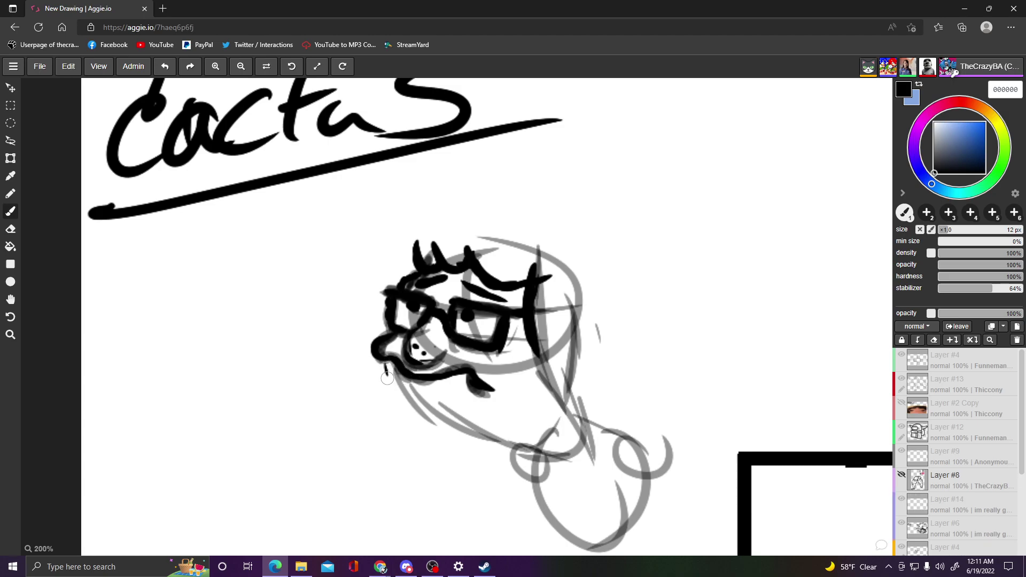
- Ink the jaw line from the mouth down to the neck and add two short crease strokes below the mouth
{"action": "mouse_move", "coordinate": [381, 357]}
{"action": "left_mouse_down"}
{"action": "mouse_move", "coordinate": [423, 409]}
{"action": "mouse_move", "coordinate": [416, 402]}
{"action": "mouse_move", "coordinate": [519, 447]}
{"action": "mouse_move", "coordinate": [479, 430]}
{"action": "mouse_move", "coordinate": [518, 449]}
{"action": "left_mouse_up"}
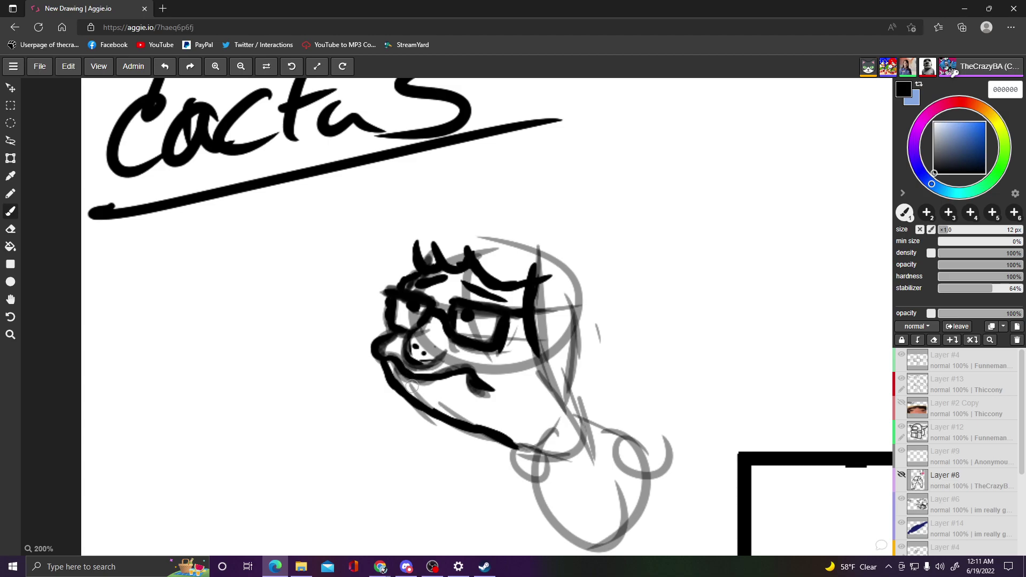
{"action": "left_click_drag", "start_coordinate": [416, 389], "coordinate": [447, 398]}
{"action": "left_click_drag", "start_coordinate": [452, 413], "coordinate": [483, 406]}
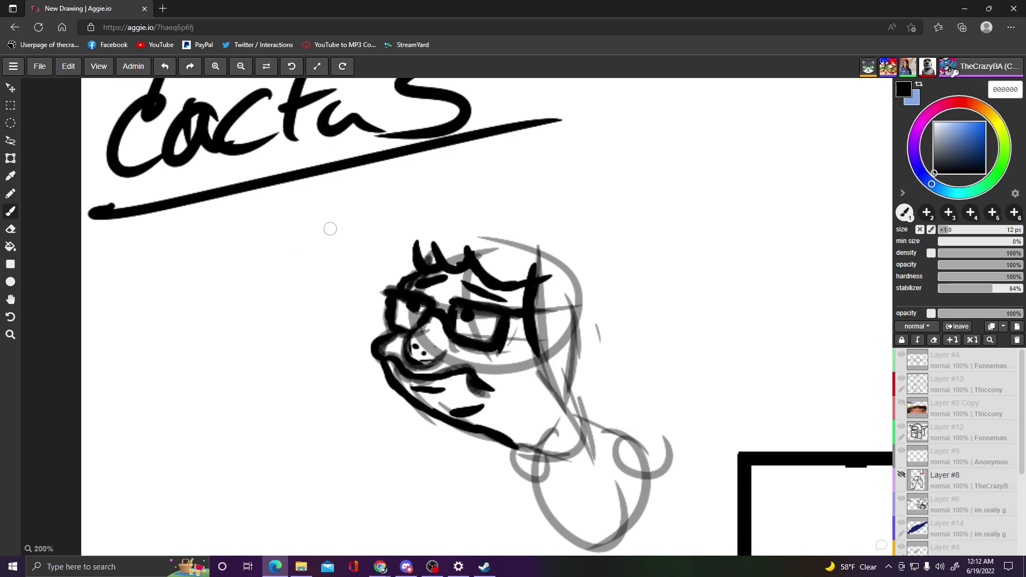
- Ink the small teardrop loop above the fringe, the hair's crown curves, and the side strand down to jagged tips
{"action": "mouse_move", "coordinate": [408, 230]}
{"action": "left_mouse_down"}
{"action": "mouse_move", "coordinate": [404, 213]}
{"action": "mouse_move", "coordinate": [420, 232]}
{"action": "mouse_move", "coordinate": [410, 243]}
{"action": "mouse_move", "coordinate": [402, 223]}
{"action": "left_mouse_up"}
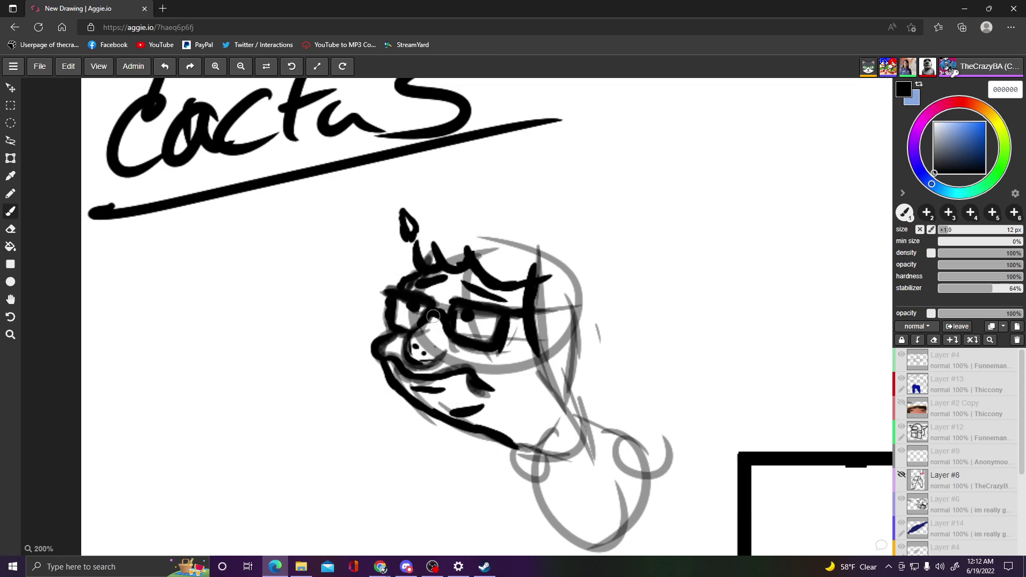
{"action": "mouse_move", "coordinate": [383, 221]}
{"action": "left_mouse_down"}
{"action": "mouse_move", "coordinate": [385, 262]}
{"action": "mouse_move", "coordinate": [372, 272]}
{"action": "mouse_move", "coordinate": [401, 261]}
{"action": "mouse_move", "coordinate": [386, 217]}
{"action": "mouse_move", "coordinate": [480, 185]}
{"action": "mouse_move", "coordinate": [519, 185]}
{"action": "mouse_move", "coordinate": [482, 188]}
{"action": "mouse_move", "coordinate": [533, 196]}
{"action": "mouse_move", "coordinate": [506, 183]}
{"action": "mouse_move", "coordinate": [547, 209]}
{"action": "mouse_move", "coordinate": [523, 195]}
{"action": "mouse_move", "coordinate": [560, 199]}
{"action": "mouse_move", "coordinate": [600, 226]}
{"action": "mouse_move", "coordinate": [619, 264]}
{"action": "mouse_move", "coordinate": [619, 250]}
{"action": "mouse_move", "coordinate": [616, 290]}
{"action": "left_mouse_up"}
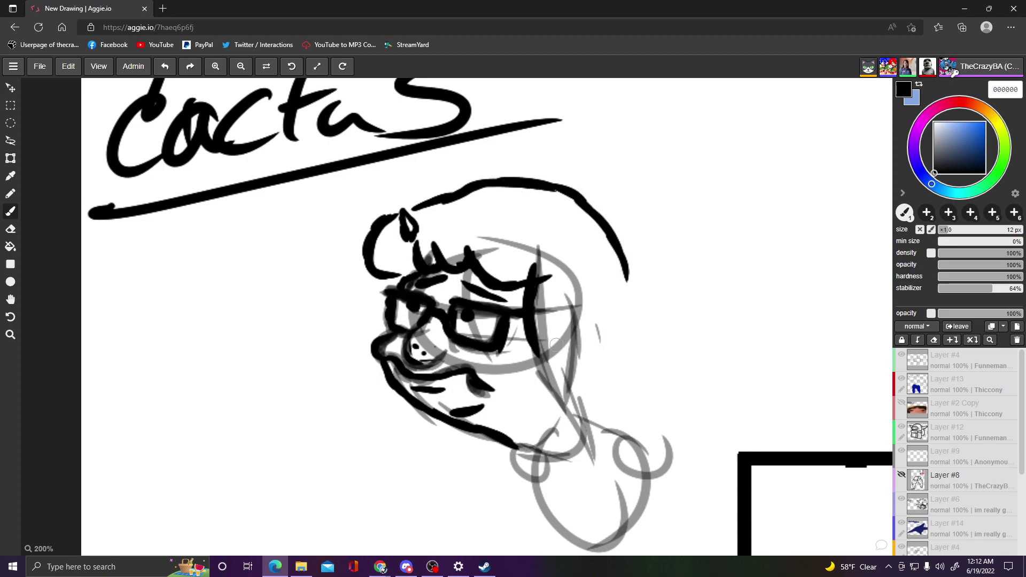
{"action": "left_click_drag", "start_coordinate": [529, 351], "coordinate": [554, 431]}
{"action": "left_click_drag", "start_coordinate": [540, 387], "coordinate": [556, 443]}
{"action": "mouse_move", "coordinate": [540, 374]}
{"action": "left_mouse_down"}
{"action": "mouse_move", "coordinate": [555, 444]}
{"action": "mouse_move", "coordinate": [555, 427]}
{"action": "mouse_move", "coordinate": [573, 454]}
{"action": "mouse_move", "coordinate": [570, 426]}
{"action": "mouse_move", "coordinate": [591, 427]}
{"action": "mouse_move", "coordinate": [615, 446]}
{"action": "left_mouse_up"}
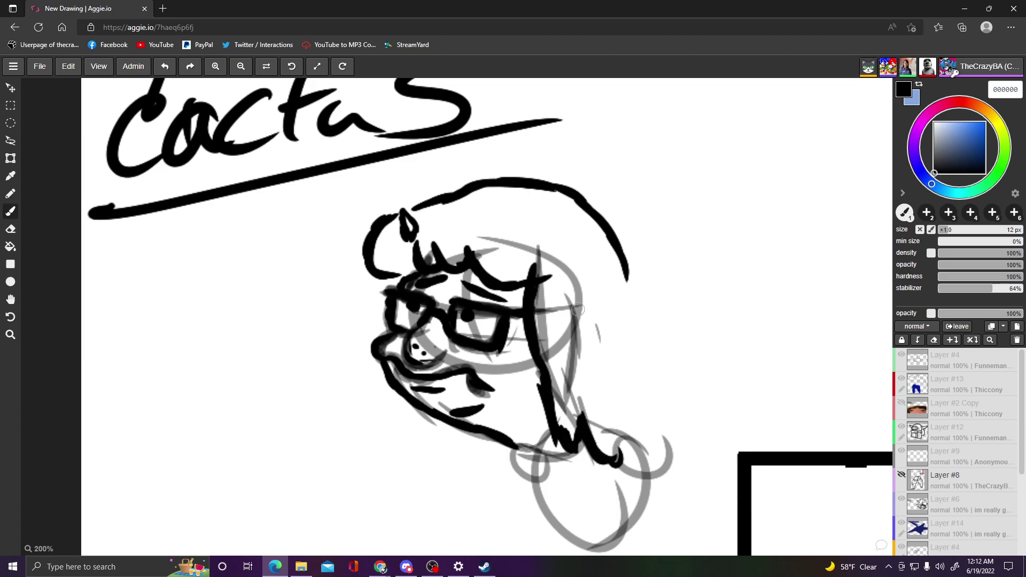
- Extend the outer hair outline down the back of the head and finish it with jagged ends at the shoulder
{"action": "mouse_move", "coordinate": [595, 225]}
{"action": "left_mouse_down"}
{"action": "mouse_move", "coordinate": [634, 283]}
{"action": "mouse_move", "coordinate": [630, 272]}
{"action": "mouse_move", "coordinate": [649, 366]}
{"action": "left_mouse_up"}
{"action": "left_click_drag", "start_coordinate": [637, 321], "coordinate": [652, 400]}
{"action": "mouse_move", "coordinate": [636, 345]}
{"action": "left_mouse_down"}
{"action": "mouse_move", "coordinate": [651, 400]}
{"action": "mouse_move", "coordinate": [663, 420]}
{"action": "mouse_move", "coordinate": [674, 414]}
{"action": "mouse_move", "coordinate": [642, 409]}
{"action": "mouse_move", "coordinate": [653, 436]}
{"action": "mouse_move", "coordinate": [634, 414]}
{"action": "mouse_move", "coordinate": [644, 452]}
{"action": "mouse_move", "coordinate": [615, 442]}
{"action": "mouse_move", "coordinate": [611, 456]}
{"action": "left_mouse_up"}
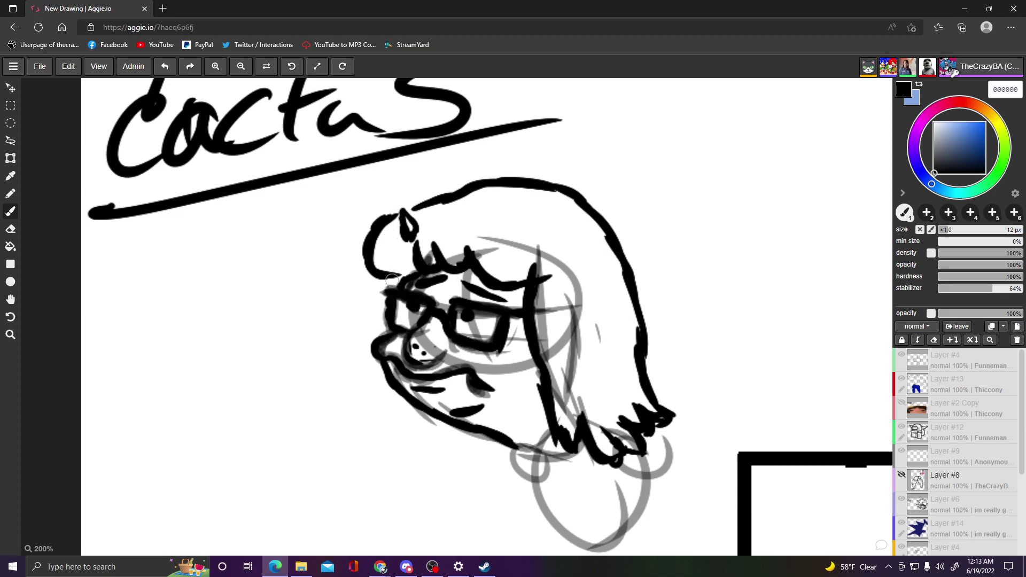
- Ink the hair on the far side of the face with ragged ends, then finish the mouth corner and chin line
{"action": "mouse_move", "coordinate": [379, 272]}
{"action": "left_mouse_down"}
{"action": "mouse_move", "coordinate": [367, 348]}
{"action": "mouse_move", "coordinate": [366, 308]}
{"action": "mouse_move", "coordinate": [375, 368]}
{"action": "mouse_move", "coordinate": [368, 335]}
{"action": "mouse_move", "coordinate": [413, 428]}
{"action": "mouse_move", "coordinate": [411, 451]}
{"action": "mouse_move", "coordinate": [417, 445]}
{"action": "mouse_move", "coordinate": [408, 447]}
{"action": "mouse_move", "coordinate": [437, 430]}
{"action": "mouse_move", "coordinate": [468, 437]}
{"action": "mouse_move", "coordinate": [465, 446]}
{"action": "mouse_move", "coordinate": [464, 436]}
{"action": "mouse_move", "coordinate": [478, 444]}
{"action": "mouse_move", "coordinate": [464, 433]}
{"action": "mouse_move", "coordinate": [493, 438]}
{"action": "left_mouse_up"}
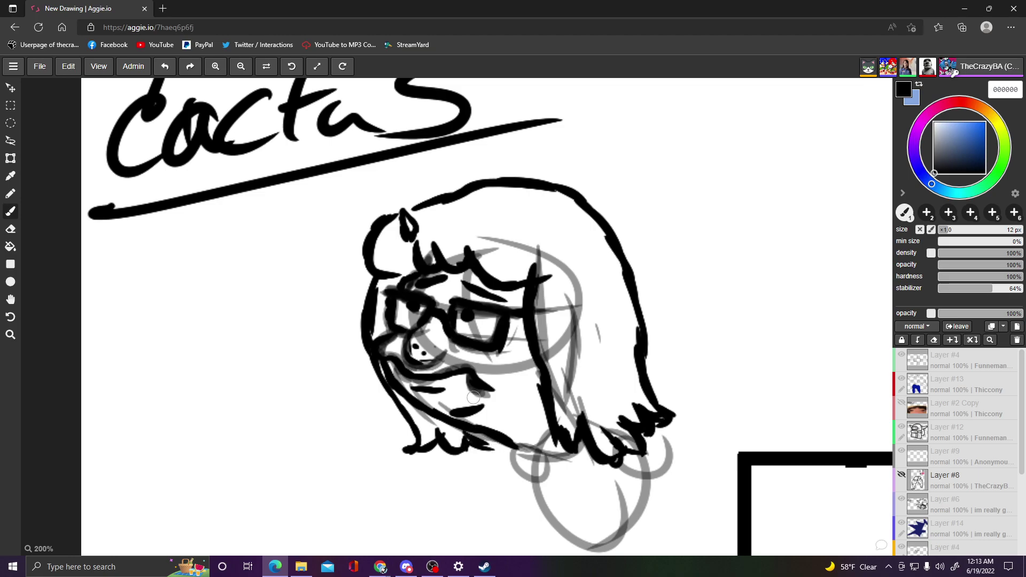
{"action": "left_click_drag", "start_coordinate": [473, 377], "coordinate": [484, 393]}
{"action": "mouse_move", "coordinate": [521, 455]}
{"action": "left_mouse_down"}
{"action": "mouse_move", "coordinate": [553, 452]}
{"action": "mouse_move", "coordinate": [557, 440]}
{"action": "left_mouse_up"}
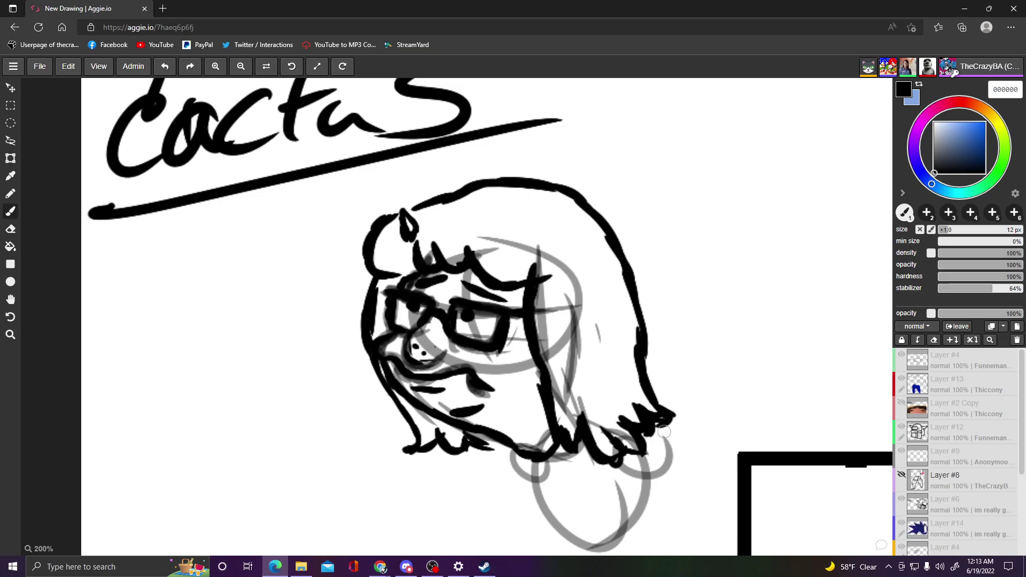
{"action": "mouse_move", "coordinate": [655, 437]}
{"action": "left_mouse_down"}
{"action": "mouse_move", "coordinate": [676, 484]}
{"action": "mouse_move", "coordinate": [665, 463]}
{"action": "mouse_move", "coordinate": [704, 498]}
{"action": "mouse_move", "coordinate": [663, 519]}
{"action": "mouse_move", "coordinate": [636, 518]}
{"action": "left_mouse_up"}
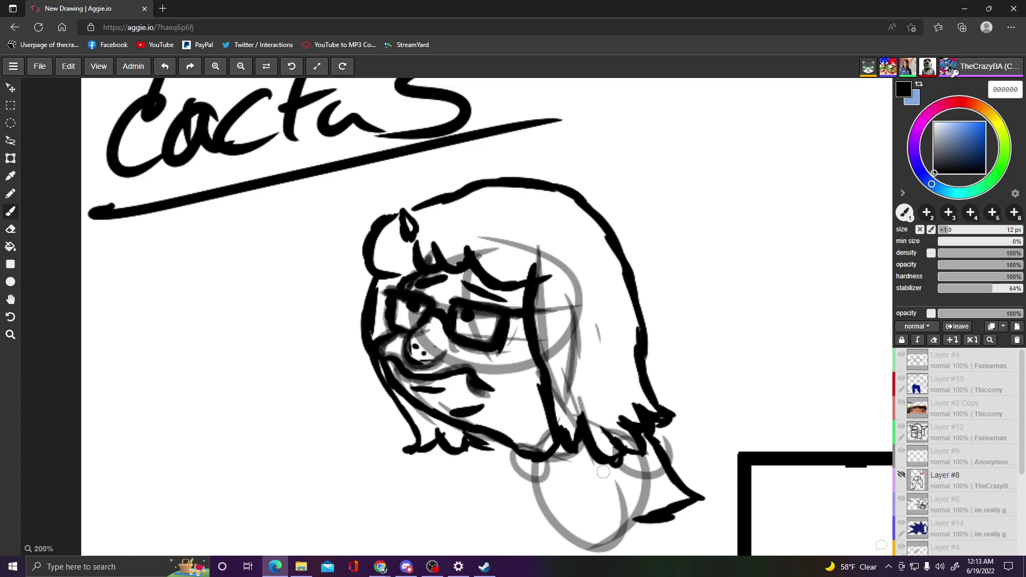
{"action": "left_click", "coordinate": [152, 60]}
{"action": "left_click", "coordinate": [152, 61]}
{"action": "left_click", "coordinate": [151, 60]}
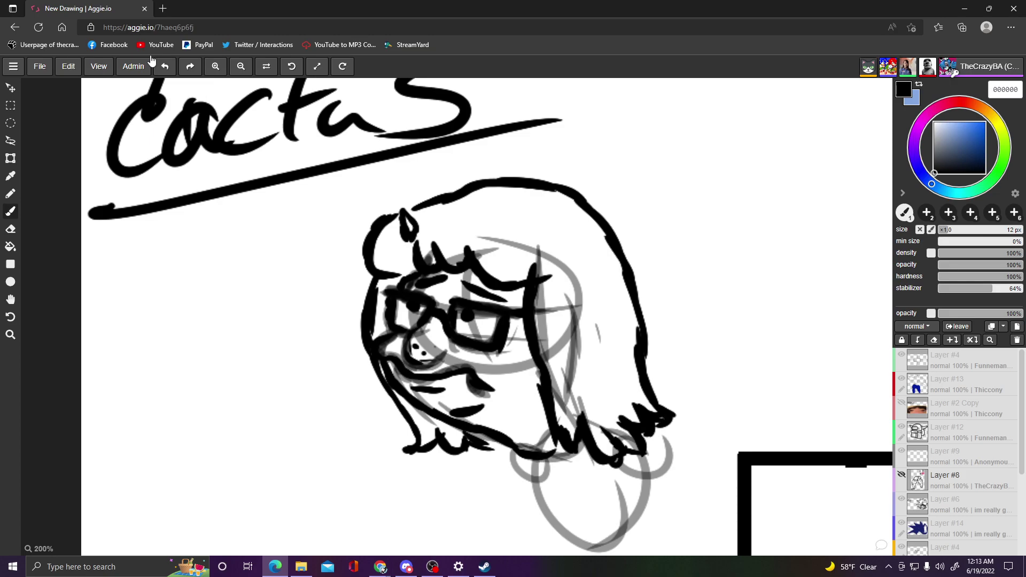
- Ink the near sleeve hanging below the back hair, with its two sides, curved hem and inner fold line
{"action": "scroll", "coordinate": [314, 319], "scroll_direction": "down", "scroll_amount": 5}
{"action": "scroll", "coordinate": [494, 455], "scroll_direction": "up", "scroll_amount": 4}
{"action": "scroll", "coordinate": [495, 455], "scroll_direction": "up", "scroll_amount": 2}
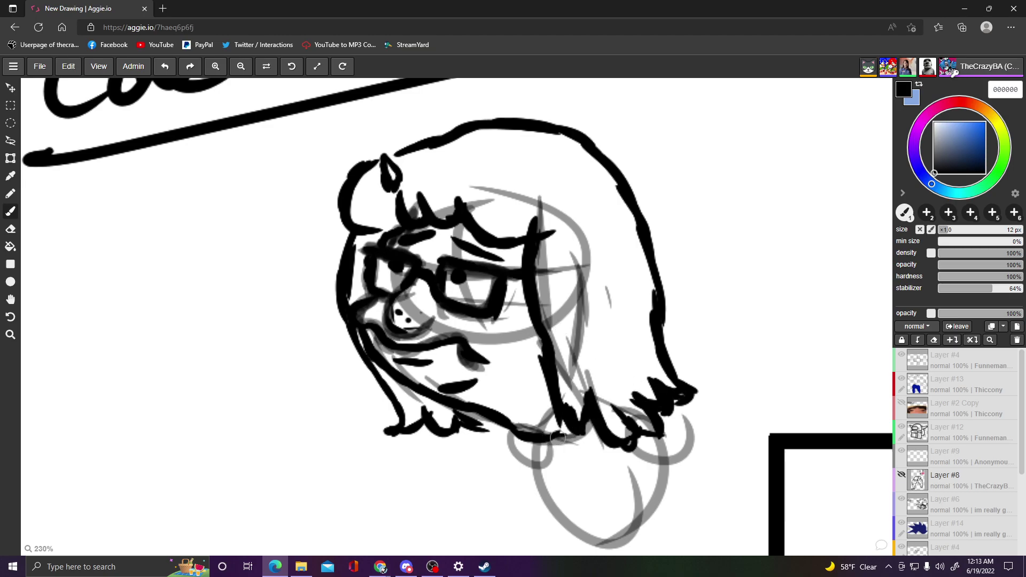
{"action": "mouse_move", "coordinate": [669, 414]}
{"action": "left_mouse_down"}
{"action": "mouse_move", "coordinate": [683, 447]}
{"action": "mouse_move", "coordinate": [667, 530]}
{"action": "left_mouse_up"}
{"action": "mouse_move", "coordinate": [600, 437]}
{"action": "left_mouse_down"}
{"action": "mouse_move", "coordinate": [583, 489]}
{"action": "mouse_move", "coordinate": [602, 534]}
{"action": "mouse_move", "coordinate": [583, 553]}
{"action": "mouse_move", "coordinate": [688, 538]}
{"action": "mouse_move", "coordinate": [700, 525]}
{"action": "left_mouse_up"}
{"action": "left_click_drag", "start_coordinate": [684, 462], "coordinate": [694, 534]}
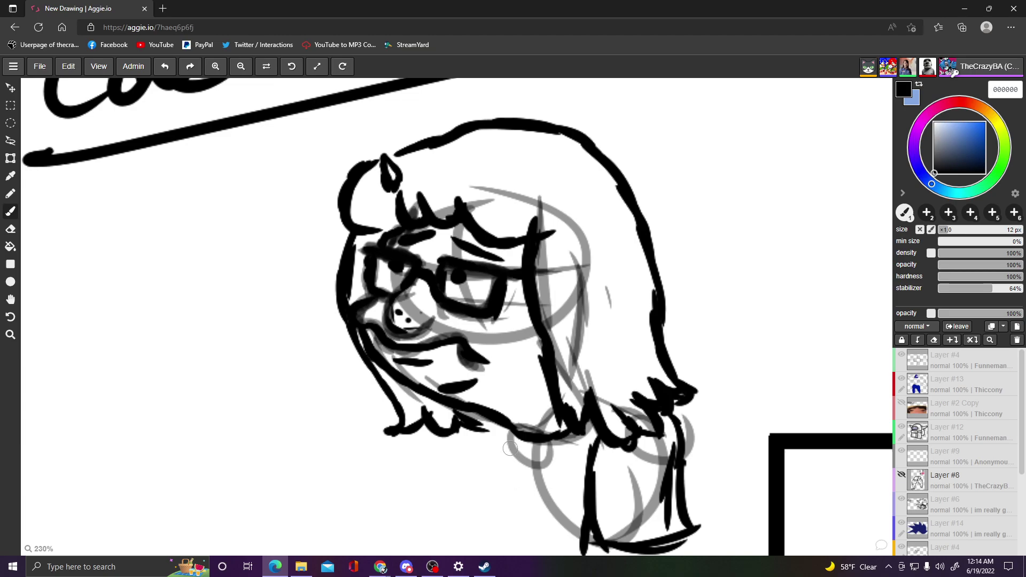
- Ink the far sleeve below the chin with both sides and its hem
{"action": "mouse_move", "coordinate": [499, 426]}
{"action": "left_mouse_down"}
{"action": "mouse_move", "coordinate": [482, 452]}
{"action": "mouse_move", "coordinate": [475, 510]}
{"action": "left_mouse_up"}
{"action": "mouse_move", "coordinate": [516, 448]}
{"action": "left_mouse_down"}
{"action": "mouse_move", "coordinate": [502, 534]}
{"action": "mouse_move", "coordinate": [506, 522]}
{"action": "mouse_move", "coordinate": [514, 556]}
{"action": "left_mouse_up"}
{"action": "mouse_move", "coordinate": [479, 517]}
{"action": "left_mouse_down"}
{"action": "mouse_move", "coordinate": [461, 542]}
{"action": "mouse_move", "coordinate": [533, 539]}
{"action": "left_mouse_up"}
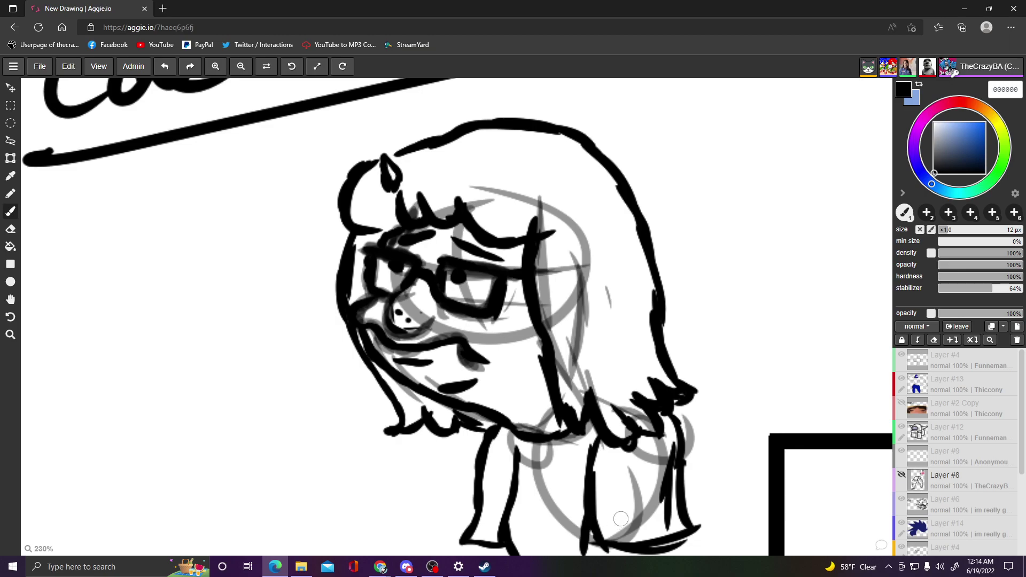
- Ink the start of the arms with short lines running down from the hems of both sleeves
{"action": "scroll", "coordinate": [518, 553], "scroll_direction": "down", "scroll_amount": 5}
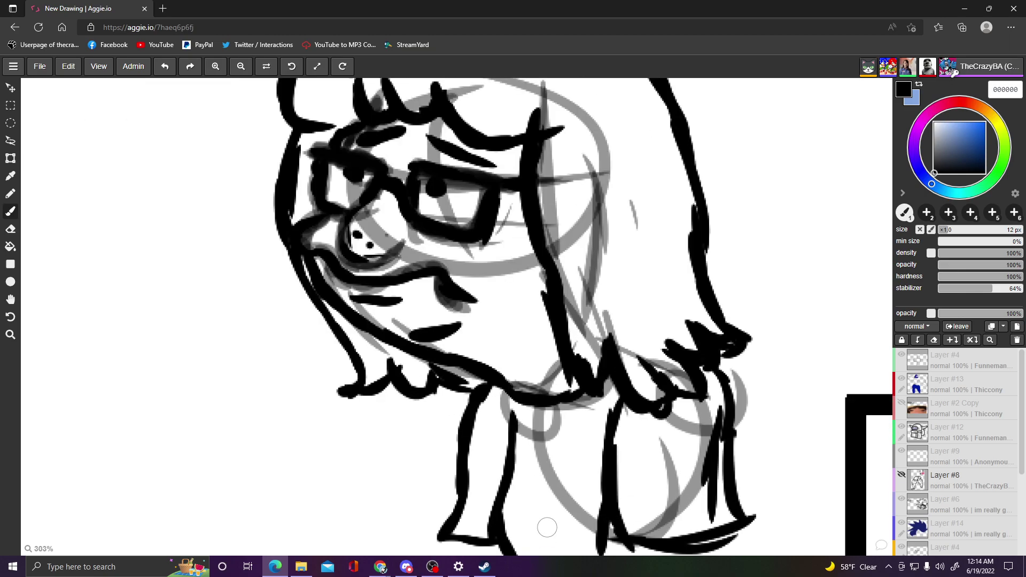
{"action": "scroll", "coordinate": [571, 559], "scroll_direction": "up", "scroll_amount": 2}
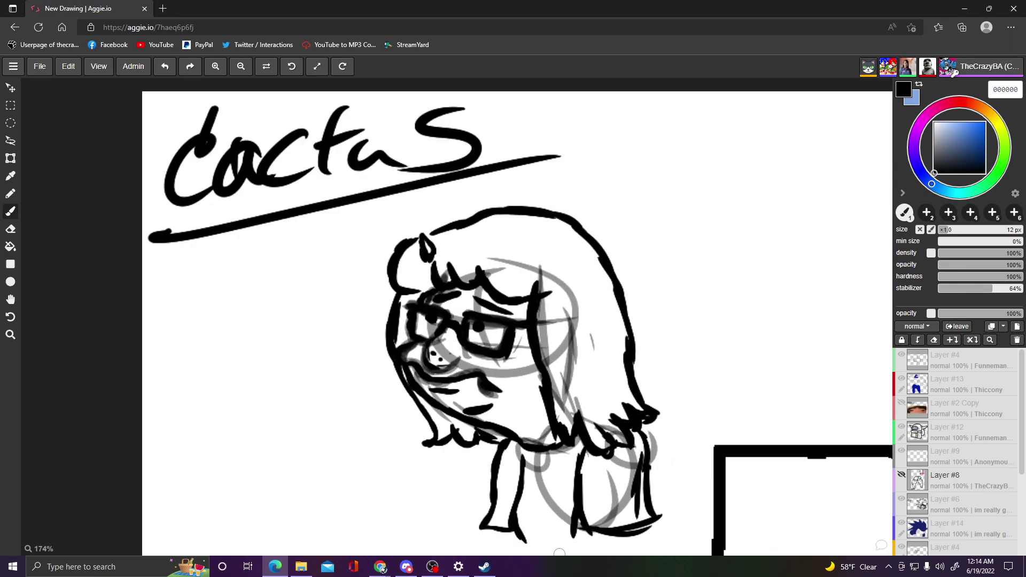
{"action": "scroll", "coordinate": [557, 557], "scroll_direction": "down", "scroll_amount": 2}
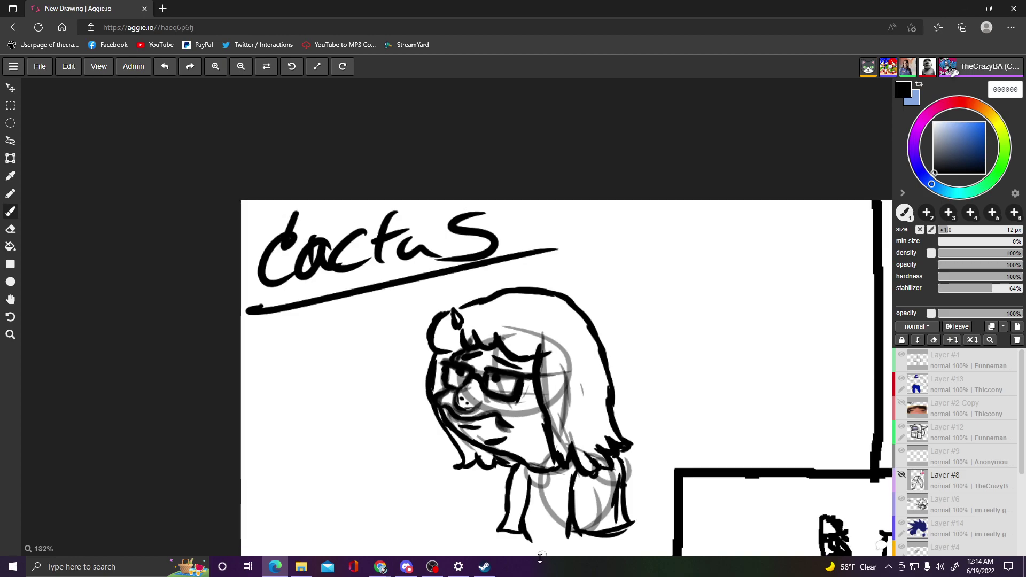
{"action": "scroll", "coordinate": [540, 558], "scroll_direction": "up", "scroll_amount": 3}
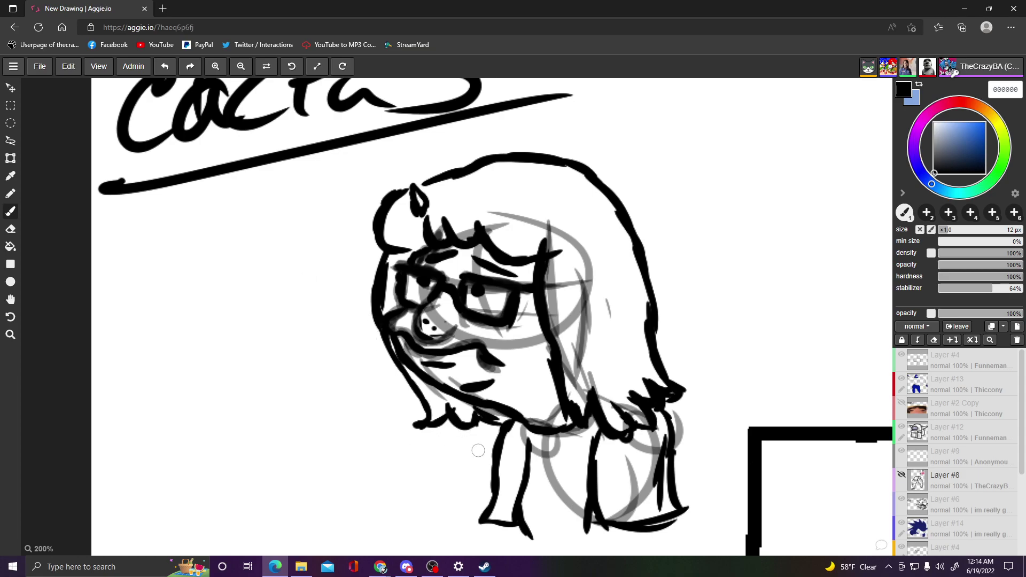
{"action": "left_click_drag", "start_coordinate": [520, 526], "coordinate": [542, 561]}
{"action": "left_click_drag", "start_coordinate": [611, 526], "coordinate": [618, 551]}
{"action": "left_click_drag", "start_coordinate": [664, 522], "coordinate": [674, 551]}
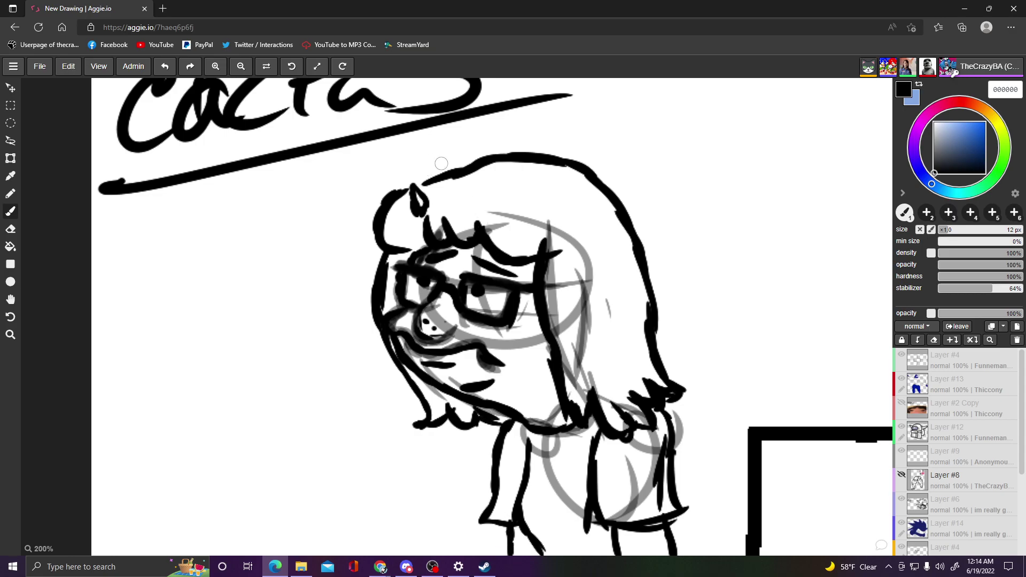
- Redraw the crown of the hair slightly higher and trim the old inner line with the 38 px eraser
{"action": "mouse_move", "coordinate": [451, 167]}
{"action": "left_mouse_down"}
{"action": "mouse_move", "coordinate": [534, 145]}
{"action": "mouse_move", "coordinate": [516, 152]}
{"action": "mouse_move", "coordinate": [557, 166]}
{"action": "mouse_move", "coordinate": [574, 159]}
{"action": "mouse_move", "coordinate": [534, 150]}
{"action": "mouse_move", "coordinate": [589, 176]}
{"action": "mouse_move", "coordinate": [564, 157]}
{"action": "mouse_move", "coordinate": [598, 193]}
{"action": "mouse_move", "coordinate": [578, 160]}
{"action": "mouse_move", "coordinate": [637, 248]}
{"action": "mouse_move", "coordinate": [632, 226]}
{"action": "mouse_move", "coordinate": [637, 265]}
{"action": "left_mouse_up"}
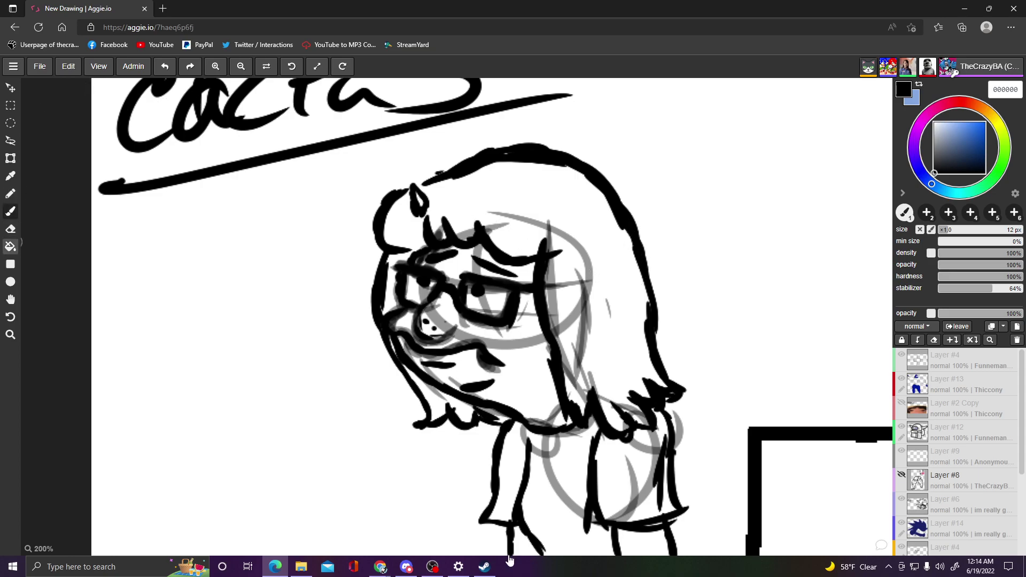
{"action": "left_click", "coordinate": [10, 228]}
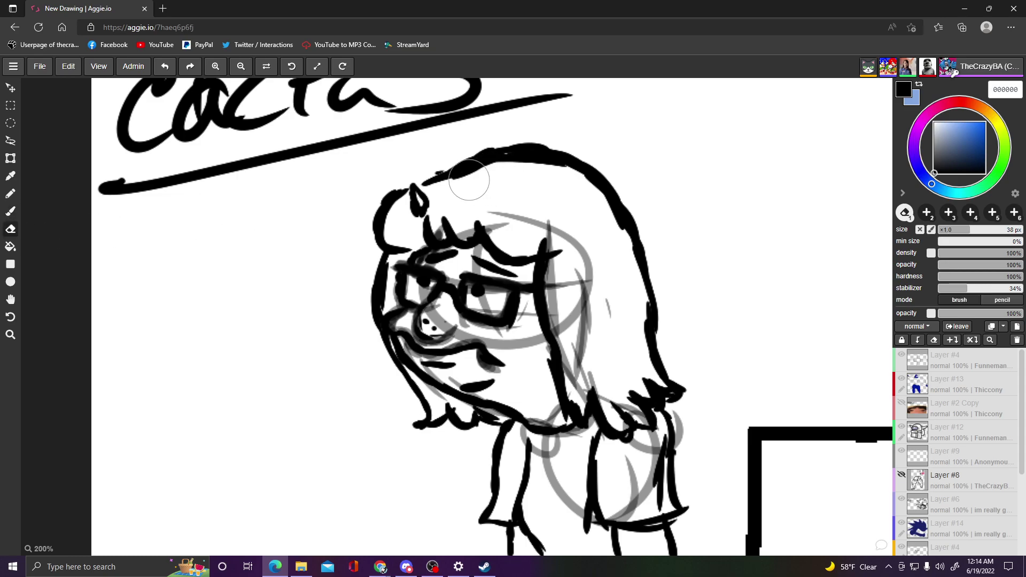
{"action": "mouse_move", "coordinate": [457, 191]}
{"action": "left_mouse_down"}
{"action": "mouse_move", "coordinate": [542, 168]}
{"action": "mouse_move", "coordinate": [583, 197]}
{"action": "mouse_move", "coordinate": [614, 236]}
{"action": "left_mouse_up"}
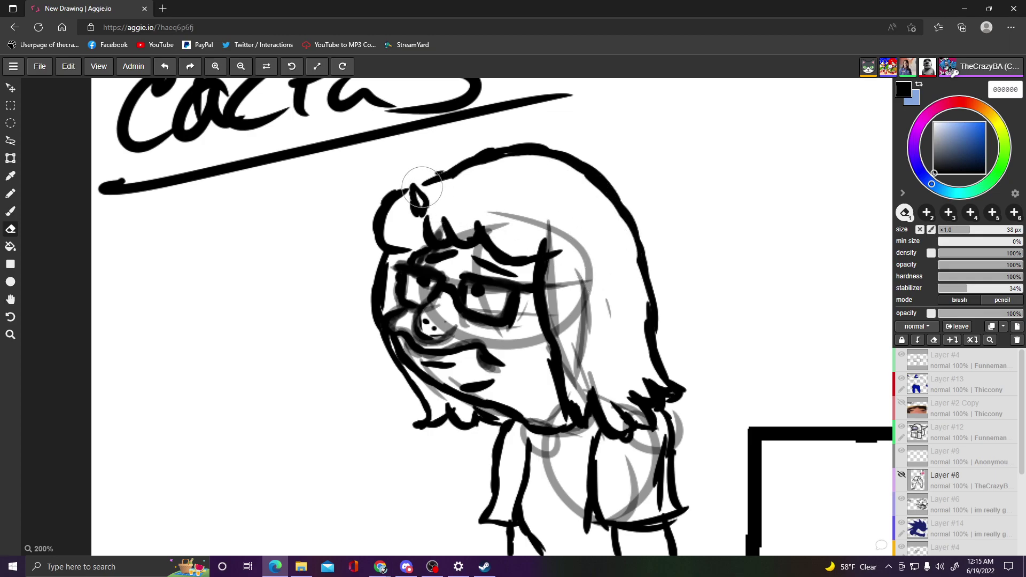
- Add small black crease lines under the eyes inside the glasses with an 8 px brush
{"action": "left_click", "coordinate": [12, 195]}
{"action": "left_click", "coordinate": [10, 211]}
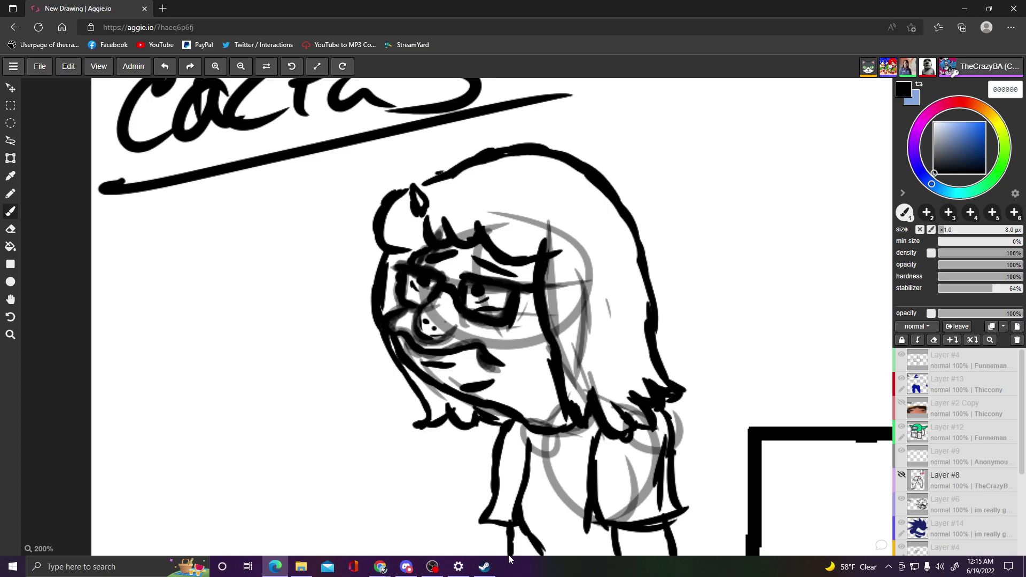
- Swap to the secondary colour and place a new empty layer directly beneath line-art Layer #11
{"action": "key", "text": "x"}
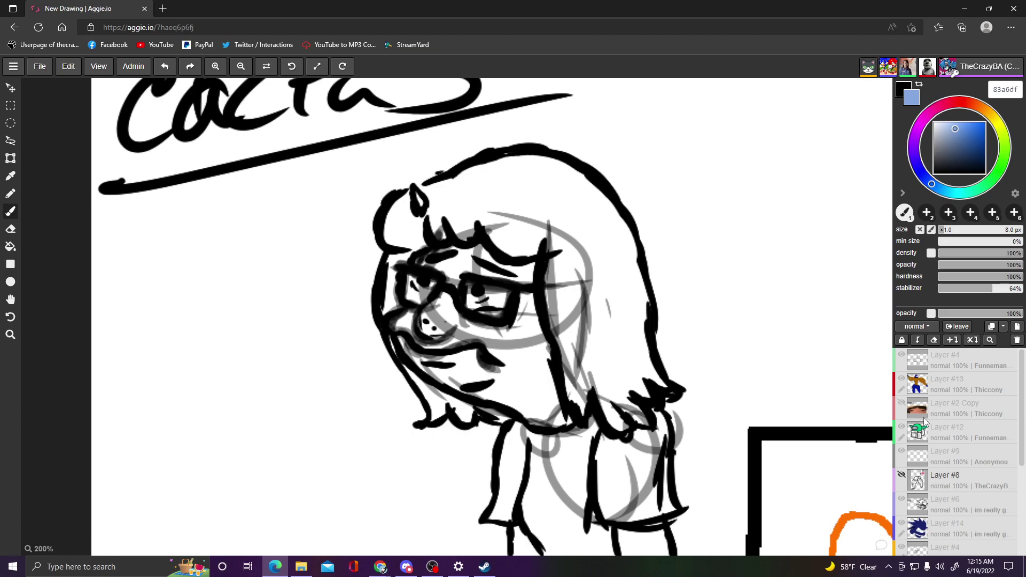
{"action": "scroll", "coordinate": [985, 422], "scroll_direction": "down", "scroll_amount": 3}
{"action": "mouse_move", "coordinate": [983, 428]}
{"action": "left_mouse_down"}
{"action": "mouse_move", "coordinate": [981, 450]}
{"action": "mouse_move", "coordinate": [962, 436]}
{"action": "left_mouse_up"}
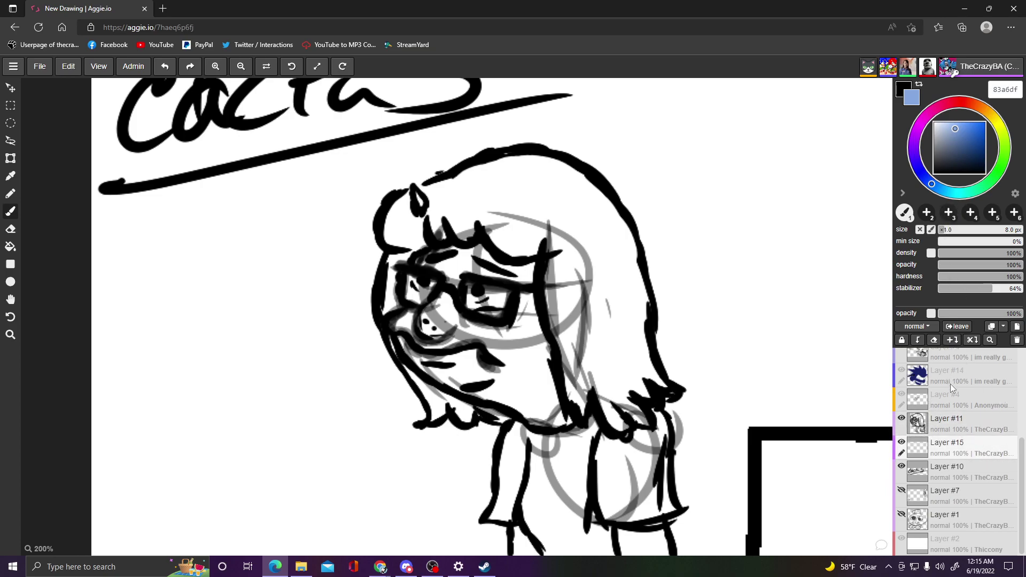
- Change the secondary colour to the dark brown 56492e
{"action": "scroll", "coordinate": [951, 382], "scroll_direction": "up", "scroll_amount": 3}
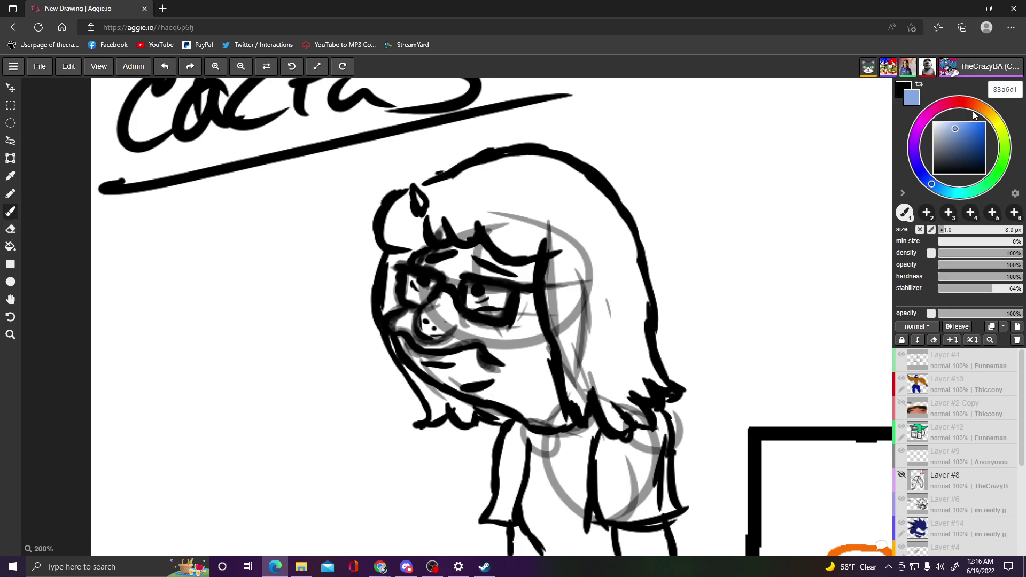
{"action": "left_click_drag", "start_coordinate": [967, 103], "coordinate": [996, 109]}
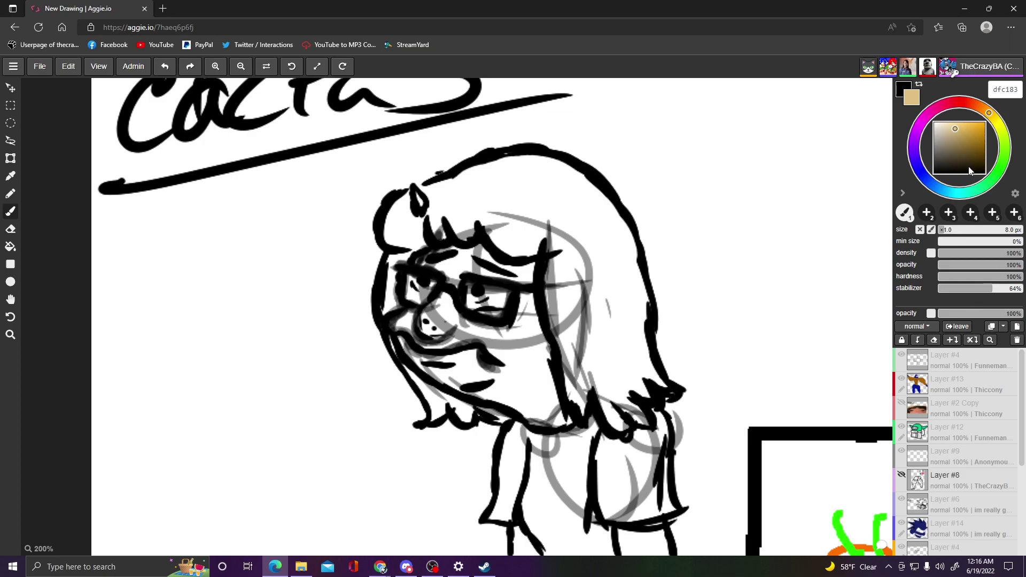
{"action": "left_click_drag", "start_coordinate": [959, 150], "coordinate": [959, 160]}
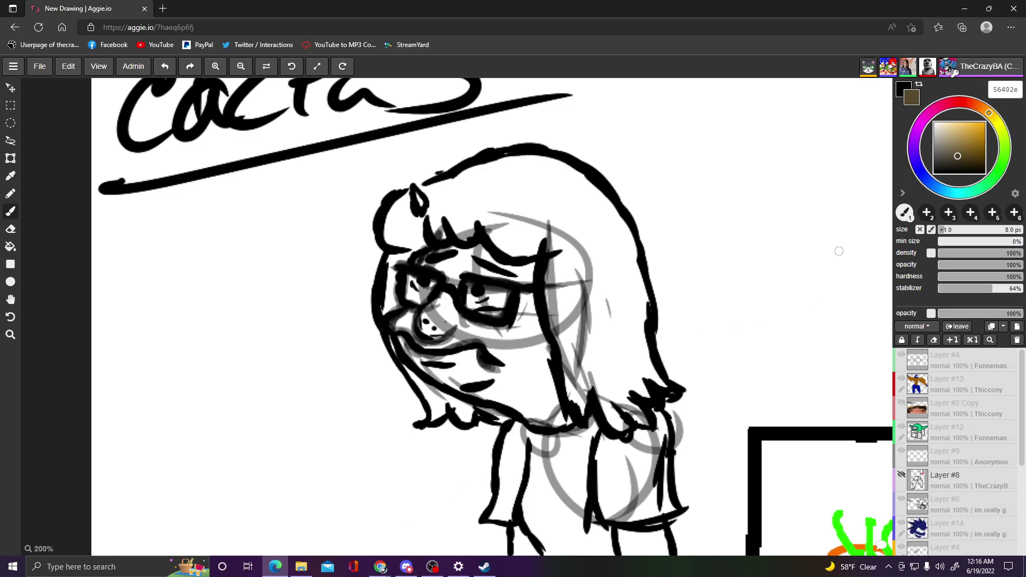
- Switch back to black and set the brush to size 59 px with 34% opacity
{"action": "left_click", "coordinate": [903, 89]}
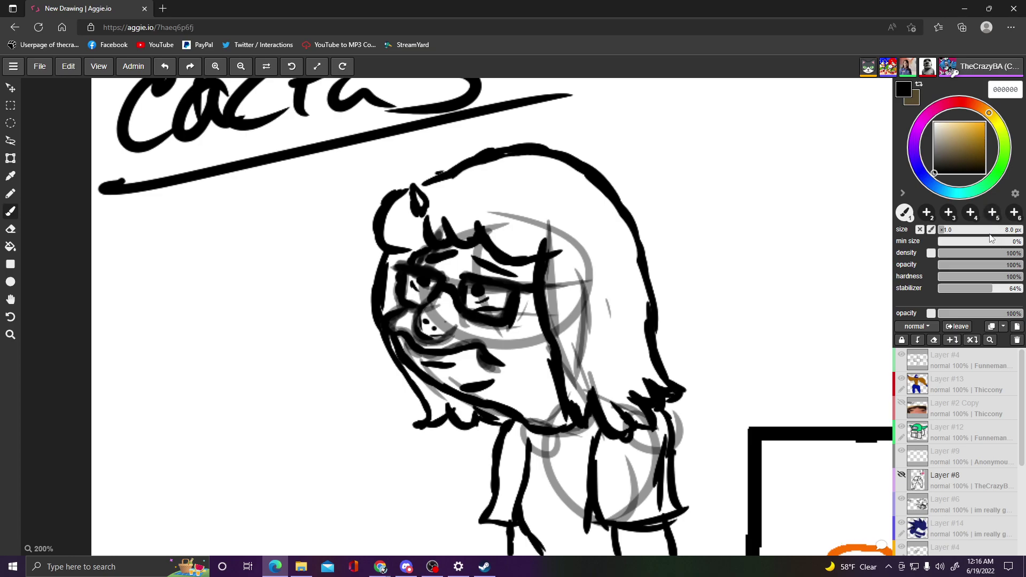
{"action": "left_click", "coordinate": [990, 230]}
{"action": "left_click_drag", "start_coordinate": [1013, 266], "coordinate": [973, 266]}
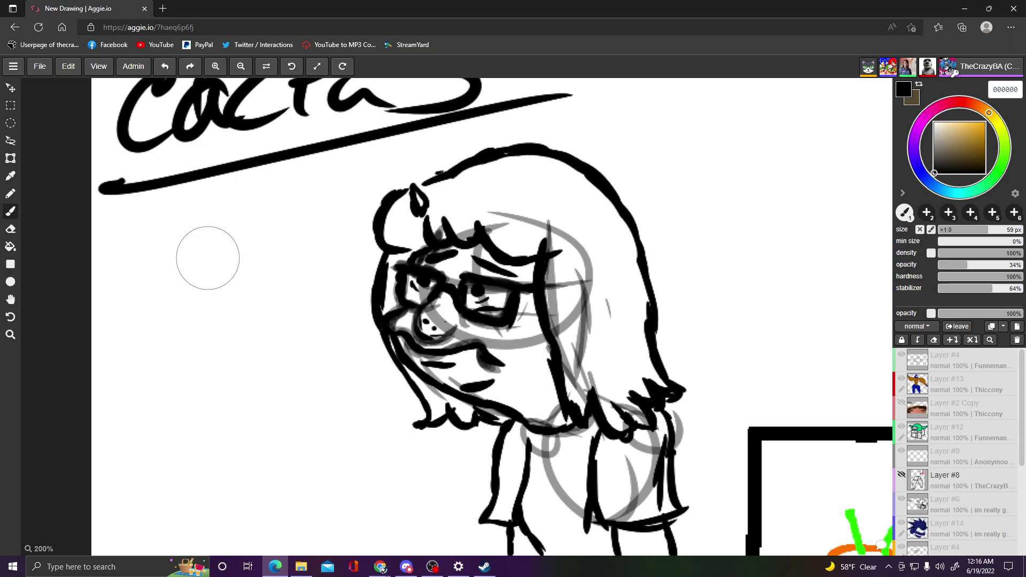
- Try a 34% opacity black shade over the hair with a 35 px brush, undo it and raise the brush opacity to 69%
{"action": "left_click_drag", "start_coordinate": [989, 230], "coordinate": [967, 230]}
{"action": "mouse_move", "coordinate": [409, 212]}
{"action": "left_mouse_down"}
{"action": "mouse_move", "coordinate": [396, 230]}
{"action": "mouse_move", "coordinate": [407, 213]}
{"action": "mouse_move", "coordinate": [398, 230]}
{"action": "mouse_move", "coordinate": [422, 225]}
{"action": "mouse_move", "coordinate": [428, 235]}
{"action": "mouse_move", "coordinate": [454, 203]}
{"action": "mouse_move", "coordinate": [425, 197]}
{"action": "mouse_move", "coordinate": [481, 203]}
{"action": "mouse_move", "coordinate": [452, 221]}
{"action": "mouse_move", "coordinate": [513, 196]}
{"action": "mouse_move", "coordinate": [532, 248]}
{"action": "mouse_move", "coordinate": [556, 219]}
{"action": "mouse_move", "coordinate": [547, 240]}
{"action": "mouse_move", "coordinate": [500, 173]}
{"action": "mouse_move", "coordinate": [518, 171]}
{"action": "mouse_move", "coordinate": [479, 166]}
{"action": "mouse_move", "coordinate": [545, 180]}
{"action": "mouse_move", "coordinate": [570, 214]}
{"action": "mouse_move", "coordinate": [585, 187]}
{"action": "mouse_move", "coordinate": [617, 256]}
{"action": "mouse_move", "coordinate": [593, 206]}
{"action": "mouse_move", "coordinate": [566, 262]}
{"action": "mouse_move", "coordinate": [559, 250]}
{"action": "left_mouse_up"}
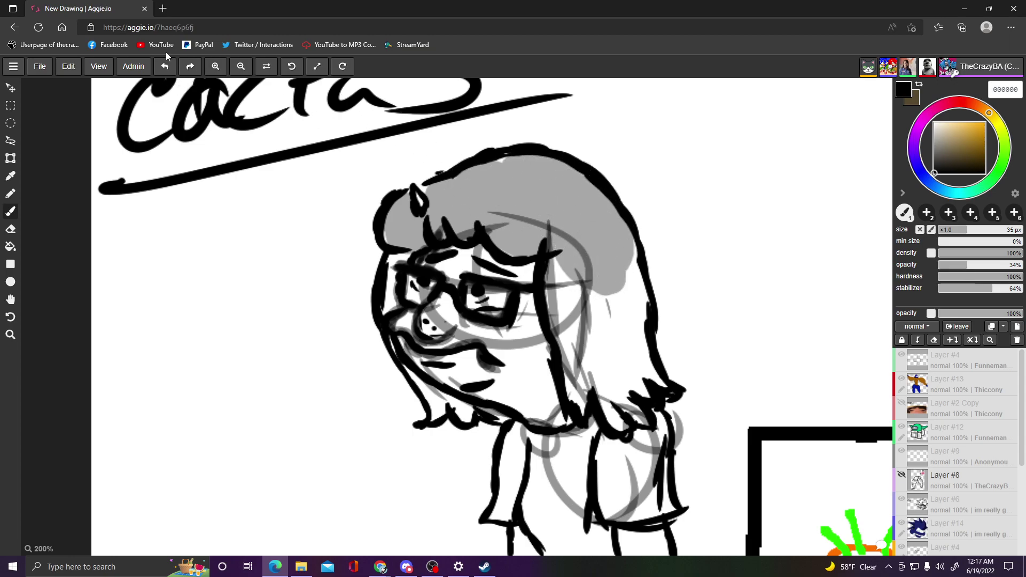
{"action": "left_click", "coordinate": [165, 66]}
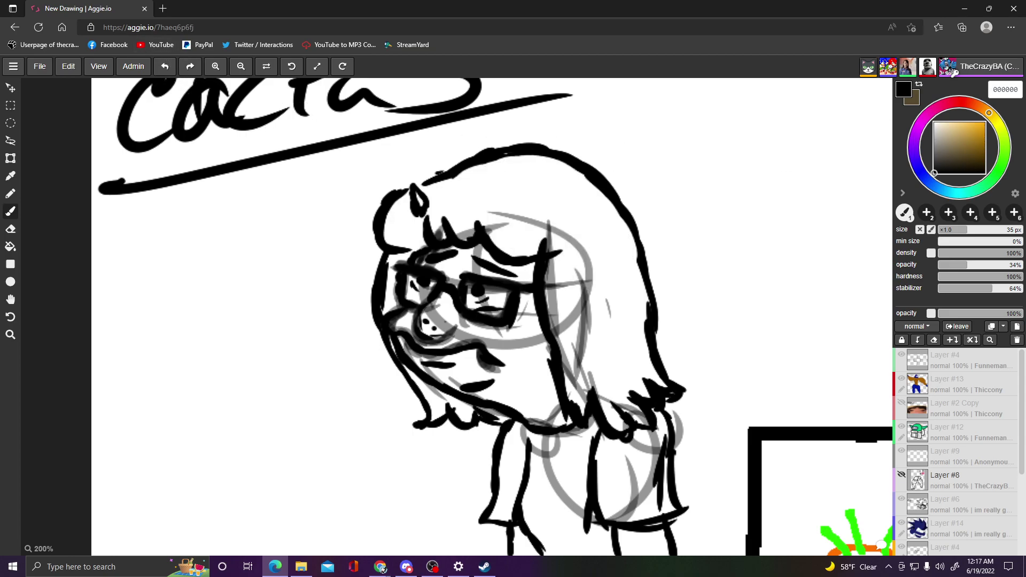
{"action": "left_click", "coordinate": [1000, 253]}
{"action": "left_click", "coordinate": [997, 265]}
{"action": "left_click", "coordinate": [1018, 253]}
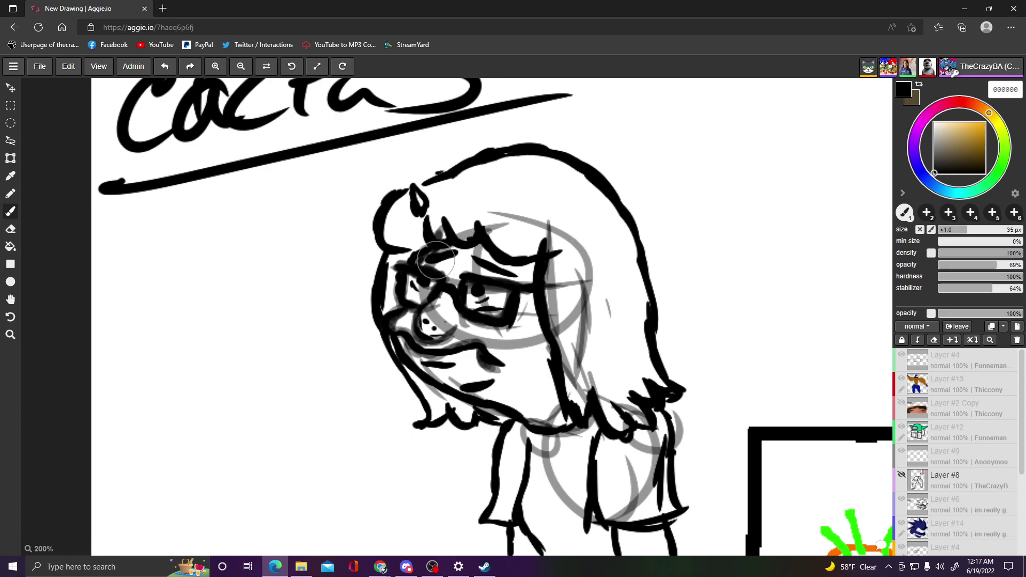
- Shade all the hair with black at 69% opacity, filling the strands below the jaw with a 9 px brush
{"action": "left_click", "coordinate": [401, 220]}
{"action": "mouse_move", "coordinate": [401, 220]}
{"action": "left_mouse_down"}
{"action": "mouse_move", "coordinate": [403, 240]}
{"action": "mouse_move", "coordinate": [403, 211]}
{"action": "mouse_move", "coordinate": [415, 234]}
{"action": "mouse_move", "coordinate": [401, 246]}
{"action": "mouse_move", "coordinate": [398, 223]}
{"action": "mouse_move", "coordinate": [415, 224]}
{"action": "mouse_move", "coordinate": [417, 240]}
{"action": "mouse_move", "coordinate": [402, 246]}
{"action": "mouse_move", "coordinate": [388, 277]}
{"action": "mouse_move", "coordinate": [387, 313]}
{"action": "mouse_move", "coordinate": [397, 263]}
{"action": "mouse_move", "coordinate": [410, 253]}
{"action": "mouse_move", "coordinate": [403, 207]}
{"action": "mouse_move", "coordinate": [414, 231]}
{"action": "mouse_move", "coordinate": [433, 231]}
{"action": "mouse_move", "coordinate": [459, 197]}
{"action": "mouse_move", "coordinate": [460, 210]}
{"action": "mouse_move", "coordinate": [438, 216]}
{"action": "mouse_move", "coordinate": [453, 191]}
{"action": "mouse_move", "coordinate": [452, 223]}
{"action": "mouse_move", "coordinate": [447, 199]}
{"action": "mouse_move", "coordinate": [475, 186]}
{"action": "mouse_move", "coordinate": [487, 210]}
{"action": "mouse_move", "coordinate": [464, 214]}
{"action": "mouse_move", "coordinate": [496, 178]}
{"action": "mouse_move", "coordinate": [529, 195]}
{"action": "mouse_move", "coordinate": [526, 252]}
{"action": "mouse_move", "coordinate": [487, 183]}
{"action": "mouse_move", "coordinate": [518, 186]}
{"action": "mouse_move", "coordinate": [524, 232]}
{"action": "mouse_move", "coordinate": [484, 225]}
{"action": "mouse_move", "coordinate": [450, 179]}
{"action": "mouse_move", "coordinate": [471, 206]}
{"action": "mouse_move", "coordinate": [437, 210]}
{"action": "mouse_move", "coordinate": [444, 199]}
{"action": "mouse_move", "coordinate": [485, 200]}
{"action": "mouse_move", "coordinate": [460, 230]}
{"action": "mouse_move", "coordinate": [443, 220]}
{"action": "mouse_move", "coordinate": [527, 196]}
{"action": "mouse_move", "coordinate": [532, 231]}
{"action": "mouse_move", "coordinate": [516, 178]}
{"action": "mouse_move", "coordinate": [571, 192]}
{"action": "mouse_move", "coordinate": [572, 253]}
{"action": "mouse_move", "coordinate": [535, 232]}
{"action": "mouse_move", "coordinate": [515, 171]}
{"action": "mouse_move", "coordinate": [521, 185]}
{"action": "mouse_move", "coordinate": [491, 181]}
{"action": "mouse_move", "coordinate": [523, 172]}
{"action": "mouse_move", "coordinate": [521, 163]}
{"action": "mouse_move", "coordinate": [588, 180]}
{"action": "mouse_move", "coordinate": [551, 166]}
{"action": "mouse_move", "coordinate": [592, 204]}
{"action": "mouse_move", "coordinate": [626, 267]}
{"action": "mouse_move", "coordinate": [620, 278]}
{"action": "mouse_move", "coordinate": [630, 272]}
{"action": "mouse_move", "coordinate": [623, 241]}
{"action": "mouse_move", "coordinate": [639, 382]}
{"action": "mouse_move", "coordinate": [655, 379]}
{"action": "mouse_move", "coordinate": [631, 377]}
{"action": "mouse_move", "coordinate": [620, 394]}
{"action": "mouse_move", "coordinate": [626, 412]}
{"action": "mouse_move", "coordinate": [636, 406]}
{"action": "mouse_move", "coordinate": [614, 408]}
{"action": "mouse_move", "coordinate": [620, 417]}
{"action": "mouse_move", "coordinate": [599, 380]}
{"action": "mouse_move", "coordinate": [577, 375]}
{"action": "mouse_move", "coordinate": [578, 406]}
{"action": "mouse_move", "coordinate": [558, 259]}
{"action": "mouse_move", "coordinate": [566, 310]}
{"action": "mouse_move", "coordinate": [593, 353]}
{"action": "mouse_move", "coordinate": [588, 262]}
{"action": "mouse_move", "coordinate": [604, 329]}
{"action": "mouse_move", "coordinate": [567, 280]}
{"action": "mouse_move", "coordinate": [556, 339]}
{"action": "left_mouse_up"}
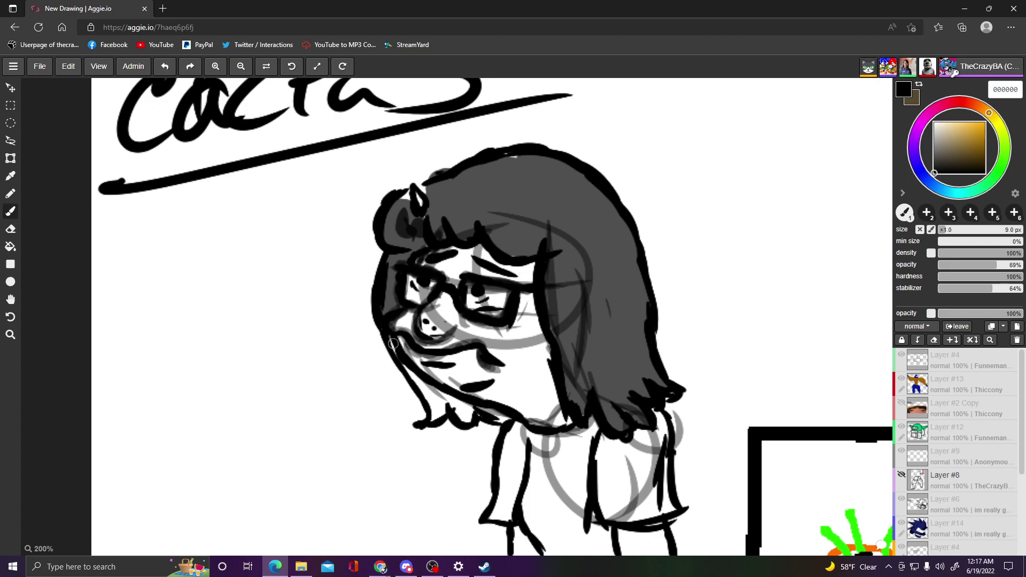
{"action": "mouse_move", "coordinate": [393, 343]}
{"action": "left_mouse_down"}
{"action": "mouse_move", "coordinate": [437, 406]}
{"action": "mouse_move", "coordinate": [435, 419]}
{"action": "mouse_move", "coordinate": [429, 387]}
{"action": "mouse_move", "coordinate": [460, 412]}
{"action": "mouse_move", "coordinate": [445, 395]}
{"action": "mouse_move", "coordinate": [472, 420]}
{"action": "left_mouse_up"}
{"action": "mouse_move", "coordinate": [471, 412]}
{"action": "left_mouse_down"}
{"action": "mouse_move", "coordinate": [479, 404]}
{"action": "mouse_move", "coordinate": [505, 419]}
{"action": "mouse_move", "coordinate": [498, 413]}
{"action": "left_mouse_up"}
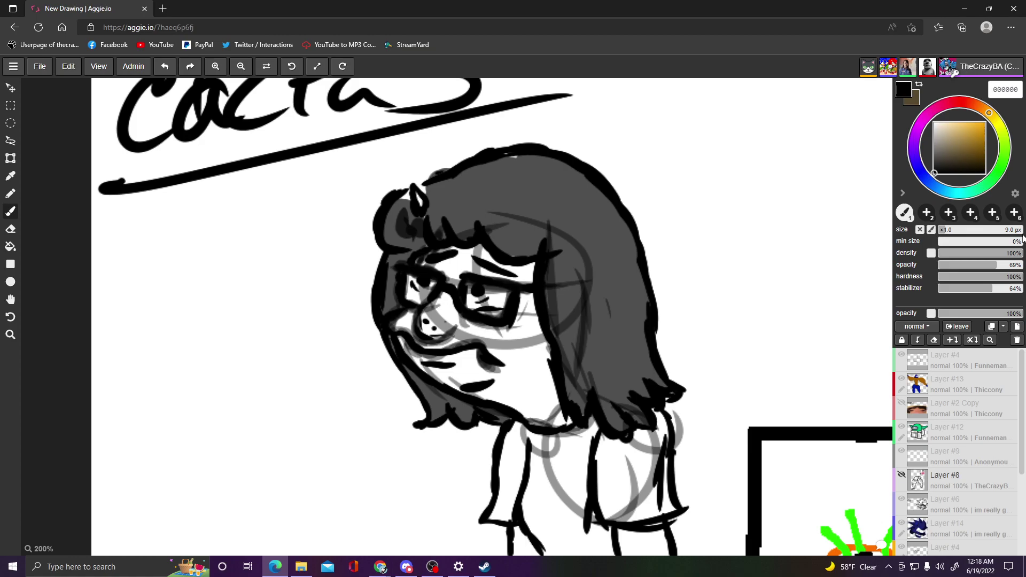
- Dab the near sleeve, undo and restore the recent paint, and make slate blue 5d7f9e the painting colour
{"action": "key", "text": "x"}
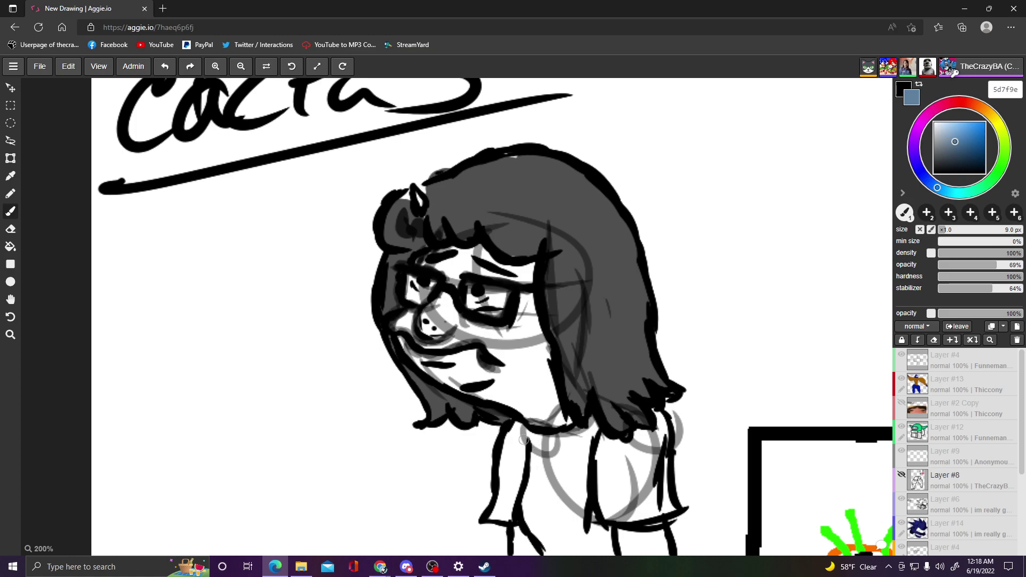
{"action": "mouse_move", "coordinate": [523, 442]}
{"action": "left_mouse_down"}
{"action": "mouse_move", "coordinate": [517, 451]}
{"action": "mouse_move", "coordinate": [524, 443]}
{"action": "left_mouse_up"}
{"action": "left_click", "coordinate": [165, 66]}
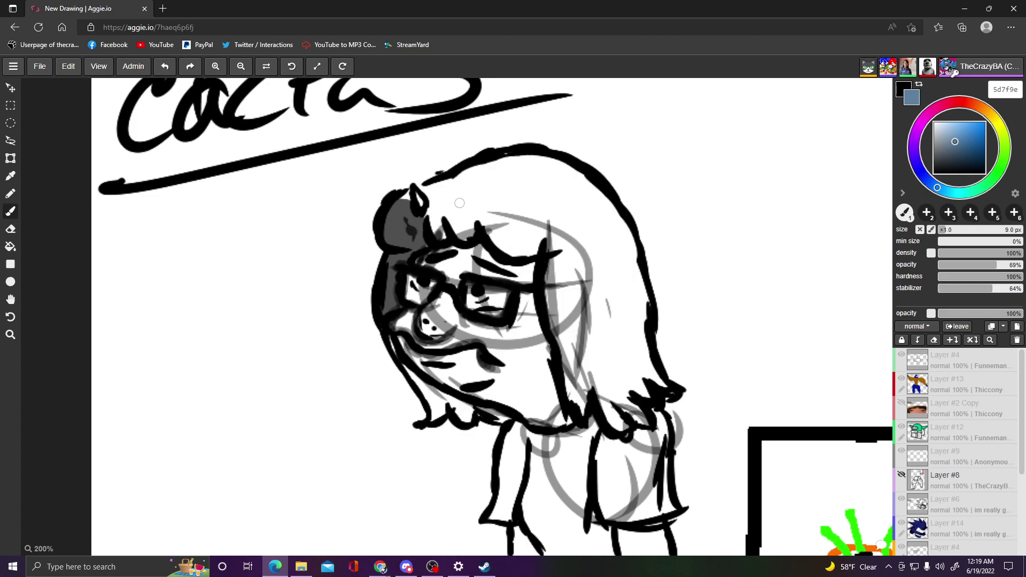
{"action": "key", "text": "ctrl+y"}
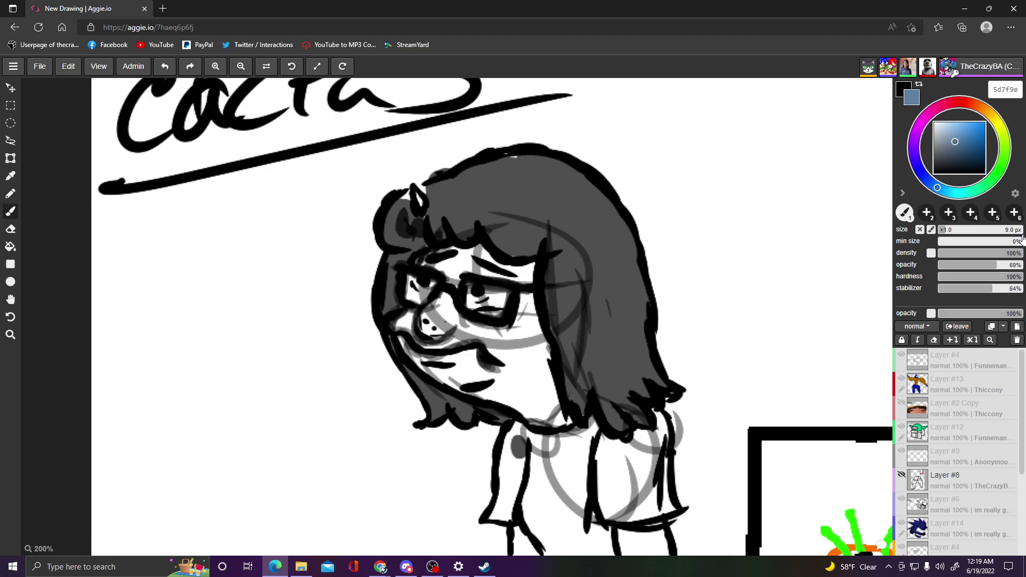
{"action": "key", "text": "x"}
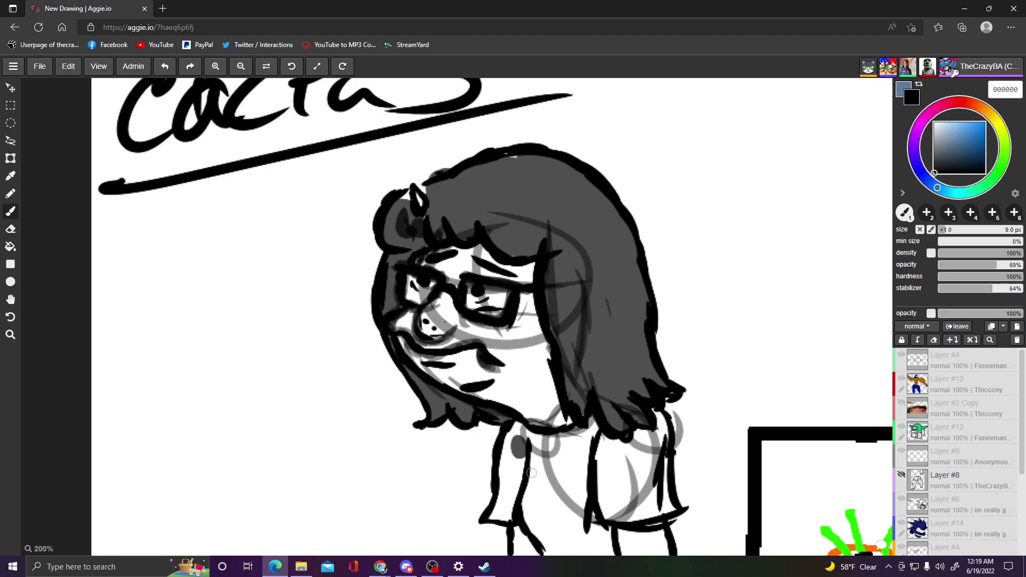
- Paint the shirt's body and both sleeves slate blue with the 9 px brush at 69% opacity
{"action": "mouse_move", "coordinate": [518, 439]}
{"action": "left_mouse_down"}
{"action": "mouse_move", "coordinate": [520, 468]}
{"action": "mouse_move", "coordinate": [516, 438]}
{"action": "mouse_move", "coordinate": [530, 447]}
{"action": "mouse_move", "coordinate": [519, 499]}
{"action": "mouse_move", "coordinate": [504, 488]}
{"action": "mouse_move", "coordinate": [521, 484]}
{"action": "mouse_move", "coordinate": [525, 515]}
{"action": "mouse_move", "coordinate": [493, 499]}
{"action": "left_mouse_up"}
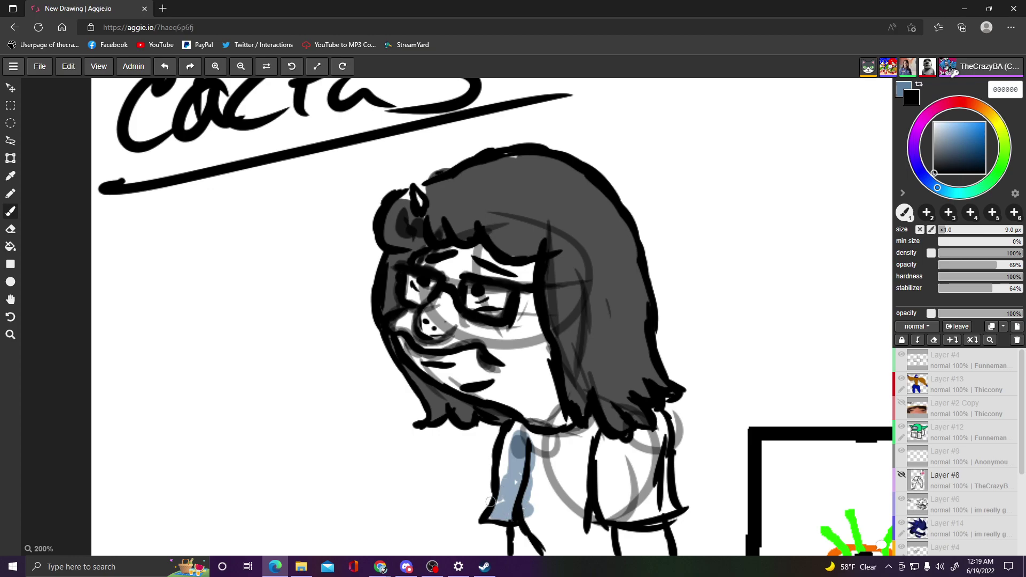
{"action": "mouse_move", "coordinate": [514, 442]}
{"action": "left_mouse_down"}
{"action": "mouse_move", "coordinate": [506, 472]}
{"action": "mouse_move", "coordinate": [509, 432]}
{"action": "mouse_move", "coordinate": [519, 433]}
{"action": "mouse_move", "coordinate": [513, 442]}
{"action": "mouse_move", "coordinate": [519, 427]}
{"action": "mouse_move", "coordinate": [517, 436]}
{"action": "mouse_move", "coordinate": [521, 429]}
{"action": "mouse_move", "coordinate": [545, 447]}
{"action": "mouse_move", "coordinate": [546, 435]}
{"action": "mouse_move", "coordinate": [592, 434]}
{"action": "mouse_move", "coordinate": [576, 431]}
{"action": "mouse_move", "coordinate": [586, 424]}
{"action": "mouse_move", "coordinate": [597, 432]}
{"action": "mouse_move", "coordinate": [593, 417]}
{"action": "mouse_move", "coordinate": [578, 456]}
{"action": "mouse_move", "coordinate": [583, 430]}
{"action": "mouse_move", "coordinate": [601, 439]}
{"action": "mouse_move", "coordinate": [628, 473]}
{"action": "mouse_move", "coordinate": [624, 482]}
{"action": "mouse_move", "coordinate": [589, 445]}
{"action": "mouse_move", "coordinate": [616, 487]}
{"action": "mouse_move", "coordinate": [587, 438]}
{"action": "mouse_move", "coordinate": [642, 462]}
{"action": "mouse_move", "coordinate": [615, 437]}
{"action": "mouse_move", "coordinate": [642, 466]}
{"action": "mouse_move", "coordinate": [634, 432]}
{"action": "mouse_move", "coordinate": [654, 445]}
{"action": "mouse_move", "coordinate": [662, 415]}
{"action": "mouse_move", "coordinate": [673, 479]}
{"action": "mouse_move", "coordinate": [656, 448]}
{"action": "mouse_move", "coordinate": [670, 492]}
{"action": "mouse_move", "coordinate": [663, 514]}
{"action": "mouse_move", "coordinate": [657, 454]}
{"action": "mouse_move", "coordinate": [658, 504]}
{"action": "mouse_move", "coordinate": [601, 517]}
{"action": "mouse_move", "coordinate": [604, 485]}
{"action": "mouse_move", "coordinate": [614, 505]}
{"action": "mouse_move", "coordinate": [601, 489]}
{"action": "mouse_move", "coordinate": [626, 484]}
{"action": "mouse_move", "coordinate": [618, 464]}
{"action": "mouse_move", "coordinate": [642, 481]}
{"action": "mouse_move", "coordinate": [634, 516]}
{"action": "mouse_move", "coordinate": [649, 505]}
{"action": "mouse_move", "coordinate": [647, 456]}
{"action": "left_mouse_up"}
{"action": "mouse_move", "coordinate": [580, 490]}
{"action": "left_mouse_down"}
{"action": "mouse_move", "coordinate": [584, 451]}
{"action": "mouse_move", "coordinate": [577, 499]}
{"action": "mouse_move", "coordinate": [567, 467]}
{"action": "mouse_move", "coordinate": [577, 444]}
{"action": "left_mouse_up"}
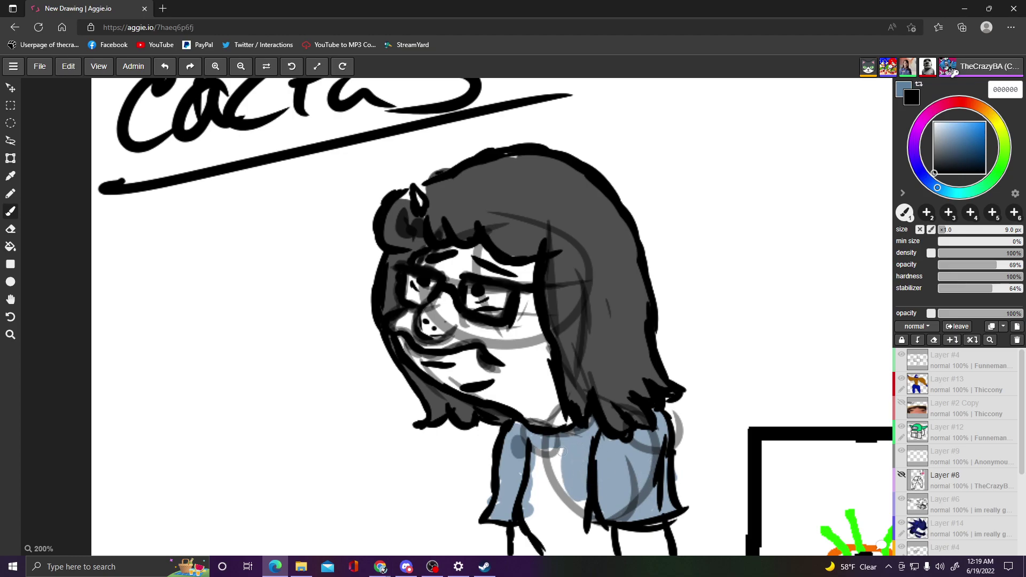
{"action": "mouse_move", "coordinate": [582, 488]}
{"action": "left_mouse_down"}
{"action": "mouse_move", "coordinate": [553, 484]}
{"action": "mouse_move", "coordinate": [548, 461]}
{"action": "mouse_move", "coordinate": [552, 446]}
{"action": "mouse_move", "coordinate": [559, 451]}
{"action": "mouse_move", "coordinate": [554, 483]}
{"action": "mouse_move", "coordinate": [535, 467]}
{"action": "mouse_move", "coordinate": [541, 448]}
{"action": "mouse_move", "coordinate": [541, 547]}
{"action": "mouse_move", "coordinate": [529, 522]}
{"action": "mouse_move", "coordinate": [558, 549]}
{"action": "mouse_move", "coordinate": [542, 489]}
{"action": "mouse_move", "coordinate": [555, 487]}
{"action": "mouse_move", "coordinate": [579, 541]}
{"action": "mouse_move", "coordinate": [572, 463]}
{"action": "mouse_move", "coordinate": [589, 476]}
{"action": "mouse_move", "coordinate": [607, 547]}
{"action": "mouse_move", "coordinate": [595, 531]}
{"action": "mouse_move", "coordinate": [576, 553]}
{"action": "mouse_move", "coordinate": [564, 500]}
{"action": "mouse_move", "coordinate": [561, 546]}
{"action": "mouse_move", "coordinate": [549, 503]}
{"action": "left_mouse_up"}
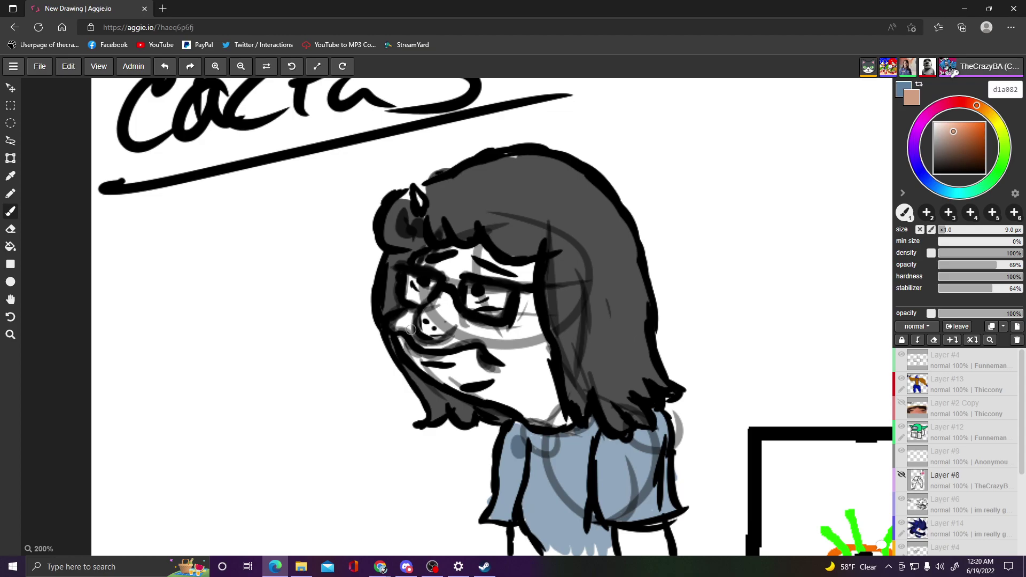
- Dab beside the nose, undo and restore the recent paint, and make skin tone d1a082 the painting colour
{"action": "left_click_drag", "start_coordinate": [401, 327], "coordinate": [402, 326]}
{"action": "left_click", "coordinate": [164, 66]}
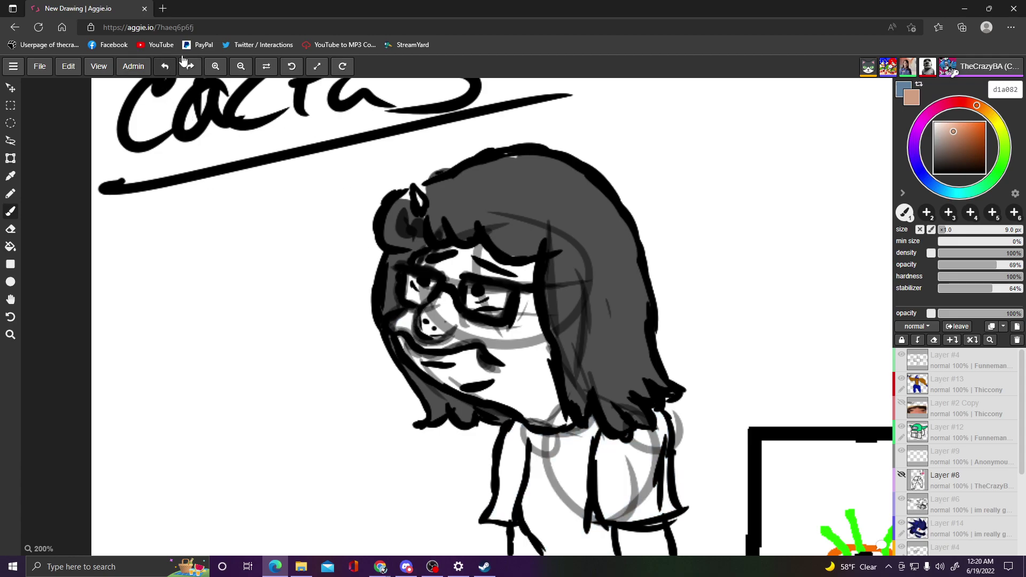
{"action": "left_click", "coordinate": [190, 66]}
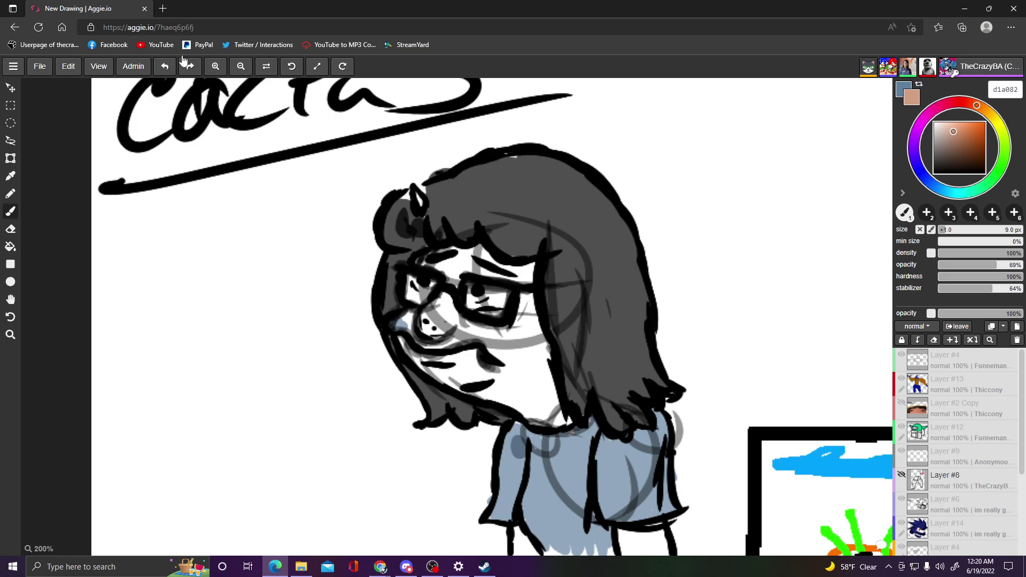
{"action": "key", "text": "x"}
- Paint the face, nose and both arms with the skin tone, leaving the eyes inside the glasses white
{"action": "mouse_move", "coordinate": [395, 306]}
{"action": "left_mouse_down"}
{"action": "mouse_move", "coordinate": [404, 336]}
{"action": "mouse_move", "coordinate": [394, 326]}
{"action": "mouse_move", "coordinate": [413, 351]}
{"action": "mouse_move", "coordinate": [402, 313]}
{"action": "mouse_move", "coordinate": [415, 321]}
{"action": "mouse_move", "coordinate": [416, 349]}
{"action": "mouse_move", "coordinate": [412, 310]}
{"action": "mouse_move", "coordinate": [428, 329]}
{"action": "mouse_move", "coordinate": [425, 374]}
{"action": "mouse_move", "coordinate": [413, 356]}
{"action": "mouse_move", "coordinate": [423, 322]}
{"action": "mouse_move", "coordinate": [451, 353]}
{"action": "mouse_move", "coordinate": [446, 376]}
{"action": "mouse_move", "coordinate": [434, 343]}
{"action": "mouse_move", "coordinate": [449, 332]}
{"action": "mouse_move", "coordinate": [462, 386]}
{"action": "mouse_move", "coordinate": [436, 376]}
{"action": "mouse_move", "coordinate": [429, 360]}
{"action": "mouse_move", "coordinate": [453, 353]}
{"action": "mouse_move", "coordinate": [476, 368]}
{"action": "mouse_move", "coordinate": [476, 384]}
{"action": "mouse_move", "coordinate": [452, 333]}
{"action": "mouse_move", "coordinate": [468, 339]}
{"action": "mouse_move", "coordinate": [512, 390]}
{"action": "mouse_move", "coordinate": [501, 396]}
{"action": "mouse_move", "coordinate": [477, 368]}
{"action": "mouse_move", "coordinate": [495, 403]}
{"action": "mouse_move", "coordinate": [519, 404]}
{"action": "mouse_move", "coordinate": [489, 336]}
{"action": "mouse_move", "coordinate": [546, 415]}
{"action": "mouse_move", "coordinate": [537, 419]}
{"action": "mouse_move", "coordinate": [507, 379]}
{"action": "left_mouse_up"}
{"action": "mouse_move", "coordinate": [531, 420]}
{"action": "left_mouse_down"}
{"action": "mouse_move", "coordinate": [528, 364]}
{"action": "mouse_move", "coordinate": [571, 421]}
{"action": "mouse_move", "coordinate": [539, 371]}
{"action": "mouse_move", "coordinate": [538, 356]}
{"action": "mouse_move", "coordinate": [546, 379]}
{"action": "mouse_move", "coordinate": [553, 349]}
{"action": "mouse_move", "coordinate": [539, 354]}
{"action": "mouse_move", "coordinate": [534, 295]}
{"action": "mouse_move", "coordinate": [525, 315]}
{"action": "mouse_move", "coordinate": [539, 258]}
{"action": "mouse_move", "coordinate": [522, 296]}
{"action": "mouse_move", "coordinate": [498, 258]}
{"action": "mouse_move", "coordinate": [493, 276]}
{"action": "mouse_move", "coordinate": [465, 246]}
{"action": "left_mouse_up"}
{"action": "mouse_move", "coordinate": [459, 257]}
{"action": "left_mouse_down"}
{"action": "mouse_move", "coordinate": [436, 255]}
{"action": "mouse_move", "coordinate": [425, 266]}
{"action": "mouse_move", "coordinate": [442, 266]}
{"action": "mouse_move", "coordinate": [442, 245]}
{"action": "mouse_move", "coordinate": [461, 245]}
{"action": "mouse_move", "coordinate": [449, 293]}
{"action": "mouse_move", "coordinate": [453, 285]}
{"action": "mouse_move", "coordinate": [474, 341]}
{"action": "mouse_move", "coordinate": [495, 324]}
{"action": "mouse_move", "coordinate": [489, 312]}
{"action": "mouse_move", "coordinate": [514, 318]}
{"action": "mouse_move", "coordinate": [509, 352]}
{"action": "mouse_move", "coordinate": [471, 316]}
{"action": "mouse_move", "coordinate": [539, 356]}
{"action": "mouse_move", "coordinate": [537, 367]}
{"action": "mouse_move", "coordinate": [513, 316]}
{"action": "mouse_move", "coordinate": [525, 307]}
{"action": "mouse_move", "coordinate": [523, 338]}
{"action": "left_mouse_up"}
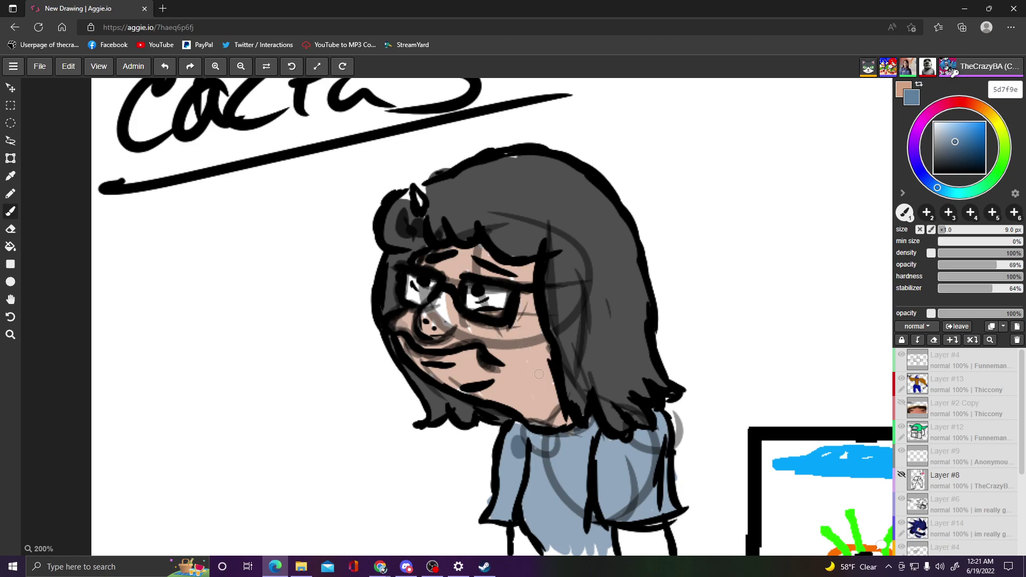
{"action": "mouse_move", "coordinate": [447, 322]}
{"action": "left_mouse_down"}
{"action": "mouse_move", "coordinate": [445, 298]}
{"action": "mouse_move", "coordinate": [423, 320]}
{"action": "left_mouse_up"}
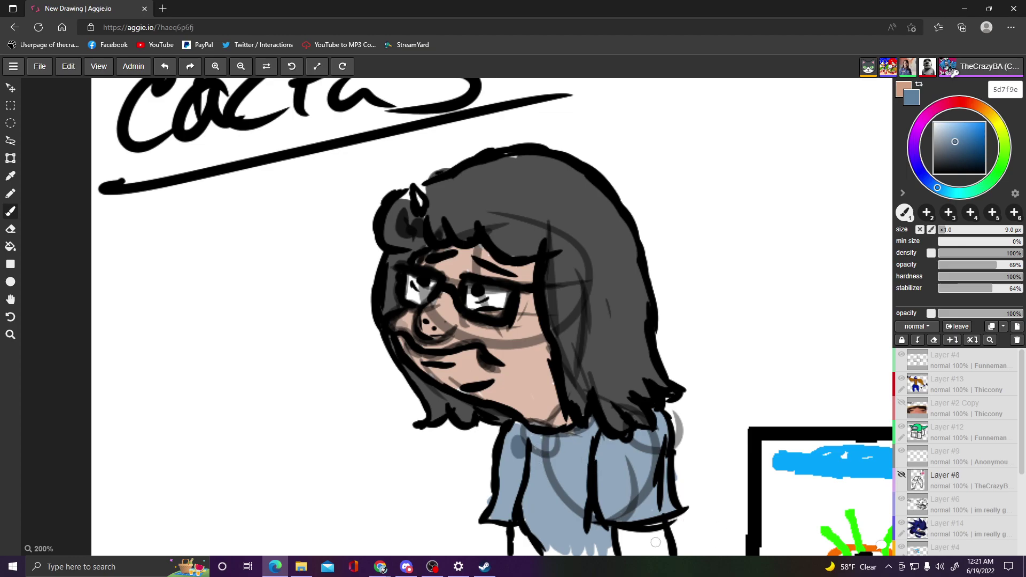
{"action": "mouse_move", "coordinate": [642, 533]}
{"action": "left_mouse_down"}
{"action": "mouse_move", "coordinate": [624, 530]}
{"action": "mouse_move", "coordinate": [629, 554]}
{"action": "mouse_move", "coordinate": [649, 532]}
{"action": "mouse_move", "coordinate": [662, 535]}
{"action": "mouse_move", "coordinate": [664, 553]}
{"action": "mouse_move", "coordinate": [662, 532]}
{"action": "left_mouse_up"}
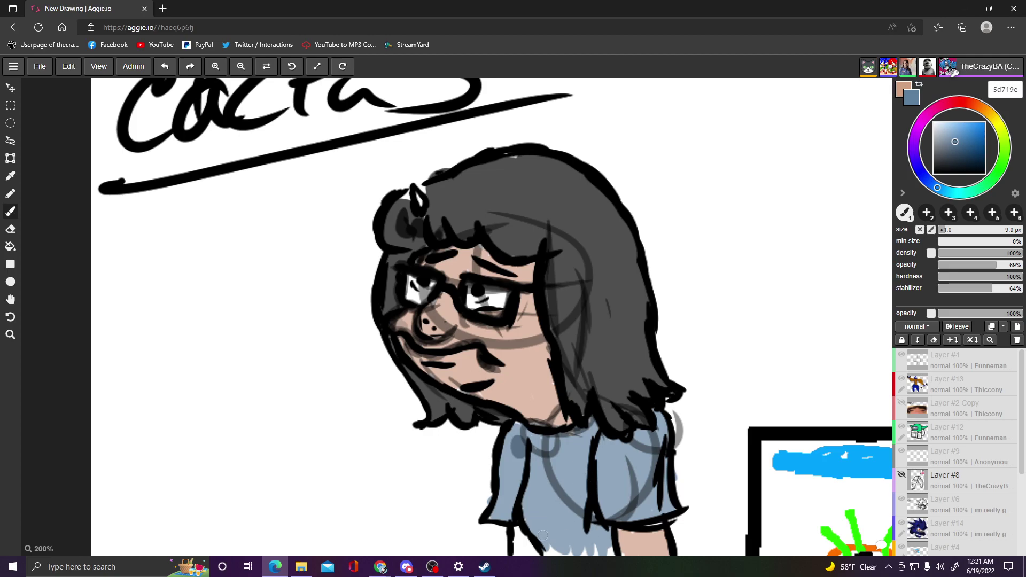
{"action": "mouse_move", "coordinate": [514, 540]}
{"action": "left_mouse_down"}
{"action": "mouse_move", "coordinate": [517, 551]}
{"action": "mouse_move", "coordinate": [522, 538]}
{"action": "left_mouse_up"}
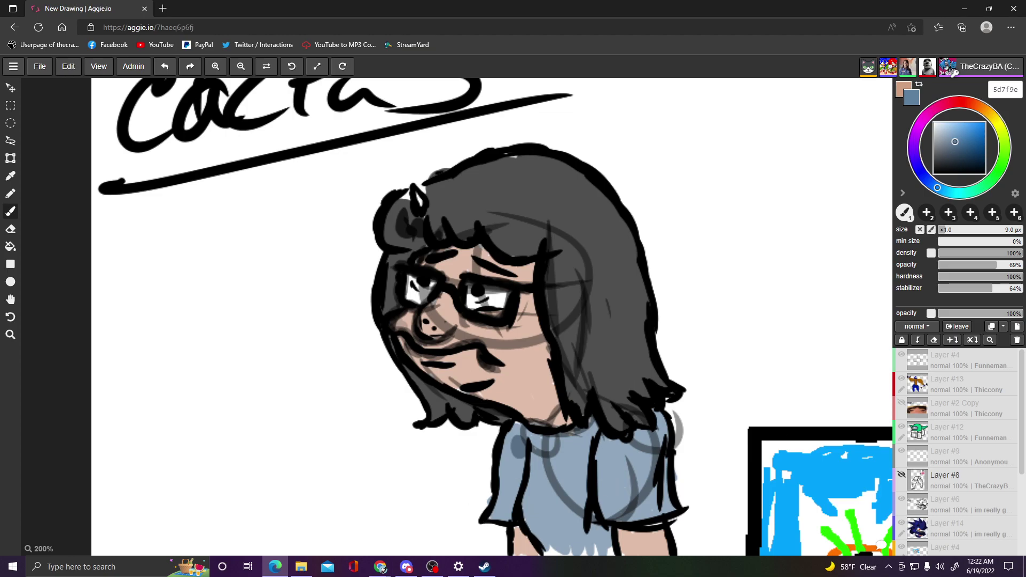
- Examine the whole shared canvas, comparing the Cactus panel with the other artists' panels
{"action": "left_click", "coordinate": [381, 567]}
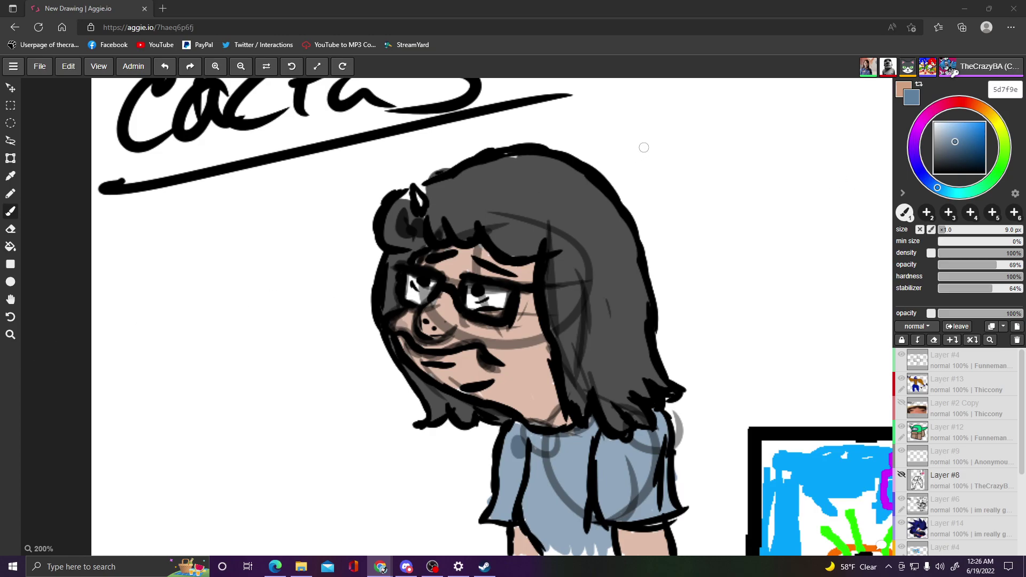
{"action": "scroll", "coordinate": [706, 169], "scroll_direction": "up", "scroll_amount": 2}
{"action": "scroll", "coordinate": [705, 169], "scroll_direction": "down", "scroll_amount": 15}
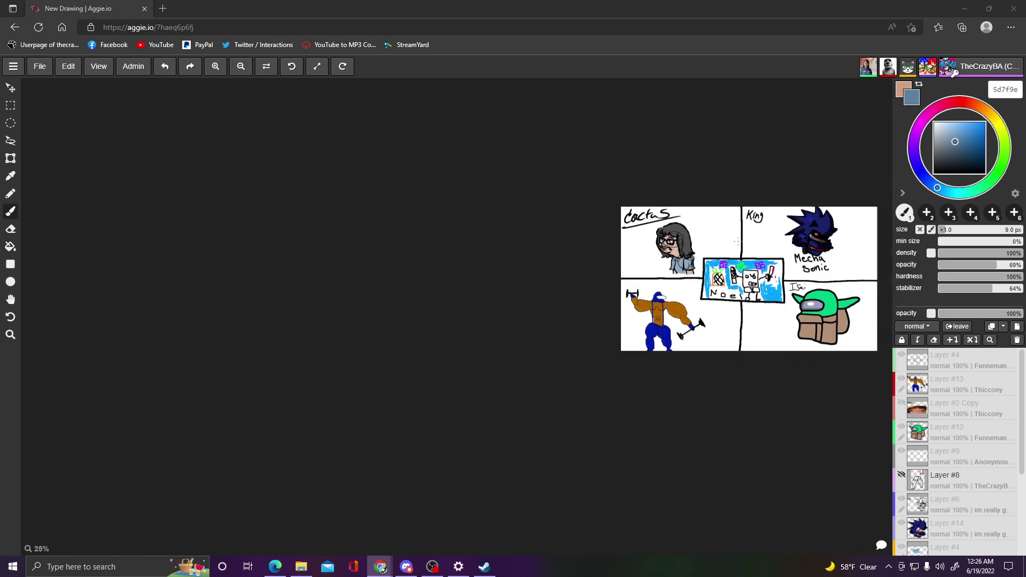
{"action": "scroll", "coordinate": [774, 247], "scroll_direction": "up", "scroll_amount": 8}
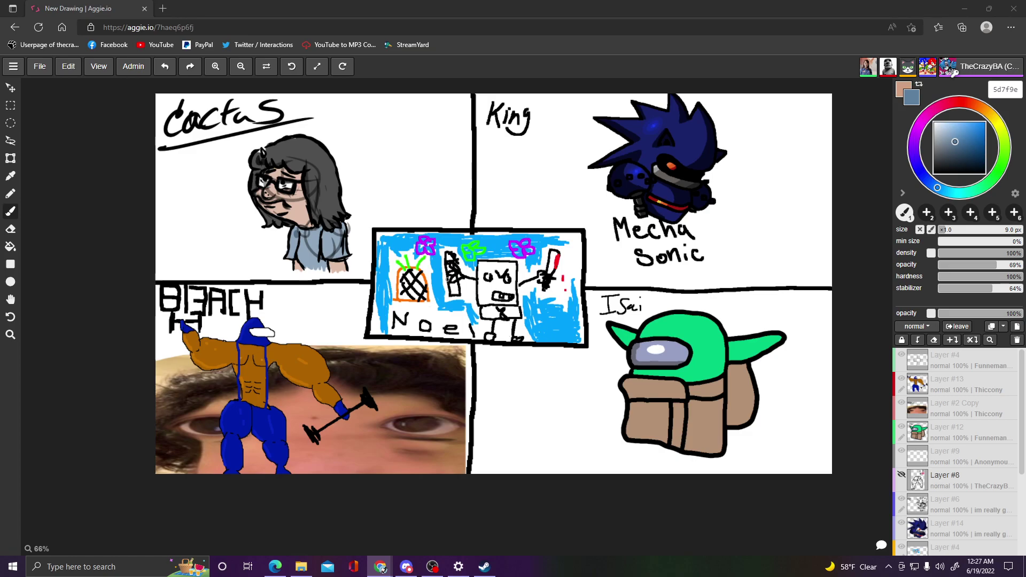
{"action": "scroll", "coordinate": [524, 261], "scroll_direction": "up", "scroll_amount": 3}
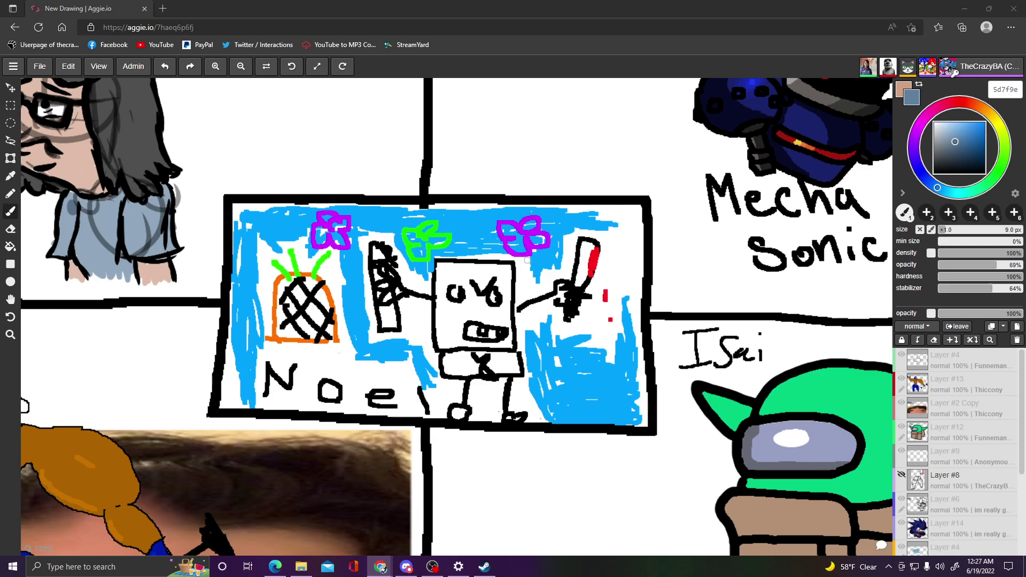
{"action": "scroll", "coordinate": [625, 251], "scroll_direction": "down", "scroll_amount": 4}
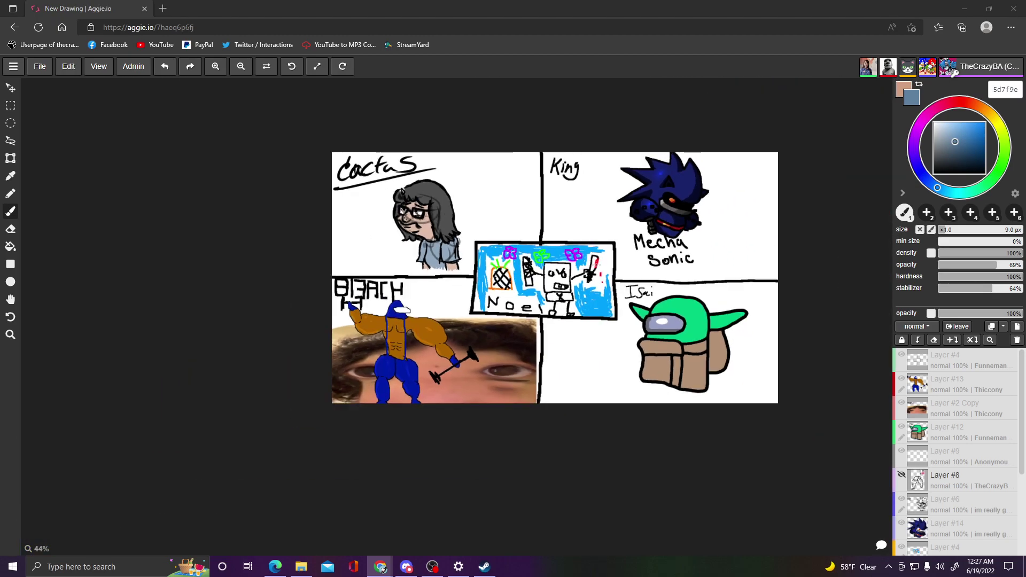
{"action": "scroll", "coordinate": [599, 266], "scroll_direction": "up", "scroll_amount": 1}
{"action": "scroll", "coordinate": [594, 266], "scroll_direction": "up", "scroll_amount": 1}
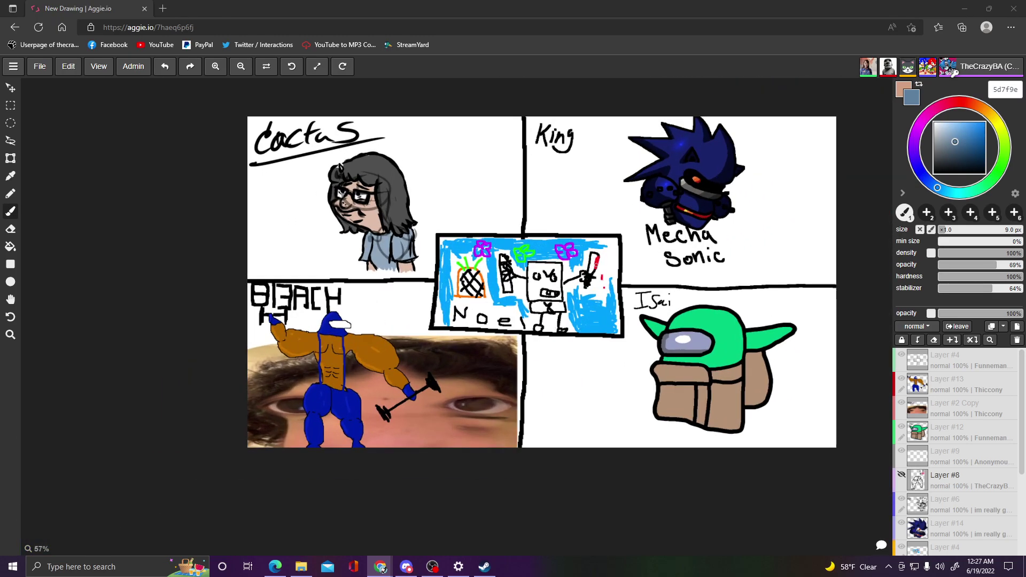
{"action": "scroll", "coordinate": [582, 271], "scroll_direction": "up", "scroll_amount": 2}
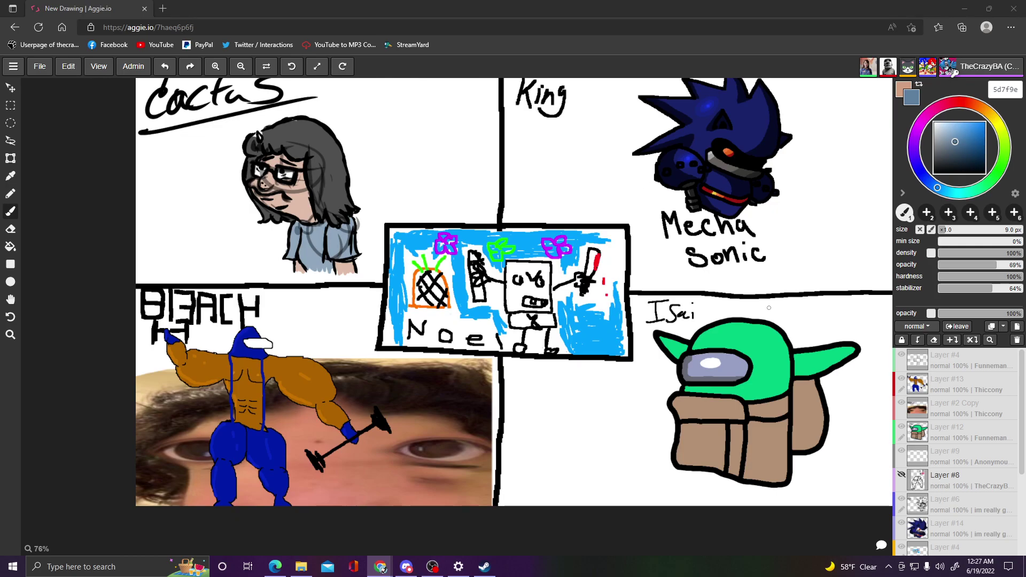
{"action": "scroll", "coordinate": [708, 155], "scroll_direction": "down", "scroll_amount": 5}
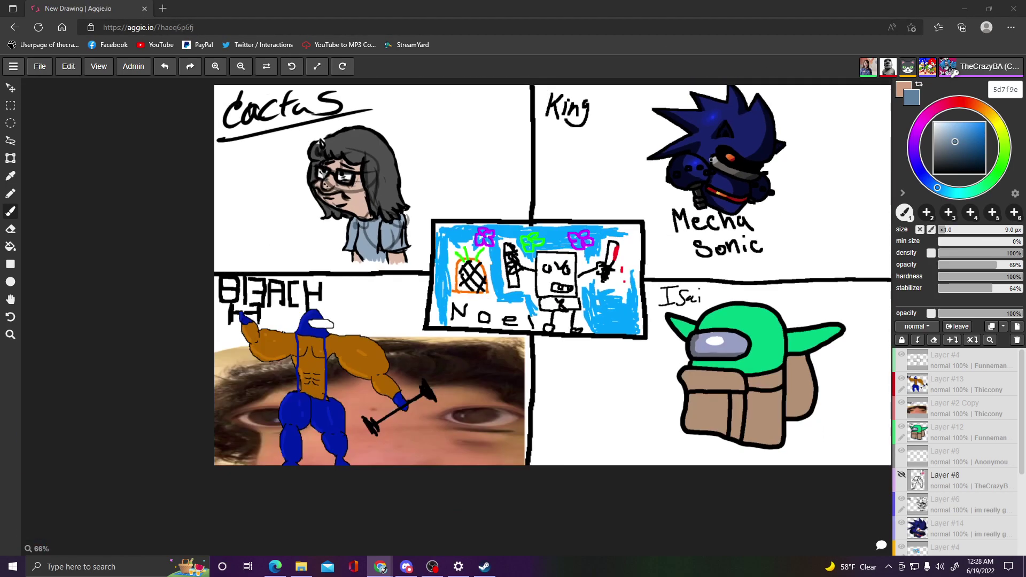
{"action": "scroll", "coordinate": [724, 124], "scroll_direction": "up", "scroll_amount": 4}
{"action": "scroll", "coordinate": [724, 124], "scroll_direction": "down", "scroll_amount": 1}
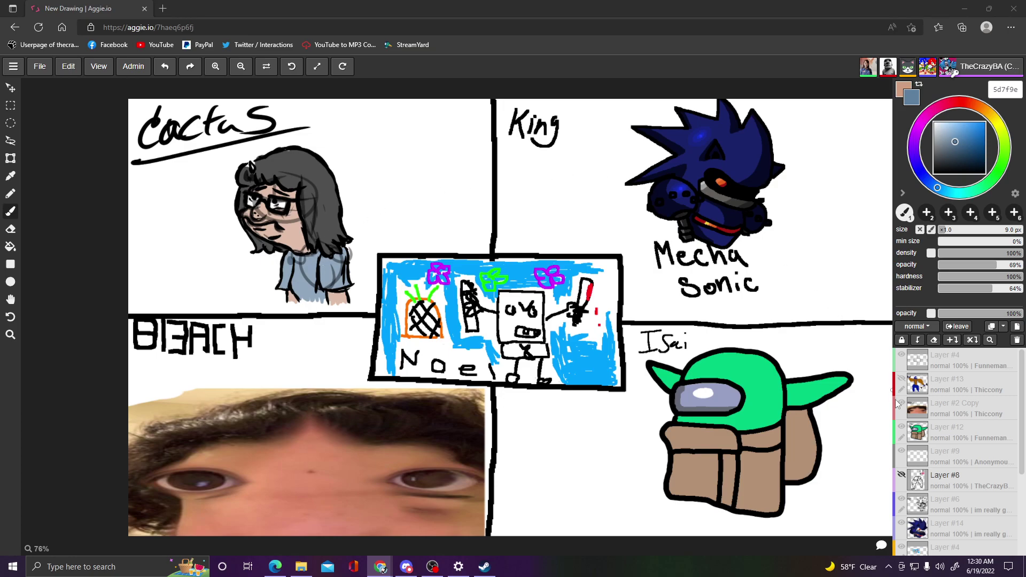
- Select the character's line-art Layer #11
{"action": "scroll", "coordinate": [958, 516], "scroll_direction": "down", "scroll_amount": 2}
{"action": "scroll", "coordinate": [960, 516], "scroll_direction": "down", "scroll_amount": 1}
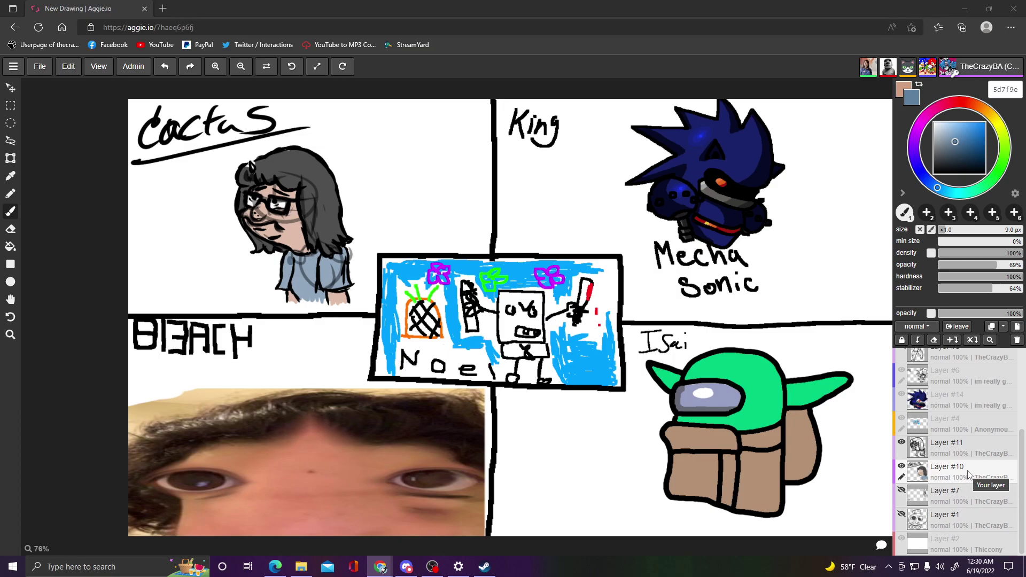
{"action": "left_click", "coordinate": [974, 444]}
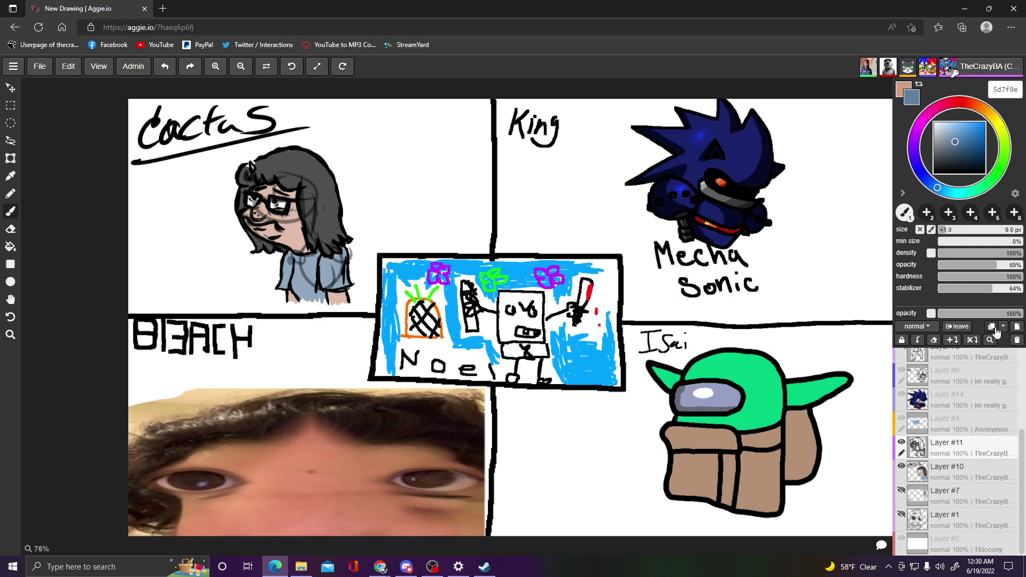
{"action": "left_click", "coordinate": [919, 340]}
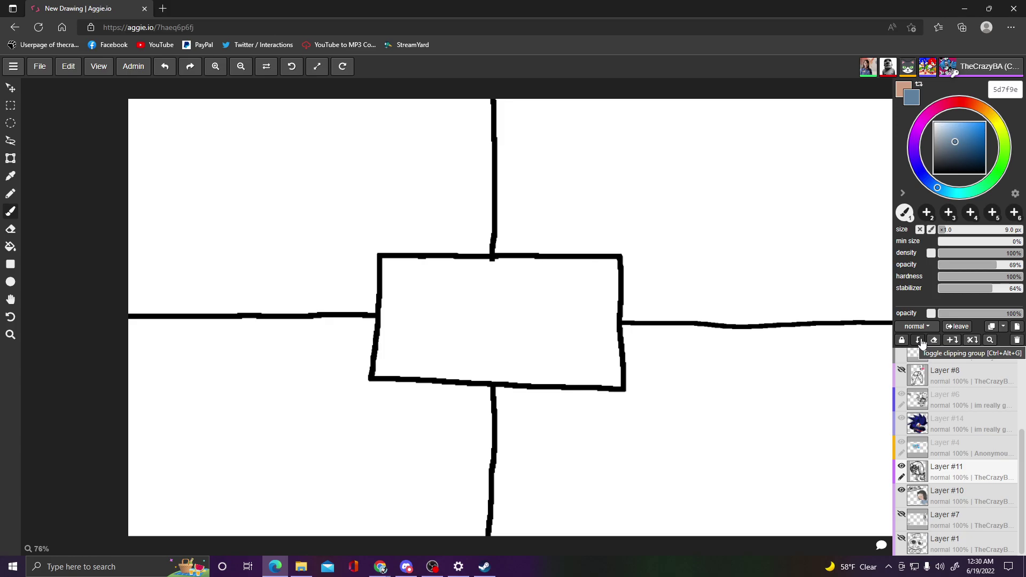
{"action": "key", "text": "ctrl+z"}
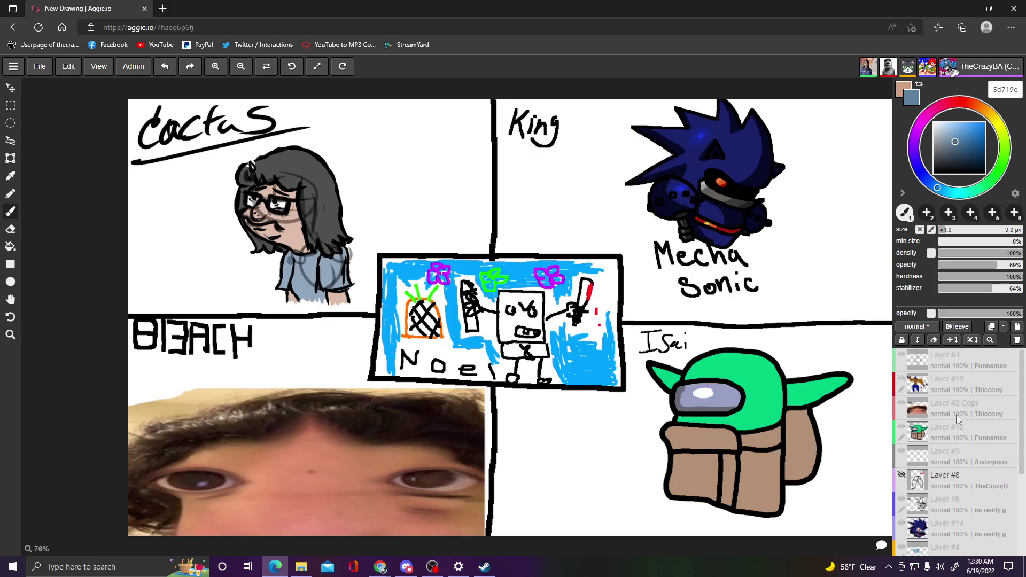
{"action": "left_click", "coordinate": [918, 341]}
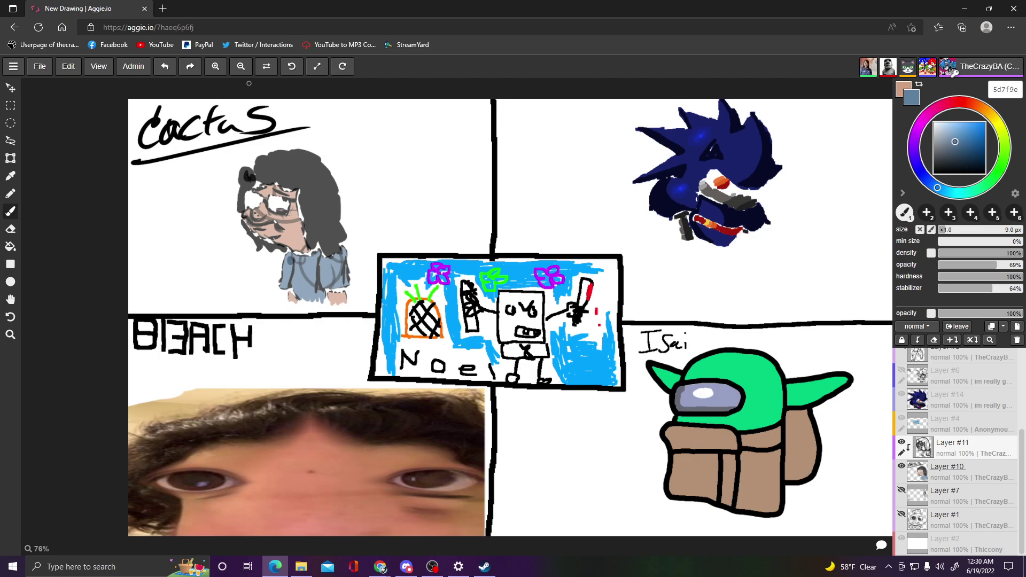
{"action": "left_click", "coordinate": [165, 67]}
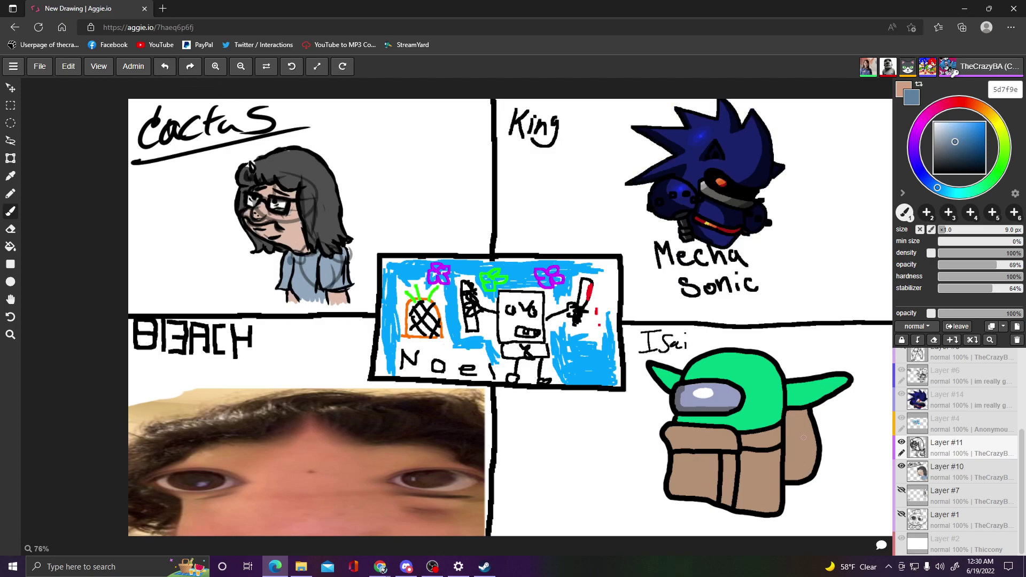
- Merge line-art Layer #11 down into colour Layer #10 and add a new empty layer above it
{"action": "left_click", "coordinate": [971, 341]}
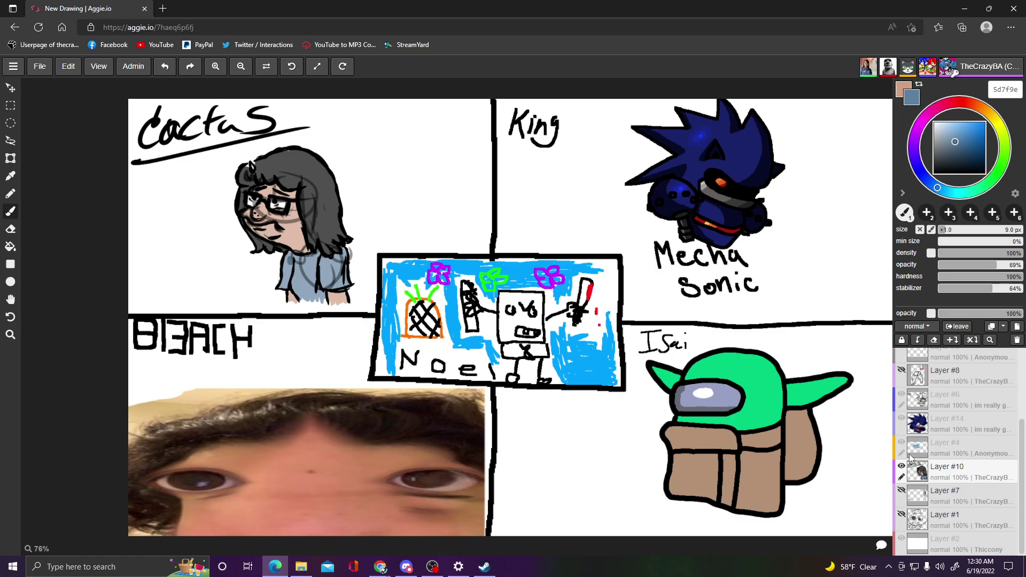
{"action": "left_click", "coordinate": [1016, 328]}
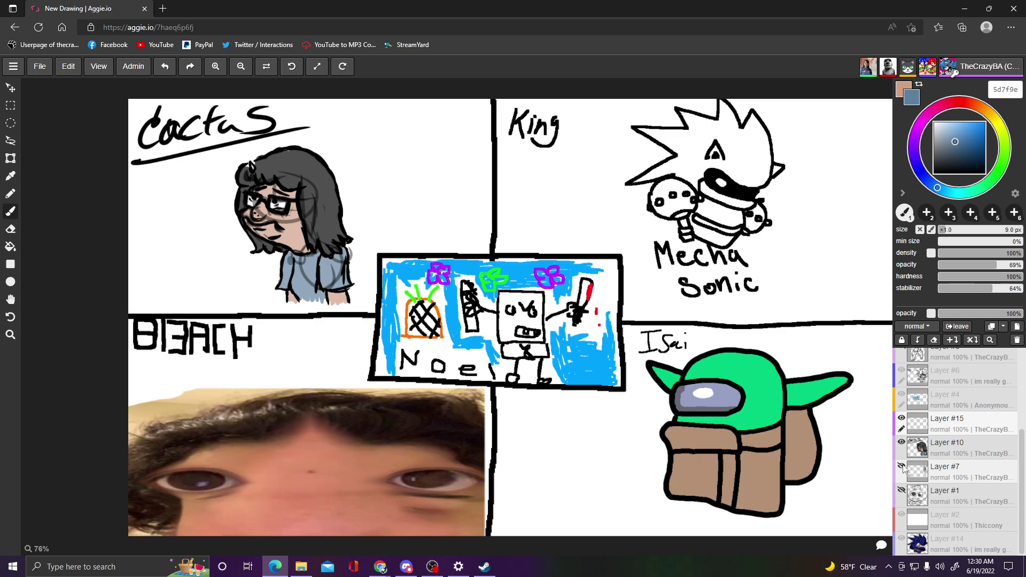
- Toggle the visibility of Layer #7 and Layer #10 to check what each contains, leaving Layer #10 shown
{"action": "left_click", "coordinate": [901, 467]}
{"action": "left_click", "coordinate": [902, 468]}
{"action": "left_click", "coordinate": [902, 444]}
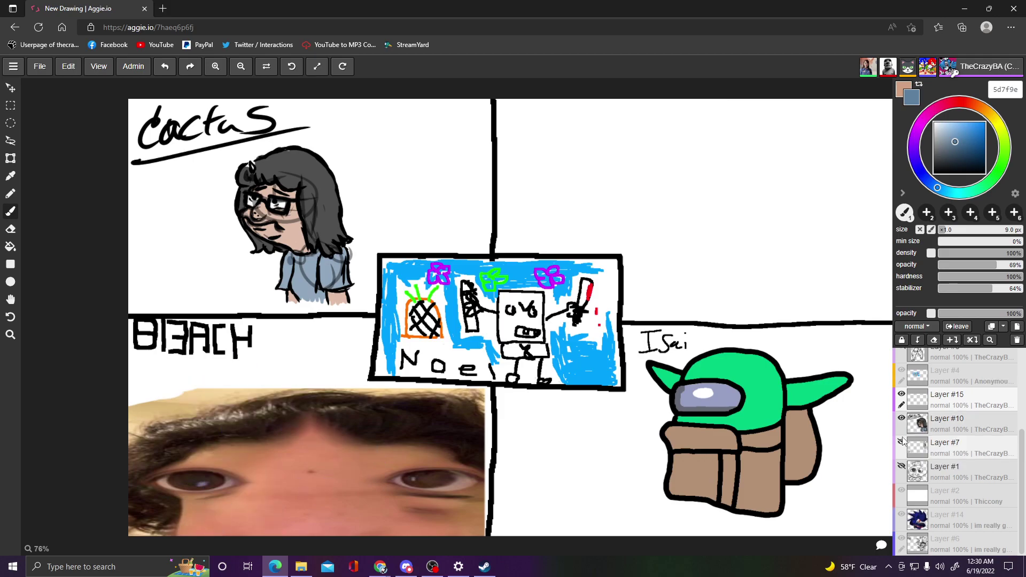
{"action": "left_click", "coordinate": [903, 443]}
{"action": "left_click", "coordinate": [903, 421]}
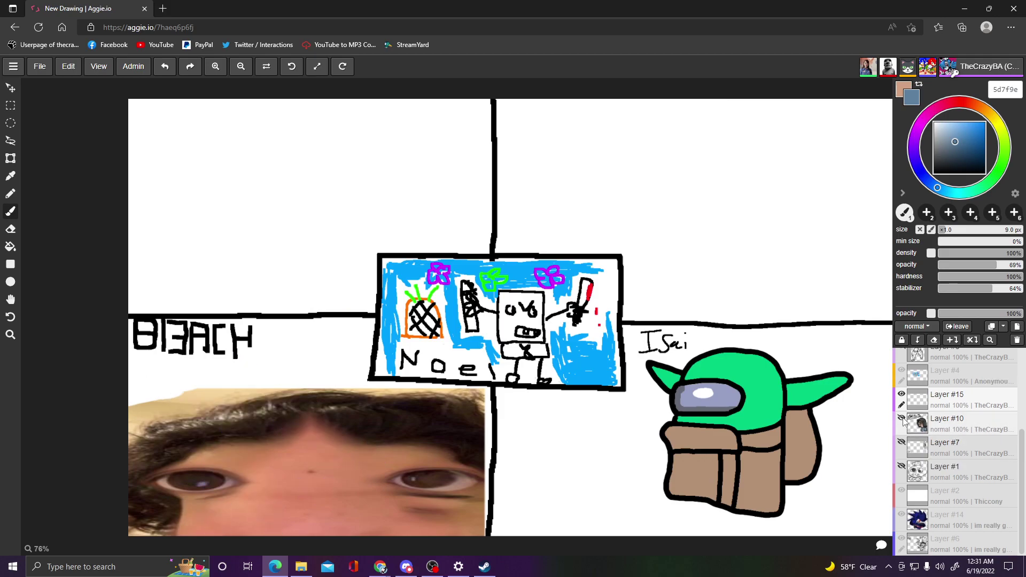
{"action": "left_click", "coordinate": [903, 421]}
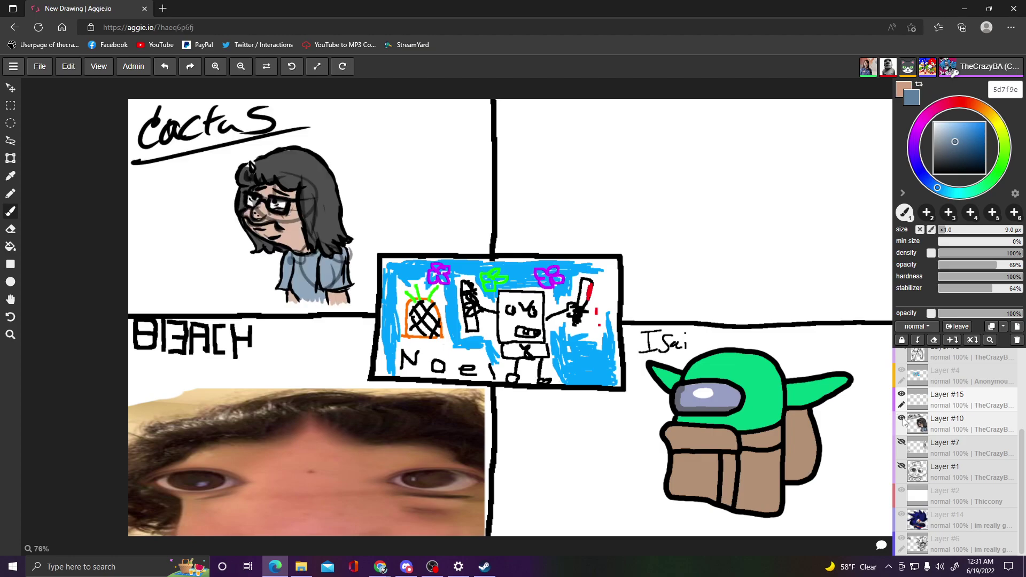
- Undo the visibility changes, the new Layer #15 and the merge of Layer #11 into Layer #10
{"action": "left_click", "coordinate": [166, 70]}
{"action": "left_click", "coordinate": [166, 71]}
{"action": "left_click", "coordinate": [166, 71]}
{"action": "left_click", "coordinate": [166, 71]}
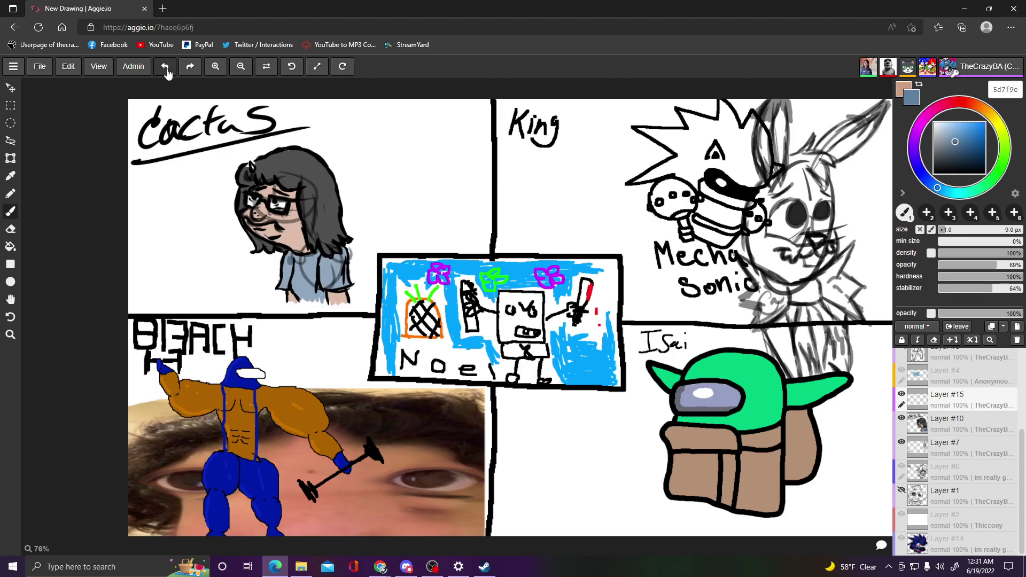
{"action": "left_click", "coordinate": [167, 71]}
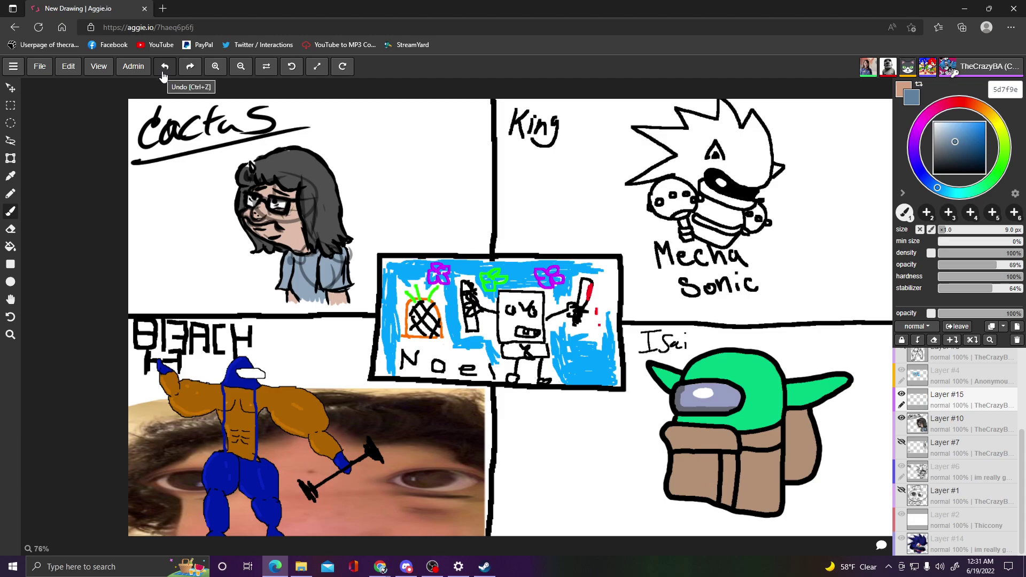
{"action": "left_click", "coordinate": [164, 74]}
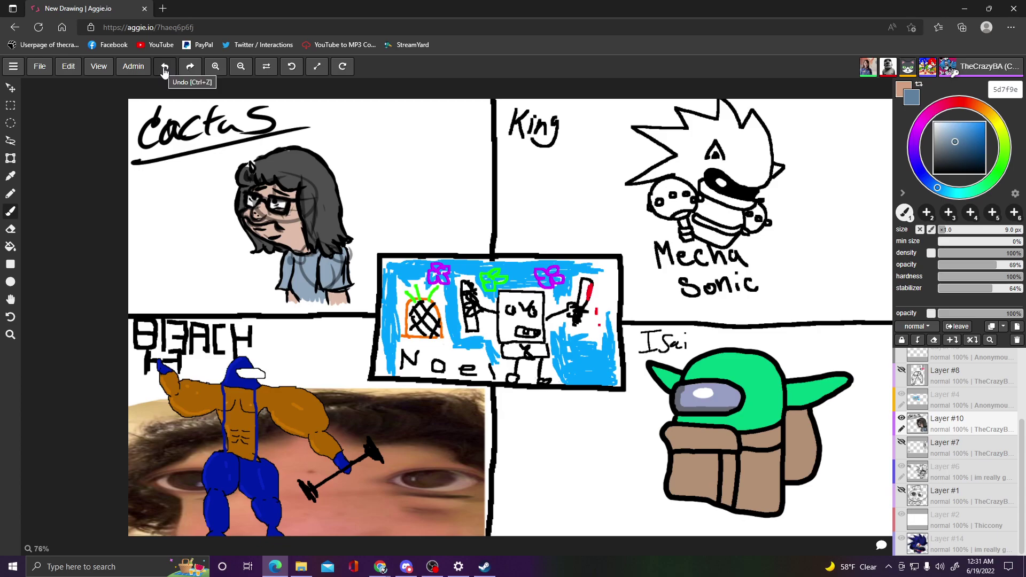
{"action": "left_click", "coordinate": [164, 71]}
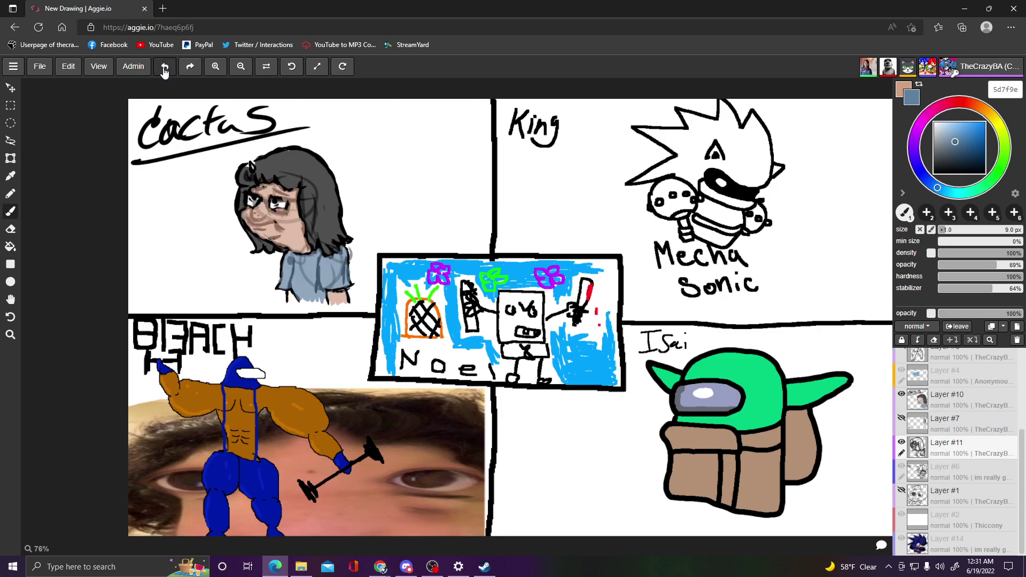
{"action": "left_click", "coordinate": [164, 67]}
{"action": "left_click", "coordinate": [165, 72]}
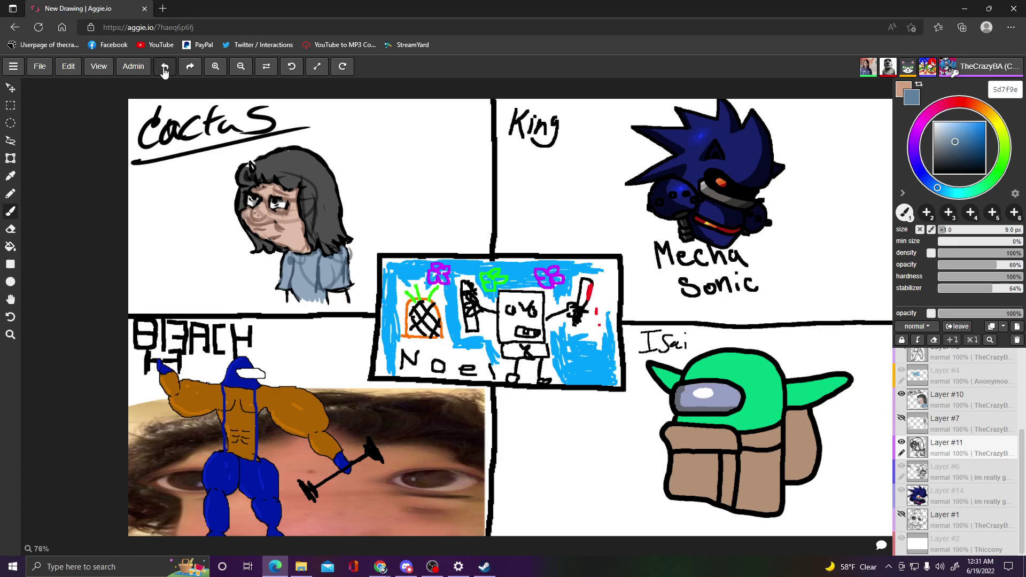
{"action": "left_click", "coordinate": [164, 71]}
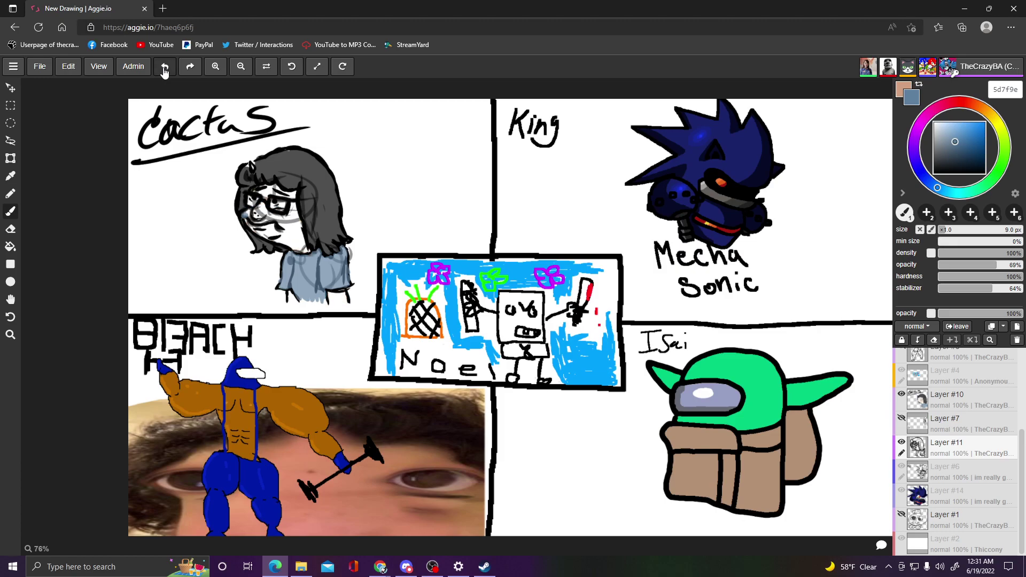
- Redo the merge of the line art into Layer #10
{"action": "left_click", "coordinate": [183, 71]}
{"action": "left_click", "coordinate": [182, 71]}
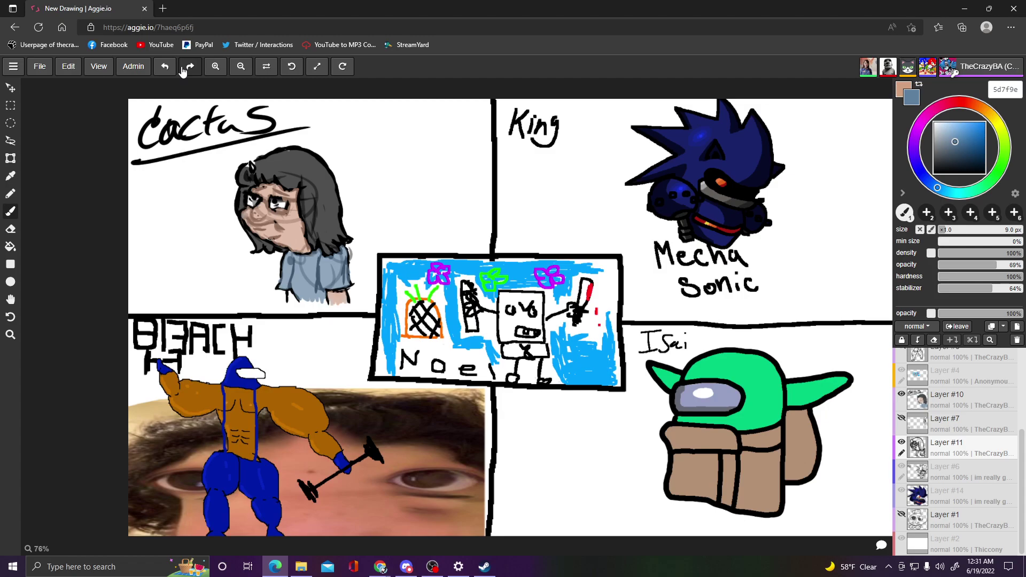
{"action": "left_click", "coordinate": [182, 71]}
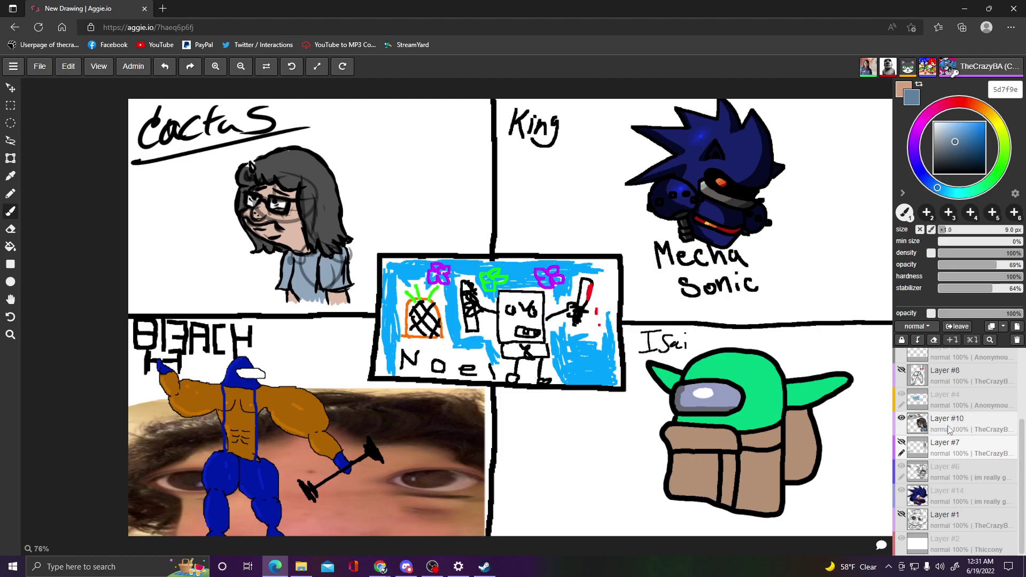
- Add a new empty layer above Layer #10 and hide Layer #10
{"action": "mouse_move", "coordinate": [950, 431]}
{"action": "left_mouse_down"}
{"action": "mouse_move", "coordinate": [949, 447]}
{"action": "mouse_move", "coordinate": [952, 428]}
{"action": "left_mouse_up"}
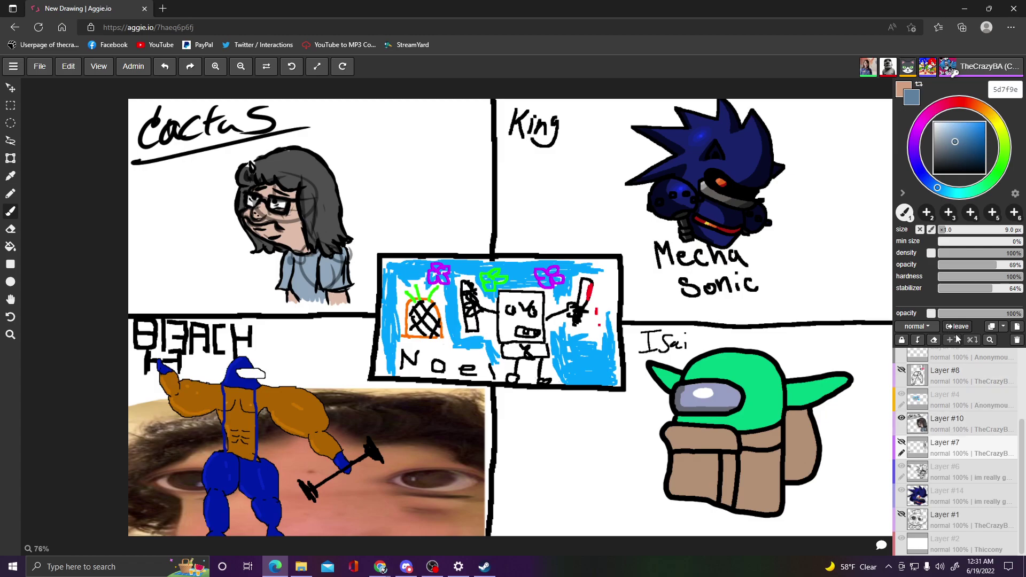
{"action": "left_click", "coordinate": [1017, 327]}
{"action": "left_click_drag", "start_coordinate": [950, 399], "coordinate": [948, 422]}
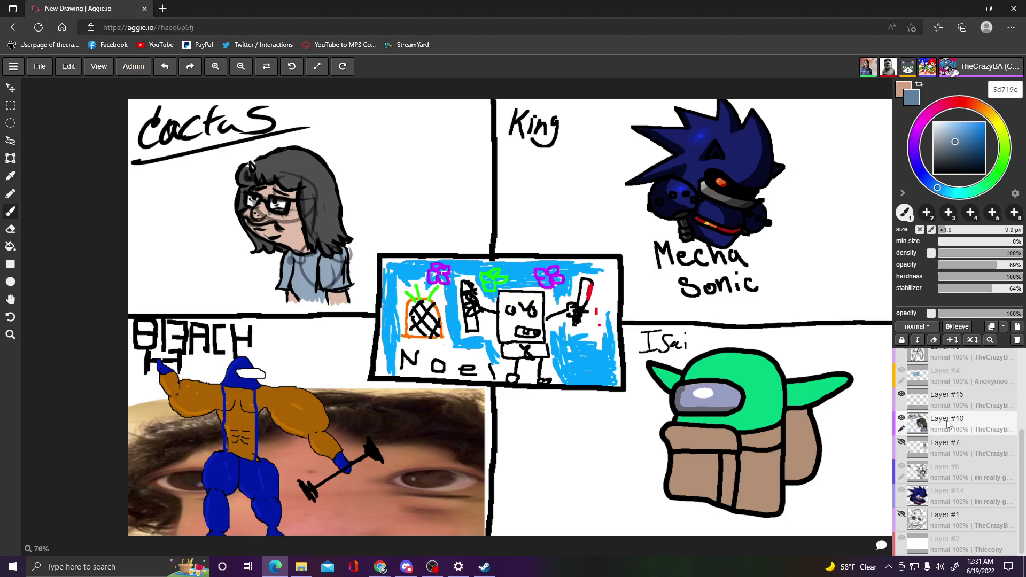
{"action": "left_click", "coordinate": [901, 419]}
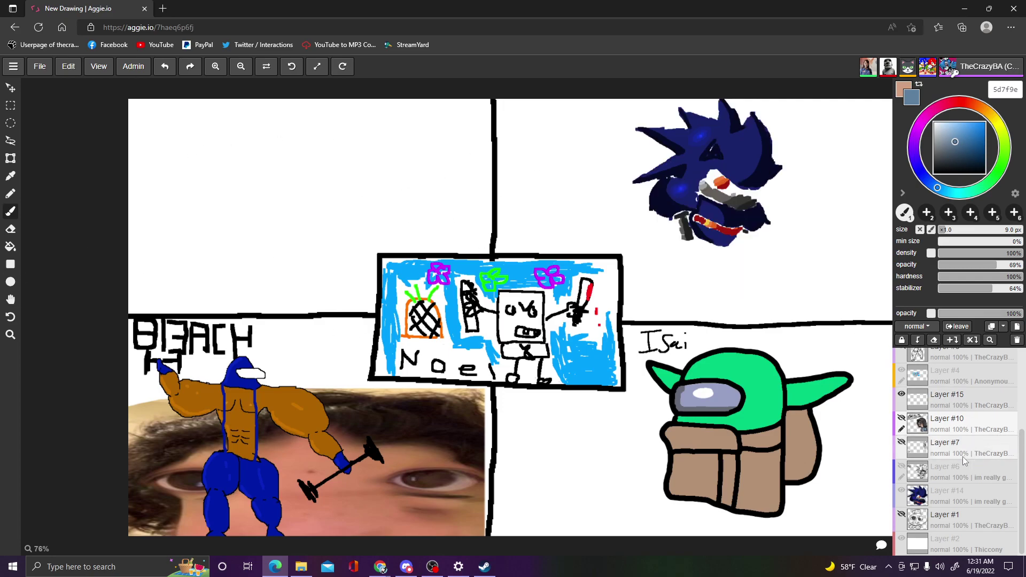
- Select the empty Layer #15 and set the brush size to 15 px and its opacity to 62%
{"action": "scroll", "coordinate": [964, 457], "scroll_direction": "up", "scroll_amount": 2}
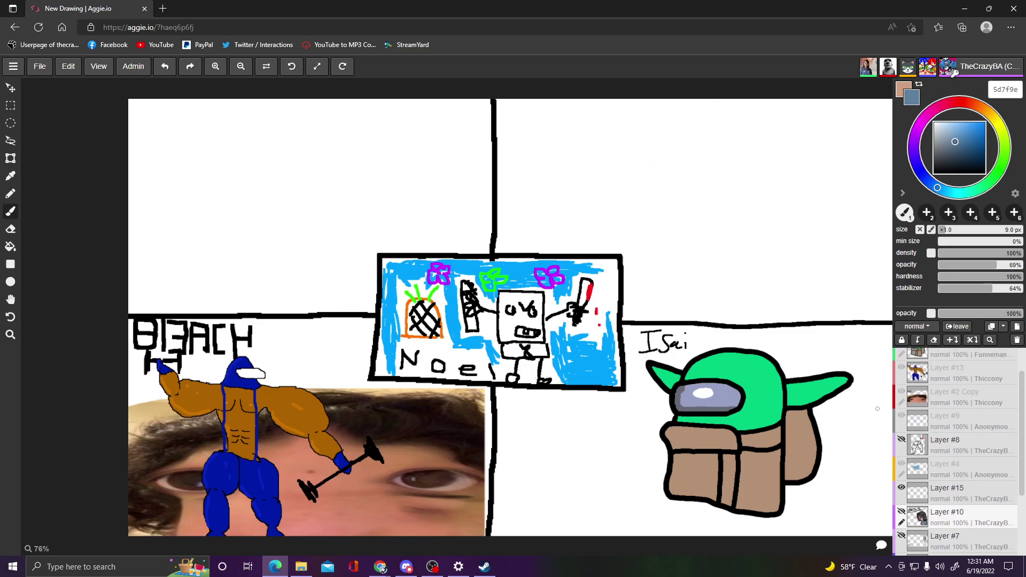
{"action": "scroll", "coordinate": [915, 529], "scroll_direction": "down", "scroll_amount": 2}
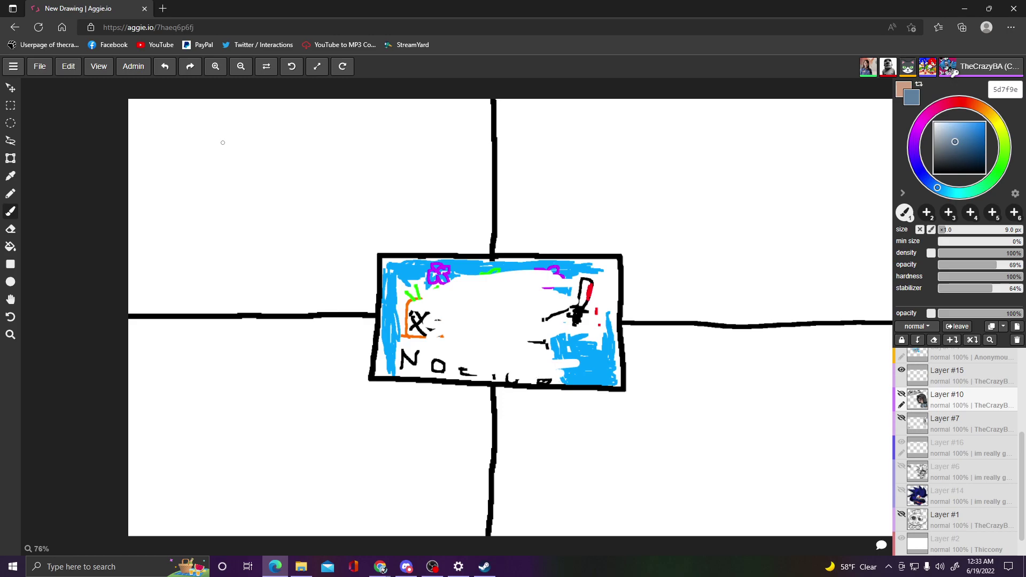
{"action": "left_click", "coordinate": [938, 376]}
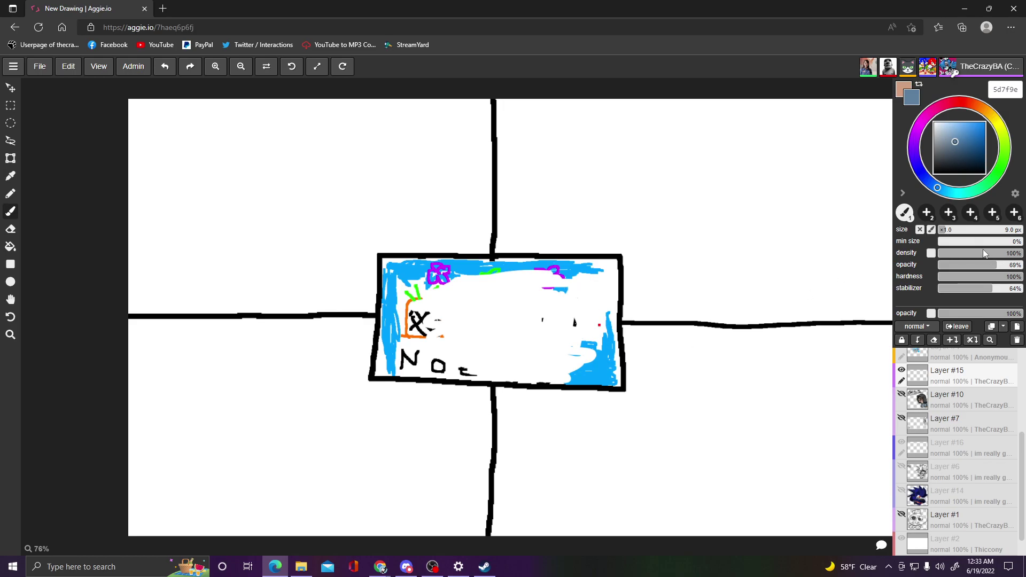
{"action": "left_click_drag", "start_coordinate": [945, 230], "coordinate": [946, 237]}
{"action": "left_click", "coordinate": [946, 236]}
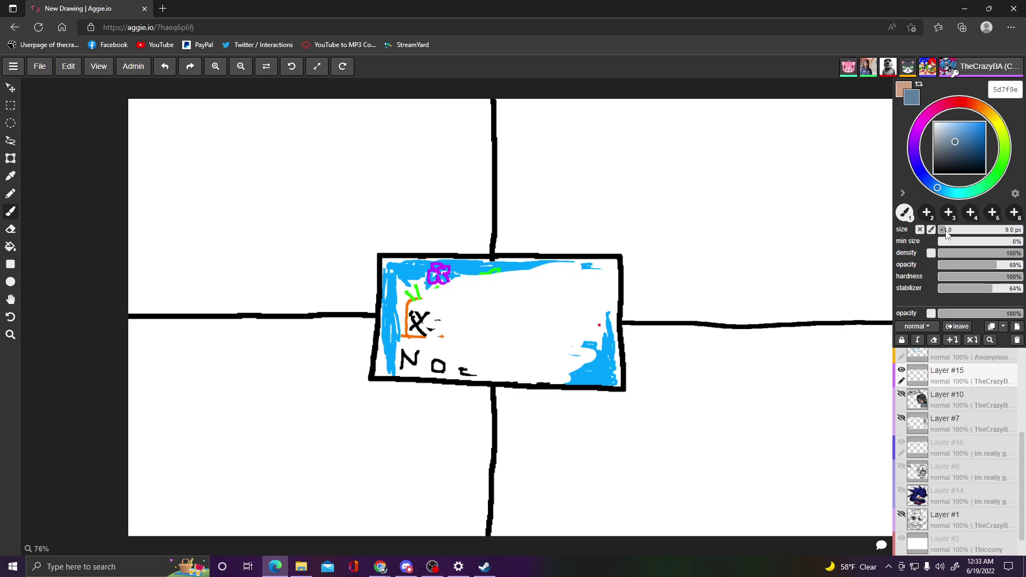
{"action": "left_click_drag", "start_coordinate": [946, 235], "coordinate": [957, 232]}
{"action": "left_click", "coordinate": [954, 231]}
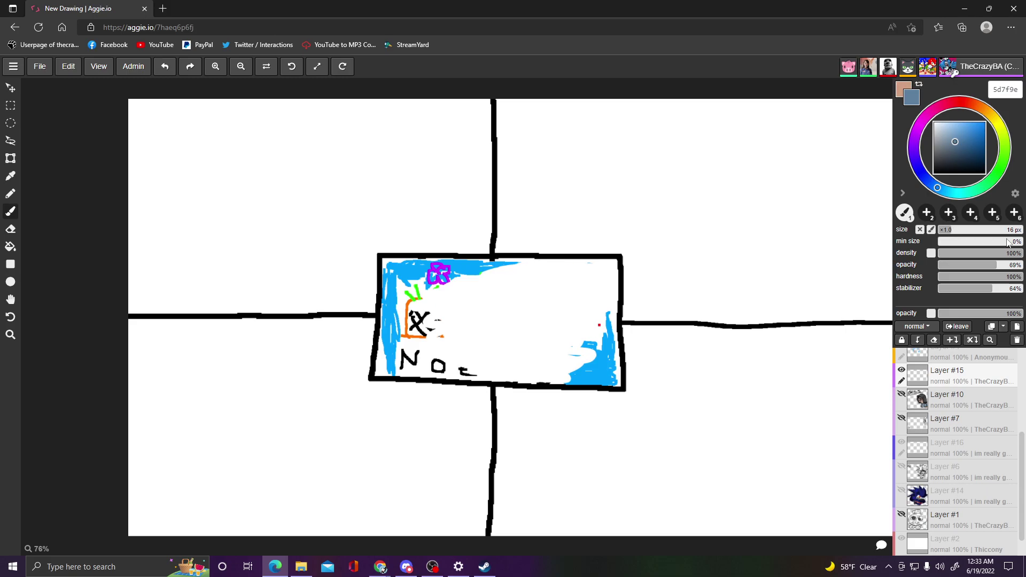
{"action": "left_click", "coordinate": [991, 265]}
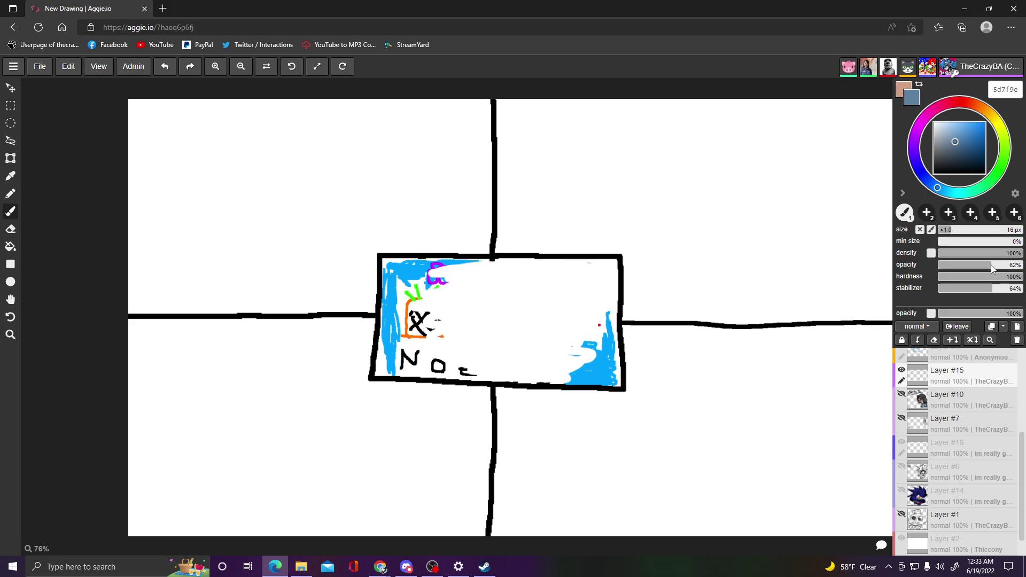
{"action": "left_click", "coordinate": [951, 233]}
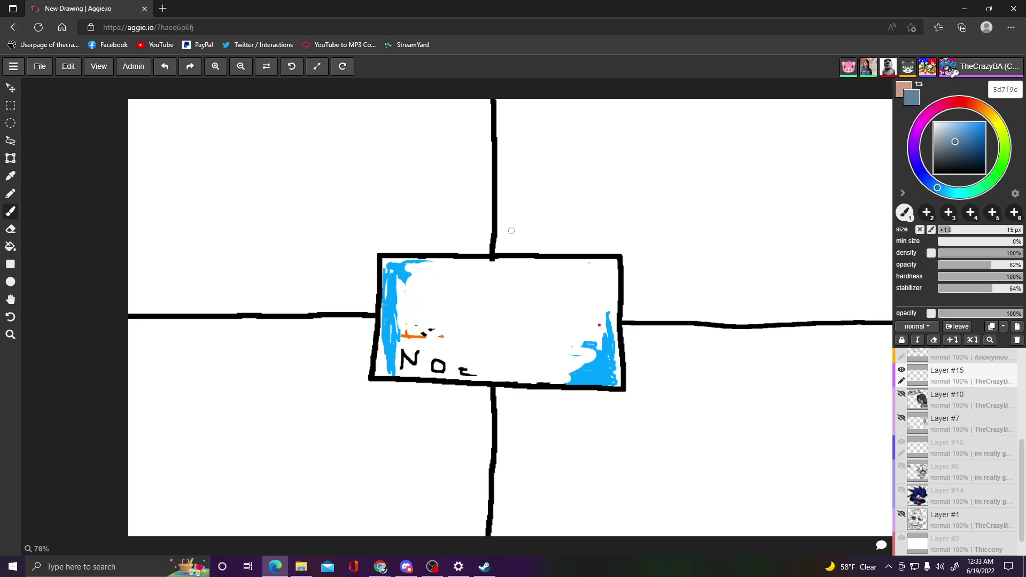
{"action": "scroll", "coordinate": [245, 192], "scroll_direction": "up", "scroll_amount": 1}
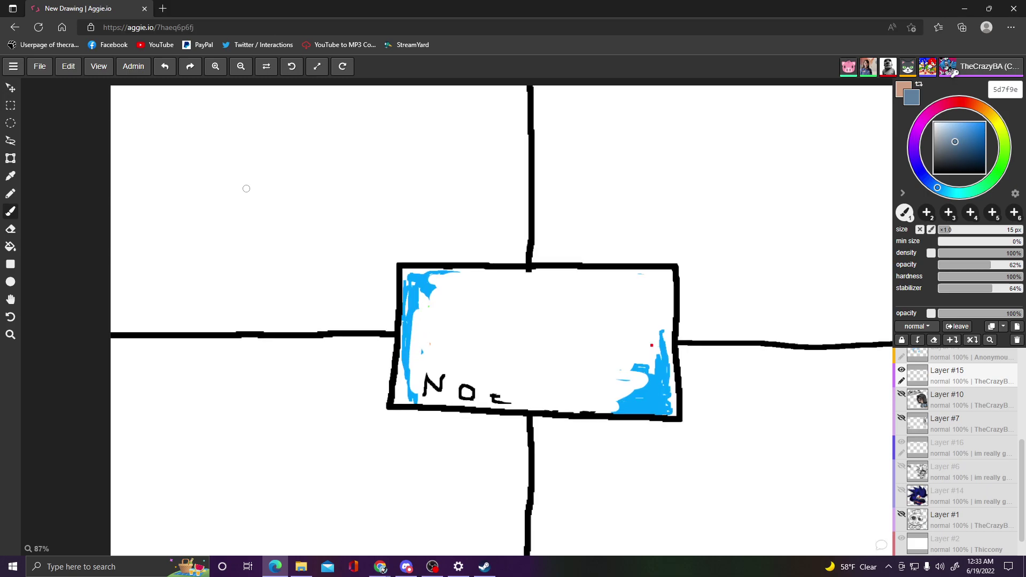
{"action": "scroll", "coordinate": [244, 203], "scroll_direction": "down", "scroll_amount": 5}
{"action": "scroll", "coordinate": [180, 151], "scroll_direction": "up", "scroll_amount": 2}
{"action": "scroll", "coordinate": [180, 150], "scroll_direction": "up", "scroll_amount": 2}
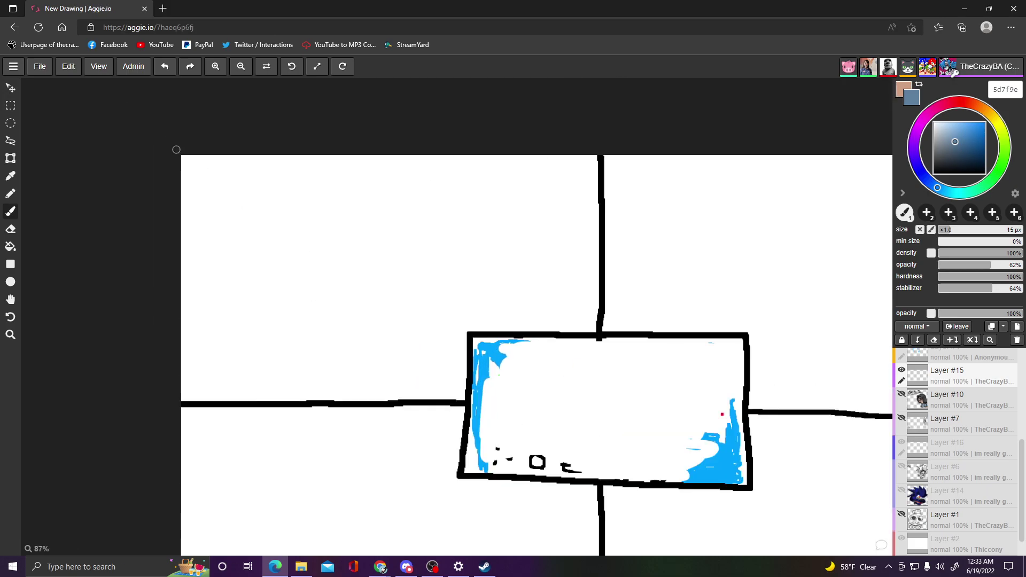
{"action": "scroll", "coordinate": [187, 177], "scroll_direction": "up", "scroll_amount": 3}
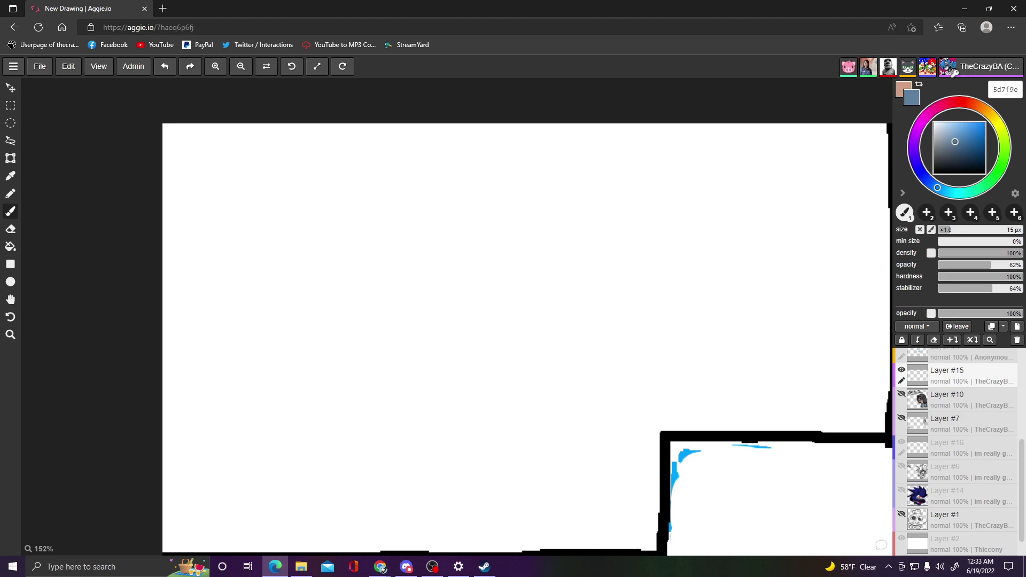
{"action": "left_click", "coordinate": [381, 568]}
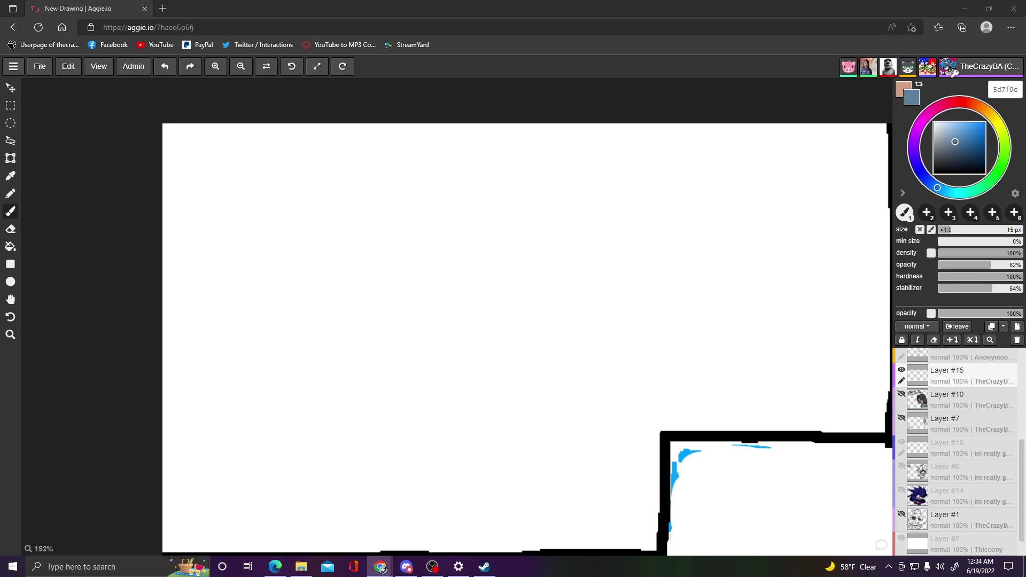
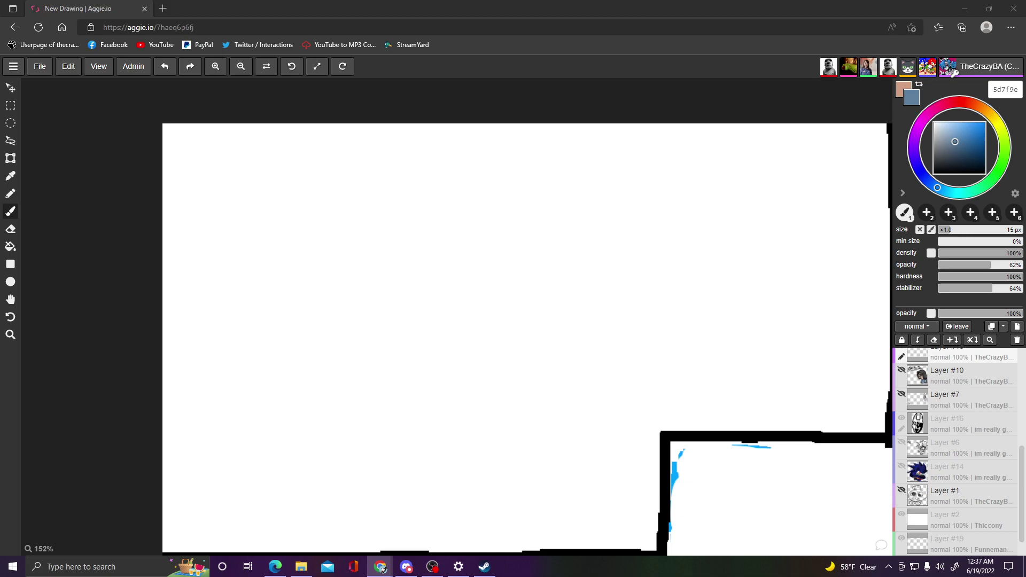
{"action": "left_click_drag", "start_coordinate": [789, 492], "coordinate": [892, 491]}
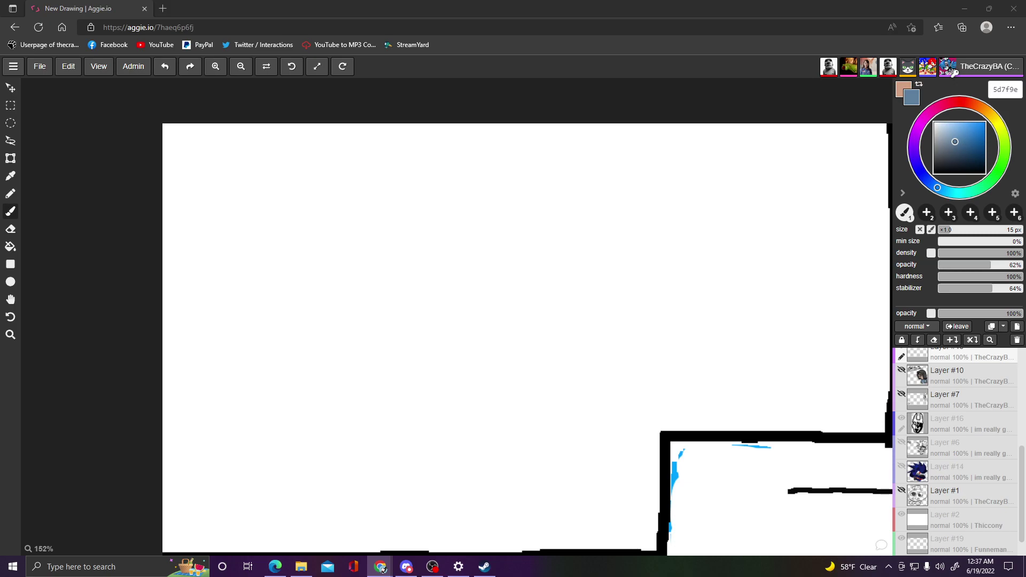
{"action": "left_click_drag", "start_coordinate": [805, 497], "coordinate": [799, 540]}
{"action": "key", "text": "ctrl+z"}
{"action": "left_click_drag", "start_coordinate": [800, 493], "coordinate": [773, 555]}
{"action": "left_click_drag", "start_coordinate": [775, 544], "coordinate": [767, 556]}
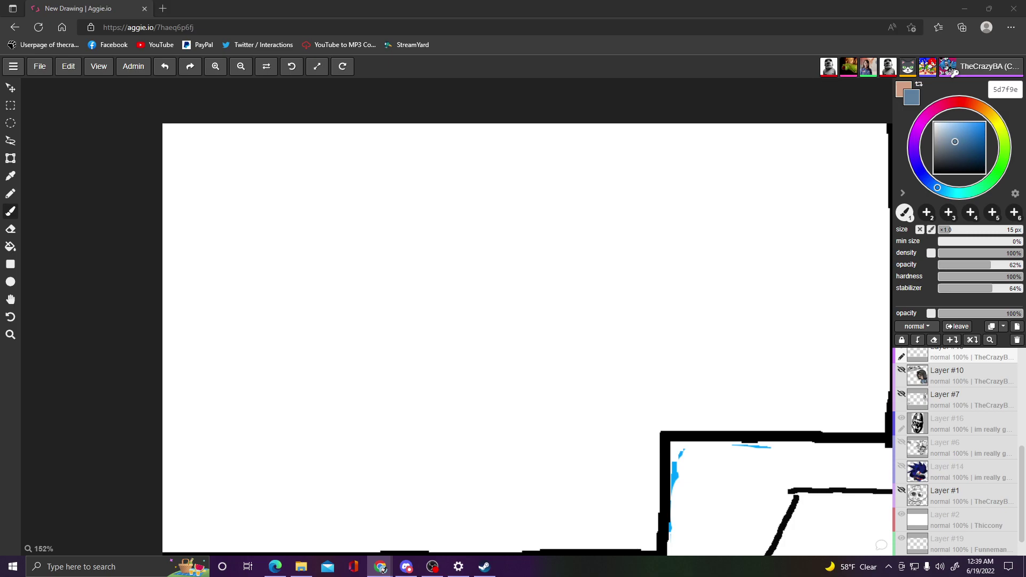
{"action": "scroll", "coordinate": [976, 444], "scroll_direction": "up", "scroll_amount": 5}
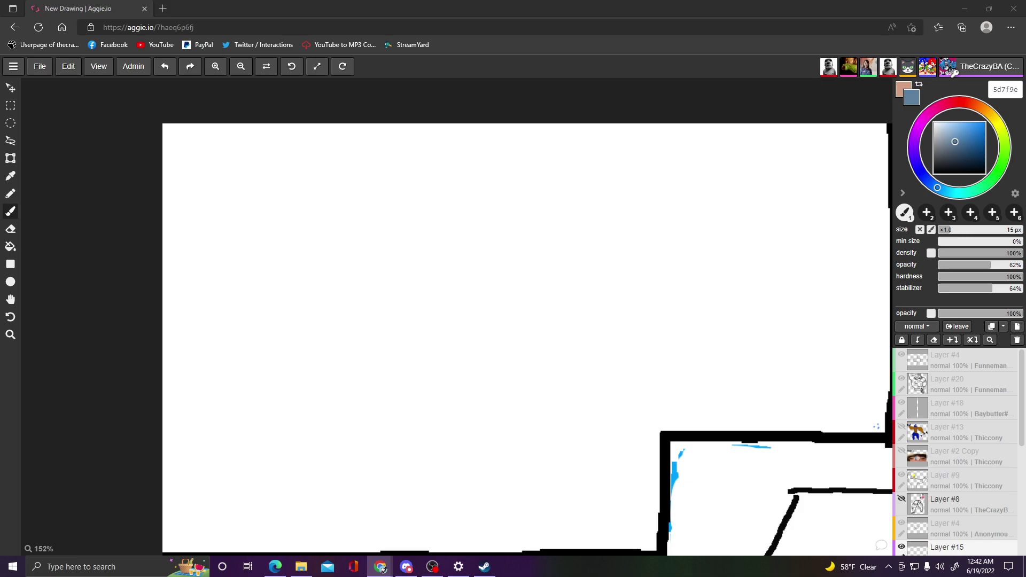
{"action": "left_click", "coordinate": [733, 69]}
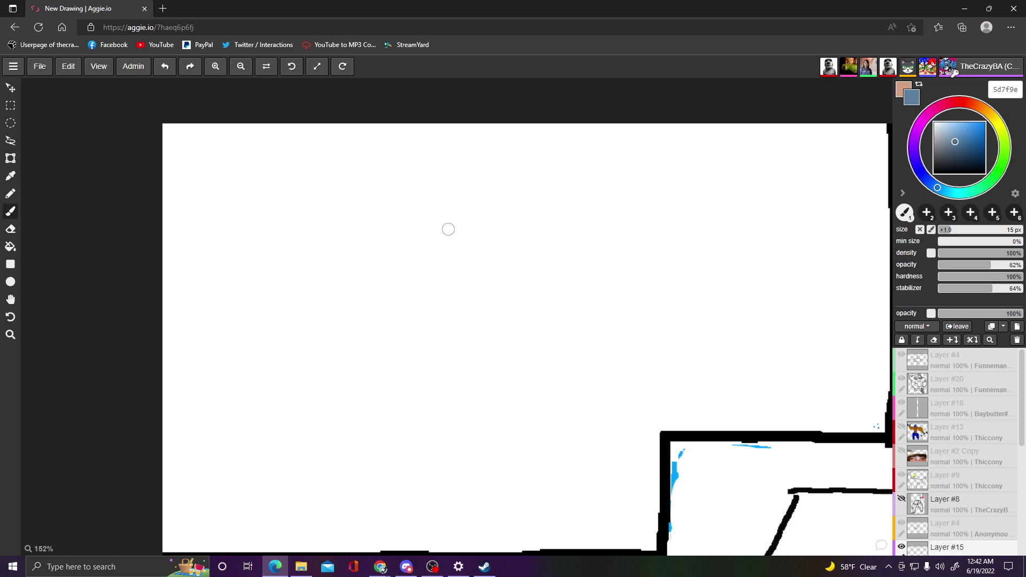
- Swap the foreground and background colours so that the brush paints in the muted blue
{"action": "mouse_move", "coordinate": [508, 193]}
{"action": "left_mouse_down"}
{"action": "mouse_move", "coordinate": [537, 187]}
{"action": "mouse_move", "coordinate": [472, 201]}
{"action": "mouse_move", "coordinate": [377, 321]}
{"action": "left_mouse_up"}
{"action": "left_click_drag", "start_coordinate": [409, 269], "coordinate": [378, 317]}
{"action": "scroll", "coordinate": [989, 450], "scroll_direction": "down", "scroll_amount": 2}
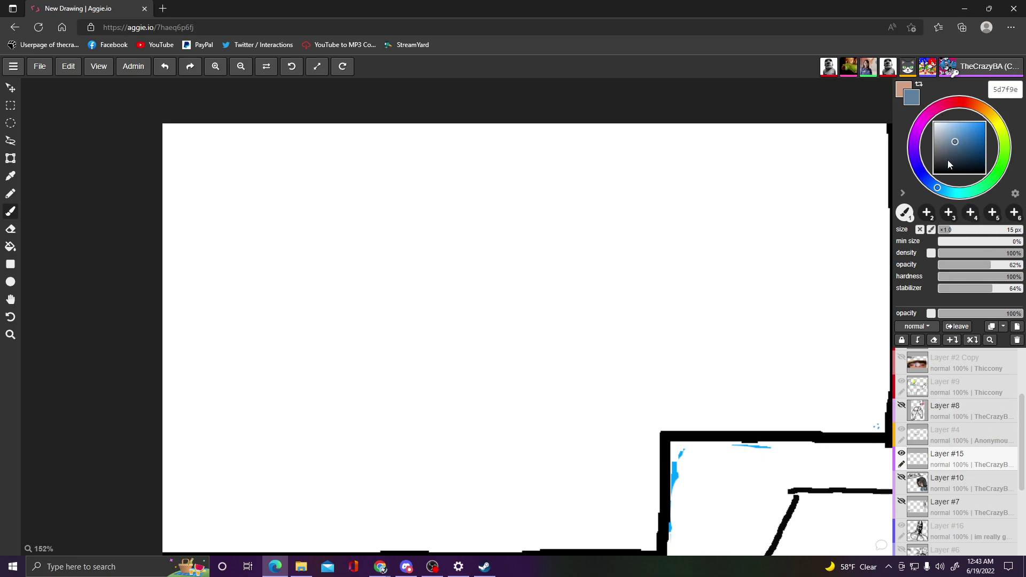
{"action": "left_click", "coordinate": [904, 91]}
{"action": "left_click", "coordinate": [913, 100]}
{"action": "left_click", "coordinate": [920, 86]}
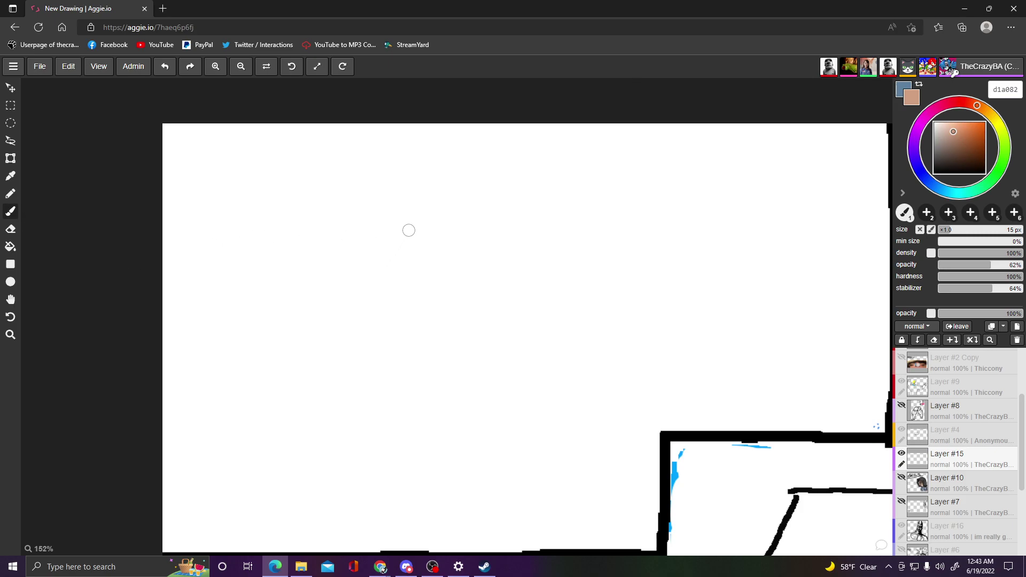
- Sketch a large slanted oval with two short neck lines and a boxy torso outline below it in the empty panel
{"action": "mouse_move", "coordinate": [497, 161]}
{"action": "left_mouse_down"}
{"action": "mouse_move", "coordinate": [477, 168]}
{"action": "mouse_move", "coordinate": [270, 351]}
{"action": "mouse_move", "coordinate": [558, 194]}
{"action": "left_mouse_up"}
{"action": "left_click_drag", "start_coordinate": [414, 301], "coordinate": [570, 209]}
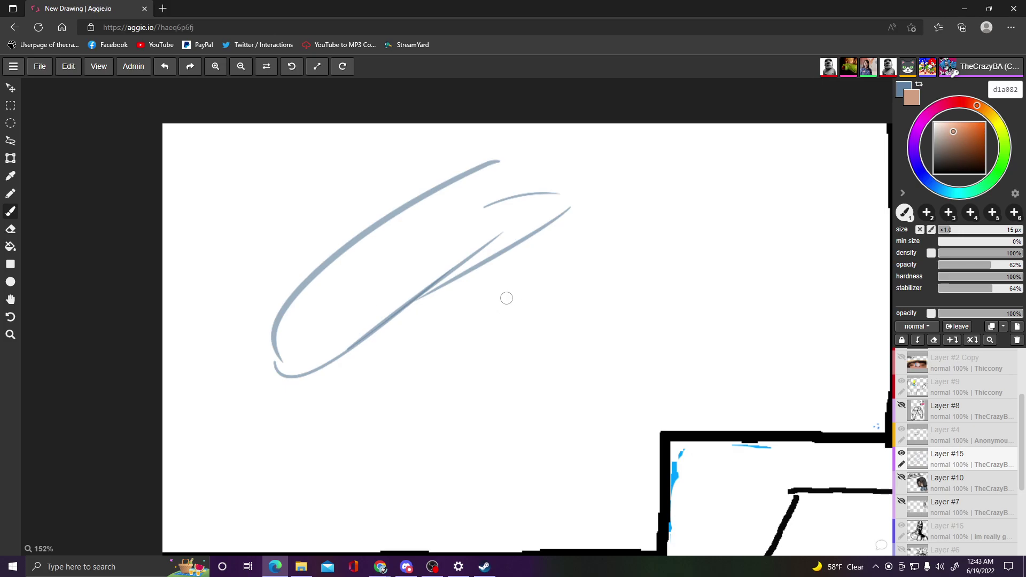
{"action": "left_click_drag", "start_coordinate": [431, 292], "coordinate": [442, 346]}
{"action": "mouse_move", "coordinate": [370, 323]}
{"action": "left_mouse_down"}
{"action": "mouse_move", "coordinate": [416, 372]}
{"action": "mouse_move", "coordinate": [538, 305]}
{"action": "mouse_move", "coordinate": [506, 457]}
{"action": "mouse_move", "coordinate": [383, 443]}
{"action": "left_mouse_up"}
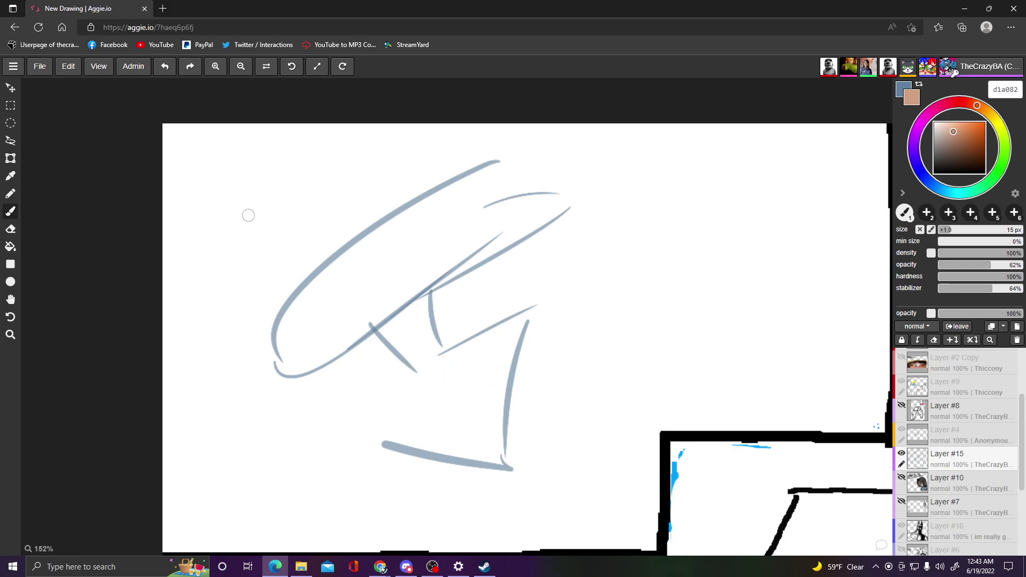
- Undo the torso outline strokes below the two neck lines
{"action": "key", "text": "ctrl+z"}
{"action": "key", "text": "ctrl+z"}
{"action": "key", "text": "ctrl+z"}
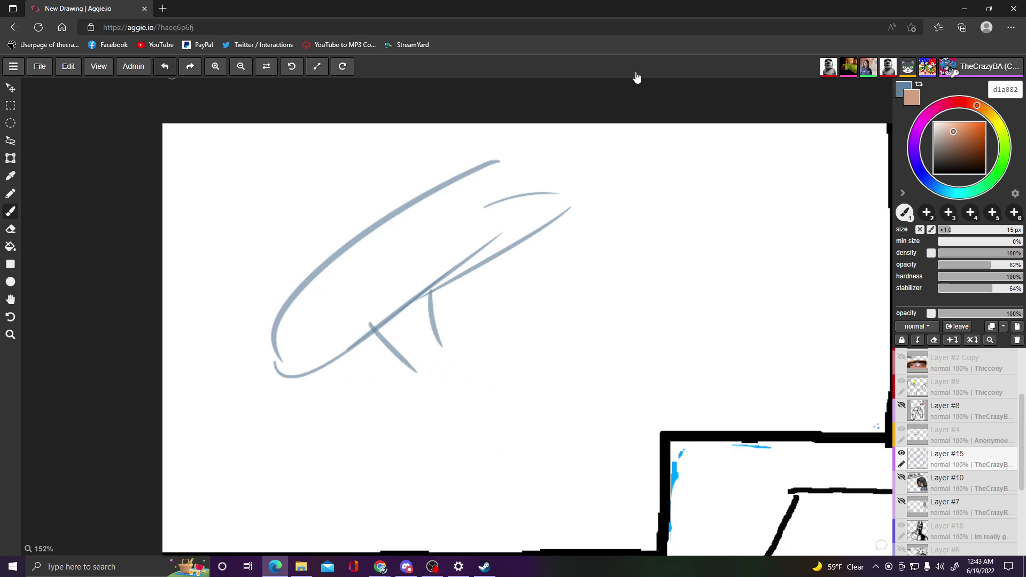
- Rough in the shoulder line, bent arm, curved torso sides and a second arm's guide lines below the neck
{"action": "mouse_move", "coordinate": [469, 348]}
{"action": "left_mouse_down"}
{"action": "mouse_move", "coordinate": [534, 304]}
{"action": "mouse_move", "coordinate": [541, 343]}
{"action": "left_mouse_up"}
{"action": "mouse_move", "coordinate": [604, 410]}
{"action": "left_mouse_down"}
{"action": "mouse_move", "coordinate": [629, 427]}
{"action": "mouse_move", "coordinate": [526, 525]}
{"action": "left_mouse_up"}
{"action": "mouse_move", "coordinate": [425, 371]}
{"action": "left_mouse_down"}
{"action": "mouse_move", "coordinate": [400, 475]}
{"action": "mouse_move", "coordinate": [450, 533]}
{"action": "left_mouse_up"}
{"action": "mouse_move", "coordinate": [459, 351]}
{"action": "left_mouse_down"}
{"action": "mouse_move", "coordinate": [447, 358]}
{"action": "mouse_move", "coordinate": [561, 514]}
{"action": "left_mouse_up"}
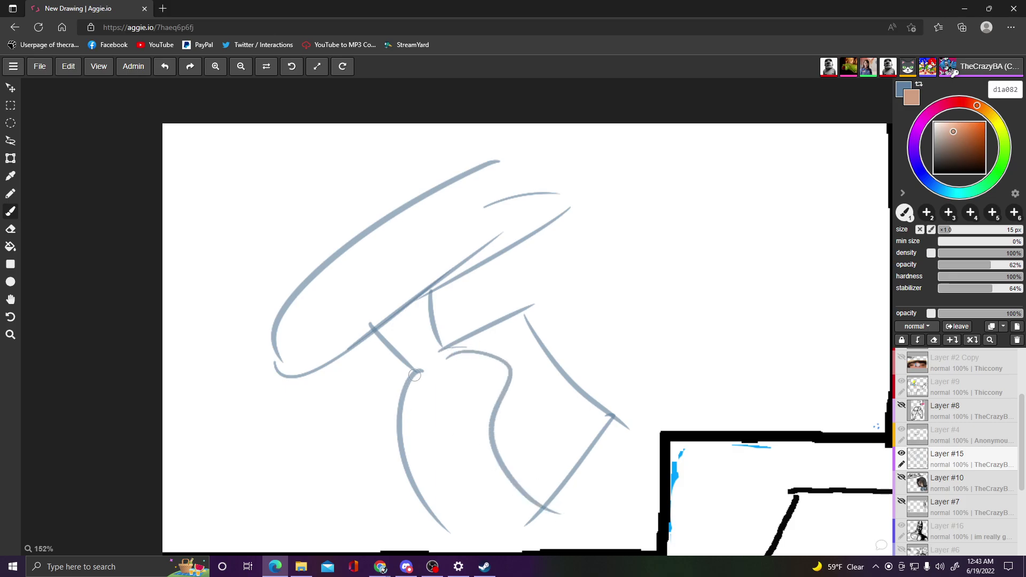
{"action": "mouse_move", "coordinate": [412, 371]}
{"action": "left_mouse_down"}
{"action": "mouse_move", "coordinate": [445, 483]}
{"action": "mouse_move", "coordinate": [319, 471]}
{"action": "left_mouse_up"}
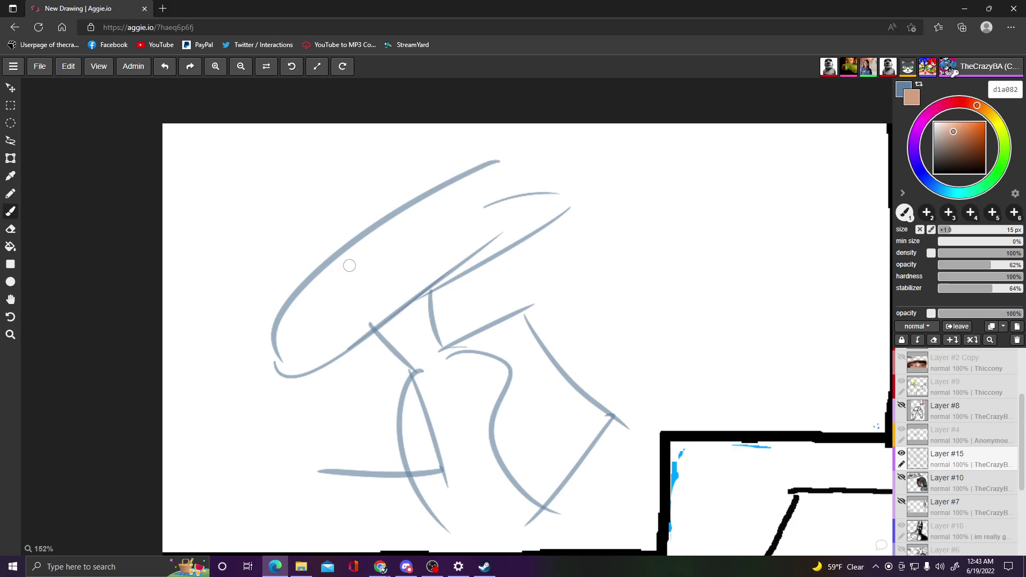
- Set the brush opacity to 100% and reduce its size to 9 px
{"action": "scroll", "coordinate": [353, 259], "scroll_direction": "up", "scroll_amount": 1}
{"action": "scroll", "coordinate": [336, 284], "scroll_direction": "down", "scroll_amount": 1}
{"action": "scroll", "coordinate": [285, 305], "scroll_direction": "up", "scroll_amount": 1}
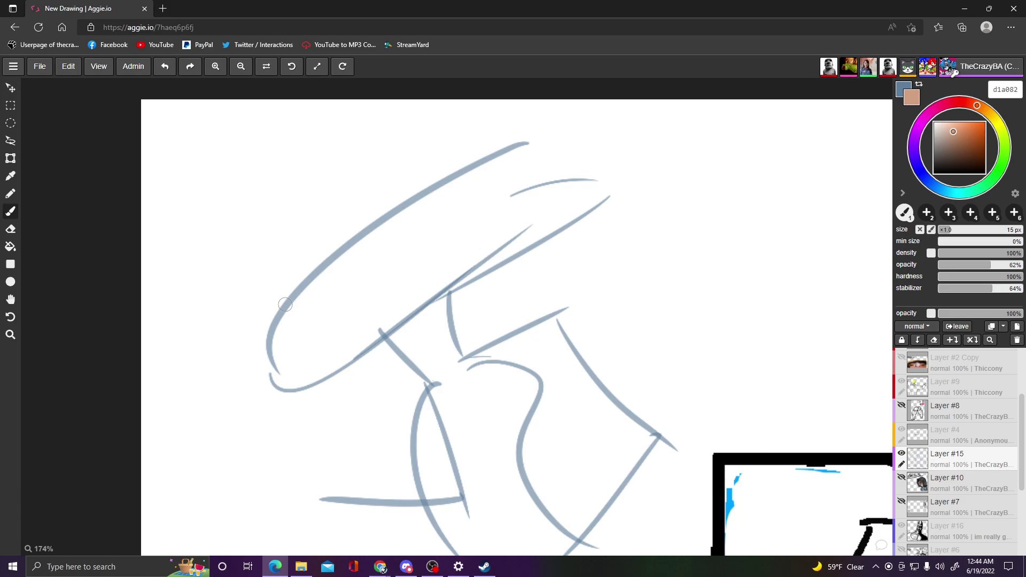
{"action": "left_click", "coordinate": [471, 314]}
{"action": "key", "text": "0"}
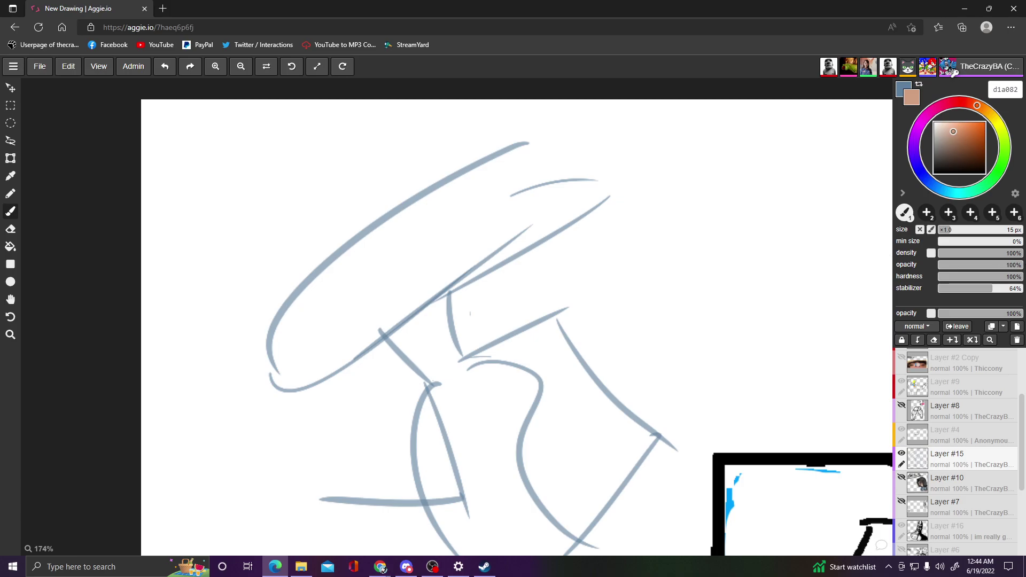
{"action": "key", "text": "bracketleft"}
{"action": "key", "text": "bracketleft"}
{"action": "key", "text": "bracketleft"}
{"action": "key", "text": "bracketleft"}
{"action": "key", "text": "bracketleft"}
{"action": "key", "text": "bracketleft"}
{"action": "key", "text": "bracketleft"}
- Draw the two eyes with a heavy brow, the pointed nose and the angular jaw over the slanted head oval
{"action": "mouse_move", "coordinate": [329, 228]}
{"action": "left_mouse_down"}
{"action": "mouse_move", "coordinate": [367, 244]}
{"action": "mouse_move", "coordinate": [374, 225]}
{"action": "mouse_move", "coordinate": [342, 262]}
{"action": "mouse_move", "coordinate": [328, 261]}
{"action": "mouse_move", "coordinate": [332, 234]}
{"action": "mouse_move", "coordinate": [328, 259]}
{"action": "mouse_move", "coordinate": [404, 276]}
{"action": "mouse_move", "coordinate": [422, 271]}
{"action": "mouse_move", "coordinate": [425, 251]}
{"action": "left_mouse_up"}
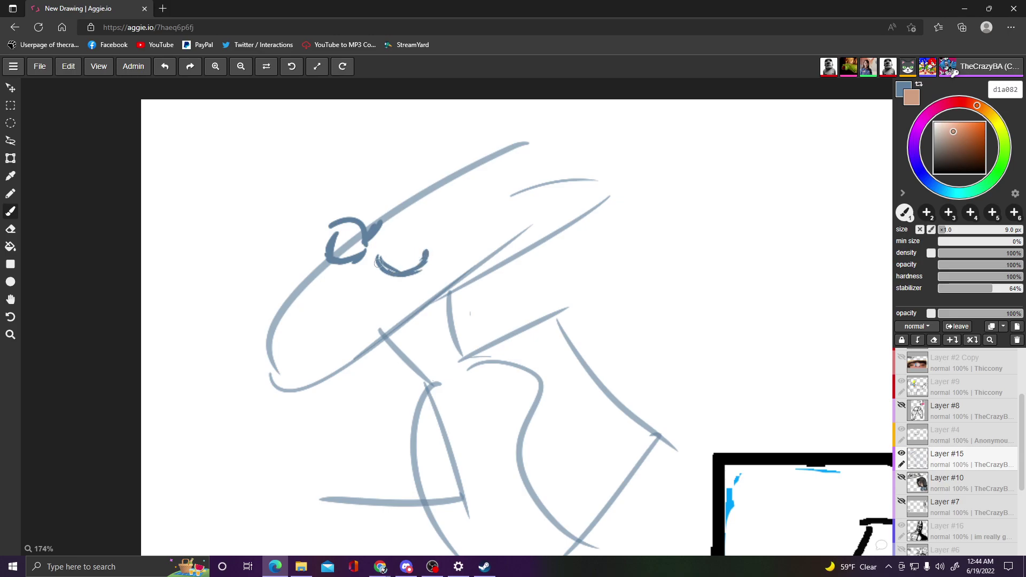
{"action": "mouse_move", "coordinate": [381, 253]}
{"action": "left_mouse_down"}
{"action": "mouse_move", "coordinate": [442, 243]}
{"action": "mouse_move", "coordinate": [382, 246]}
{"action": "mouse_move", "coordinate": [377, 256]}
{"action": "left_mouse_up"}
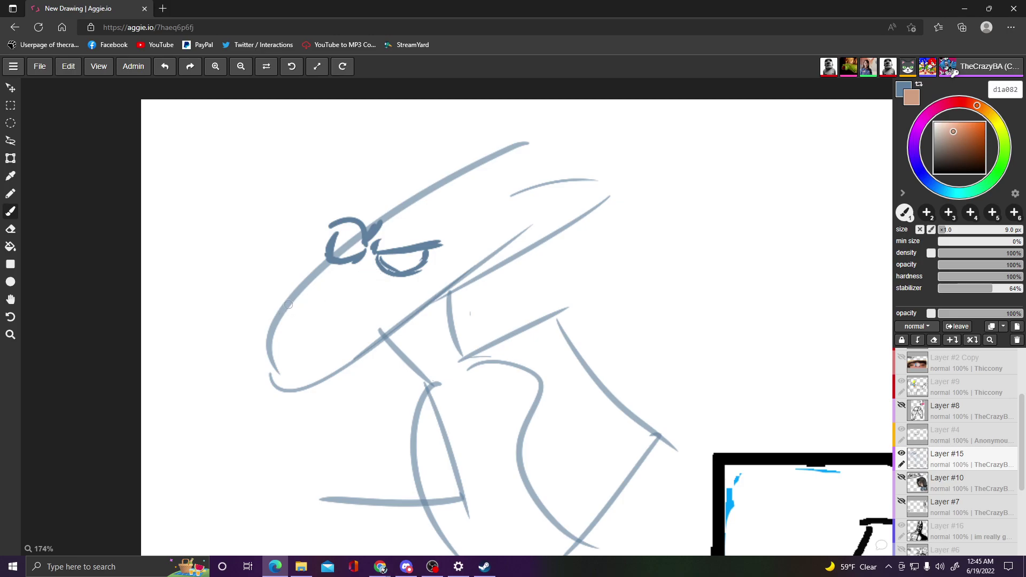
{"action": "mouse_move", "coordinate": [359, 261]}
{"action": "left_mouse_down"}
{"action": "mouse_move", "coordinate": [321, 267]}
{"action": "mouse_move", "coordinate": [336, 286]}
{"action": "left_mouse_up"}
{"action": "mouse_move", "coordinate": [325, 258]}
{"action": "left_mouse_down"}
{"action": "mouse_move", "coordinate": [319, 321]}
{"action": "mouse_move", "coordinate": [317, 311]}
{"action": "mouse_move", "coordinate": [310, 336]}
{"action": "mouse_move", "coordinate": [289, 346]}
{"action": "mouse_move", "coordinate": [391, 344]}
{"action": "mouse_move", "coordinate": [416, 339]}
{"action": "mouse_move", "coordinate": [432, 303]}
{"action": "left_mouse_up"}
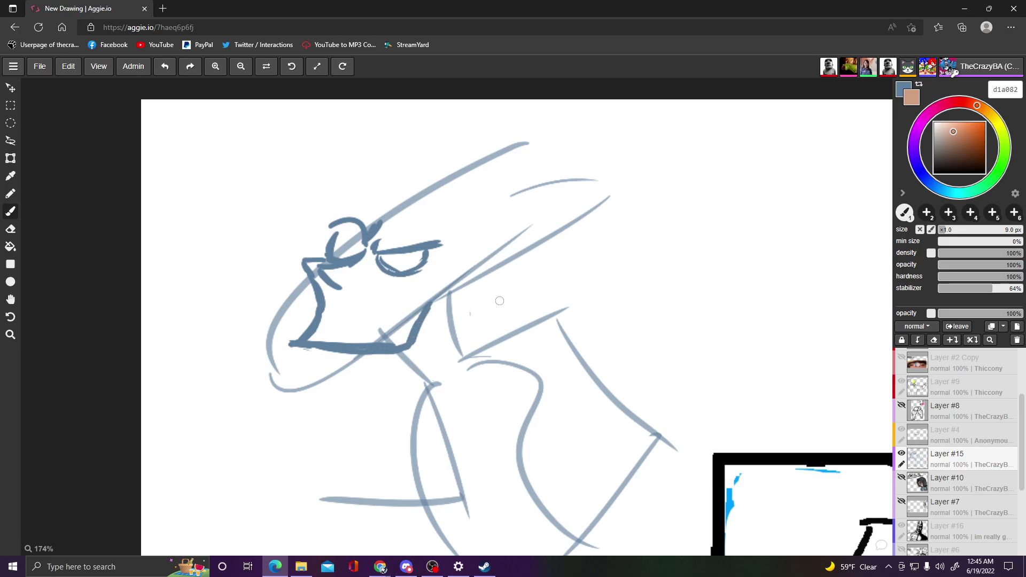
{"action": "mouse_move", "coordinate": [436, 316]}
{"action": "left_mouse_down"}
{"action": "mouse_move", "coordinate": [422, 324]}
{"action": "mouse_move", "coordinate": [483, 275]}
{"action": "left_mouse_up"}
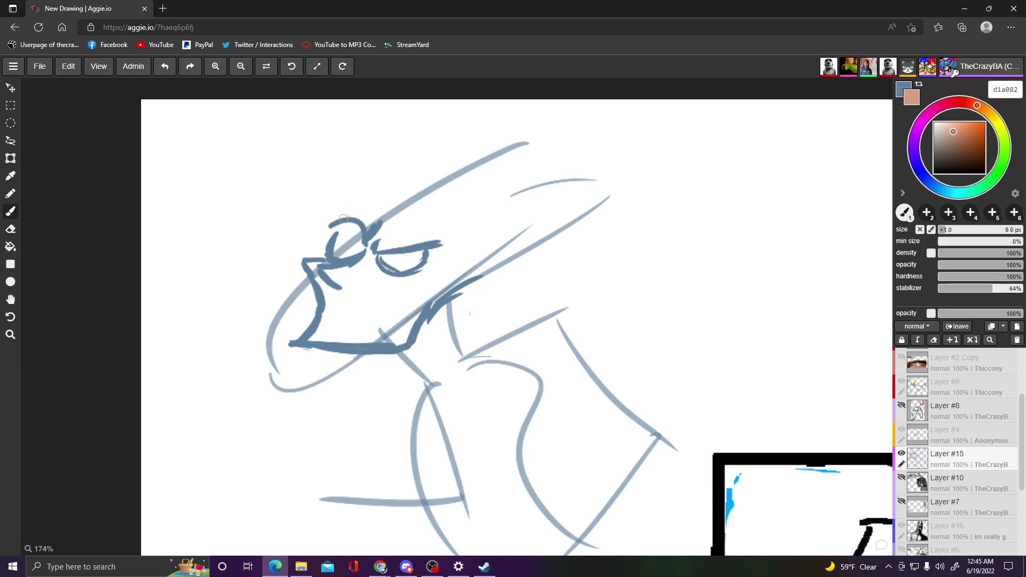
- Outline the swept-back spiky hair from the forehead over the head and back along its lower edge to the jaw
{"action": "mouse_move", "coordinate": [338, 218]}
{"action": "left_mouse_down"}
{"action": "mouse_move", "coordinate": [328, 225]}
{"action": "mouse_move", "coordinate": [342, 210]}
{"action": "mouse_move", "coordinate": [365, 212]}
{"action": "mouse_move", "coordinate": [352, 214]}
{"action": "left_mouse_up"}
{"action": "mouse_move", "coordinate": [338, 214]}
{"action": "left_mouse_down"}
{"action": "mouse_move", "coordinate": [368, 212]}
{"action": "mouse_move", "coordinate": [359, 209]}
{"action": "mouse_move", "coordinate": [384, 193]}
{"action": "mouse_move", "coordinate": [377, 202]}
{"action": "left_mouse_up"}
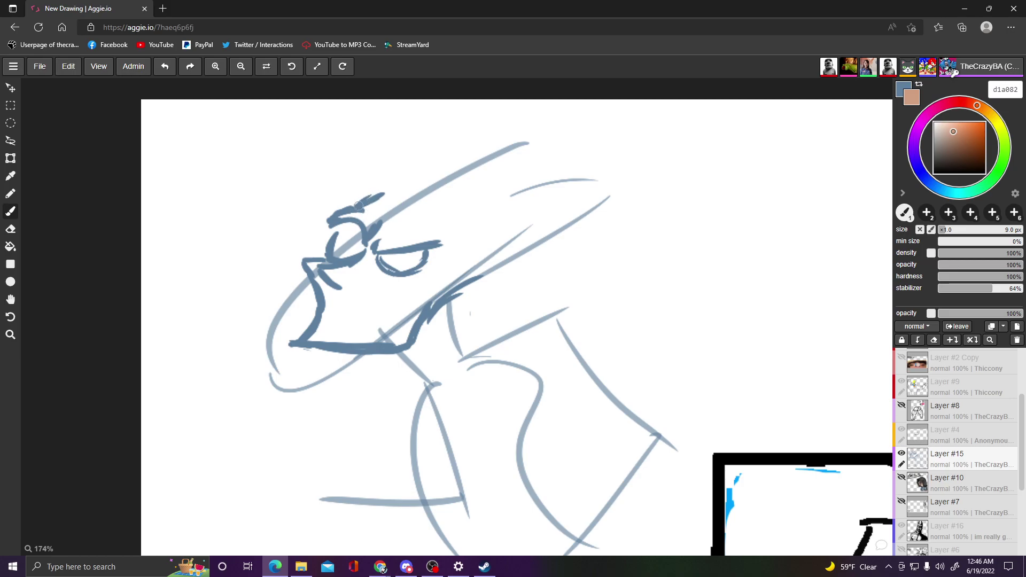
{"action": "mouse_move", "coordinate": [357, 205]}
{"action": "left_mouse_down"}
{"action": "mouse_move", "coordinate": [446, 159]}
{"action": "mouse_move", "coordinate": [458, 158]}
{"action": "mouse_move", "coordinate": [443, 171]}
{"action": "mouse_move", "coordinate": [541, 147]}
{"action": "mouse_move", "coordinate": [490, 161]}
{"action": "mouse_move", "coordinate": [540, 150]}
{"action": "mouse_move", "coordinate": [544, 158]}
{"action": "left_mouse_up"}
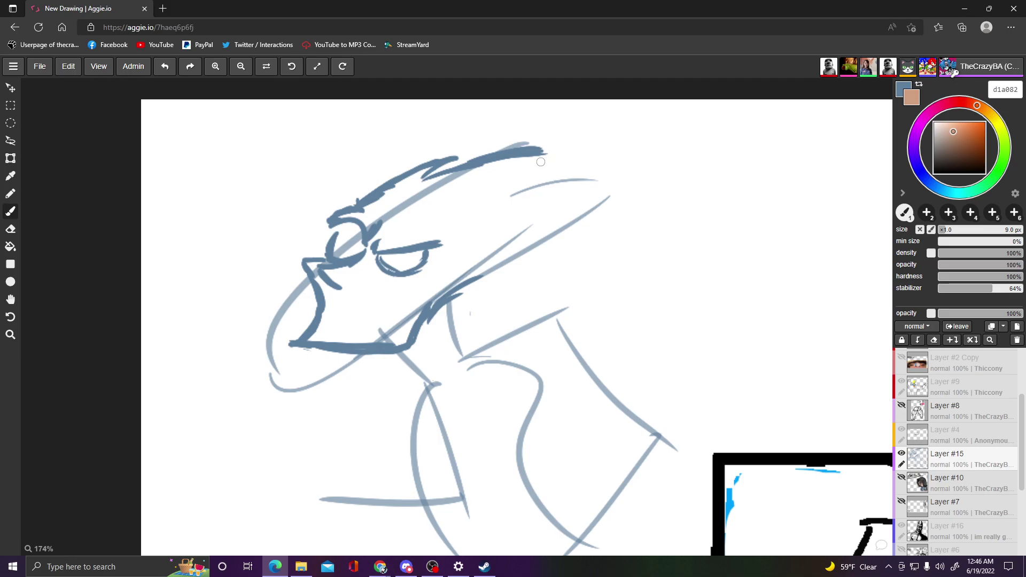
{"action": "mouse_move", "coordinate": [525, 161]}
{"action": "left_mouse_down"}
{"action": "mouse_move", "coordinate": [594, 171]}
{"action": "mouse_move", "coordinate": [685, 217]}
{"action": "mouse_move", "coordinate": [598, 197]}
{"action": "mouse_move", "coordinate": [683, 215]}
{"action": "left_mouse_up"}
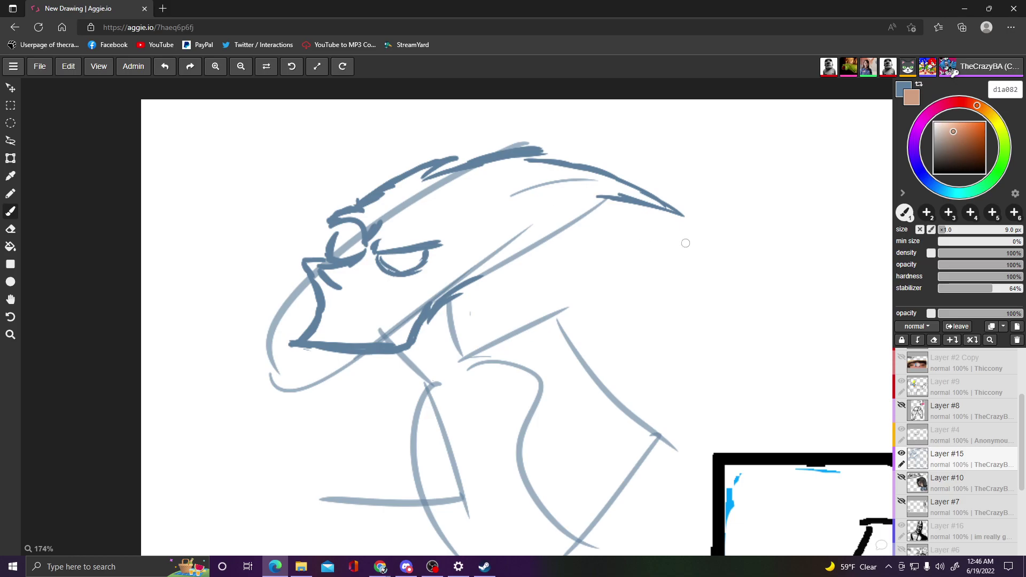
{"action": "mouse_move", "coordinate": [599, 200]}
{"action": "left_mouse_down"}
{"action": "mouse_move", "coordinate": [584, 198]}
{"action": "mouse_move", "coordinate": [636, 213]}
{"action": "mouse_move", "coordinate": [625, 208]}
{"action": "left_mouse_up"}
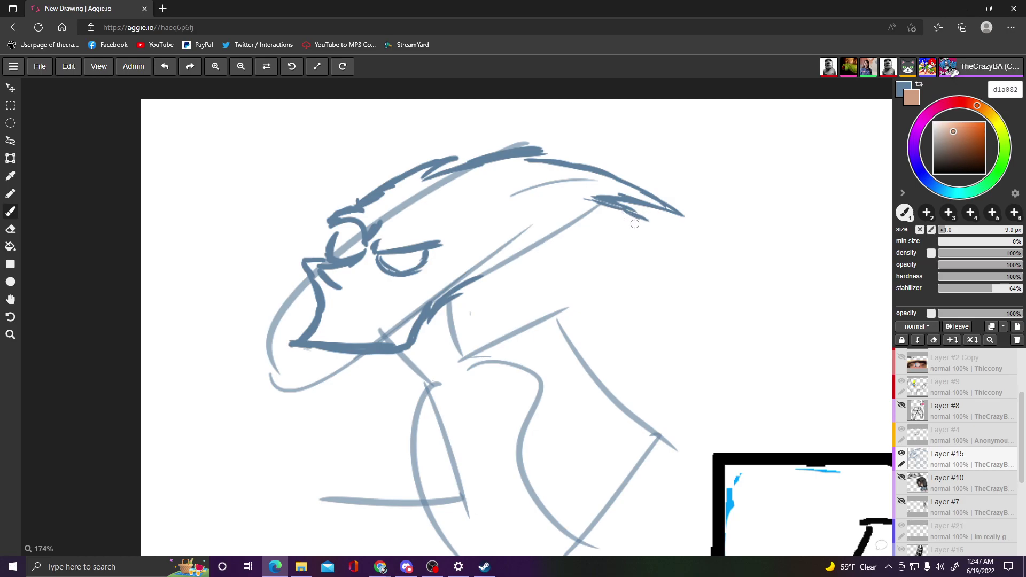
{"action": "mouse_move", "coordinate": [613, 220]}
{"action": "left_mouse_down"}
{"action": "mouse_move", "coordinate": [648, 220]}
{"action": "mouse_move", "coordinate": [533, 235]}
{"action": "left_mouse_up"}
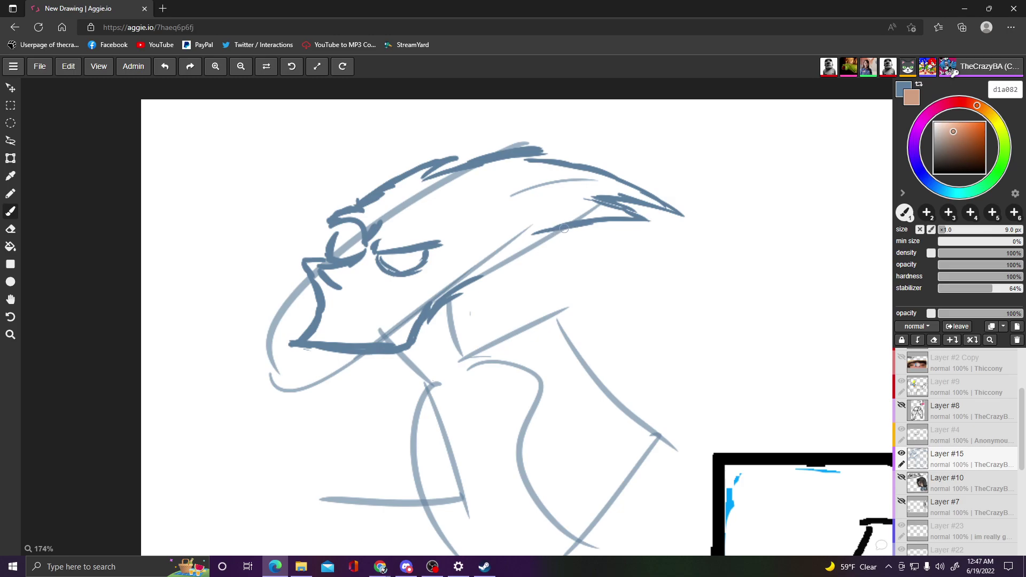
{"action": "mouse_move", "coordinate": [554, 230]}
{"action": "left_mouse_down"}
{"action": "mouse_move", "coordinate": [533, 235]}
{"action": "mouse_move", "coordinate": [596, 236]}
{"action": "mouse_move", "coordinate": [484, 263]}
{"action": "mouse_move", "coordinate": [520, 274]}
{"action": "left_mouse_up"}
{"action": "left_click_drag", "start_coordinate": [480, 280], "coordinate": [503, 275]}
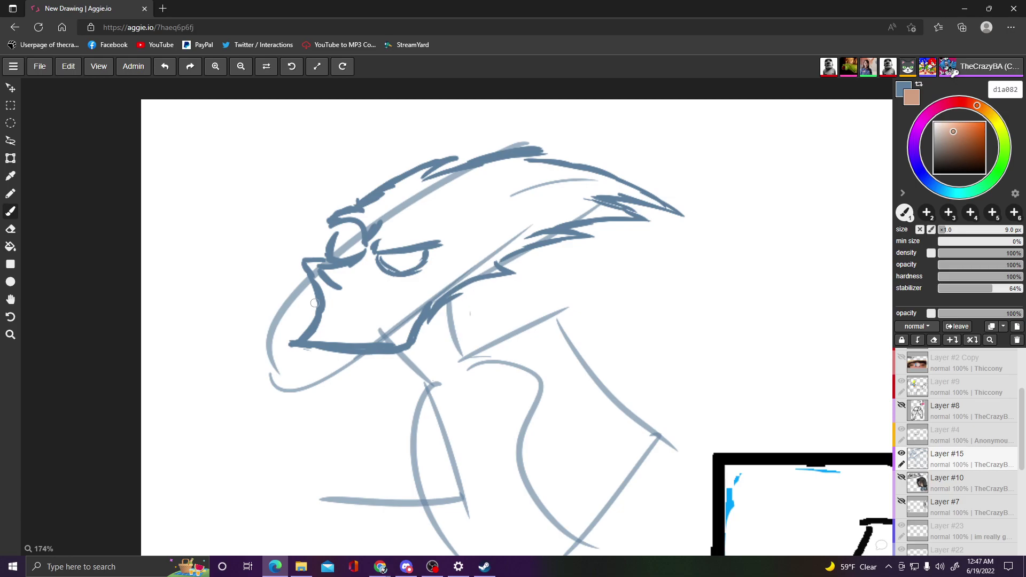
- Draw a wide smirking mouth with teeth lines and add pupils to both eyes
{"action": "mouse_move", "coordinate": [377, 291]}
{"action": "left_mouse_down"}
{"action": "mouse_move", "coordinate": [423, 285]}
{"action": "mouse_move", "coordinate": [407, 284]}
{"action": "mouse_move", "coordinate": [377, 313]}
{"action": "mouse_move", "coordinate": [383, 308]}
{"action": "mouse_move", "coordinate": [332, 312]}
{"action": "left_mouse_up"}
{"action": "left_click_drag", "start_coordinate": [408, 292], "coordinate": [400, 331]}
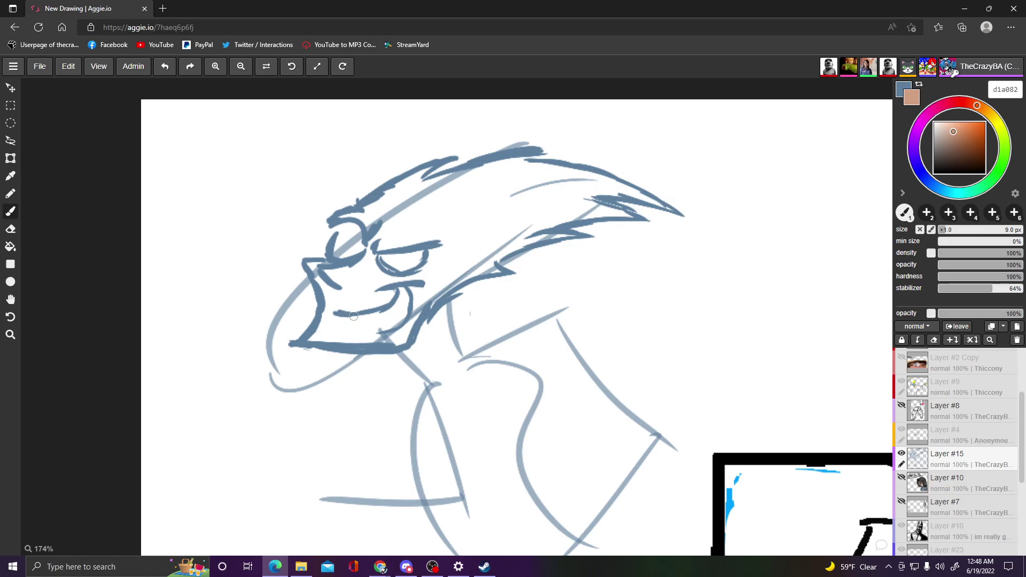
{"action": "mouse_move", "coordinate": [382, 328]}
{"action": "left_mouse_down"}
{"action": "mouse_move", "coordinate": [358, 319]}
{"action": "mouse_move", "coordinate": [395, 328]}
{"action": "left_mouse_up"}
{"action": "left_click", "coordinate": [380, 566]}
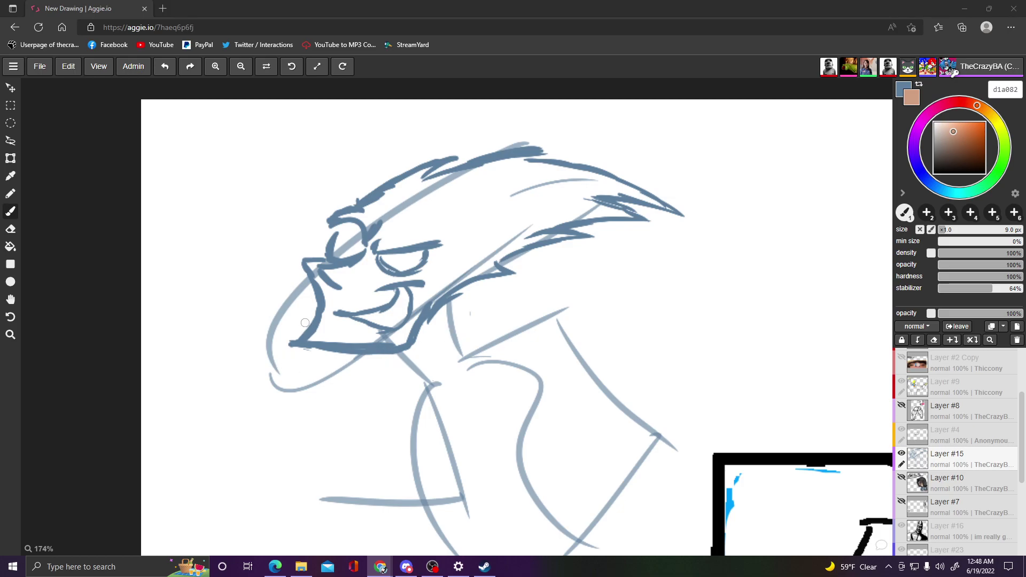
{"action": "mouse_move", "coordinate": [374, 313]}
{"action": "left_mouse_down"}
{"action": "mouse_move", "coordinate": [395, 309]}
{"action": "mouse_move", "coordinate": [417, 300]}
{"action": "left_mouse_up"}
{"action": "mouse_move", "coordinate": [405, 254]}
{"action": "left_mouse_down"}
{"action": "mouse_move", "coordinate": [348, 239]}
{"action": "mouse_move", "coordinate": [405, 262]}
{"action": "left_mouse_up"}
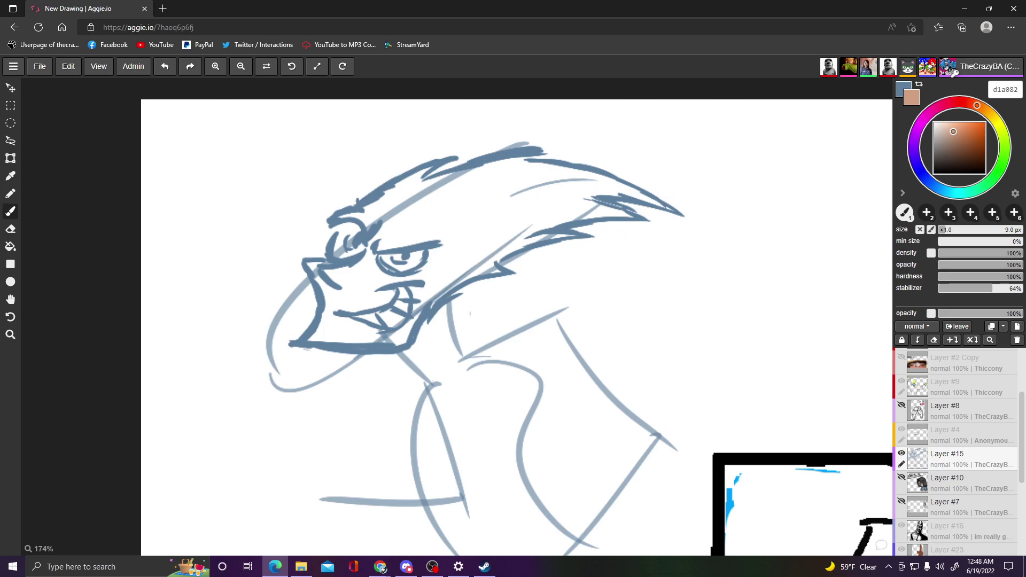
{"action": "left_click", "coordinate": [381, 568]}
{"action": "left_click", "coordinate": [776, 53]}
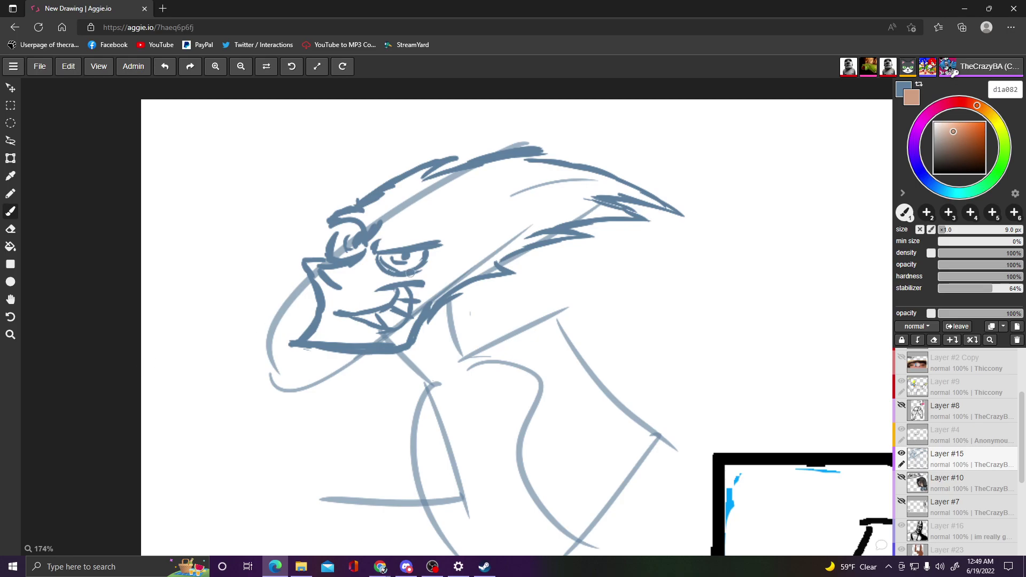
- Draw the neck lines below the jaw and the slope rising from the neck to the raised back shoulder
{"action": "left_click_drag", "start_coordinate": [456, 300], "coordinate": [493, 348]}
{"action": "mouse_move", "coordinate": [419, 326]}
{"action": "left_mouse_down"}
{"action": "mouse_move", "coordinate": [464, 367]}
{"action": "mouse_move", "coordinate": [456, 351]}
{"action": "mouse_move", "coordinate": [468, 386]}
{"action": "left_mouse_up"}
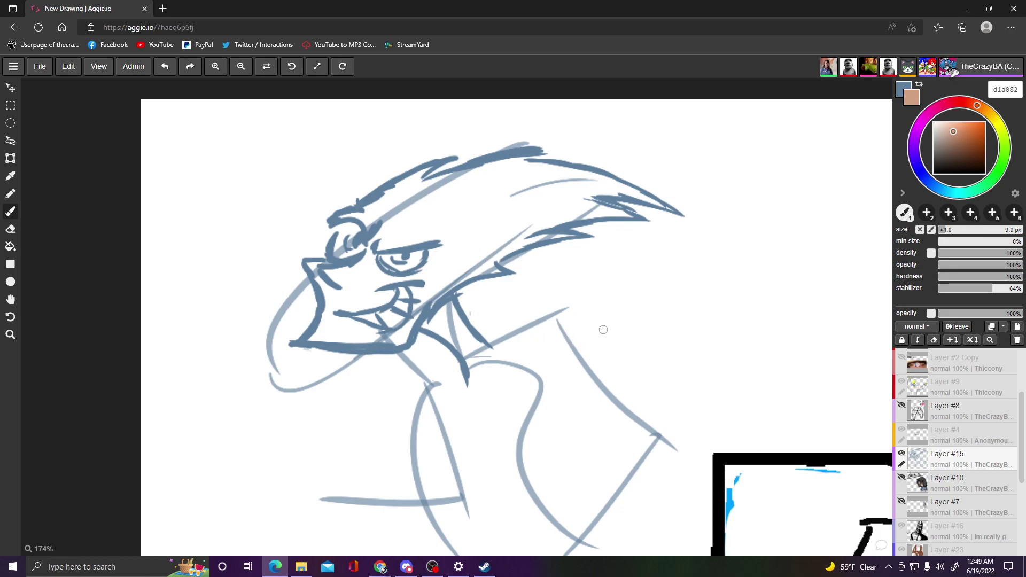
{"action": "mouse_move", "coordinate": [524, 320]}
{"action": "left_mouse_down"}
{"action": "mouse_move", "coordinate": [489, 353]}
{"action": "mouse_move", "coordinate": [509, 343]}
{"action": "left_mouse_up"}
{"action": "mouse_move", "coordinate": [539, 300]}
{"action": "left_mouse_down"}
{"action": "mouse_move", "coordinate": [529, 320]}
{"action": "mouse_move", "coordinate": [560, 286]}
{"action": "left_mouse_up"}
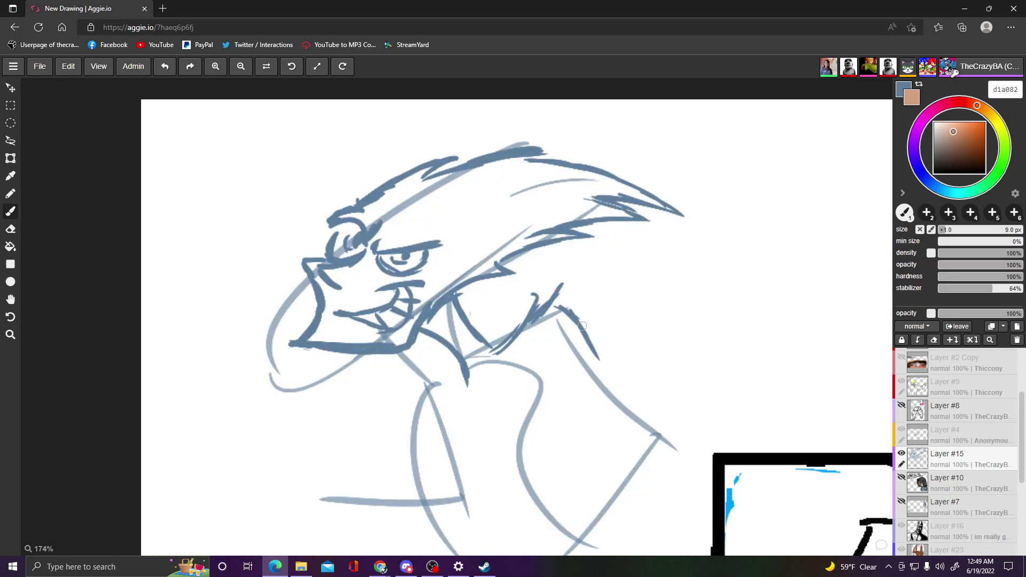
- Outline the bent back arm, from the shoulder out to the pointed elbow and down both sides of the forearm
{"action": "left_click_drag", "start_coordinate": [588, 337], "coordinate": [595, 361]}
{"action": "mouse_move", "coordinate": [594, 345]}
{"action": "left_mouse_down"}
{"action": "mouse_move", "coordinate": [636, 398]}
{"action": "mouse_move", "coordinate": [698, 423]}
{"action": "mouse_move", "coordinate": [684, 423]}
{"action": "mouse_move", "coordinate": [719, 421]}
{"action": "left_mouse_up"}
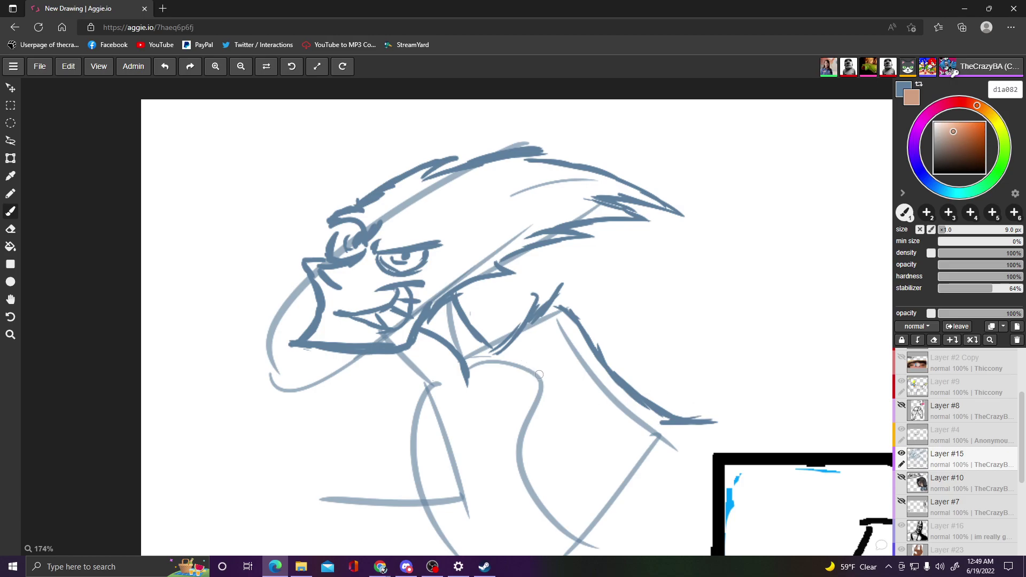
{"action": "mouse_move", "coordinate": [516, 370]}
{"action": "left_mouse_down"}
{"action": "mouse_move", "coordinate": [573, 393]}
{"action": "mouse_move", "coordinate": [561, 380]}
{"action": "mouse_move", "coordinate": [628, 449]}
{"action": "left_mouse_up"}
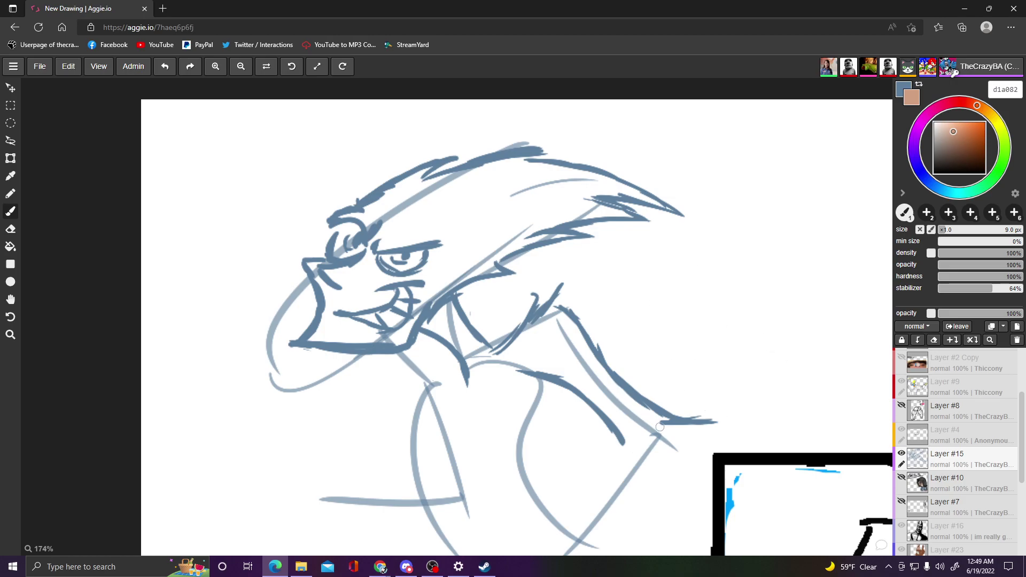
{"action": "left_click_drag", "start_coordinate": [678, 426], "coordinate": [684, 434]}
{"action": "left_click", "coordinate": [381, 567]}
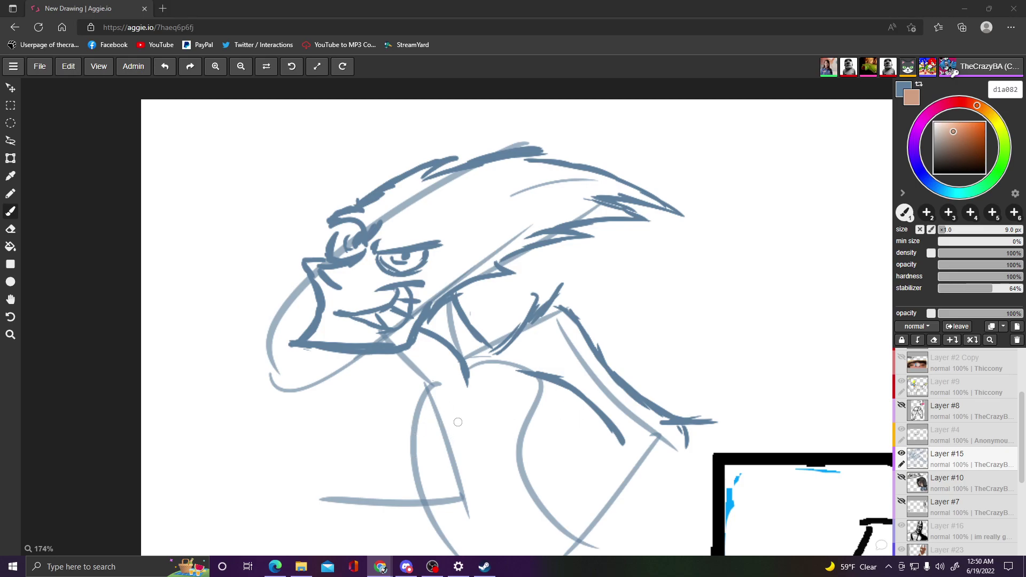
{"action": "mouse_move", "coordinate": [675, 445]}
{"action": "left_mouse_down"}
{"action": "mouse_move", "coordinate": [702, 437]}
{"action": "mouse_move", "coordinate": [619, 505]}
{"action": "left_mouse_up"}
{"action": "left_click_drag", "start_coordinate": [653, 475], "coordinate": [586, 550]}
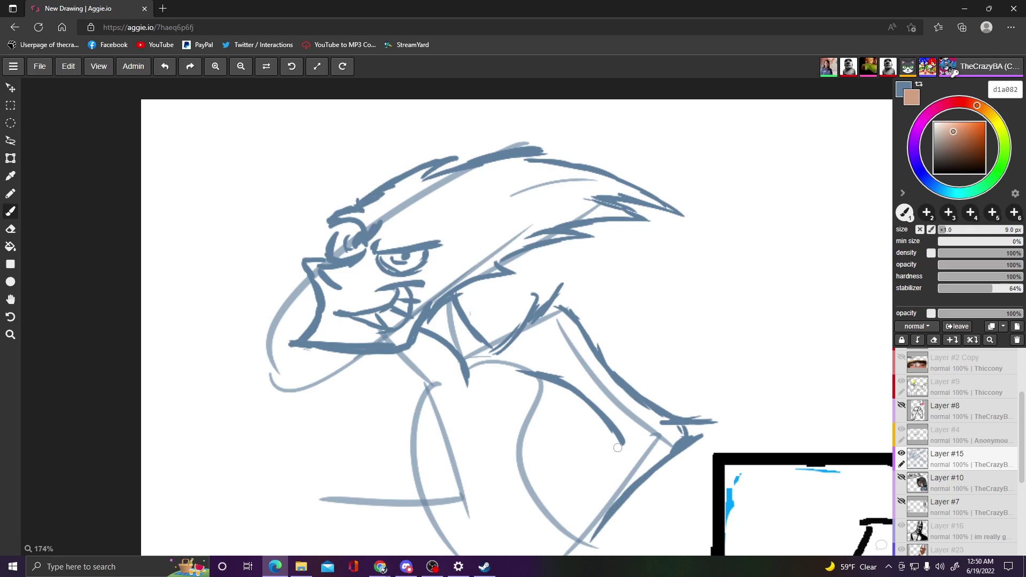
{"action": "mouse_move", "coordinate": [615, 434]}
{"action": "left_mouse_down"}
{"action": "mouse_move", "coordinate": [586, 456]}
{"action": "mouse_move", "coordinate": [629, 427]}
{"action": "mouse_move", "coordinate": [560, 492]}
{"action": "mouse_move", "coordinate": [530, 554]}
{"action": "left_mouse_up"}
{"action": "left_click_drag", "start_coordinate": [561, 505], "coordinate": [527, 556]}
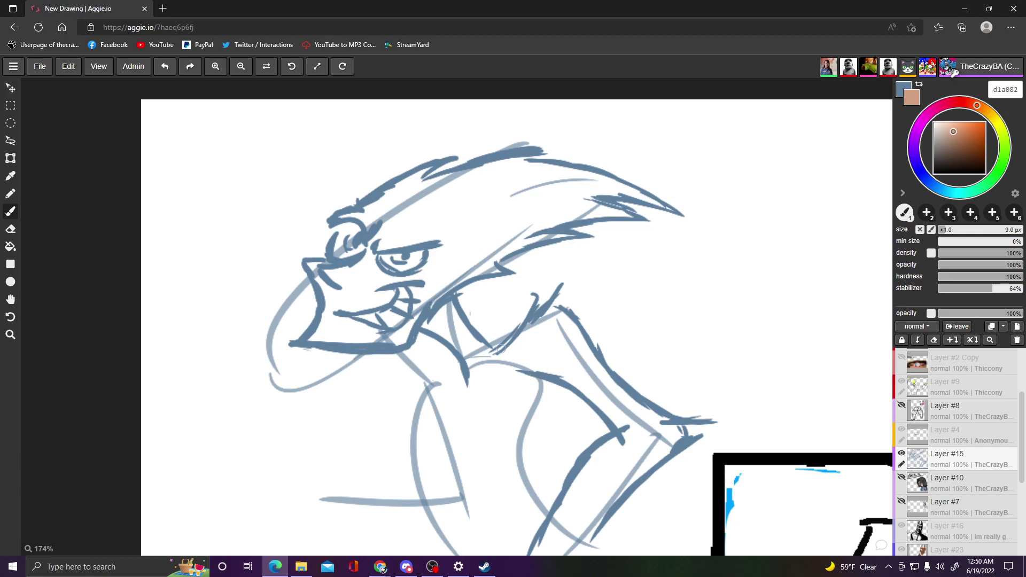
- Draw the back and front edges of the torso and the small front shoulder beside the neck
{"action": "left_click_drag", "start_coordinate": [559, 387], "coordinate": [550, 444]}
{"action": "left_click_drag", "start_coordinate": [561, 406], "coordinate": [550, 470]}
{"action": "mouse_move", "coordinate": [556, 428]}
{"action": "left_mouse_down"}
{"action": "mouse_move", "coordinate": [550, 491]}
{"action": "mouse_move", "coordinate": [553, 474]}
{"action": "mouse_move", "coordinate": [553, 498]}
{"action": "left_mouse_up"}
{"action": "mouse_move", "coordinate": [441, 387]}
{"action": "left_mouse_down"}
{"action": "mouse_move", "coordinate": [440, 463]}
{"action": "mouse_move", "coordinate": [479, 535]}
{"action": "left_mouse_up"}
{"action": "left_click_drag", "start_coordinate": [446, 490], "coordinate": [494, 551]}
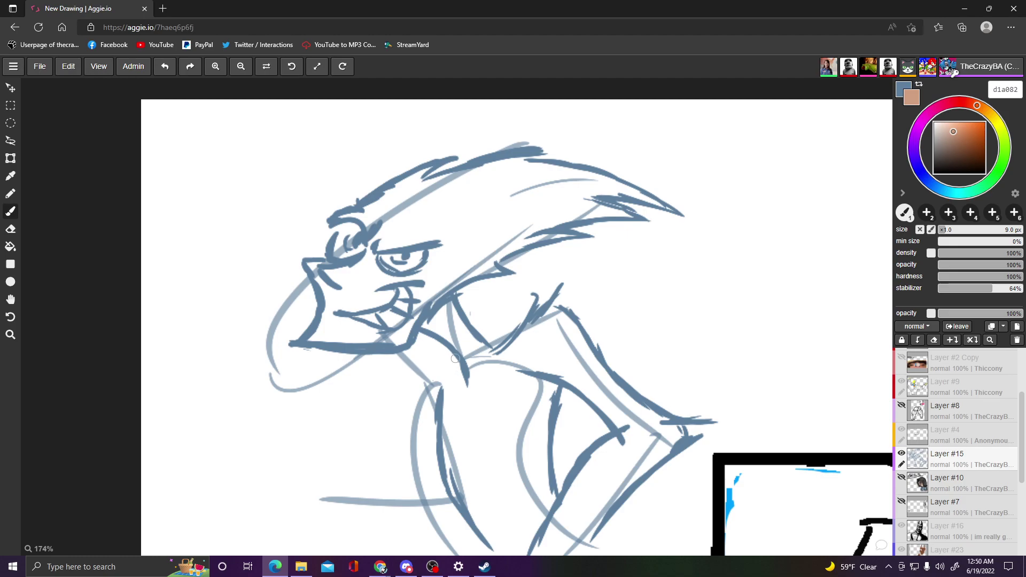
{"action": "mouse_move", "coordinate": [453, 355]}
{"action": "left_mouse_down"}
{"action": "mouse_move", "coordinate": [439, 370]}
{"action": "mouse_move", "coordinate": [403, 372]}
{"action": "mouse_move", "coordinate": [433, 407]}
{"action": "mouse_move", "coordinate": [438, 454]}
{"action": "left_mouse_up"}
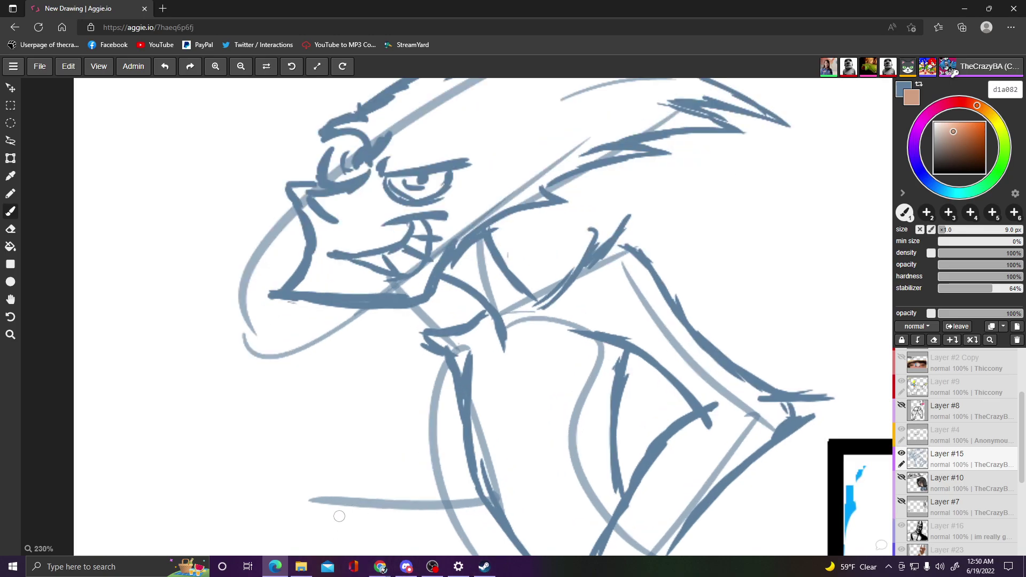
- Sketch the hand with spread fingers at the end of the bent arm and join it to the wrist
{"action": "scroll", "coordinate": [342, 515], "scroll_direction": "down", "scroll_amount": 3}
{"action": "scroll", "coordinate": [323, 532], "scroll_direction": "up", "scroll_amount": 2}
{"action": "scroll", "coordinate": [323, 532], "scroll_direction": "up", "scroll_amount": 1}
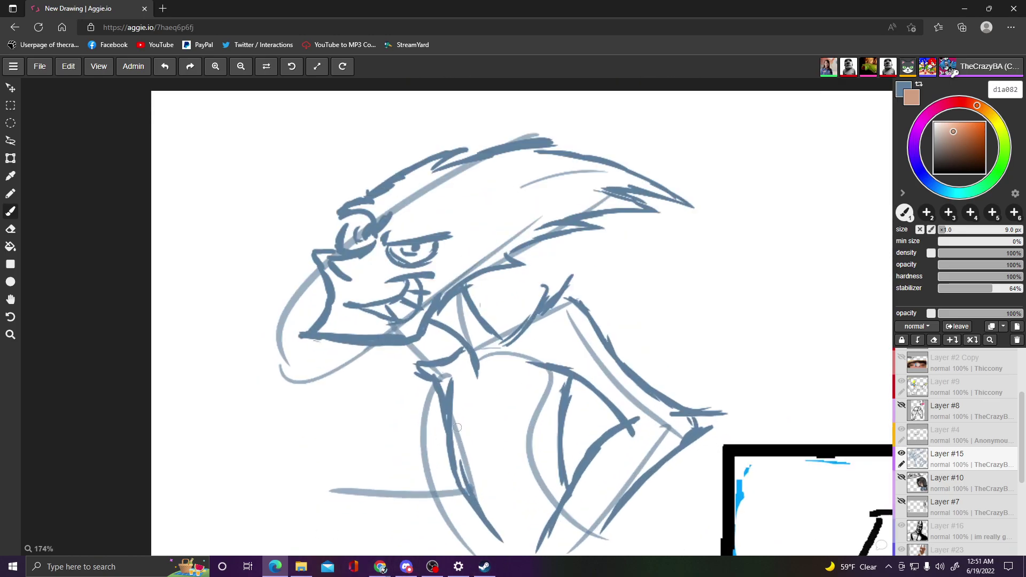
{"action": "scroll", "coordinate": [351, 479], "scroll_direction": "down", "scroll_amount": 3}
{"action": "scroll", "coordinate": [268, 546], "scroll_direction": "up", "scroll_amount": 2}
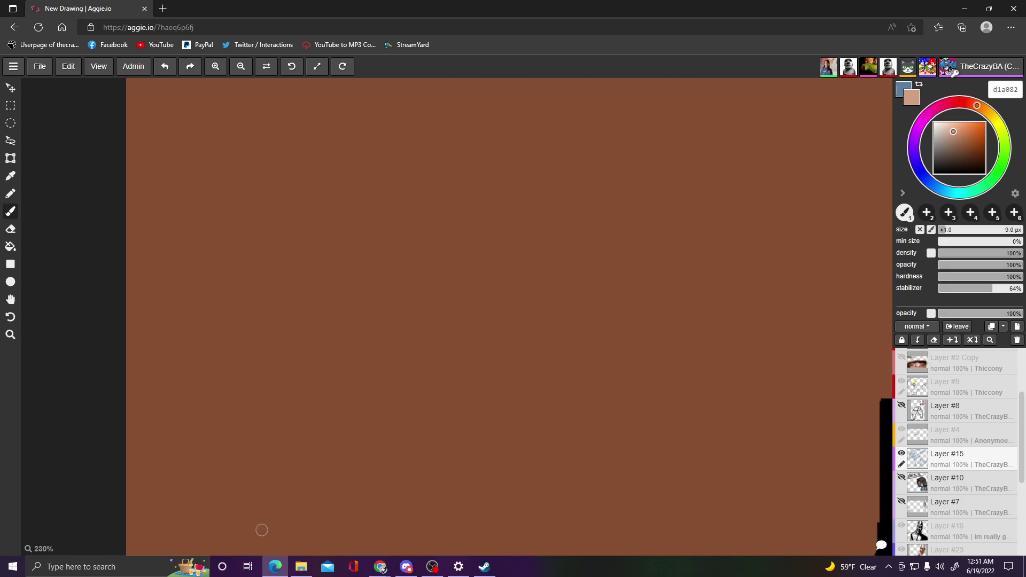
{"action": "scroll", "coordinate": [219, 541], "scroll_direction": "down", "scroll_amount": 1}
{"action": "scroll", "coordinate": [214, 545], "scroll_direction": "up", "scroll_amount": 3}
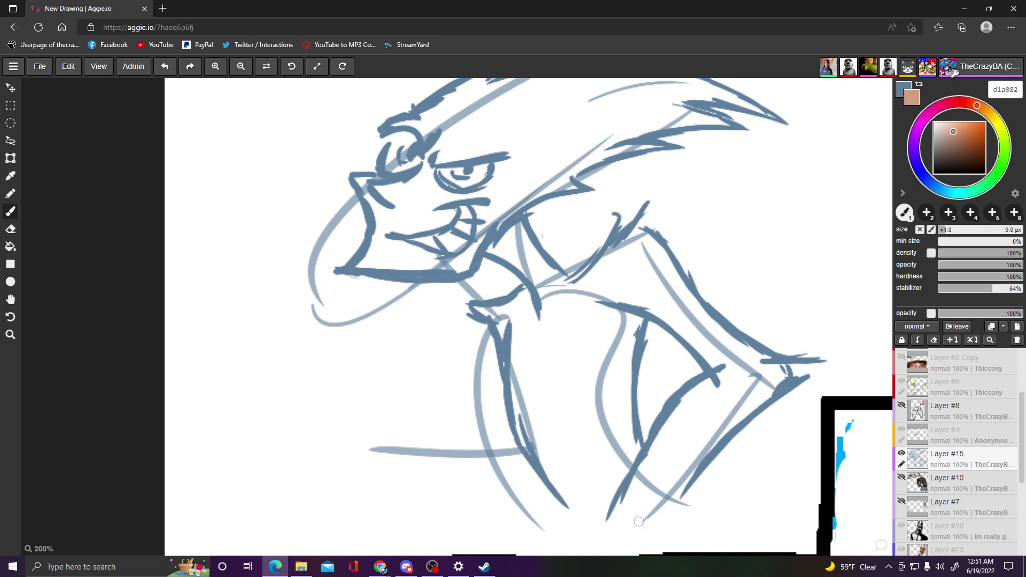
{"action": "mouse_move", "coordinate": [623, 507]}
{"action": "left_mouse_down"}
{"action": "mouse_move", "coordinate": [570, 499]}
{"action": "mouse_move", "coordinate": [588, 534]}
{"action": "mouse_move", "coordinate": [639, 551]}
{"action": "mouse_move", "coordinate": [661, 522]}
{"action": "mouse_move", "coordinate": [644, 549]}
{"action": "mouse_move", "coordinate": [679, 520]}
{"action": "mouse_move", "coordinate": [649, 520]}
{"action": "left_mouse_up"}
{"action": "left_click_drag", "start_coordinate": [596, 483], "coordinate": [618, 501]}
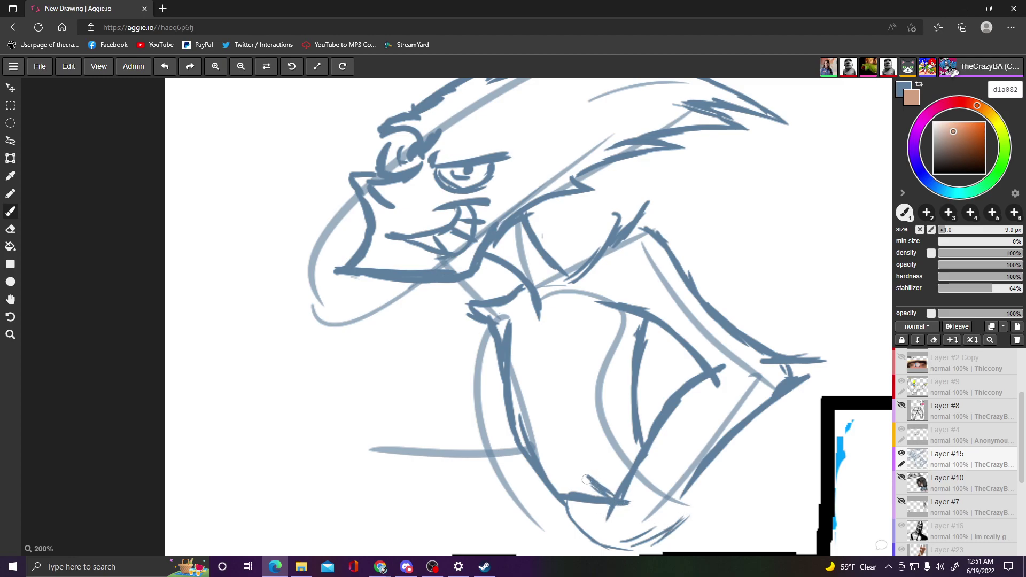
{"action": "mouse_move", "coordinate": [593, 481]}
{"action": "left_mouse_down"}
{"action": "mouse_move", "coordinate": [592, 453]}
{"action": "mouse_move", "coordinate": [572, 492]}
{"action": "mouse_move", "coordinate": [583, 482]}
{"action": "left_mouse_up"}
{"action": "mouse_move", "coordinate": [564, 498]}
{"action": "left_mouse_down"}
{"action": "mouse_move", "coordinate": [492, 523]}
{"action": "mouse_move", "coordinate": [504, 554]}
{"action": "left_mouse_up"}
{"action": "mouse_move", "coordinate": [569, 513]}
{"action": "left_mouse_down"}
{"action": "mouse_move", "coordinate": [528, 528]}
{"action": "mouse_move", "coordinate": [528, 553]}
{"action": "left_mouse_up"}
{"action": "mouse_move", "coordinate": [584, 528]}
{"action": "left_mouse_down"}
{"action": "mouse_move", "coordinate": [558, 541]}
{"action": "mouse_move", "coordinate": [561, 562]}
{"action": "mouse_move", "coordinate": [619, 545]}
{"action": "mouse_move", "coordinate": [585, 556]}
{"action": "left_mouse_up"}
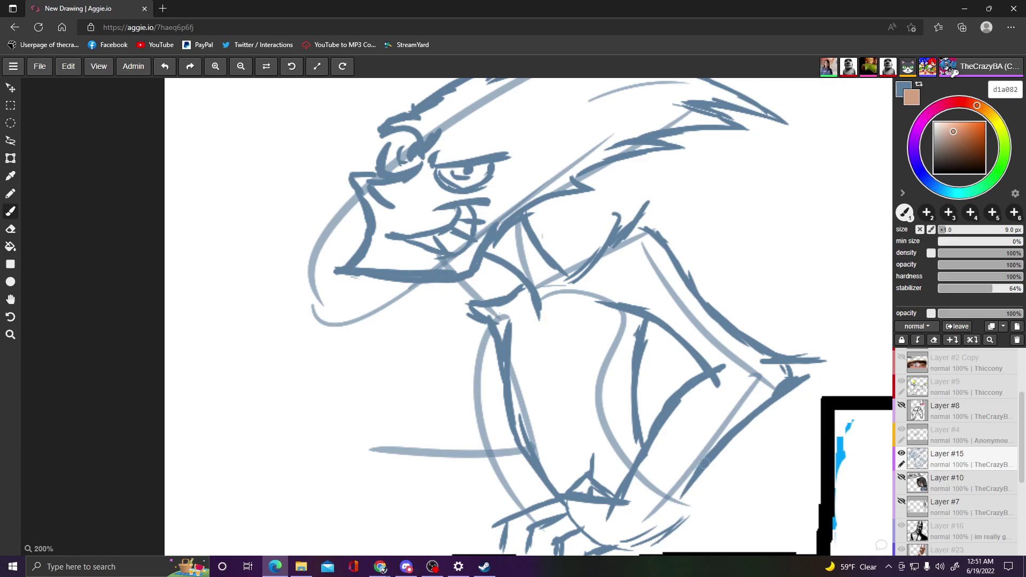
{"action": "mouse_move", "coordinate": [679, 494]}
{"action": "left_mouse_down"}
{"action": "mouse_move", "coordinate": [700, 466]}
{"action": "mouse_move", "coordinate": [649, 537]}
{"action": "mouse_move", "coordinate": [618, 549]}
{"action": "left_mouse_up"}
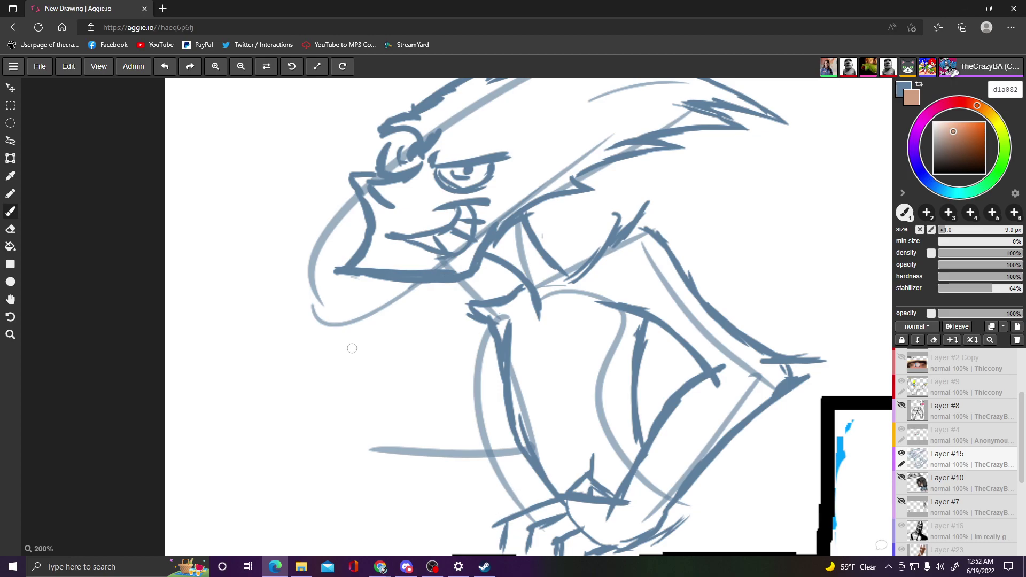
- Draw the outstretched front forearm and its hand with a pointing finger, and add short chin lines beneath the smirk
{"action": "left_click_drag", "start_coordinate": [546, 475], "coordinate": [338, 441]}
{"action": "mouse_move", "coordinate": [457, 429]}
{"action": "left_mouse_down"}
{"action": "mouse_move", "coordinate": [377, 431]}
{"action": "mouse_move", "coordinate": [489, 428]}
{"action": "mouse_move", "coordinate": [419, 424]}
{"action": "mouse_move", "coordinate": [488, 432]}
{"action": "mouse_move", "coordinate": [451, 430]}
{"action": "left_mouse_up"}
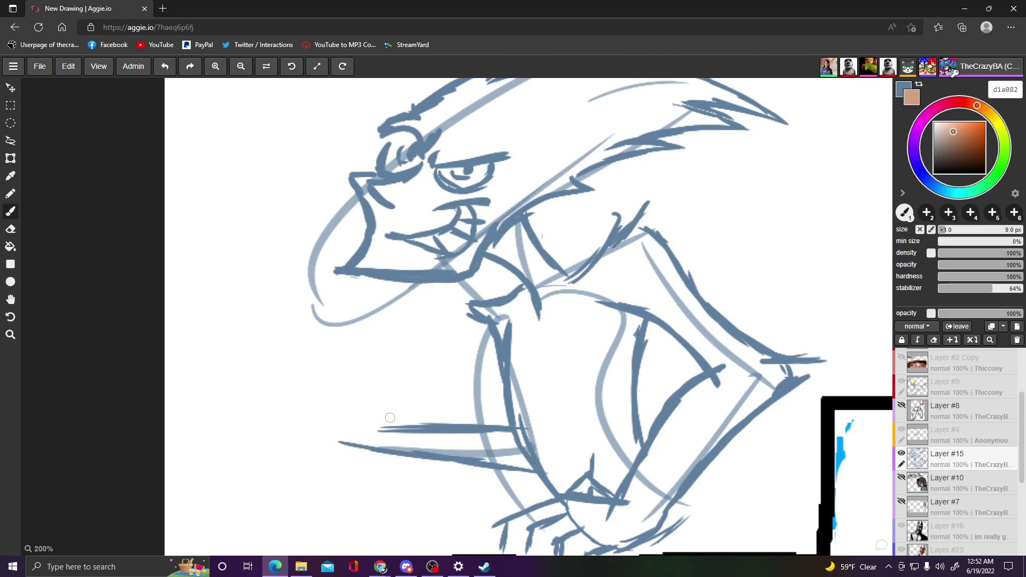
{"action": "mouse_move", "coordinate": [359, 444]}
{"action": "left_mouse_down"}
{"action": "mouse_move", "coordinate": [321, 412]}
{"action": "mouse_move", "coordinate": [331, 408]}
{"action": "mouse_move", "coordinate": [324, 395]}
{"action": "mouse_move", "coordinate": [374, 394]}
{"action": "mouse_move", "coordinate": [387, 444]}
{"action": "mouse_move", "coordinate": [370, 396]}
{"action": "left_mouse_up"}
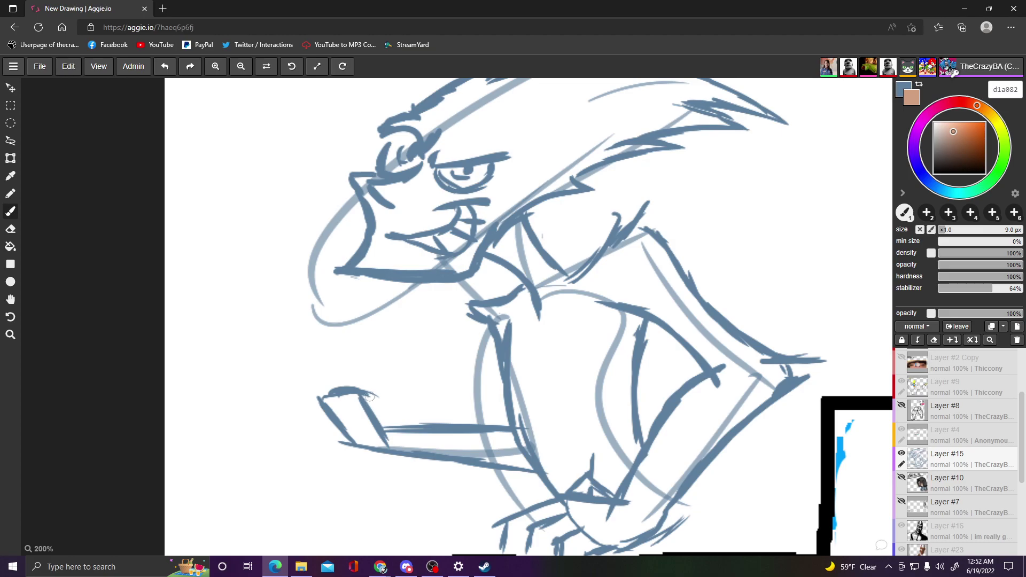
{"action": "mouse_move", "coordinate": [385, 438]}
{"action": "left_mouse_down"}
{"action": "mouse_move", "coordinate": [388, 411]}
{"action": "mouse_move", "coordinate": [388, 435]}
{"action": "mouse_move", "coordinate": [368, 415]}
{"action": "mouse_move", "coordinate": [337, 416]}
{"action": "mouse_move", "coordinate": [364, 420]}
{"action": "mouse_move", "coordinate": [342, 427]}
{"action": "mouse_move", "coordinate": [377, 425]}
{"action": "mouse_move", "coordinate": [396, 449]}
{"action": "left_mouse_up"}
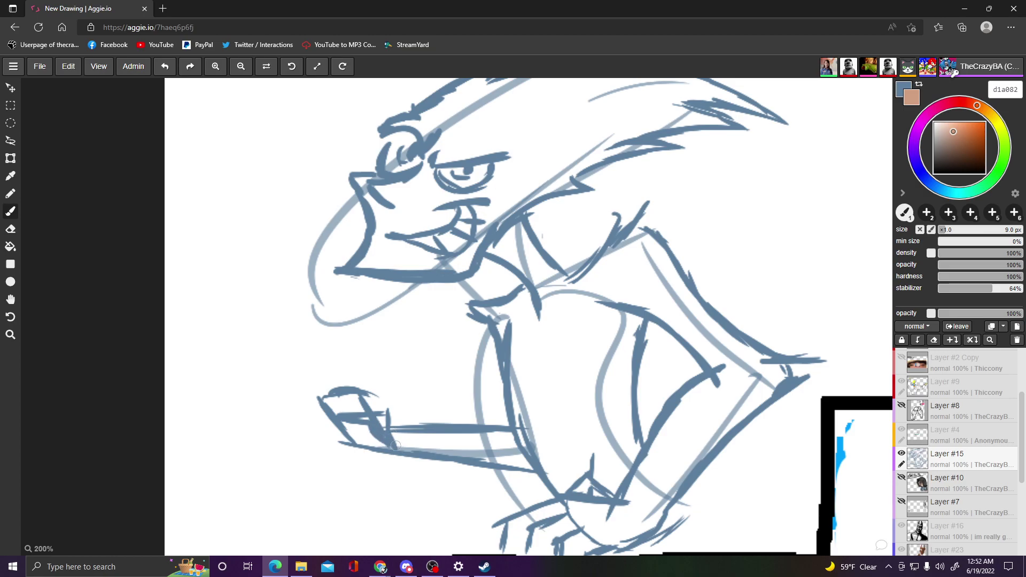
{"action": "mouse_move", "coordinate": [368, 409]}
{"action": "left_mouse_down"}
{"action": "mouse_move", "coordinate": [313, 374]}
{"action": "mouse_move", "coordinate": [259, 363]}
{"action": "mouse_move", "coordinate": [326, 392]}
{"action": "mouse_move", "coordinate": [276, 415]}
{"action": "mouse_move", "coordinate": [319, 410]}
{"action": "mouse_move", "coordinate": [311, 447]}
{"action": "mouse_move", "coordinate": [326, 425]}
{"action": "mouse_move", "coordinate": [325, 439]}
{"action": "mouse_move", "coordinate": [333, 434]}
{"action": "mouse_move", "coordinate": [319, 429]}
{"action": "mouse_move", "coordinate": [333, 420]}
{"action": "mouse_move", "coordinate": [391, 439]}
{"action": "left_mouse_up"}
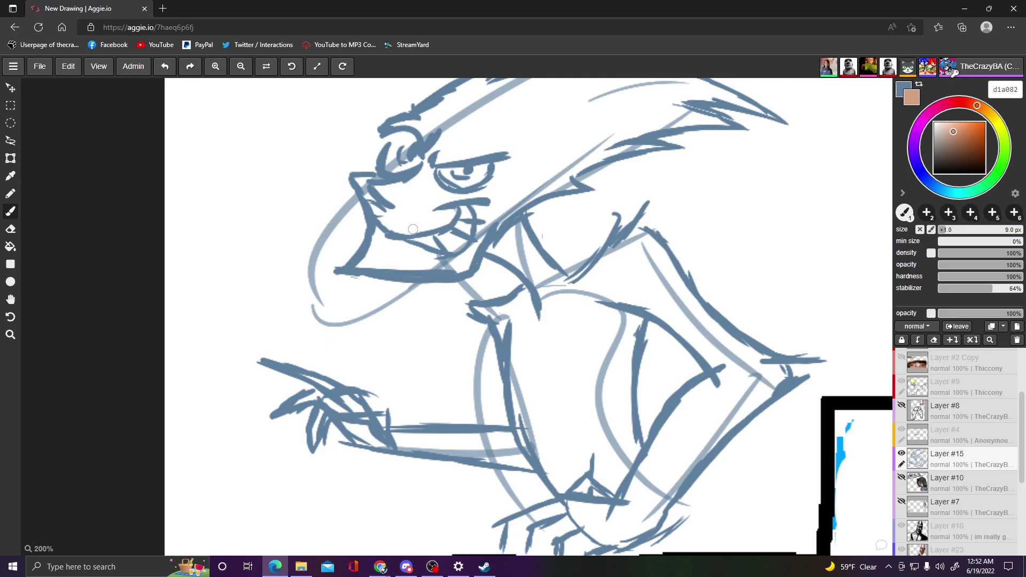
{"action": "key", "text": "ctrl"}
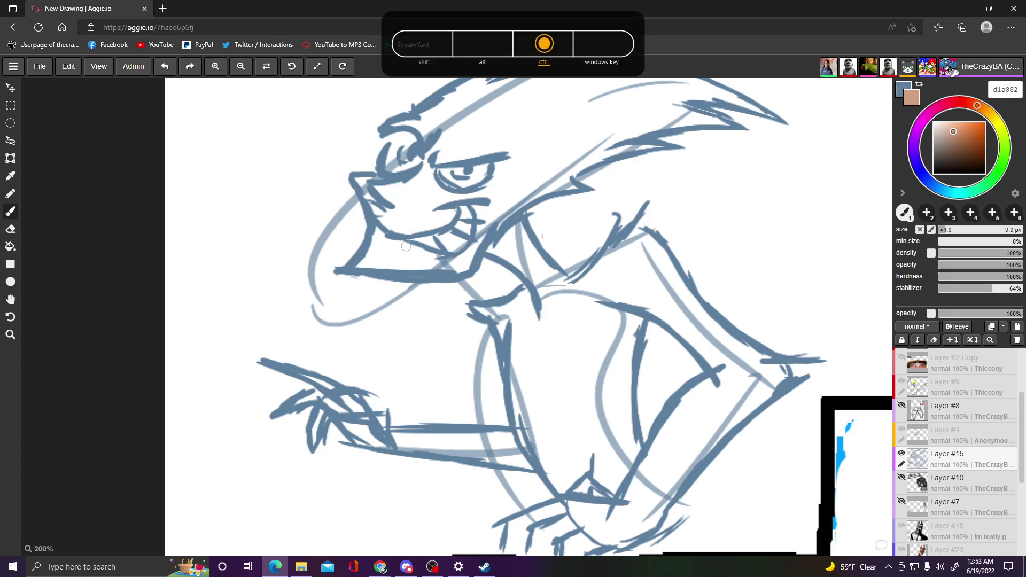
{"action": "mouse_move", "coordinate": [414, 253]}
{"action": "left_mouse_down"}
{"action": "mouse_move", "coordinate": [444, 260]}
{"action": "mouse_move", "coordinate": [410, 262]}
{"action": "left_mouse_up"}
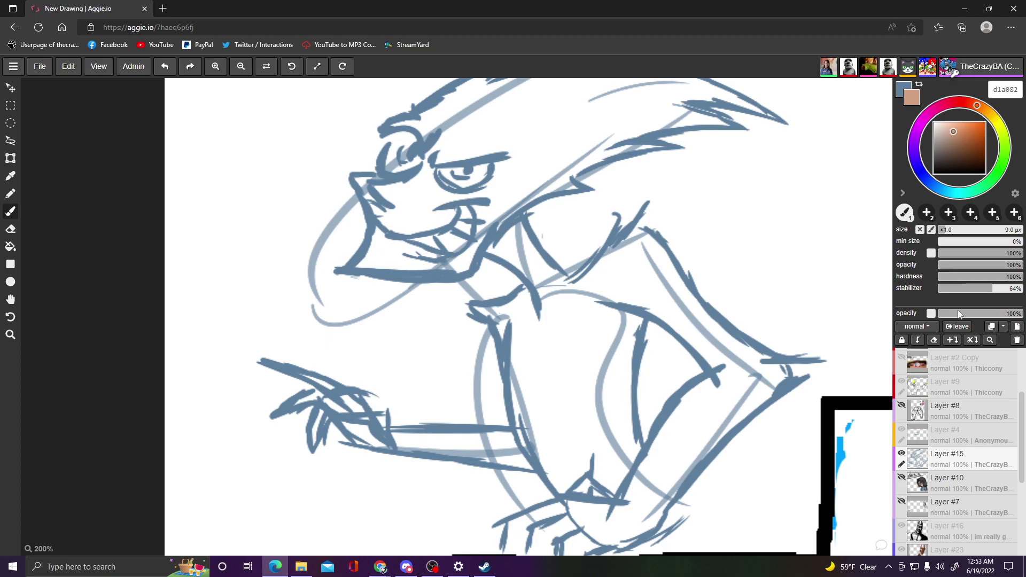
- Add a new layer and place it directly below Layer #15
{"action": "scroll", "coordinate": [975, 406], "scroll_direction": "up", "scroll_amount": 2}
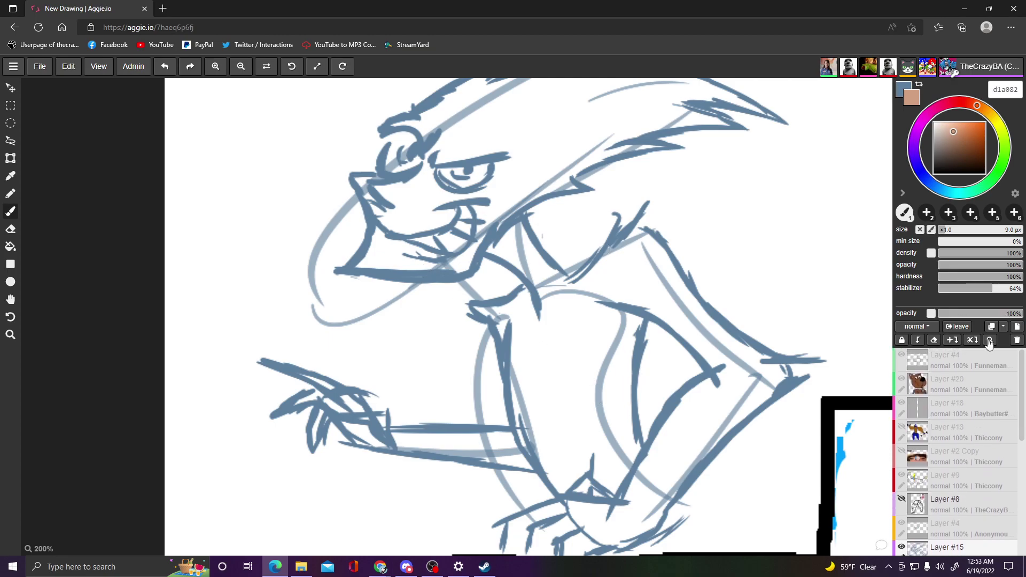
{"action": "scroll", "coordinate": [971, 421], "scroll_direction": "down", "scroll_amount": 3}
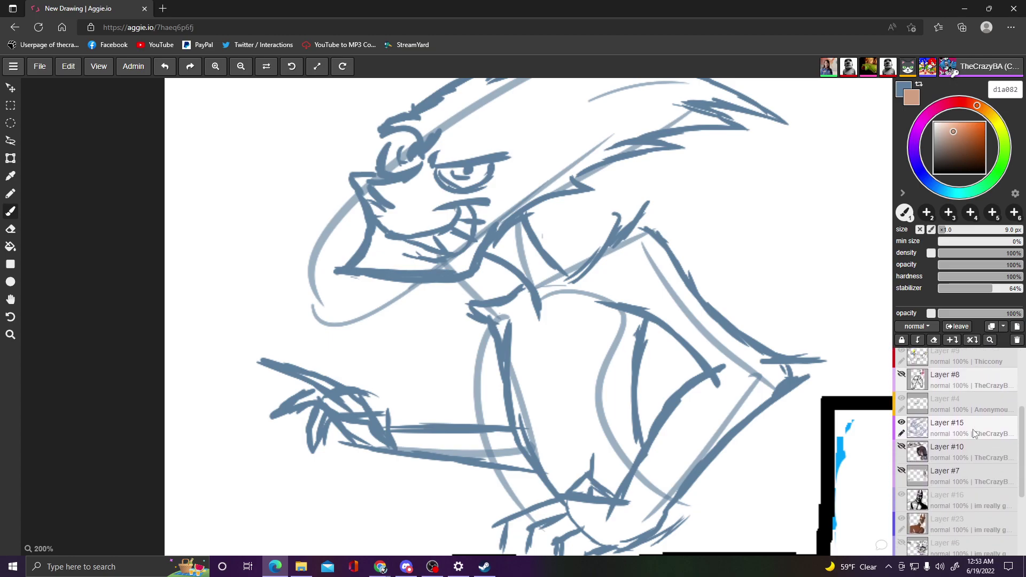
{"action": "left_click", "coordinate": [1016, 328]}
{"action": "left_click_drag", "start_coordinate": [979, 436], "coordinate": [978, 457]}
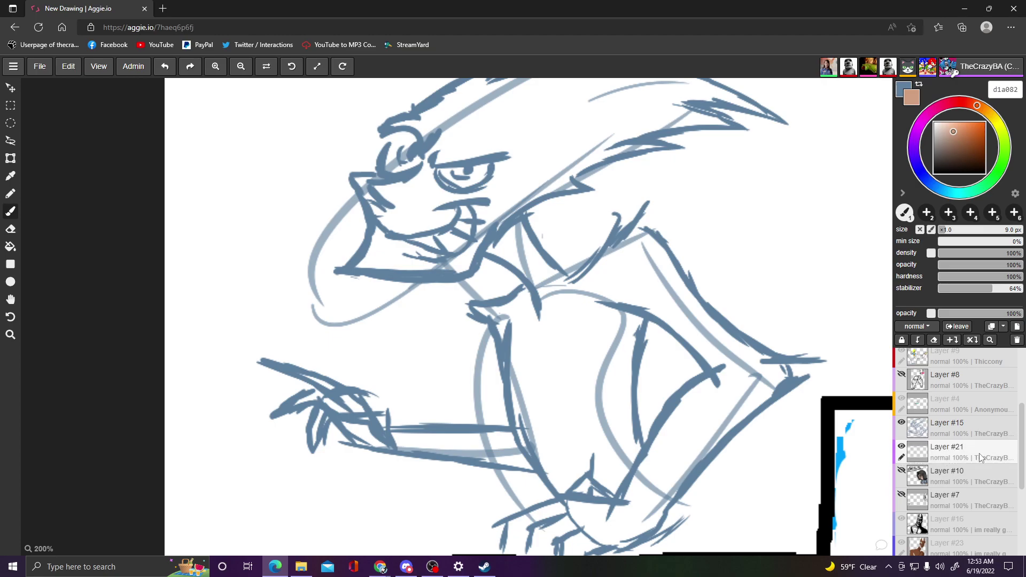
- Make dark blue 2e5b89 the foreground colour and set the brush to 36 px size and 64% opacity
{"action": "left_click_drag", "start_coordinate": [960, 199], "coordinate": [938, 191]}
{"action": "left_click_drag", "start_coordinate": [960, 139], "coordinate": [968, 146]}
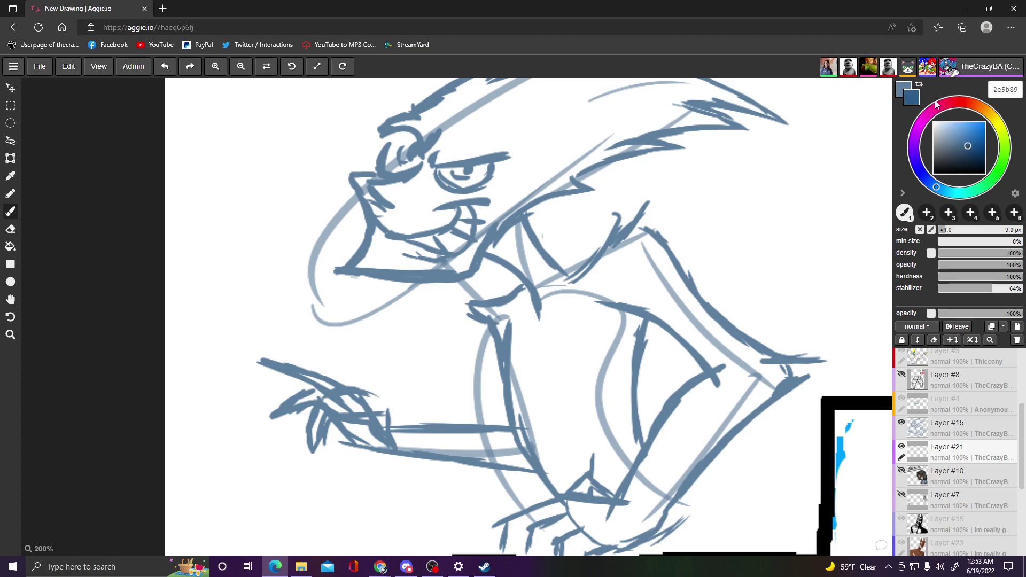
{"action": "left_click", "coordinate": [899, 91]}
{"action": "left_click", "coordinate": [921, 86]}
{"action": "scroll", "coordinate": [771, 208], "scroll_direction": "up", "scroll_amount": 1}
{"action": "scroll", "coordinate": [695, 253], "scroll_direction": "down", "scroll_amount": 1}
{"action": "scroll", "coordinate": [690, 254], "scroll_direction": "down", "scroll_amount": 1}
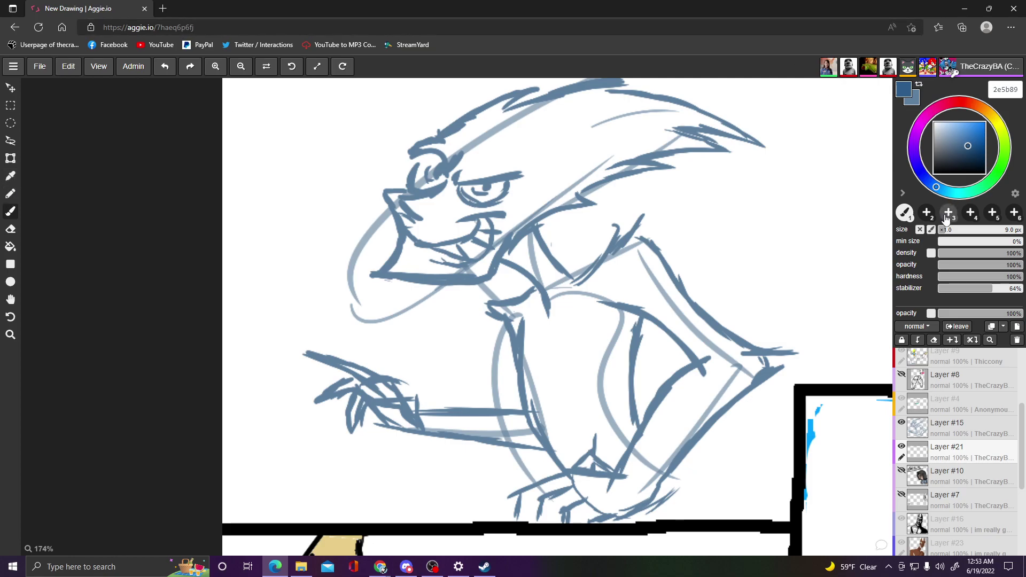
{"action": "left_click", "coordinate": [960, 231]}
{"action": "left_click_drag", "start_coordinate": [960, 231], "coordinate": [970, 236]}
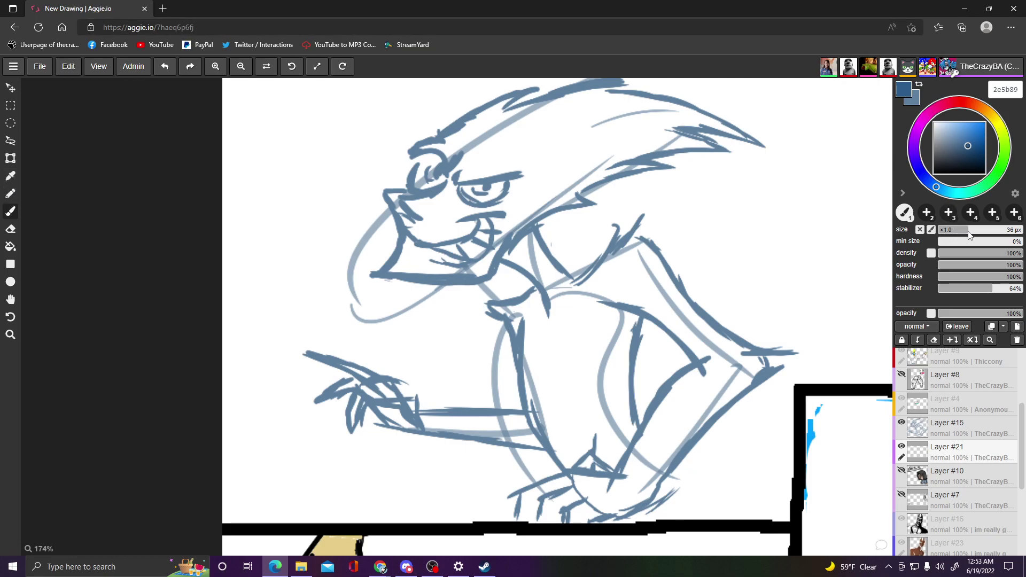
{"action": "left_click", "coordinate": [994, 265]}
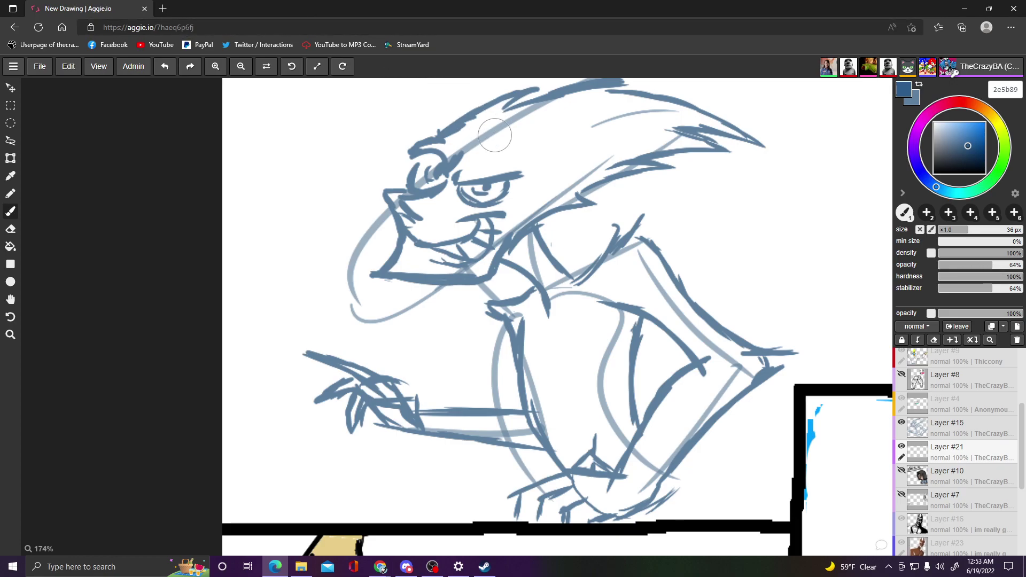
- Try a blue fill on the front of the hair and a duplicate of Layer #10, undoing both
{"action": "mouse_move", "coordinate": [497, 126]}
{"action": "left_mouse_down"}
{"action": "mouse_move", "coordinate": [502, 113]}
{"action": "mouse_move", "coordinate": [484, 107]}
{"action": "mouse_move", "coordinate": [454, 136]}
{"action": "mouse_move", "coordinate": [508, 155]}
{"action": "mouse_move", "coordinate": [521, 139]}
{"action": "left_mouse_up"}
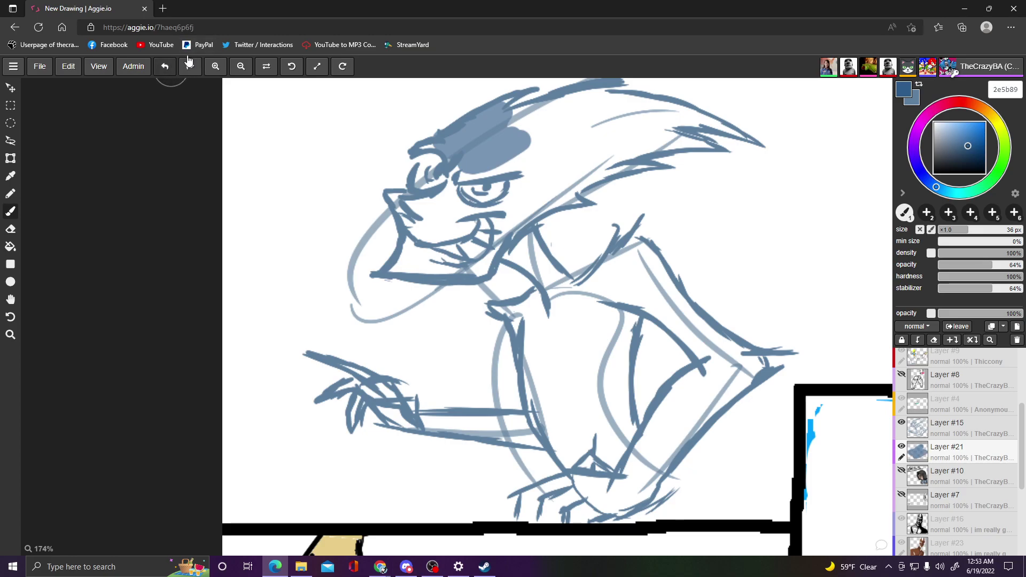
{"action": "left_click", "coordinate": [165, 67]}
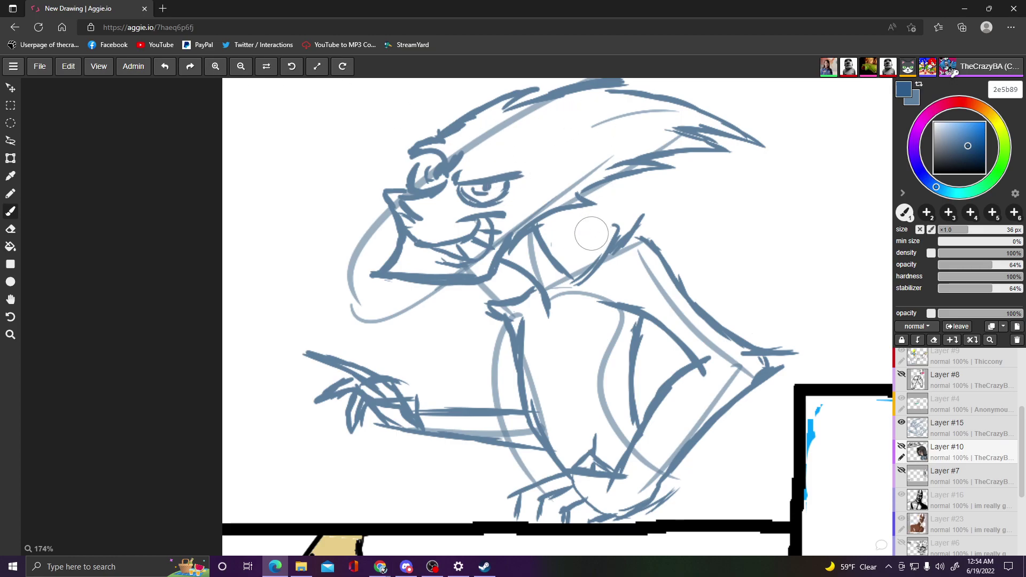
{"action": "left_click", "coordinate": [992, 327]}
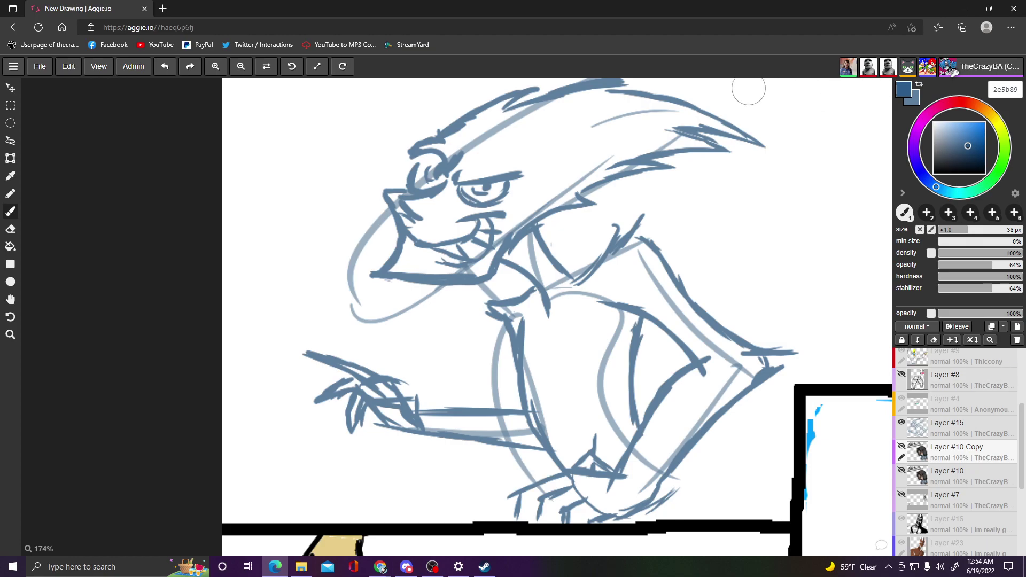
{"action": "left_click", "coordinate": [168, 72]}
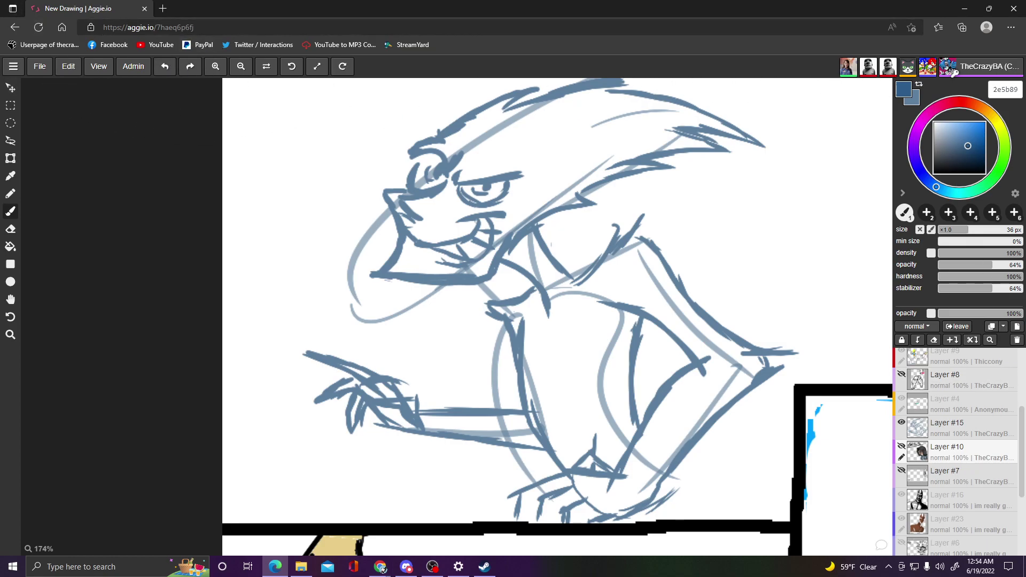
- Add a new layer below Layer #15 and paint the hair, face and neck in blue 477eb7
{"action": "left_click", "coordinate": [1017, 327]}
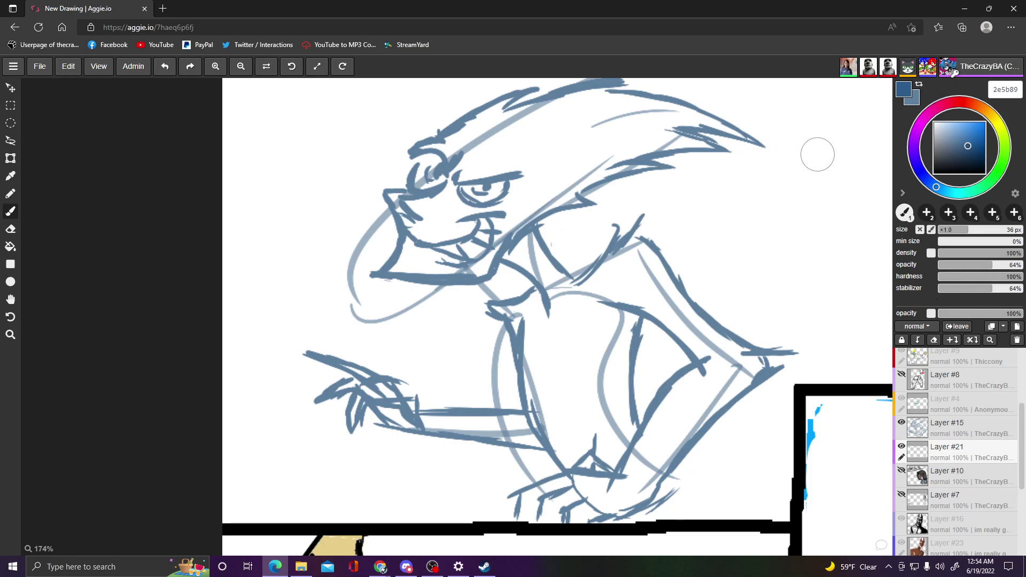
{"action": "left_click", "coordinate": [965, 137]}
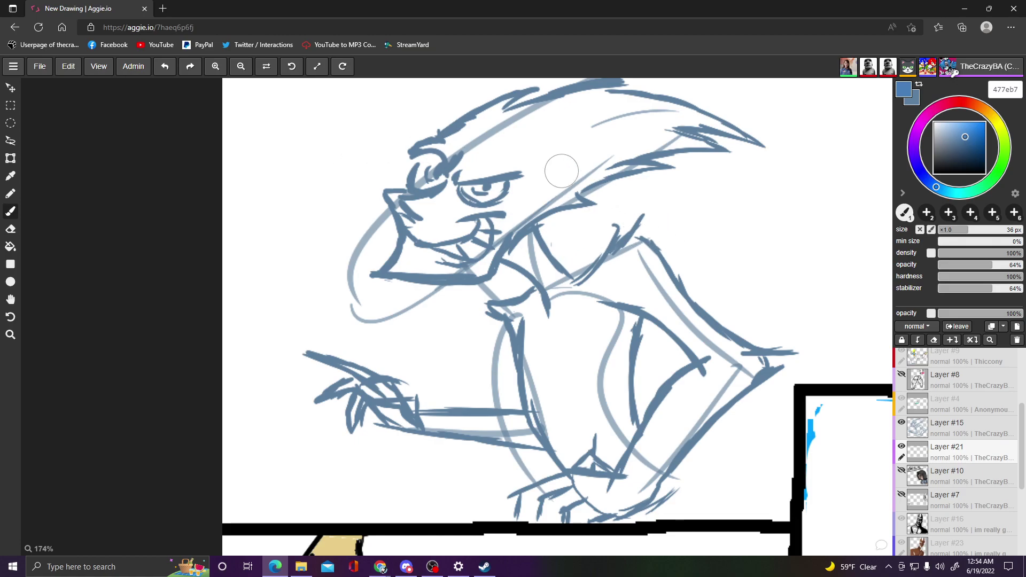
{"action": "mouse_move", "coordinate": [541, 126]}
{"action": "left_mouse_down"}
{"action": "mouse_move", "coordinate": [507, 132]}
{"action": "mouse_move", "coordinate": [558, 115]}
{"action": "mouse_move", "coordinate": [558, 132]}
{"action": "mouse_move", "coordinate": [483, 144]}
{"action": "mouse_move", "coordinate": [540, 109]}
{"action": "mouse_move", "coordinate": [549, 118]}
{"action": "mouse_move", "coordinate": [464, 139]}
{"action": "mouse_move", "coordinate": [506, 108]}
{"action": "mouse_move", "coordinate": [518, 111]}
{"action": "mouse_move", "coordinate": [459, 143]}
{"action": "mouse_move", "coordinate": [431, 145]}
{"action": "mouse_move", "coordinate": [482, 162]}
{"action": "mouse_move", "coordinate": [475, 173]}
{"action": "mouse_move", "coordinate": [466, 169]}
{"action": "mouse_move", "coordinate": [513, 157]}
{"action": "mouse_move", "coordinate": [473, 160]}
{"action": "mouse_move", "coordinate": [526, 138]}
{"action": "mouse_move", "coordinate": [550, 156]}
{"action": "mouse_move", "coordinate": [505, 165]}
{"action": "mouse_move", "coordinate": [595, 140]}
{"action": "mouse_move", "coordinate": [613, 147]}
{"action": "mouse_move", "coordinate": [534, 150]}
{"action": "mouse_move", "coordinate": [565, 129]}
{"action": "mouse_move", "coordinate": [622, 125]}
{"action": "mouse_move", "coordinate": [532, 121]}
{"action": "mouse_move", "coordinate": [617, 102]}
{"action": "mouse_move", "coordinate": [591, 100]}
{"action": "mouse_move", "coordinate": [568, 101]}
{"action": "mouse_move", "coordinate": [686, 118]}
{"action": "mouse_move", "coordinate": [677, 114]}
{"action": "mouse_move", "coordinate": [739, 137]}
{"action": "mouse_move", "coordinate": [640, 130]}
{"action": "mouse_move", "coordinate": [703, 144]}
{"action": "mouse_move", "coordinate": [612, 146]}
{"action": "mouse_move", "coordinate": [641, 149]}
{"action": "mouse_move", "coordinate": [587, 164]}
{"action": "mouse_move", "coordinate": [654, 161]}
{"action": "mouse_move", "coordinate": [590, 167]}
{"action": "mouse_move", "coordinate": [588, 179]}
{"action": "mouse_move", "coordinate": [513, 206]}
{"action": "mouse_move", "coordinate": [526, 182]}
{"action": "left_mouse_up"}
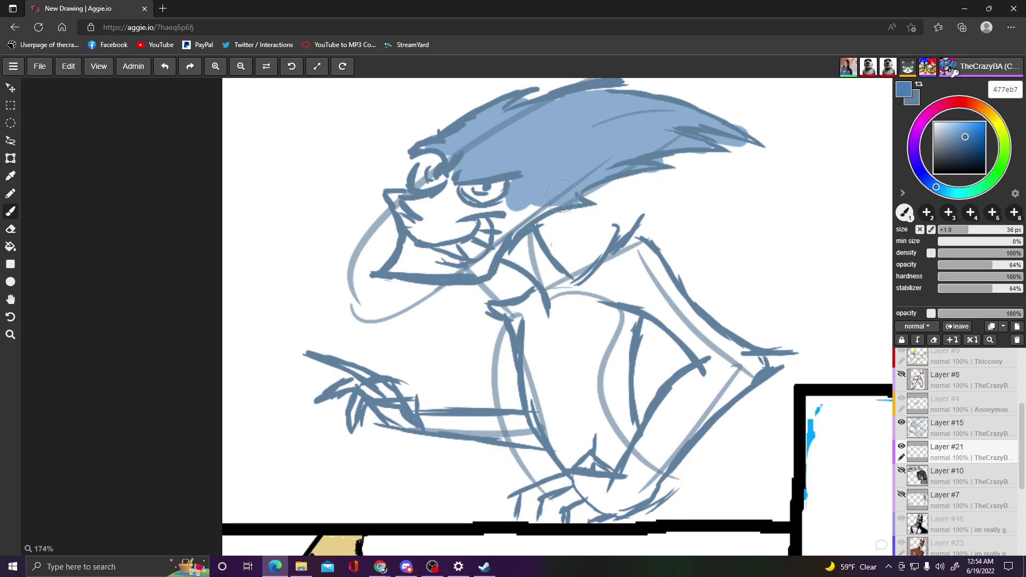
{"action": "mouse_move", "coordinate": [543, 200]}
{"action": "left_mouse_down"}
{"action": "mouse_move", "coordinate": [508, 218]}
{"action": "mouse_move", "coordinate": [519, 201]}
{"action": "mouse_move", "coordinate": [466, 214]}
{"action": "mouse_move", "coordinate": [446, 229]}
{"action": "mouse_move", "coordinate": [456, 196]}
{"action": "mouse_move", "coordinate": [450, 204]}
{"action": "mouse_move", "coordinate": [445, 189]}
{"action": "mouse_move", "coordinate": [456, 177]}
{"action": "mouse_move", "coordinate": [433, 216]}
{"action": "mouse_move", "coordinate": [439, 207]}
{"action": "mouse_move", "coordinate": [413, 217]}
{"action": "mouse_move", "coordinate": [406, 202]}
{"action": "mouse_move", "coordinate": [388, 202]}
{"action": "mouse_move", "coordinate": [428, 217]}
{"action": "mouse_move", "coordinate": [424, 225]}
{"action": "mouse_move", "coordinate": [416, 218]}
{"action": "mouse_move", "coordinate": [449, 223]}
{"action": "mouse_move", "coordinate": [430, 233]}
{"action": "mouse_move", "coordinate": [467, 218]}
{"action": "mouse_move", "coordinate": [413, 206]}
{"action": "mouse_move", "coordinate": [411, 256]}
{"action": "mouse_move", "coordinate": [417, 248]}
{"action": "mouse_move", "coordinate": [407, 269]}
{"action": "mouse_move", "coordinate": [395, 264]}
{"action": "mouse_move", "coordinate": [415, 254]}
{"action": "mouse_move", "coordinate": [439, 268]}
{"action": "mouse_move", "coordinate": [490, 270]}
{"action": "mouse_move", "coordinate": [512, 227]}
{"action": "mouse_move", "coordinate": [535, 219]}
{"action": "mouse_move", "coordinate": [545, 260]}
{"action": "mouse_move", "coordinate": [516, 262]}
{"action": "mouse_move", "coordinate": [543, 235]}
{"action": "mouse_move", "coordinate": [550, 297]}
{"action": "mouse_move", "coordinate": [560, 264]}
{"action": "mouse_move", "coordinate": [566, 321]}
{"action": "mouse_move", "coordinate": [556, 342]}
{"action": "mouse_move", "coordinate": [545, 321]}
{"action": "mouse_move", "coordinate": [595, 316]}
{"action": "mouse_move", "coordinate": [561, 327]}
{"action": "left_mouse_up"}
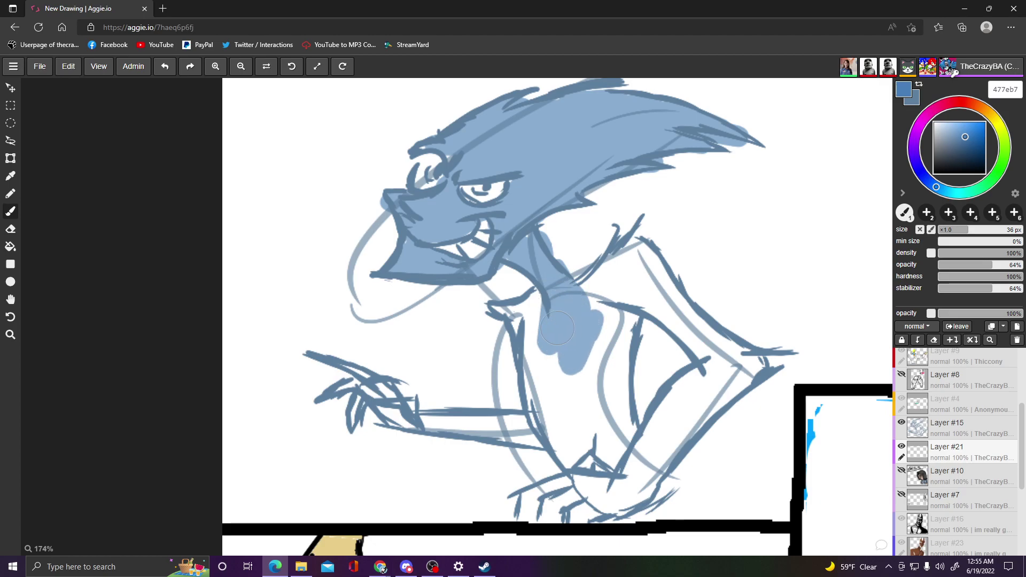
- Fill the shoulders, torso and bent back arm with the same blue
{"action": "mouse_move", "coordinate": [597, 287]}
{"action": "left_mouse_down"}
{"action": "mouse_move", "coordinate": [579, 306]}
{"action": "mouse_move", "coordinate": [587, 311]}
{"action": "mouse_move", "coordinate": [610, 274]}
{"action": "mouse_move", "coordinate": [599, 394]}
{"action": "mouse_move", "coordinate": [608, 395]}
{"action": "mouse_move", "coordinate": [630, 299]}
{"action": "mouse_move", "coordinate": [607, 377]}
{"action": "mouse_move", "coordinate": [608, 461]}
{"action": "mouse_move", "coordinate": [618, 433]}
{"action": "mouse_move", "coordinate": [604, 384]}
{"action": "mouse_move", "coordinate": [647, 458]}
{"action": "mouse_move", "coordinate": [620, 421]}
{"action": "mouse_move", "coordinate": [598, 424]}
{"action": "mouse_move", "coordinate": [578, 400]}
{"action": "mouse_move", "coordinate": [561, 458]}
{"action": "mouse_move", "coordinate": [544, 380]}
{"action": "mouse_move", "coordinate": [540, 414]}
{"action": "mouse_move", "coordinate": [528, 371]}
{"action": "mouse_move", "coordinate": [542, 304]}
{"action": "mouse_move", "coordinate": [500, 305]}
{"action": "left_mouse_up"}
{"action": "mouse_move", "coordinate": [605, 400]}
{"action": "left_mouse_down"}
{"action": "mouse_move", "coordinate": [572, 399]}
{"action": "mouse_move", "coordinate": [575, 354]}
{"action": "left_mouse_up"}
{"action": "mouse_move", "coordinate": [644, 305]}
{"action": "left_mouse_down"}
{"action": "mouse_move", "coordinate": [614, 262]}
{"action": "mouse_move", "coordinate": [626, 253]}
{"action": "mouse_move", "coordinate": [610, 248]}
{"action": "mouse_move", "coordinate": [641, 254]}
{"action": "mouse_move", "coordinate": [624, 292]}
{"action": "mouse_move", "coordinate": [630, 270]}
{"action": "mouse_move", "coordinate": [653, 282]}
{"action": "mouse_move", "coordinate": [660, 305]}
{"action": "mouse_move", "coordinate": [655, 282]}
{"action": "mouse_move", "coordinate": [671, 316]}
{"action": "mouse_move", "coordinate": [652, 267]}
{"action": "mouse_move", "coordinate": [647, 273]}
{"action": "mouse_move", "coordinate": [650, 250]}
{"action": "mouse_move", "coordinate": [641, 259]}
{"action": "mouse_move", "coordinate": [711, 345]}
{"action": "mouse_move", "coordinate": [762, 364]}
{"action": "mouse_move", "coordinate": [750, 377]}
{"action": "mouse_move", "coordinate": [709, 376]}
{"action": "mouse_move", "coordinate": [703, 393]}
{"action": "mouse_move", "coordinate": [743, 363]}
{"action": "mouse_move", "coordinate": [705, 395]}
{"action": "mouse_move", "coordinate": [754, 382]}
{"action": "mouse_move", "coordinate": [730, 386]}
{"action": "mouse_move", "coordinate": [691, 336]}
{"action": "mouse_move", "coordinate": [695, 394]}
{"action": "mouse_move", "coordinate": [675, 413]}
{"action": "mouse_move", "coordinate": [683, 386]}
{"action": "mouse_move", "coordinate": [665, 406]}
{"action": "mouse_move", "coordinate": [663, 454]}
{"action": "mouse_move", "coordinate": [636, 473]}
{"action": "mouse_move", "coordinate": [718, 395]}
{"action": "left_mouse_up"}
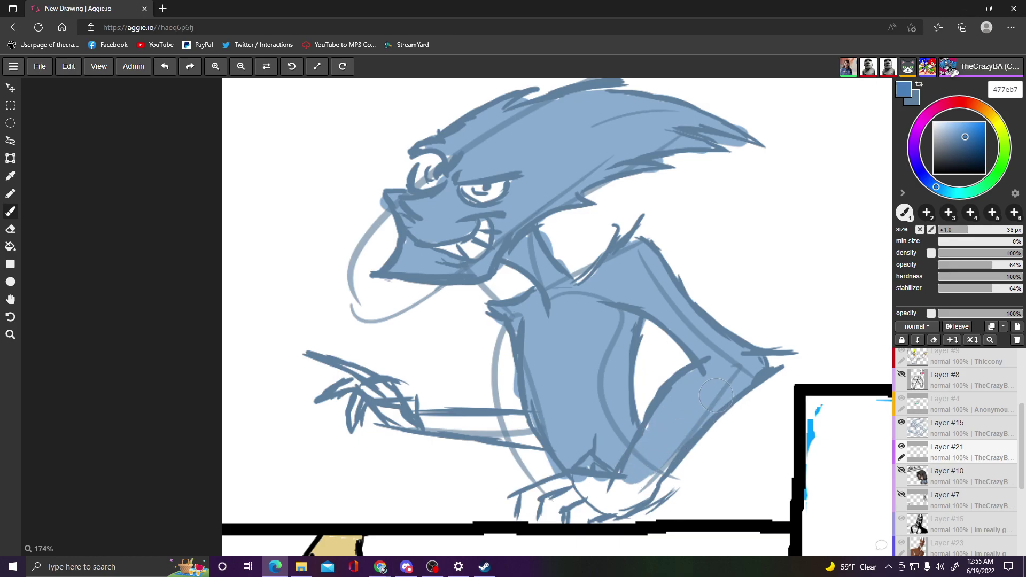
- Fill the lower hand and the outstretched forearm with its pointing hand in blue
{"action": "mouse_move", "coordinate": [643, 476]}
{"action": "left_mouse_down"}
{"action": "mouse_move", "coordinate": [663, 460]}
{"action": "mouse_move", "coordinate": [636, 493]}
{"action": "mouse_move", "coordinate": [646, 478]}
{"action": "mouse_move", "coordinate": [592, 503]}
{"action": "mouse_move", "coordinate": [608, 489]}
{"action": "mouse_move", "coordinate": [576, 522]}
{"action": "mouse_move", "coordinate": [579, 490]}
{"action": "mouse_move", "coordinate": [551, 512]}
{"action": "mouse_move", "coordinate": [600, 477]}
{"action": "left_mouse_up"}
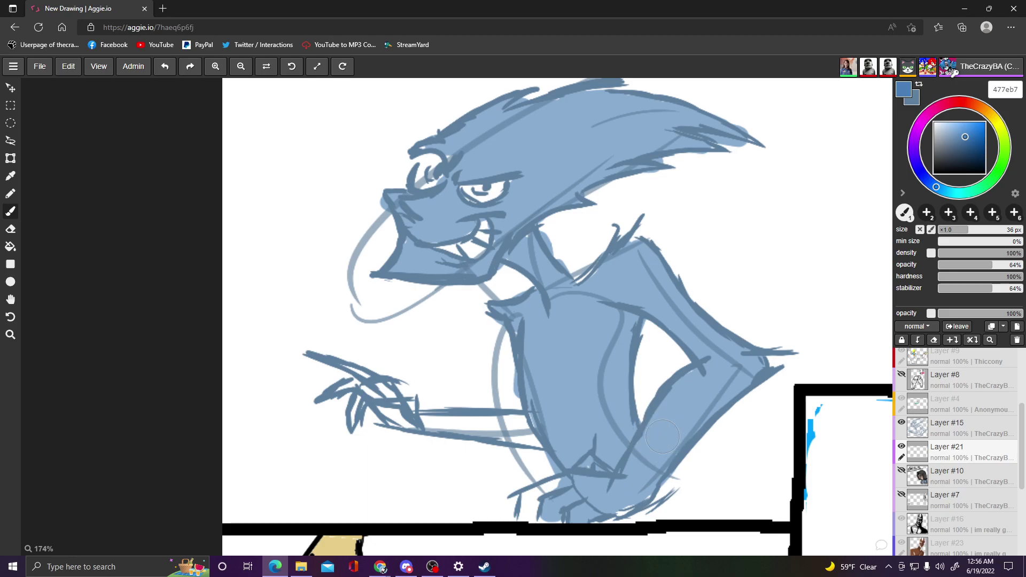
{"action": "mouse_move", "coordinate": [588, 489]}
{"action": "left_mouse_down"}
{"action": "mouse_move", "coordinate": [525, 504]}
{"action": "mouse_move", "coordinate": [552, 499]}
{"action": "left_mouse_up"}
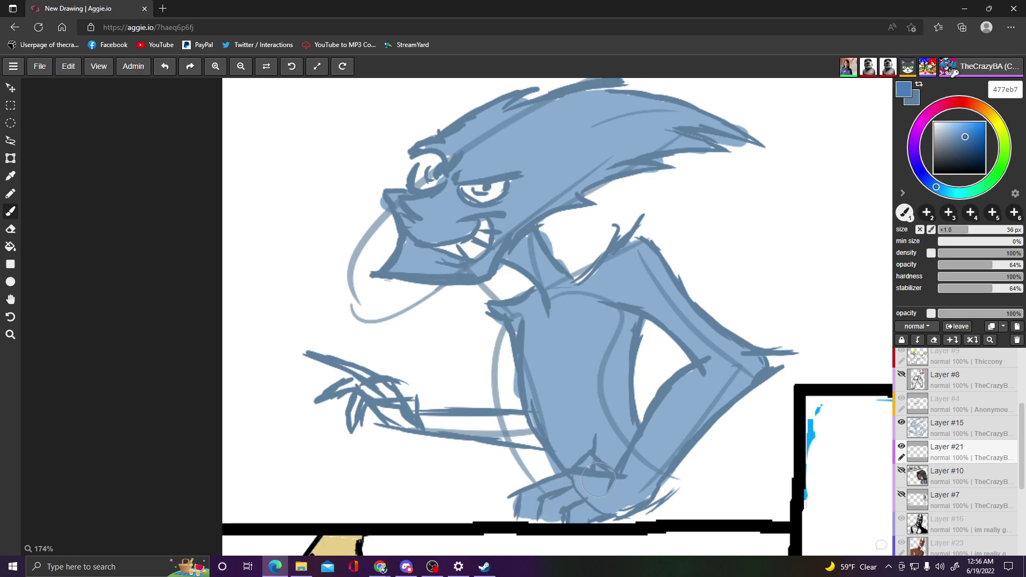
{"action": "mouse_move", "coordinate": [542, 411]}
{"action": "left_mouse_down"}
{"action": "mouse_move", "coordinate": [521, 422]}
{"action": "mouse_move", "coordinate": [550, 436]}
{"action": "mouse_move", "coordinate": [442, 431]}
{"action": "mouse_move", "coordinate": [474, 435]}
{"action": "mouse_move", "coordinate": [390, 416]}
{"action": "mouse_move", "coordinate": [411, 411]}
{"action": "mouse_move", "coordinate": [385, 405]}
{"action": "mouse_move", "coordinate": [369, 381]}
{"action": "mouse_move", "coordinate": [351, 389]}
{"action": "mouse_move", "coordinate": [366, 407]}
{"action": "mouse_move", "coordinate": [368, 398]}
{"action": "mouse_move", "coordinate": [358, 410]}
{"action": "mouse_move", "coordinate": [384, 390]}
{"action": "mouse_move", "coordinate": [400, 401]}
{"action": "mouse_move", "coordinate": [376, 388]}
{"action": "left_mouse_up"}
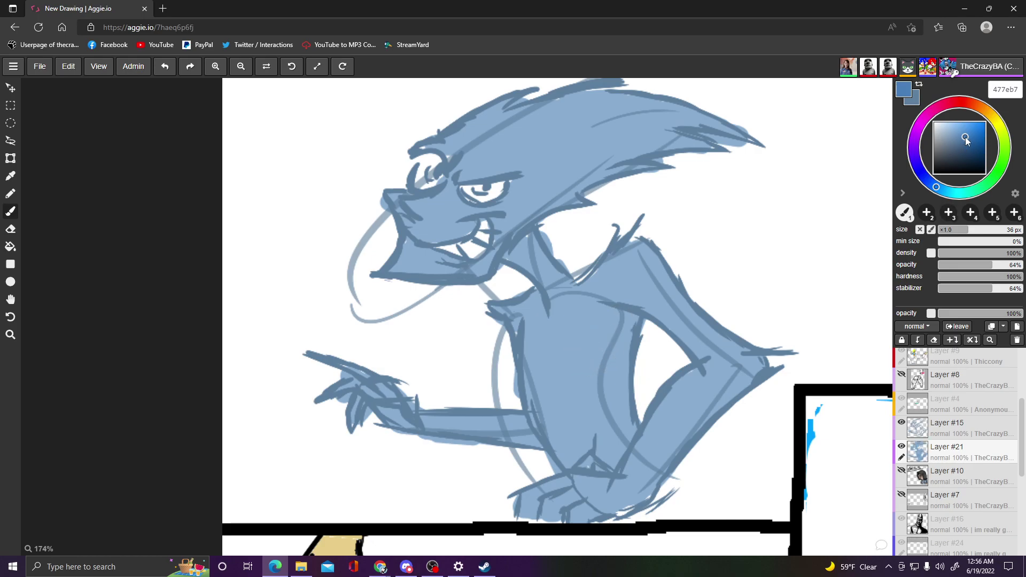
- Change the foreground colour to pale yellow ece78b
{"action": "scroll", "coordinate": [965, 138], "scroll_direction": "down", "scroll_amount": 5}
{"action": "scroll", "coordinate": [966, 137], "scroll_direction": "up", "scroll_amount": 5}
{"action": "scroll", "coordinate": [966, 137], "scroll_direction": "up", "scroll_amount": 1}
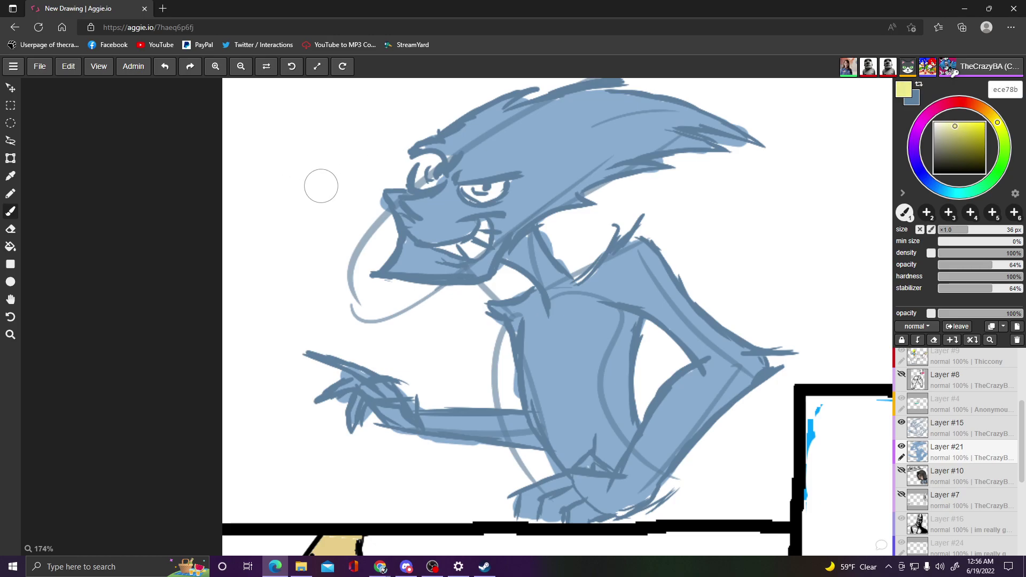
- Try painting both eyes pale yellow, and undo those strokes together with the stray mark beside the figure
{"action": "mouse_move", "coordinate": [428, 163]}
{"action": "left_mouse_down"}
{"action": "mouse_move", "coordinate": [435, 180]}
{"action": "mouse_move", "coordinate": [491, 196]}
{"action": "mouse_move", "coordinate": [470, 191]}
{"action": "mouse_move", "coordinate": [498, 186]}
{"action": "left_mouse_up"}
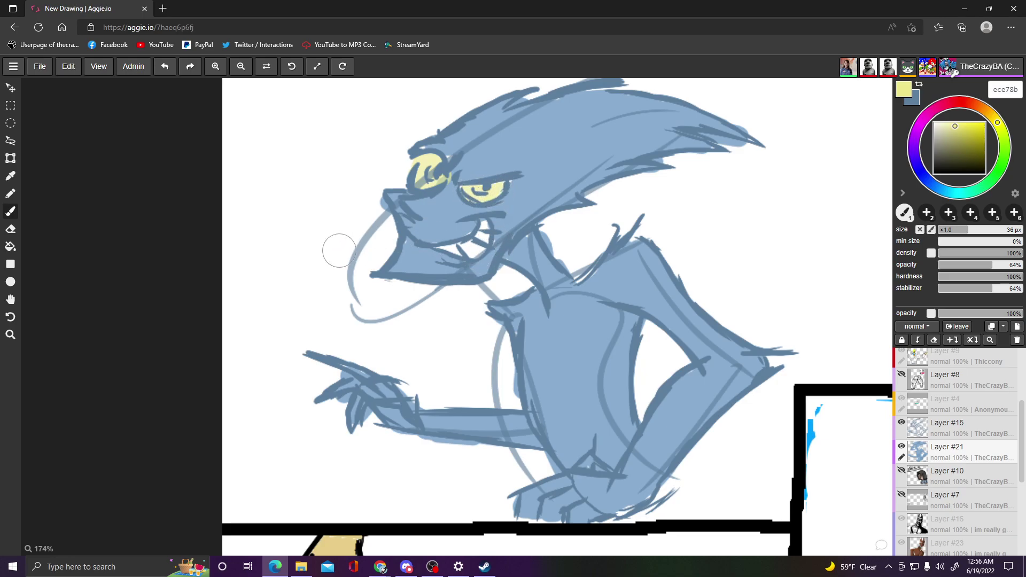
{"action": "left_click_drag", "start_coordinate": [872, 225], "coordinate": [893, 224]}
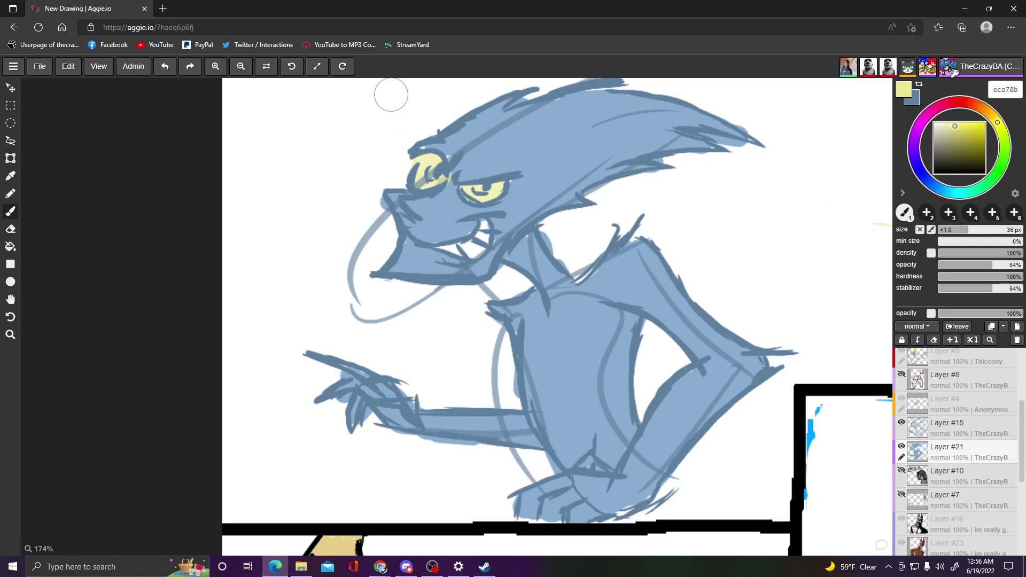
{"action": "left_click", "coordinate": [164, 67]}
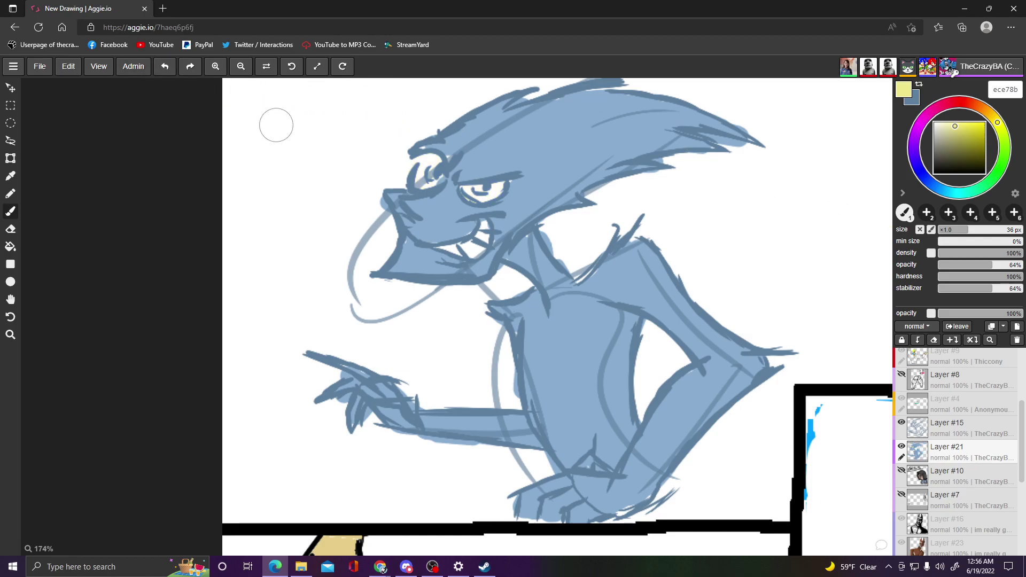
- Paint both eyes and the teeth pale yellow, reducing the brush to 13 px for the small areas
{"action": "mouse_move", "coordinate": [438, 160]}
{"action": "left_mouse_down"}
{"action": "mouse_move", "coordinate": [422, 171]}
{"action": "mouse_move", "coordinate": [434, 177]}
{"action": "mouse_move", "coordinate": [435, 167]}
{"action": "left_mouse_up"}
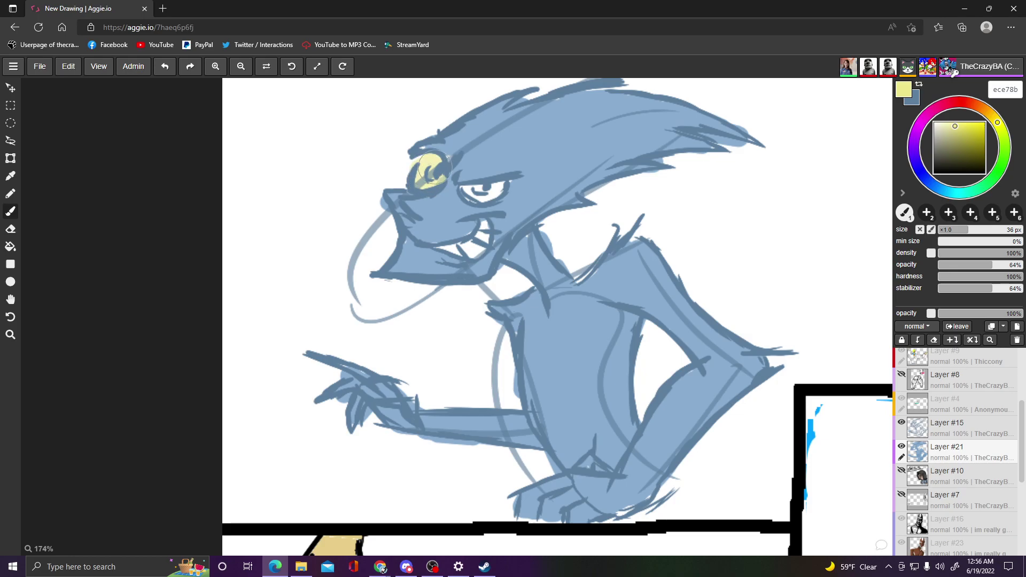
{"action": "key", "text": "["}
{"action": "key", "text": "["}
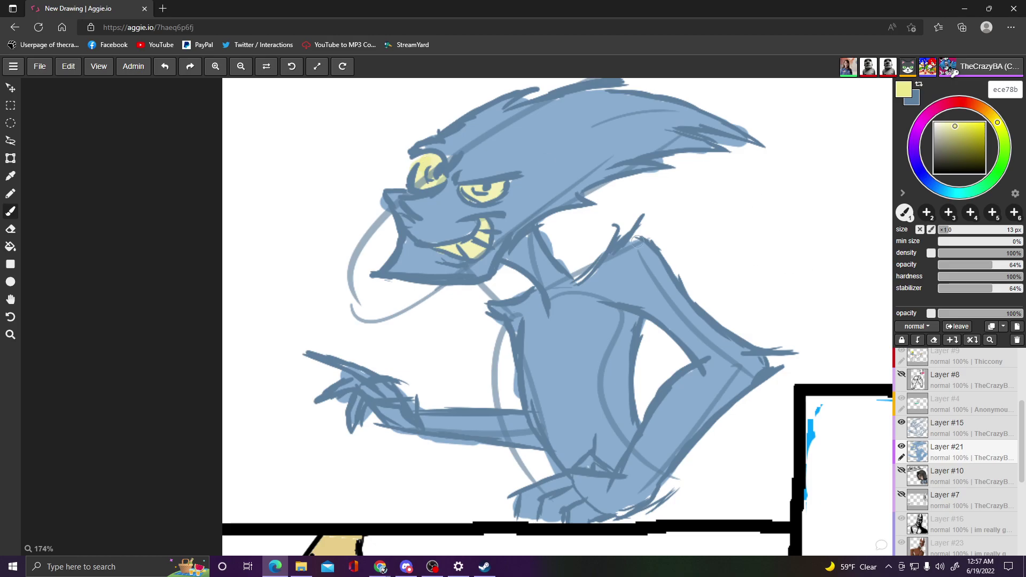
- Erase the blue spilling past the hair tip and the back of the neck with a 20 px eraser
{"action": "left_click", "coordinate": [10, 228]}
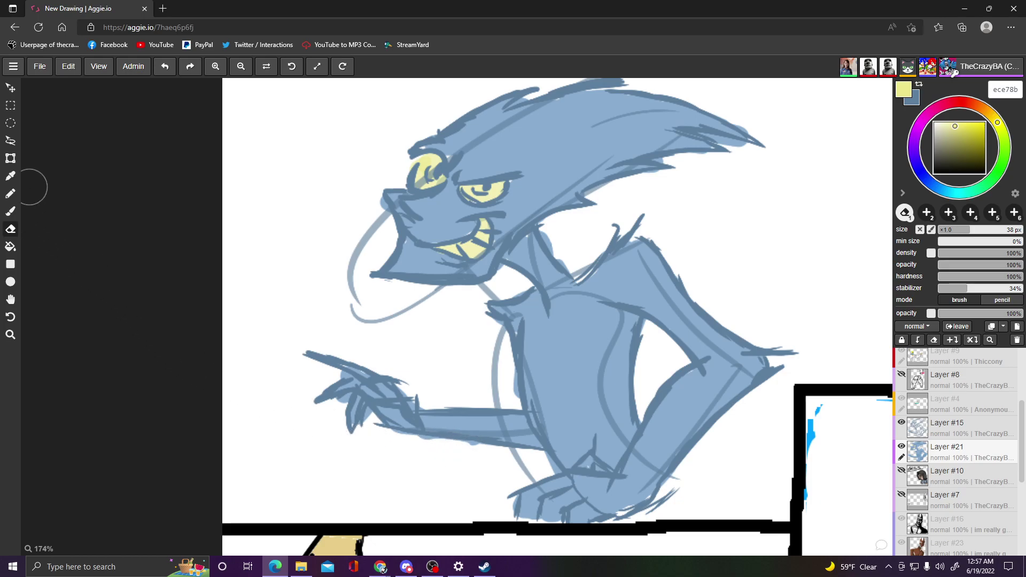
{"action": "key", "text": "bracketleft"}
{"action": "key", "text": "bracketleft"}
{"action": "key", "text": "bracketleft"}
{"action": "key", "text": "bracketleft"}
{"action": "mouse_move", "coordinate": [732, 172]}
{"action": "left_mouse_down"}
{"action": "mouse_move", "coordinate": [722, 142]}
{"action": "mouse_move", "coordinate": [751, 148]}
{"action": "mouse_move", "coordinate": [716, 139]}
{"action": "mouse_move", "coordinate": [736, 147]}
{"action": "mouse_move", "coordinate": [724, 158]}
{"action": "mouse_move", "coordinate": [740, 129]}
{"action": "left_mouse_up"}
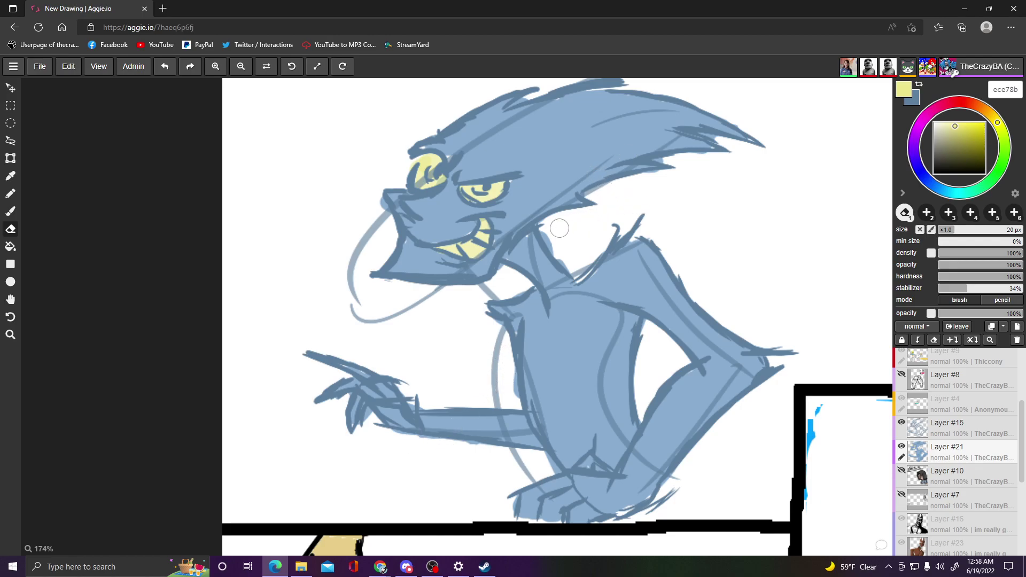
{"action": "mouse_move", "coordinate": [545, 235]}
{"action": "left_mouse_down"}
{"action": "mouse_move", "coordinate": [557, 251]}
{"action": "mouse_move", "coordinate": [570, 236]}
{"action": "mouse_move", "coordinate": [562, 218]}
{"action": "left_mouse_up"}
- Add another new layer and place it directly below the figure's blue colour layer
{"action": "key", "text": "ctrl+shift+n"}
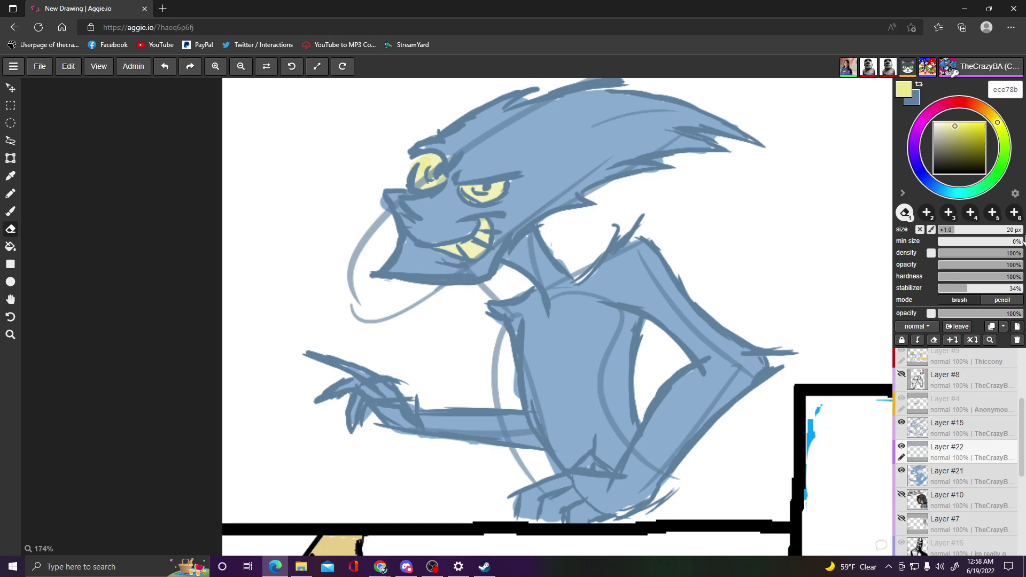
{"action": "left_click_drag", "start_coordinate": [946, 452], "coordinate": [946, 475]}
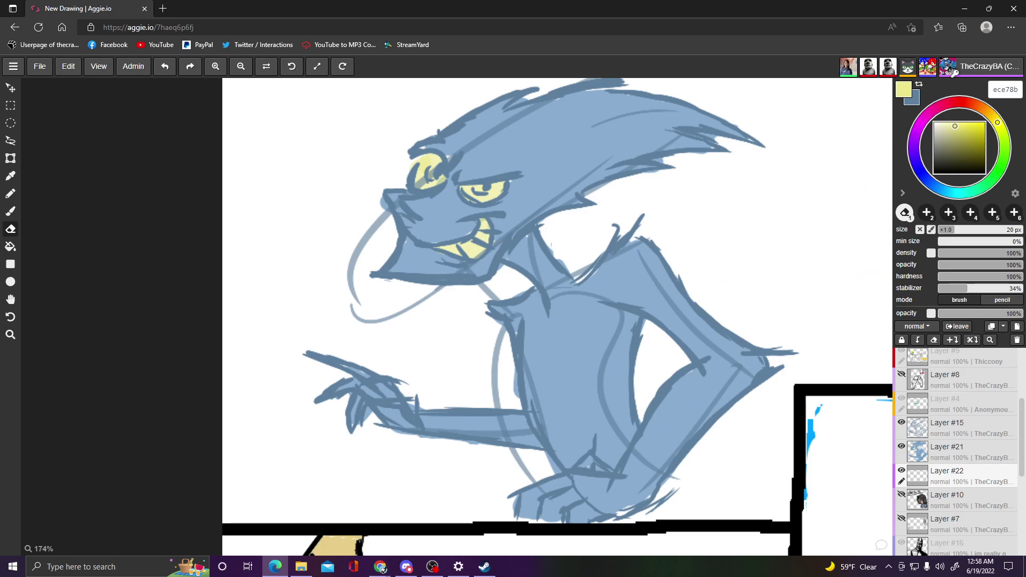
- Paint a light cyan (8bd6ec) glow behind the figure's raised shoulder and bent arm with a 51 px brush at 28% opacity
{"action": "left_click", "coordinate": [949, 192]}
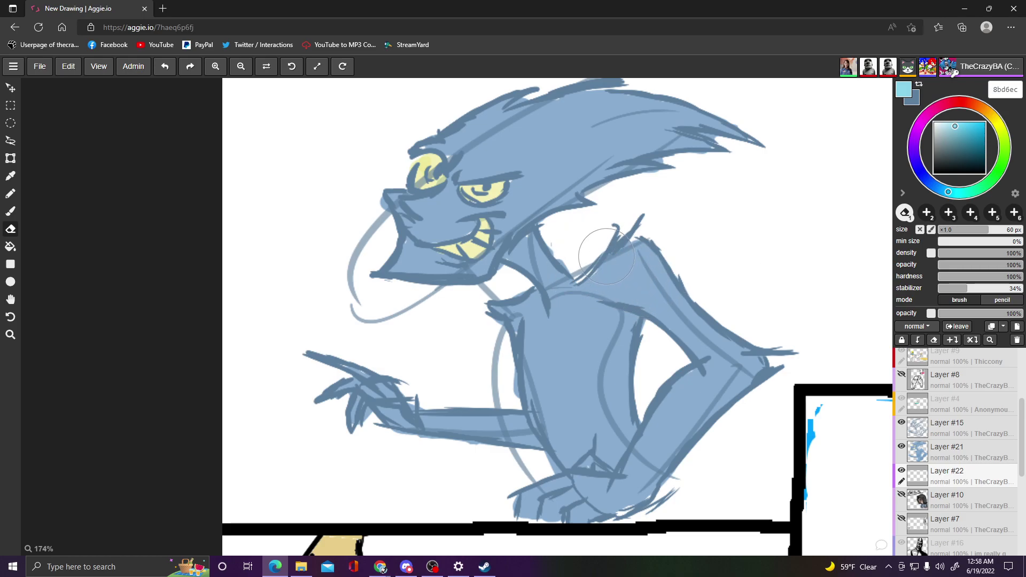
{"action": "mouse_move", "coordinate": [566, 250]}
{"action": "left_mouse_down"}
{"action": "mouse_move", "coordinate": [608, 232]}
{"action": "mouse_move", "coordinate": [587, 244]}
{"action": "left_mouse_up"}
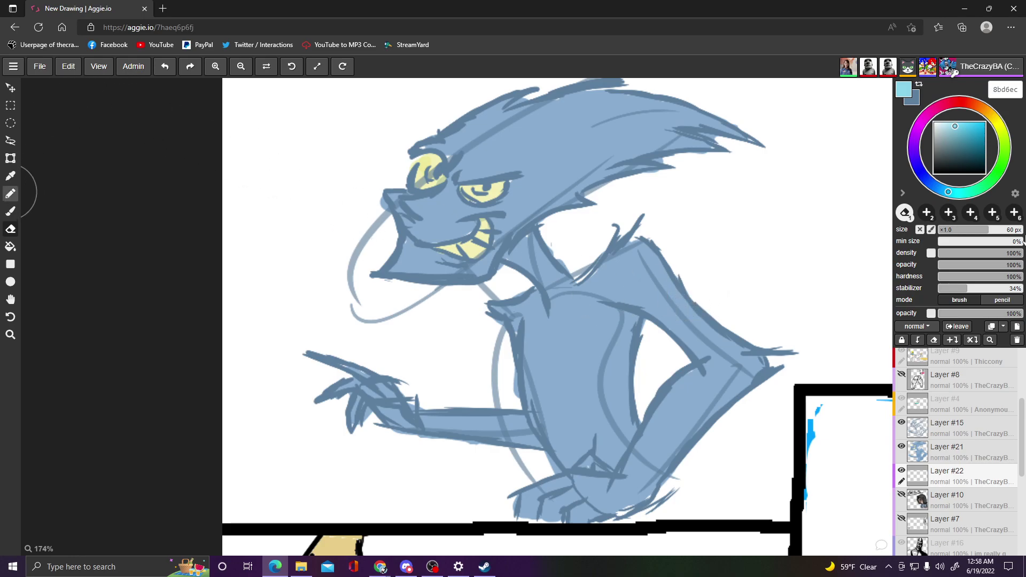
{"action": "left_click", "coordinate": [10, 211]}
{"action": "left_click", "coordinate": [973, 264]}
{"action": "left_click", "coordinate": [972, 229]}
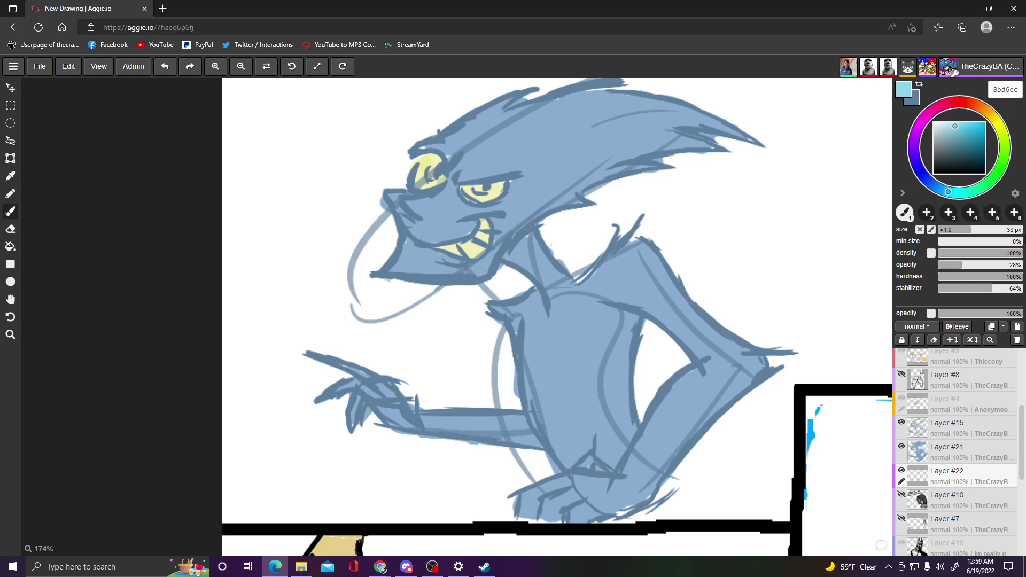
{"action": "mouse_move", "coordinate": [604, 255]}
{"action": "left_mouse_down"}
{"action": "mouse_move", "coordinate": [645, 239]}
{"action": "mouse_move", "coordinate": [583, 294]}
{"action": "mouse_move", "coordinate": [590, 260]}
{"action": "mouse_move", "coordinate": [615, 262]}
{"action": "mouse_move", "coordinate": [571, 282]}
{"action": "mouse_move", "coordinate": [610, 248]}
{"action": "mouse_move", "coordinate": [633, 254]}
{"action": "mouse_move", "coordinate": [616, 268]}
{"action": "mouse_move", "coordinate": [621, 248]}
{"action": "mouse_move", "coordinate": [664, 240]}
{"action": "mouse_move", "coordinate": [670, 279]}
{"action": "mouse_move", "coordinate": [702, 274]}
{"action": "mouse_move", "coordinate": [706, 335]}
{"action": "mouse_move", "coordinate": [680, 355]}
{"action": "mouse_move", "coordinate": [730, 319]}
{"action": "mouse_move", "coordinate": [750, 357]}
{"action": "mouse_move", "coordinate": [705, 380]}
{"action": "mouse_move", "coordinate": [769, 339]}
{"action": "mouse_move", "coordinate": [768, 377]}
{"action": "mouse_move", "coordinate": [700, 398]}
{"action": "mouse_move", "coordinate": [742, 355]}
{"action": "mouse_move", "coordinate": [735, 396]}
{"action": "mouse_move", "coordinate": [651, 438]}
{"action": "mouse_move", "coordinate": [712, 387]}
{"action": "mouse_move", "coordinate": [669, 407]}
{"action": "left_mouse_up"}
{"action": "left_click_drag", "start_coordinate": [626, 444], "coordinate": [626, 477]}
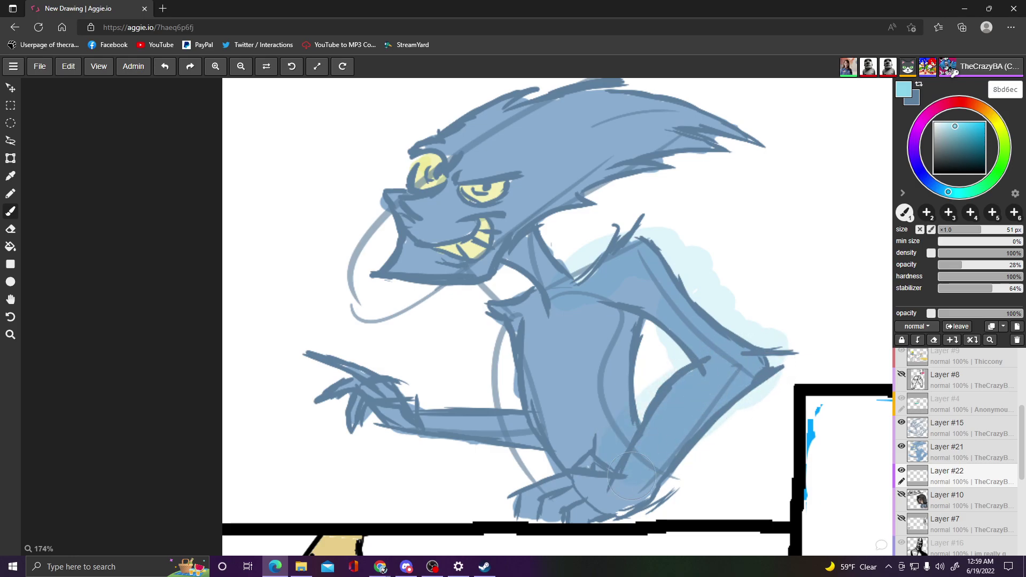
- Extend the light cyan glow around the resting hand, head, hair, neck and pointing arm, and even out the tint across the body
{"action": "mouse_move", "coordinate": [678, 458]}
{"action": "left_mouse_down"}
{"action": "mouse_move", "coordinate": [617, 505]}
{"action": "mouse_move", "coordinate": [633, 478]}
{"action": "mouse_move", "coordinate": [673, 463]}
{"action": "mouse_move", "coordinate": [624, 496]}
{"action": "mouse_move", "coordinate": [564, 499]}
{"action": "mouse_move", "coordinate": [581, 474]}
{"action": "mouse_move", "coordinate": [592, 492]}
{"action": "mouse_move", "coordinate": [516, 508]}
{"action": "mouse_move", "coordinate": [596, 430]}
{"action": "left_mouse_up"}
{"action": "mouse_move", "coordinate": [537, 417]}
{"action": "left_mouse_down"}
{"action": "mouse_move", "coordinate": [620, 357]}
{"action": "mouse_move", "coordinate": [661, 380]}
{"action": "mouse_move", "coordinate": [599, 404]}
{"action": "mouse_move", "coordinate": [622, 321]}
{"action": "left_mouse_up"}
{"action": "mouse_move", "coordinate": [572, 274]}
{"action": "left_mouse_down"}
{"action": "mouse_move", "coordinate": [609, 311]}
{"action": "mouse_move", "coordinate": [537, 353]}
{"action": "mouse_move", "coordinate": [569, 251]}
{"action": "mouse_move", "coordinate": [609, 271]}
{"action": "mouse_move", "coordinate": [525, 338]}
{"action": "mouse_move", "coordinate": [537, 243]}
{"action": "mouse_move", "coordinate": [564, 270]}
{"action": "mouse_move", "coordinate": [553, 275]}
{"action": "mouse_move", "coordinate": [538, 226]}
{"action": "mouse_move", "coordinate": [554, 235]}
{"action": "mouse_move", "coordinate": [572, 293]}
{"action": "mouse_move", "coordinate": [543, 254]}
{"action": "mouse_move", "coordinate": [540, 245]}
{"action": "mouse_move", "coordinate": [586, 292]}
{"action": "mouse_move", "coordinate": [558, 262]}
{"action": "mouse_move", "coordinate": [563, 226]}
{"action": "mouse_move", "coordinate": [567, 243]}
{"action": "mouse_move", "coordinate": [539, 237]}
{"action": "mouse_move", "coordinate": [590, 197]}
{"action": "mouse_move", "coordinate": [685, 151]}
{"action": "mouse_move", "coordinate": [640, 164]}
{"action": "mouse_move", "coordinate": [762, 136]}
{"action": "mouse_move", "coordinate": [699, 142]}
{"action": "mouse_move", "coordinate": [610, 111]}
{"action": "mouse_move", "coordinate": [633, 98]}
{"action": "mouse_move", "coordinate": [698, 115]}
{"action": "mouse_move", "coordinate": [596, 95]}
{"action": "mouse_move", "coordinate": [620, 97]}
{"action": "mouse_move", "coordinate": [523, 98]}
{"action": "mouse_move", "coordinate": [545, 90]}
{"action": "mouse_move", "coordinate": [463, 117]}
{"action": "mouse_move", "coordinate": [563, 86]}
{"action": "mouse_move", "coordinate": [458, 122]}
{"action": "mouse_move", "coordinate": [475, 111]}
{"action": "mouse_move", "coordinate": [480, 119]}
{"action": "mouse_move", "coordinate": [413, 146]}
{"action": "mouse_move", "coordinate": [391, 195]}
{"action": "mouse_move", "coordinate": [397, 255]}
{"action": "mouse_move", "coordinate": [410, 228]}
{"action": "mouse_move", "coordinate": [408, 250]}
{"action": "mouse_move", "coordinate": [360, 283]}
{"action": "mouse_move", "coordinate": [390, 264]}
{"action": "mouse_move", "coordinate": [390, 183]}
{"action": "mouse_move", "coordinate": [407, 292]}
{"action": "mouse_move", "coordinate": [396, 278]}
{"action": "mouse_move", "coordinate": [497, 278]}
{"action": "mouse_move", "coordinate": [454, 284]}
{"action": "mouse_move", "coordinate": [556, 230]}
{"action": "mouse_move", "coordinate": [529, 234]}
{"action": "mouse_move", "coordinate": [508, 281]}
{"action": "mouse_move", "coordinate": [540, 286]}
{"action": "mouse_move", "coordinate": [475, 310]}
{"action": "mouse_move", "coordinate": [513, 282]}
{"action": "mouse_move", "coordinate": [474, 303]}
{"action": "mouse_move", "coordinate": [531, 323]}
{"action": "left_mouse_up"}
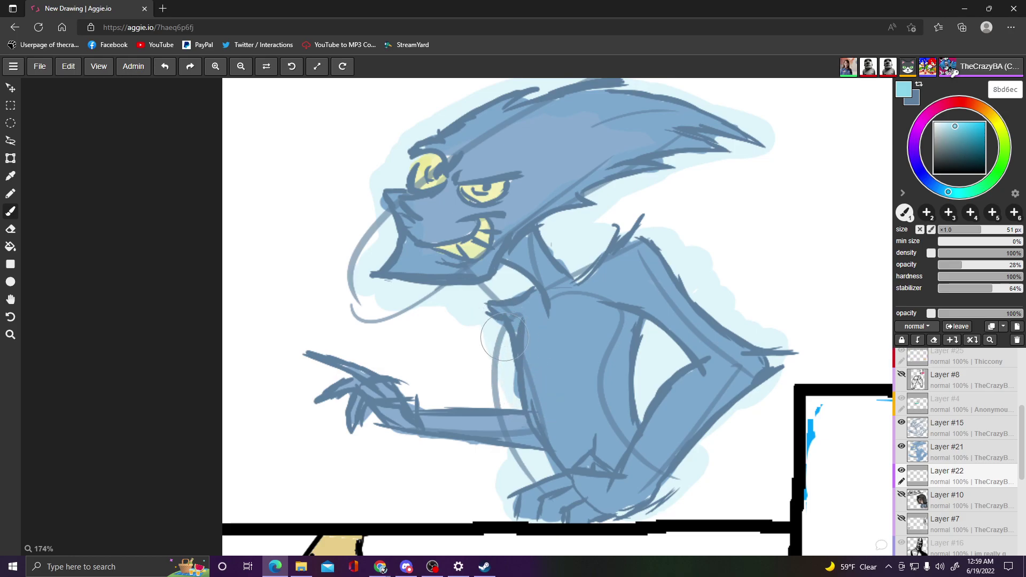
{"action": "mouse_move", "coordinate": [509, 413]}
{"action": "left_mouse_down"}
{"action": "mouse_move", "coordinate": [525, 432]}
{"action": "mouse_move", "coordinate": [420, 414]}
{"action": "mouse_move", "coordinate": [520, 414]}
{"action": "mouse_move", "coordinate": [488, 423]}
{"action": "mouse_move", "coordinate": [381, 413]}
{"action": "mouse_move", "coordinate": [381, 394]}
{"action": "mouse_move", "coordinate": [412, 422]}
{"action": "mouse_move", "coordinate": [368, 385]}
{"action": "mouse_move", "coordinate": [386, 397]}
{"action": "mouse_move", "coordinate": [310, 370]}
{"action": "mouse_move", "coordinate": [355, 387]}
{"action": "mouse_move", "coordinate": [377, 411]}
{"action": "mouse_move", "coordinate": [367, 427]}
{"action": "mouse_move", "coordinate": [342, 424]}
{"action": "mouse_move", "coordinate": [339, 402]}
{"action": "mouse_move", "coordinate": [378, 403]}
{"action": "mouse_move", "coordinate": [503, 441]}
{"action": "mouse_move", "coordinate": [553, 439]}
{"action": "left_mouse_up"}
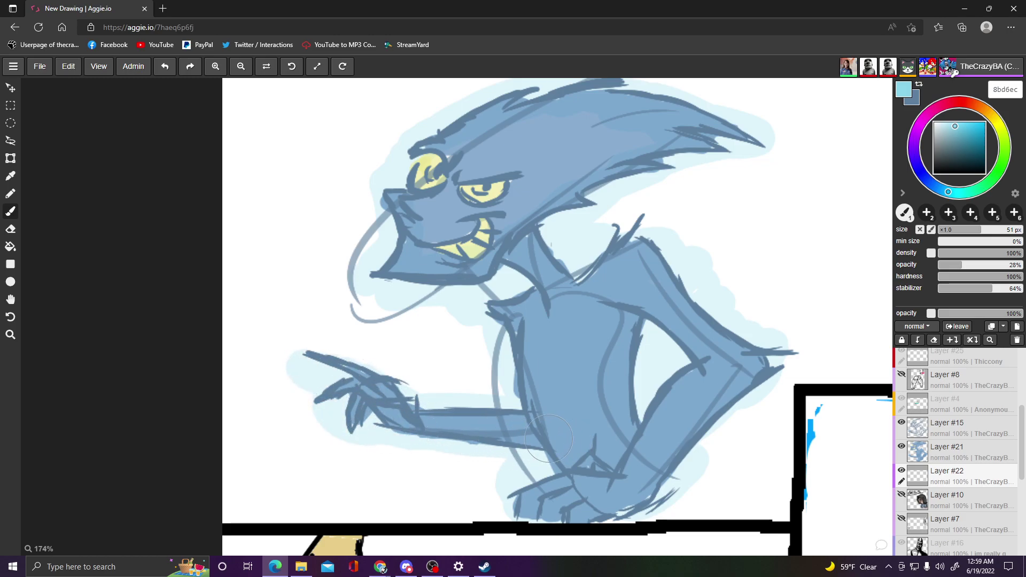
{"action": "mouse_move", "coordinate": [608, 374]}
{"action": "left_mouse_down"}
{"action": "mouse_move", "coordinate": [636, 396]}
{"action": "mouse_move", "coordinate": [631, 424]}
{"action": "left_mouse_up"}
{"action": "left_click_drag", "start_coordinate": [682, 387], "coordinate": [676, 325]}
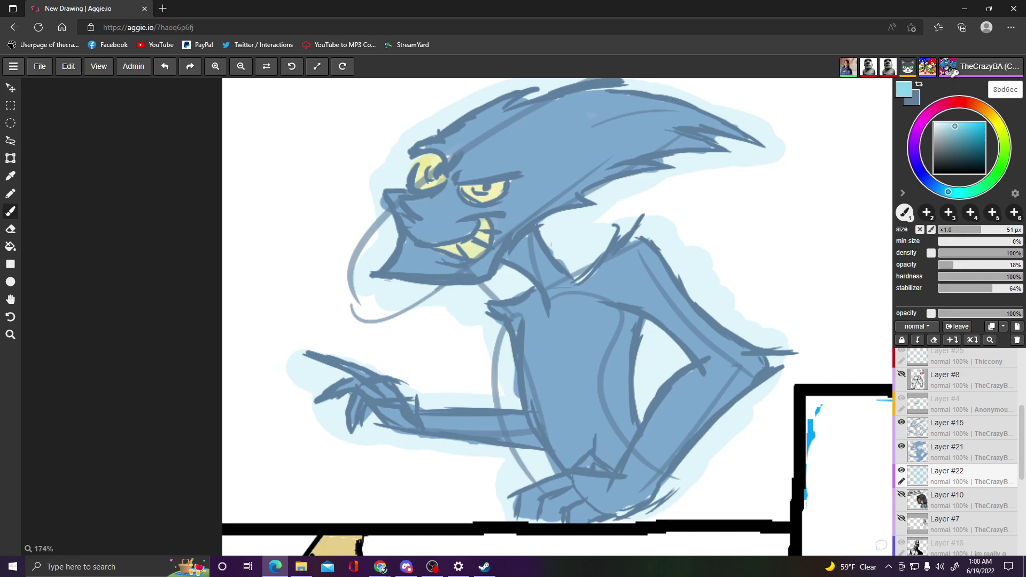
- Shade the back edge of the torso and the neck area in black (000000) at 14% brush opacity
{"action": "left_click", "coordinate": [950, 148]}
{"action": "left_click_drag", "start_coordinate": [951, 148], "coordinate": [935, 173]}
{"action": "mouse_move", "coordinate": [620, 325]}
{"action": "left_mouse_down"}
{"action": "mouse_move", "coordinate": [623, 350]}
{"action": "mouse_move", "coordinate": [629, 310]}
{"action": "mouse_move", "coordinate": [617, 333]}
{"action": "mouse_move", "coordinate": [636, 374]}
{"action": "mouse_move", "coordinate": [617, 401]}
{"action": "mouse_move", "coordinate": [623, 423]}
{"action": "mouse_move", "coordinate": [625, 410]}
{"action": "left_mouse_up"}
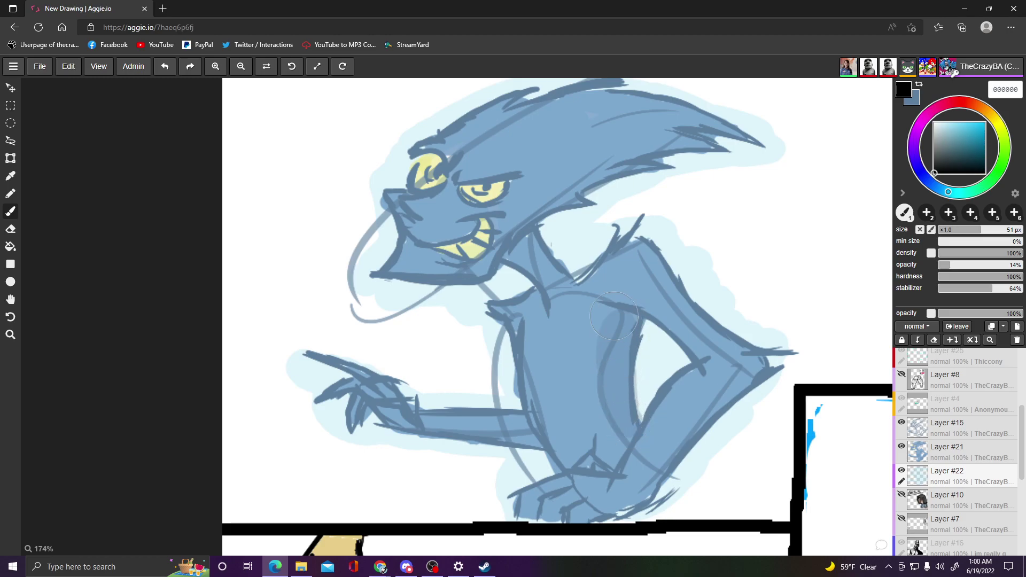
{"action": "mouse_move", "coordinate": [607, 355]}
{"action": "left_mouse_down"}
{"action": "mouse_move", "coordinate": [627, 402]}
{"action": "mouse_move", "coordinate": [614, 329]}
{"action": "mouse_move", "coordinate": [624, 318]}
{"action": "mouse_move", "coordinate": [618, 365]}
{"action": "mouse_move", "coordinate": [629, 404]}
{"action": "mouse_move", "coordinate": [622, 390]}
{"action": "mouse_move", "coordinate": [647, 353]}
{"action": "left_mouse_up"}
{"action": "mouse_move", "coordinate": [539, 241]}
{"action": "left_mouse_down"}
{"action": "mouse_move", "coordinate": [554, 249]}
{"action": "mouse_move", "coordinate": [543, 257]}
{"action": "mouse_move", "coordinate": [567, 260]}
{"action": "mouse_move", "coordinate": [568, 283]}
{"action": "mouse_move", "coordinate": [554, 248]}
{"action": "mouse_move", "coordinate": [525, 232]}
{"action": "left_mouse_up"}
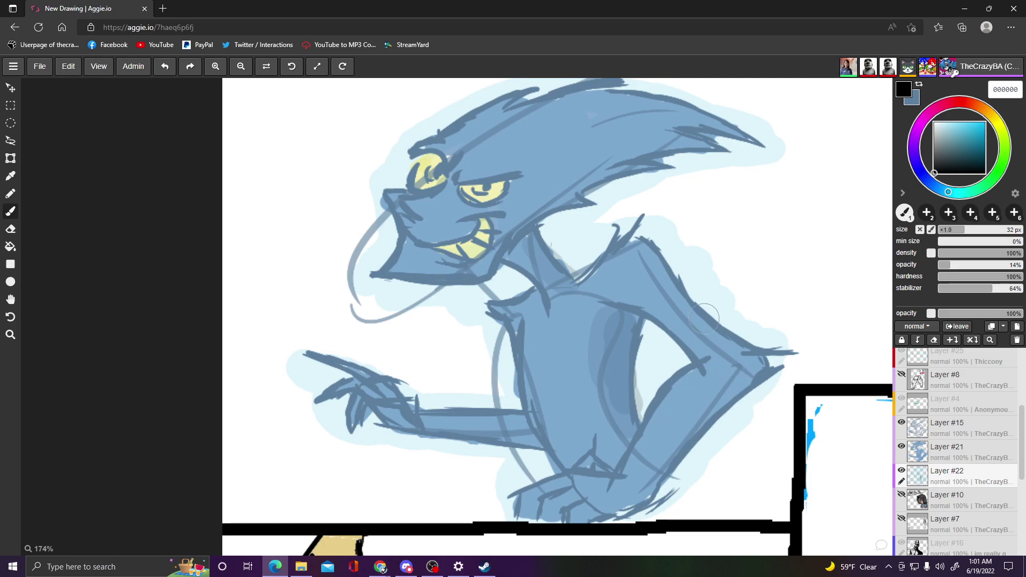
- Shade the outer edges of the bent arm in faint black with a 32 px brush, undoing and redoing a torso shading stroke
{"action": "left_click_drag", "start_coordinate": [661, 270], "coordinate": [655, 266]}
{"action": "left_click_drag", "start_coordinate": [698, 321], "coordinate": [746, 358]}
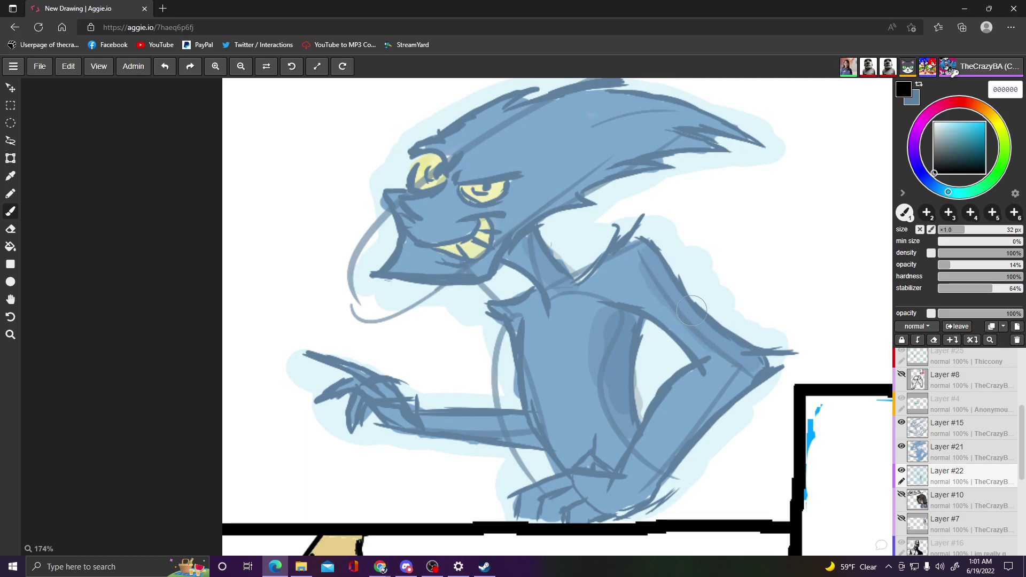
{"action": "left_click_drag", "start_coordinate": [751, 365], "coordinate": [732, 384]}
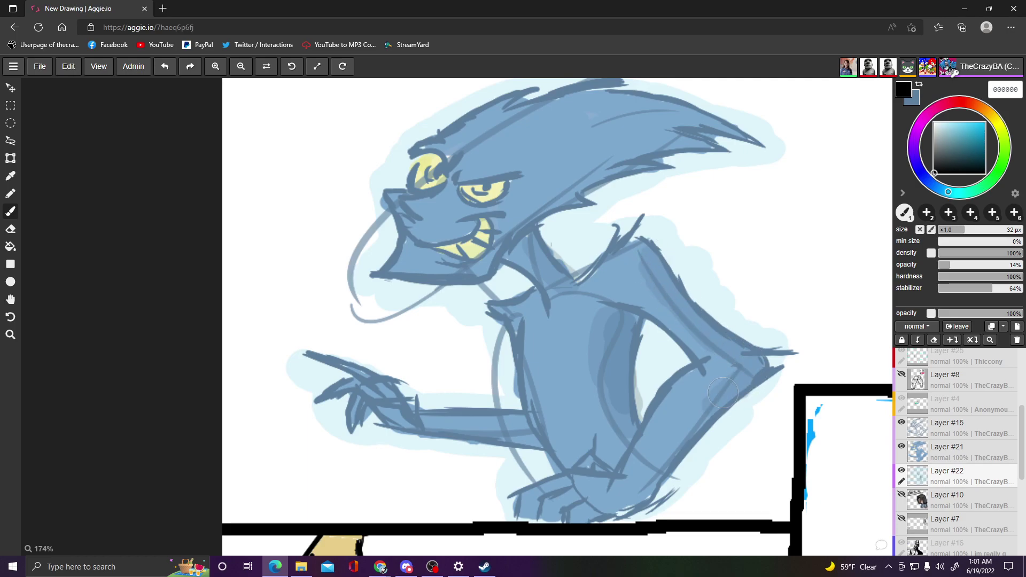
{"action": "left_click_drag", "start_coordinate": [695, 419], "coordinate": [694, 423]}
{"action": "mouse_move", "coordinate": [655, 458]}
{"action": "left_mouse_down"}
{"action": "mouse_move", "coordinate": [712, 398]}
{"action": "mouse_move", "coordinate": [747, 380]}
{"action": "left_mouse_up"}
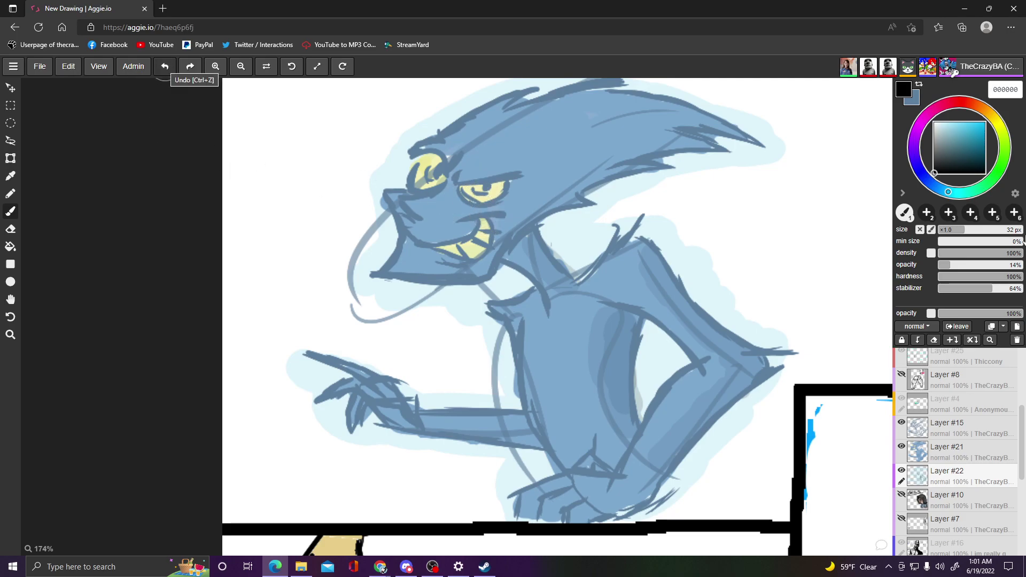
{"action": "left_click", "coordinate": [164, 67]}
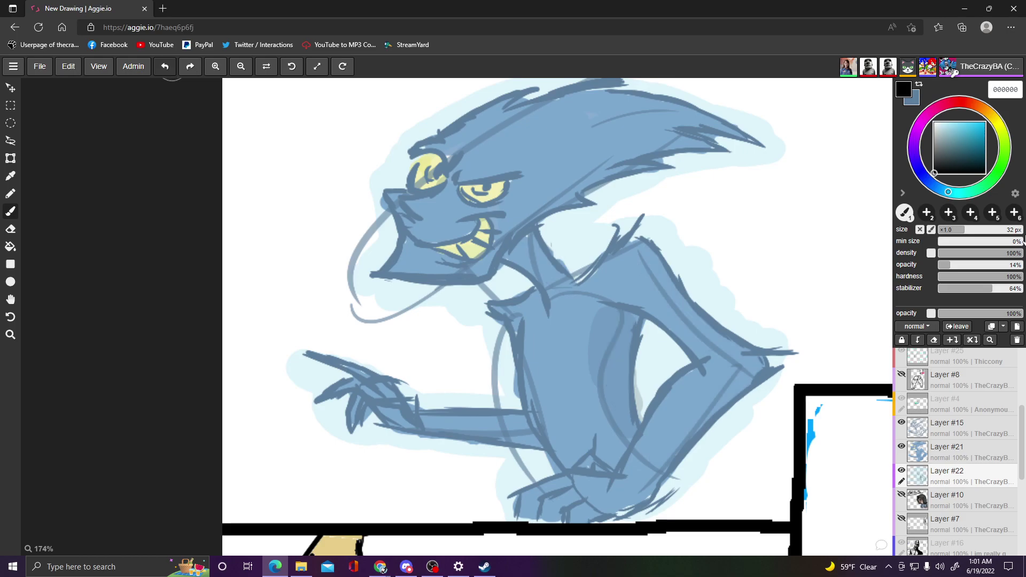
{"action": "left_click", "coordinate": [190, 67]}
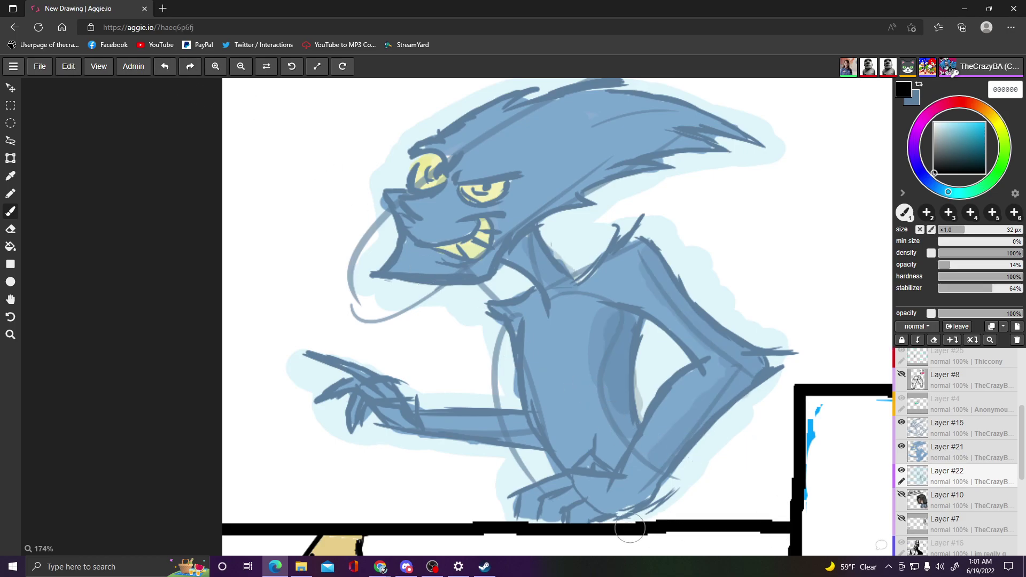
- Shade the resting hand, pointing forearm, jaw, hair underside, bent elbow and inner torso in faint black
{"action": "mouse_move", "coordinate": [606, 508]}
{"action": "left_mouse_down"}
{"action": "mouse_move", "coordinate": [591, 506]}
{"action": "mouse_move", "coordinate": [620, 500]}
{"action": "mouse_move", "coordinate": [581, 509]}
{"action": "left_mouse_up"}
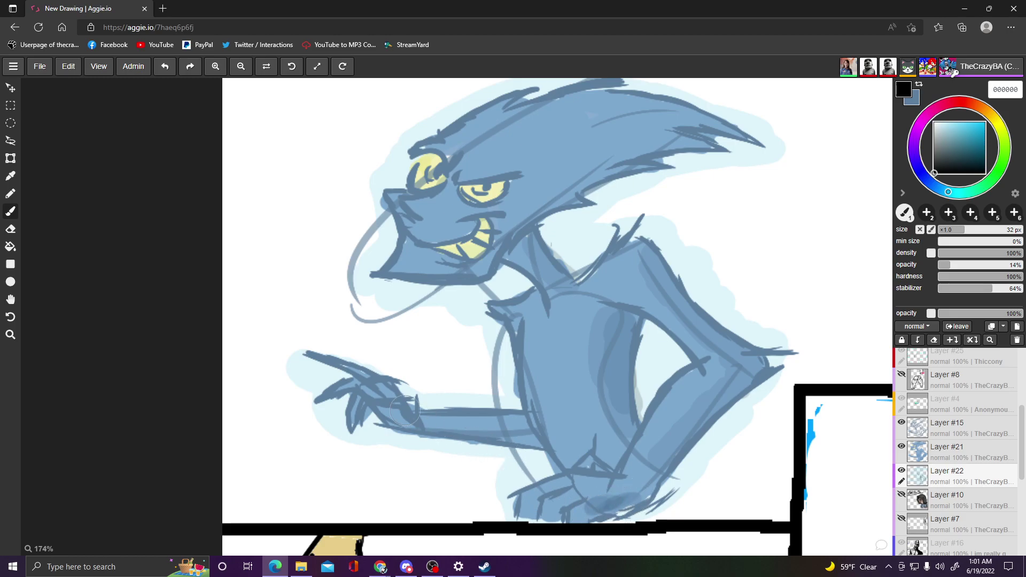
{"action": "mouse_move", "coordinate": [446, 437]}
{"action": "left_mouse_down"}
{"action": "mouse_move", "coordinate": [539, 437]}
{"action": "mouse_move", "coordinate": [408, 424]}
{"action": "mouse_move", "coordinate": [390, 418]}
{"action": "mouse_move", "coordinate": [404, 417]}
{"action": "mouse_move", "coordinate": [388, 403]}
{"action": "mouse_move", "coordinate": [351, 391]}
{"action": "mouse_move", "coordinate": [368, 406]}
{"action": "mouse_move", "coordinate": [363, 416]}
{"action": "mouse_move", "coordinate": [413, 415]}
{"action": "mouse_move", "coordinate": [363, 377]}
{"action": "mouse_move", "coordinate": [406, 409]}
{"action": "left_mouse_up"}
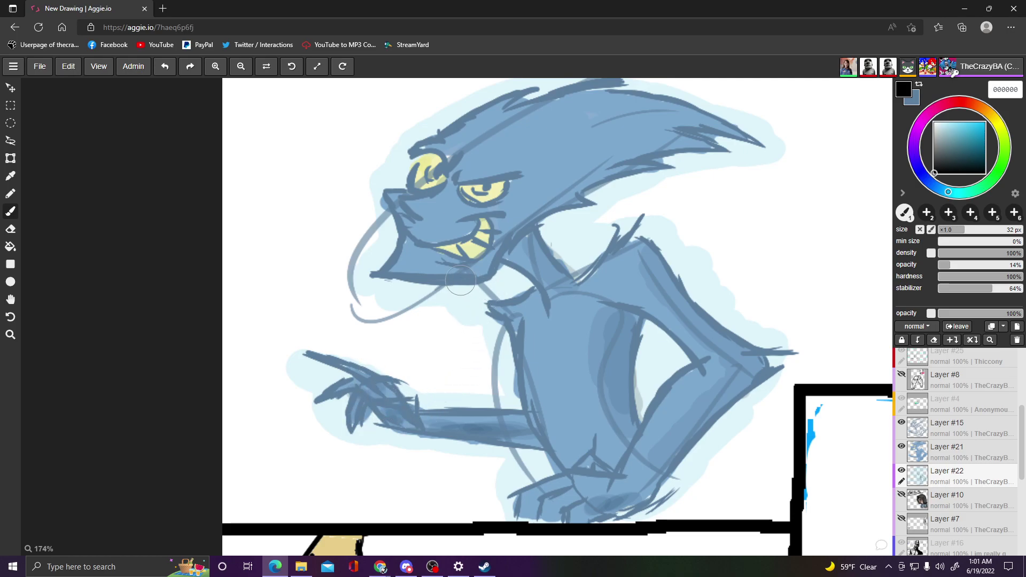
{"action": "mouse_move", "coordinate": [399, 261]}
{"action": "left_mouse_down"}
{"action": "mouse_move", "coordinate": [455, 268]}
{"action": "mouse_move", "coordinate": [394, 269]}
{"action": "mouse_move", "coordinate": [454, 271]}
{"action": "mouse_move", "coordinate": [436, 273]}
{"action": "mouse_move", "coordinate": [504, 252]}
{"action": "mouse_move", "coordinate": [480, 267]}
{"action": "mouse_move", "coordinate": [535, 209]}
{"action": "mouse_move", "coordinate": [524, 217]}
{"action": "mouse_move", "coordinate": [520, 206]}
{"action": "mouse_move", "coordinate": [561, 205]}
{"action": "mouse_move", "coordinate": [533, 195]}
{"action": "mouse_move", "coordinate": [555, 198]}
{"action": "mouse_move", "coordinate": [556, 180]}
{"action": "mouse_move", "coordinate": [658, 164]}
{"action": "left_mouse_up"}
{"action": "mouse_move", "coordinate": [553, 182]}
{"action": "left_mouse_down"}
{"action": "mouse_move", "coordinate": [656, 141]}
{"action": "mouse_move", "coordinate": [634, 141]}
{"action": "mouse_move", "coordinate": [692, 139]}
{"action": "mouse_move", "coordinate": [698, 126]}
{"action": "mouse_move", "coordinate": [654, 124]}
{"action": "mouse_move", "coordinate": [672, 113]}
{"action": "mouse_move", "coordinate": [695, 129]}
{"action": "left_mouse_up"}
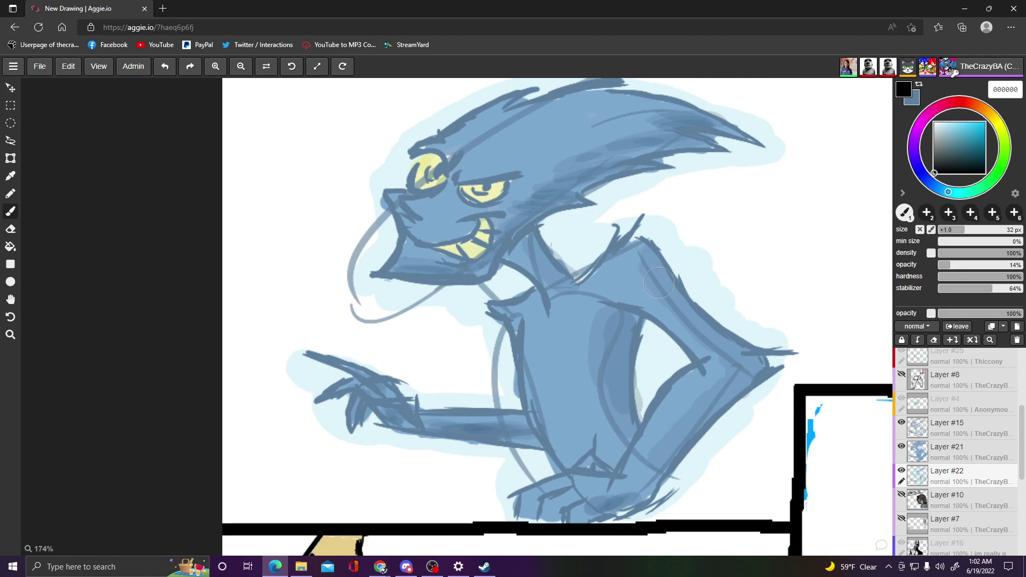
{"action": "mouse_move", "coordinate": [724, 353]}
{"action": "left_mouse_down"}
{"action": "mouse_move", "coordinate": [701, 315]}
{"action": "mouse_move", "coordinate": [751, 384]}
{"action": "mouse_move", "coordinate": [697, 419]}
{"action": "mouse_move", "coordinate": [653, 468]}
{"action": "mouse_move", "coordinate": [655, 483]}
{"action": "mouse_move", "coordinate": [677, 448]}
{"action": "left_mouse_up"}
{"action": "mouse_move", "coordinate": [643, 322]}
{"action": "left_mouse_down"}
{"action": "mouse_move", "coordinate": [625, 357]}
{"action": "mouse_move", "coordinate": [623, 331]}
{"action": "mouse_move", "coordinate": [621, 372]}
{"action": "mouse_move", "coordinate": [621, 324]}
{"action": "mouse_move", "coordinate": [621, 391]}
{"action": "mouse_move", "coordinate": [606, 334]}
{"action": "mouse_move", "coordinate": [625, 431]}
{"action": "mouse_move", "coordinate": [654, 406]}
{"action": "mouse_move", "coordinate": [641, 380]}
{"action": "left_mouse_up"}
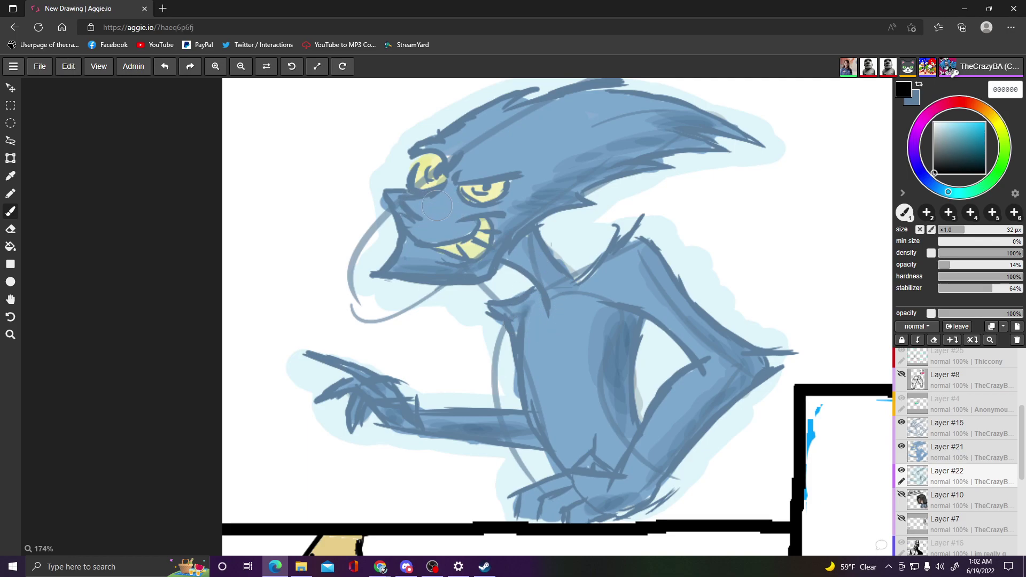
- Add faint dark marks to the snout between the eyes and mouth, undoing the excess shading strokes
{"action": "mouse_move", "coordinate": [446, 202]}
{"action": "left_mouse_down"}
{"action": "mouse_move", "coordinate": [433, 199]}
{"action": "mouse_move", "coordinate": [448, 213]}
{"action": "mouse_move", "coordinate": [427, 219]}
{"action": "mouse_move", "coordinate": [447, 205]}
{"action": "mouse_move", "coordinate": [417, 195]}
{"action": "mouse_move", "coordinate": [440, 185]}
{"action": "mouse_move", "coordinate": [430, 191]}
{"action": "mouse_move", "coordinate": [460, 202]}
{"action": "left_mouse_up"}
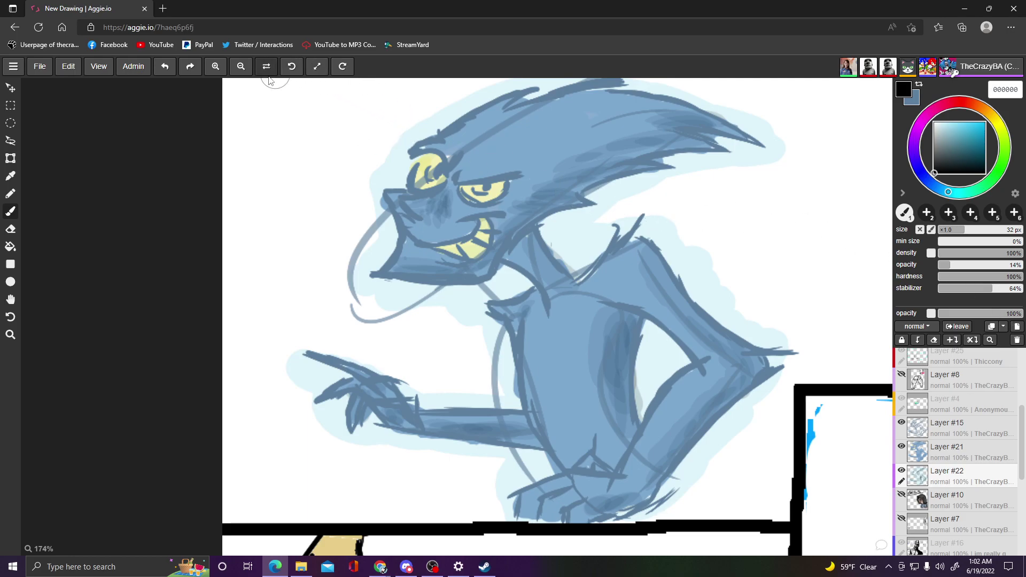
{"action": "left_click", "coordinate": [170, 72]}
{"action": "left_click", "coordinate": [170, 72]}
{"action": "left_click", "coordinate": [170, 72]}
{"action": "left_click", "coordinate": [170, 72]}
{"action": "left_click", "coordinate": [170, 73]}
{"action": "left_click", "coordinate": [170, 72]}
{"action": "left_click", "coordinate": [170, 72]}
{"action": "left_click", "coordinate": [170, 72]}
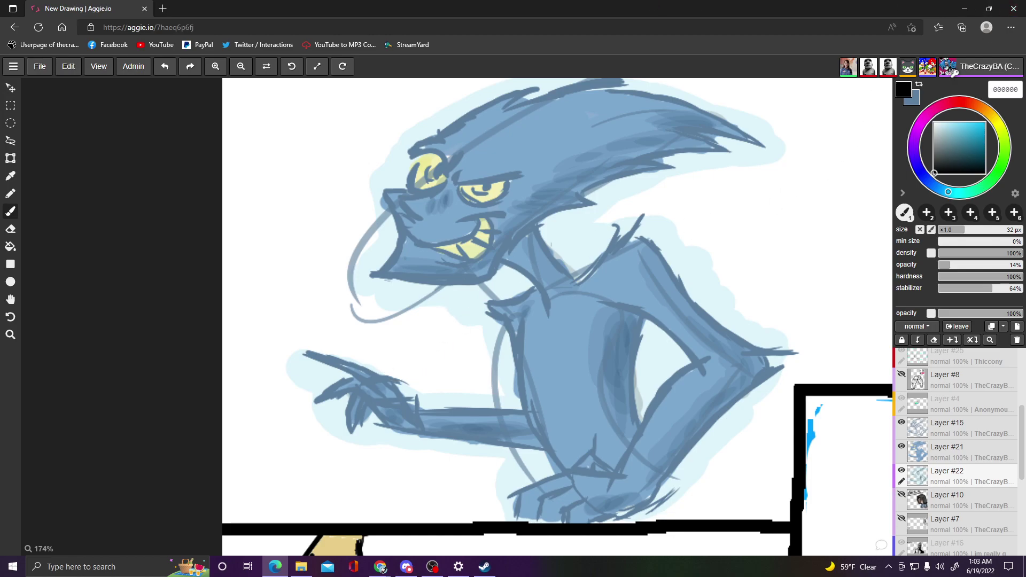
- Deepen the shading on the lower hair just behind the figure's eye
{"action": "left_click", "coordinate": [381, 568]}
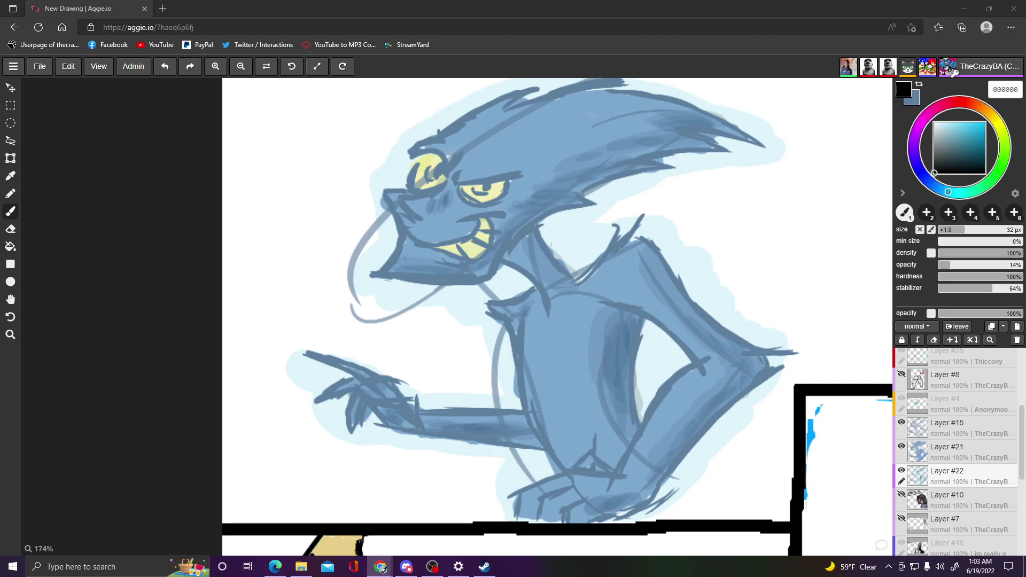
{"action": "left_click", "coordinate": [875, 4]}
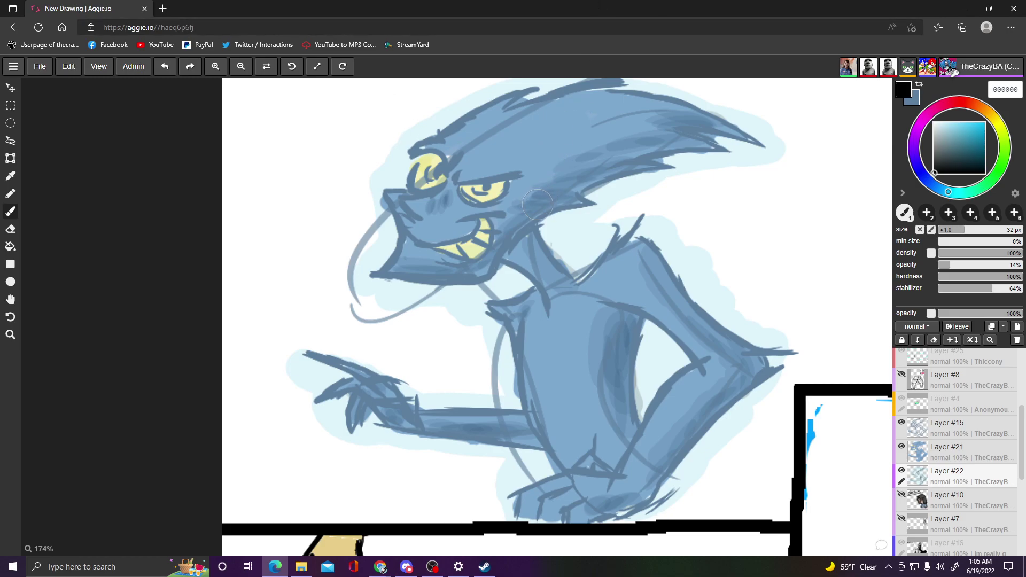
{"action": "mouse_move", "coordinate": [526, 199]}
{"action": "left_mouse_down"}
{"action": "mouse_move", "coordinate": [567, 201]}
{"action": "mouse_move", "coordinate": [595, 174]}
{"action": "left_mouse_up"}
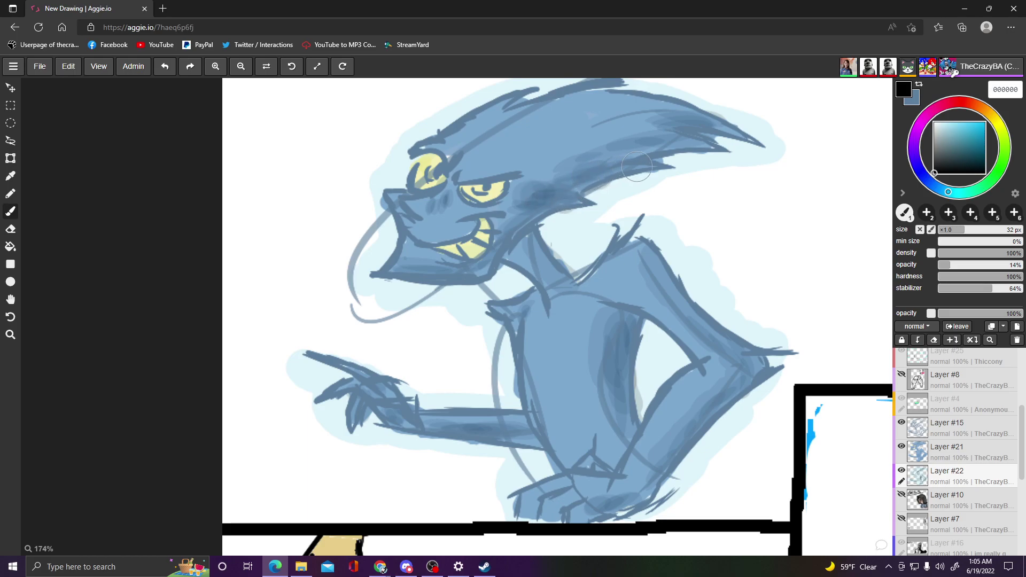
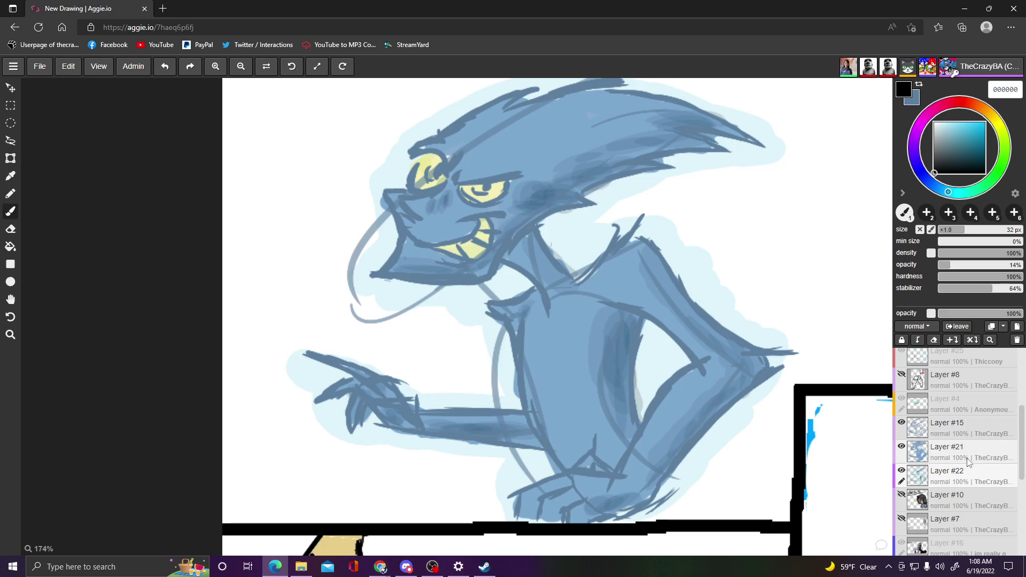
- Transfer the line art on Layer #15 down to Layer #21, and merge Layer #21 into Layer #22
{"action": "left_click", "coordinate": [902, 424]}
{"action": "left_click", "coordinate": [901, 424]}
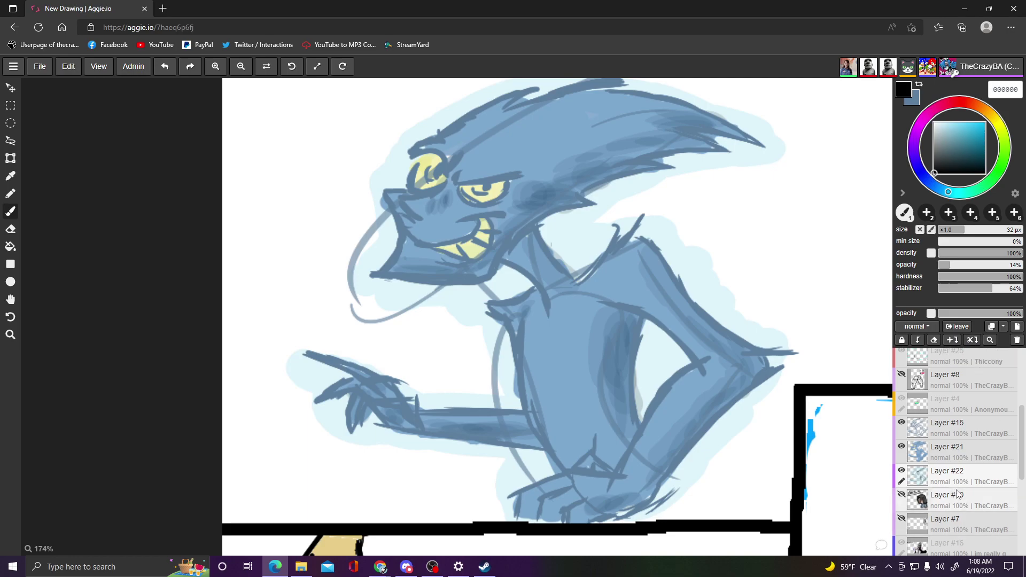
{"action": "left_click", "coordinate": [952, 432]}
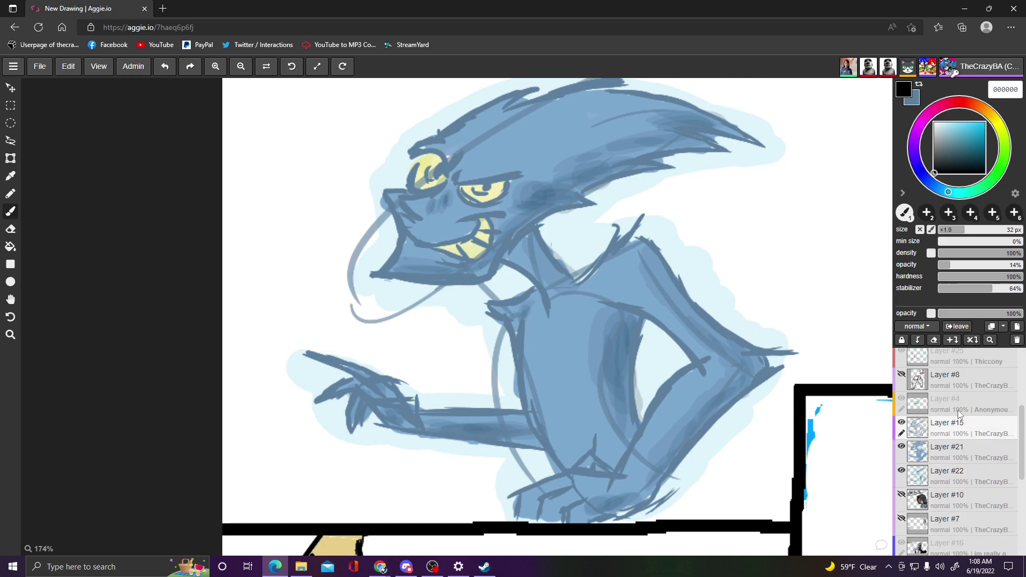
{"action": "left_click", "coordinate": [952, 345]}
{"action": "left_click", "coordinate": [963, 450]}
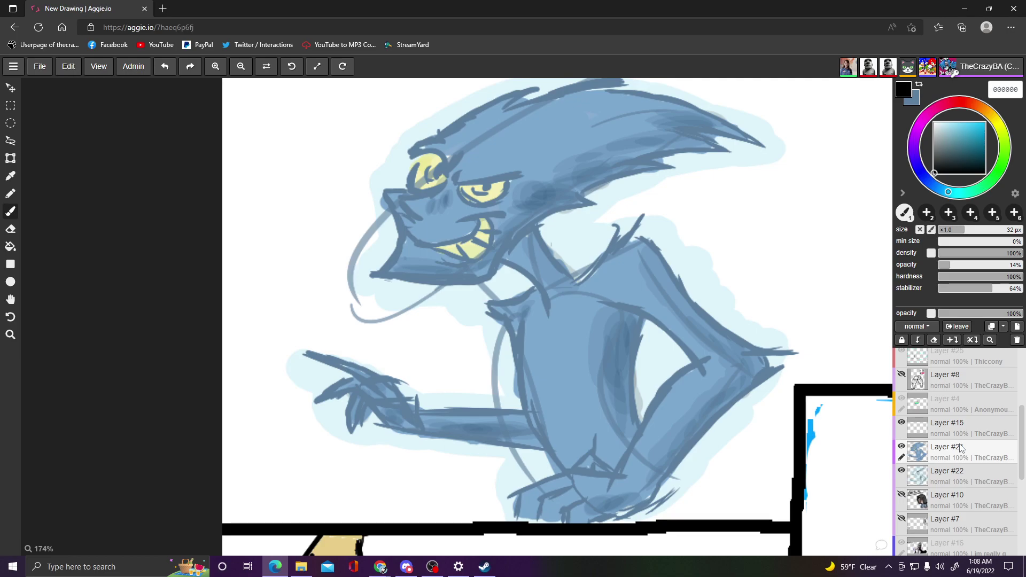
{"action": "left_click", "coordinate": [973, 344]}
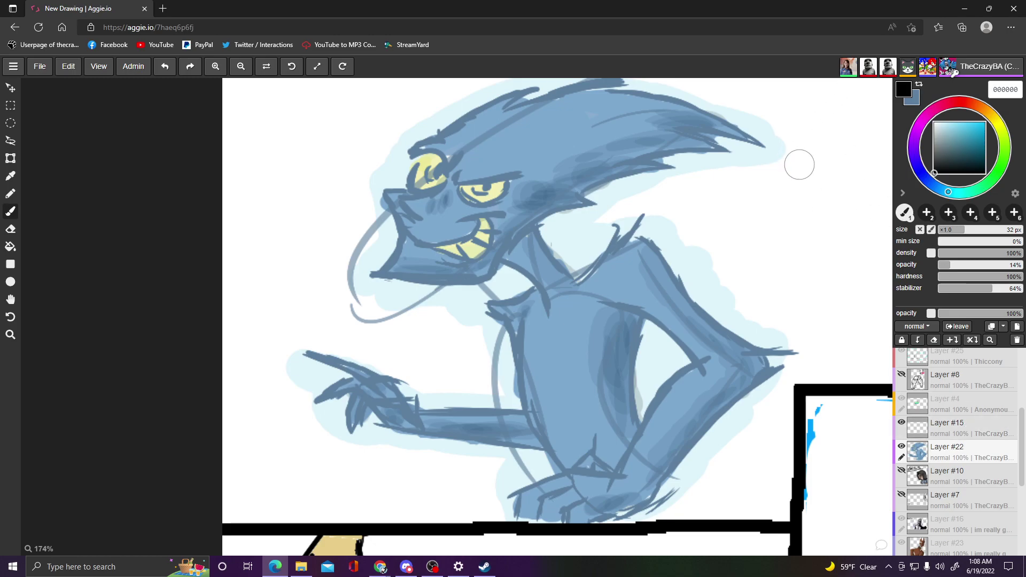
- Examine the shaded figure up close and within the whole multi-panel drawing
{"action": "scroll", "coordinate": [800, 165], "scroll_direction": "up", "scroll_amount": 1}
{"action": "scroll", "coordinate": [799, 164], "scroll_direction": "down", "scroll_amount": 2}
{"action": "scroll", "coordinate": [761, 104], "scroll_direction": "up", "scroll_amount": 1}
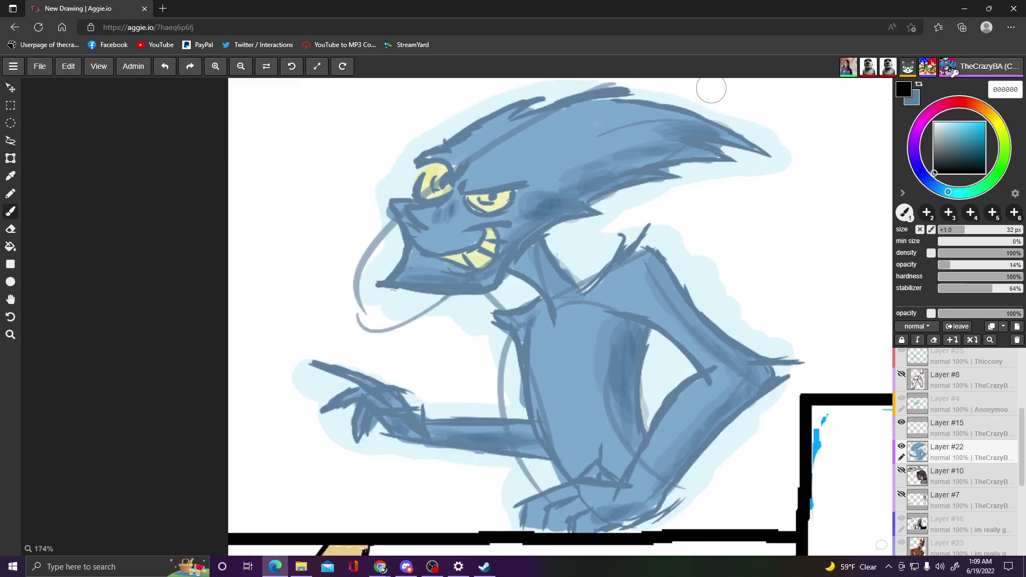
{"action": "scroll", "coordinate": [713, 88], "scroll_direction": "down", "scroll_amount": 1}
{"action": "scroll", "coordinate": [711, 91], "scroll_direction": "up", "scroll_amount": 2}
{"action": "scroll", "coordinate": [709, 88], "scroll_direction": "down", "scroll_amount": 1}
{"action": "scroll", "coordinate": [708, 87], "scroll_direction": "up", "scroll_amount": 1}
{"action": "scroll", "coordinate": [703, 87], "scroll_direction": "down", "scroll_amount": 2}
{"action": "scroll", "coordinate": [698, 83], "scroll_direction": "up", "scroll_amount": 2}
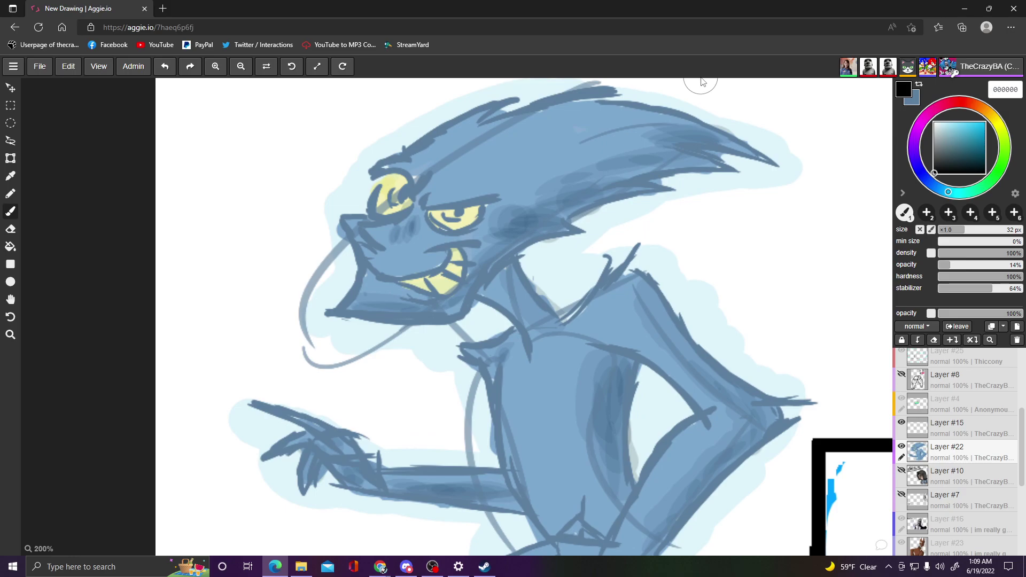
{"action": "scroll", "coordinate": [700, 83], "scroll_direction": "down", "scroll_amount": 1}
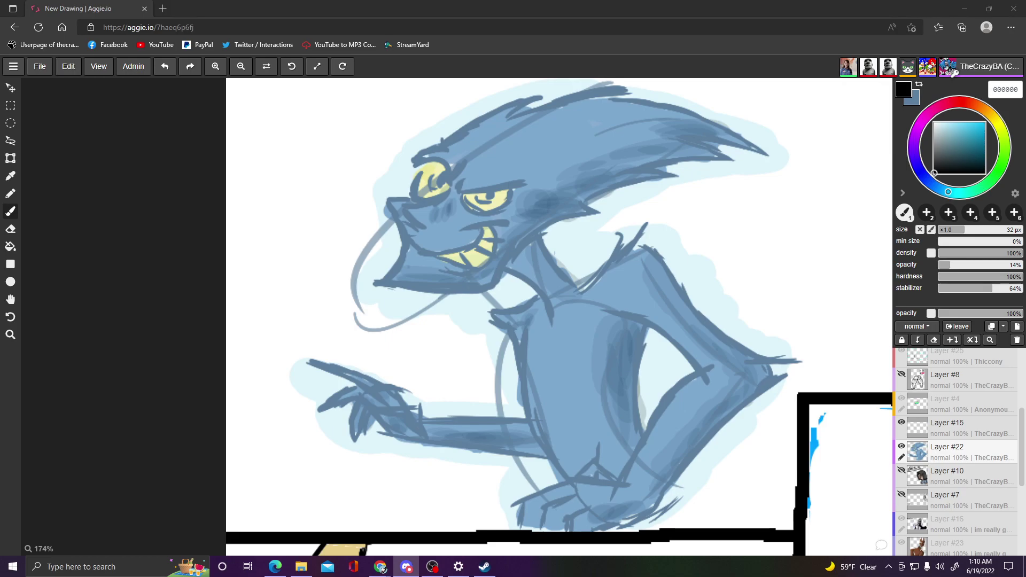
{"action": "left_click", "coordinate": [954, 73]}
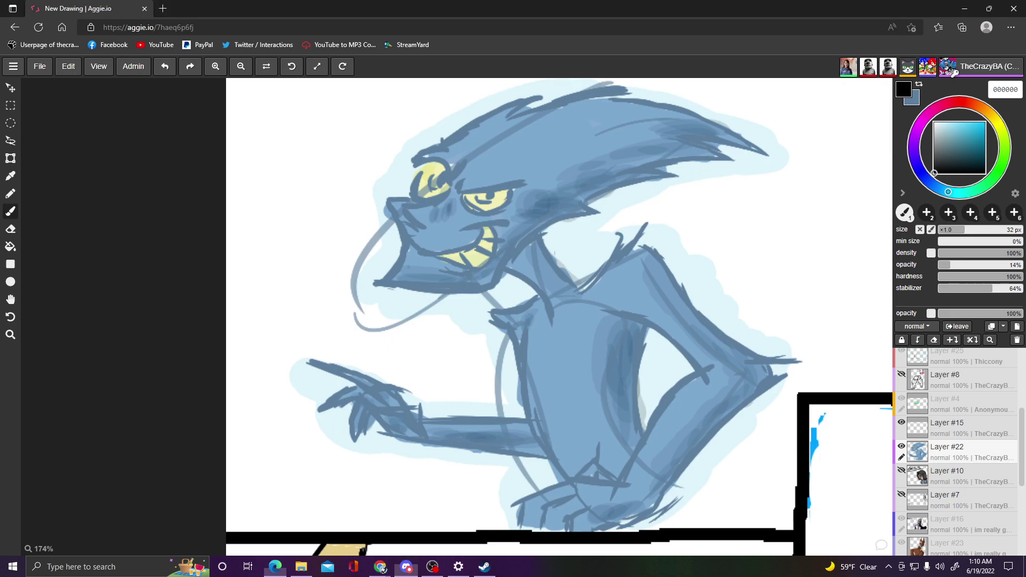
{"action": "left_click", "coordinate": [380, 567]}
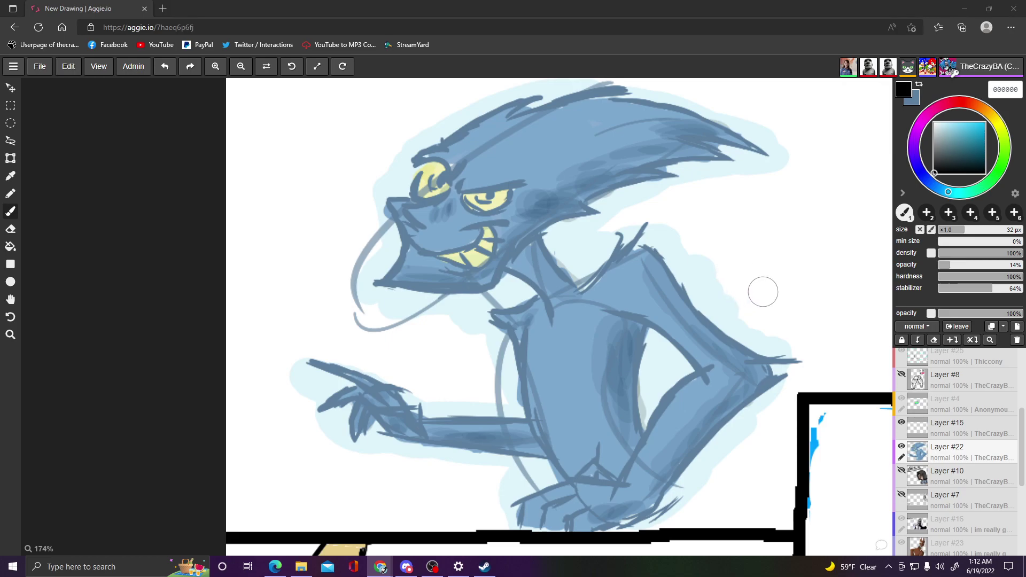
{"action": "scroll", "coordinate": [765, 293], "scroll_direction": "down", "scroll_amount": 1}
{"action": "scroll", "coordinate": [765, 293], "scroll_direction": "down", "scroll_amount": 15}
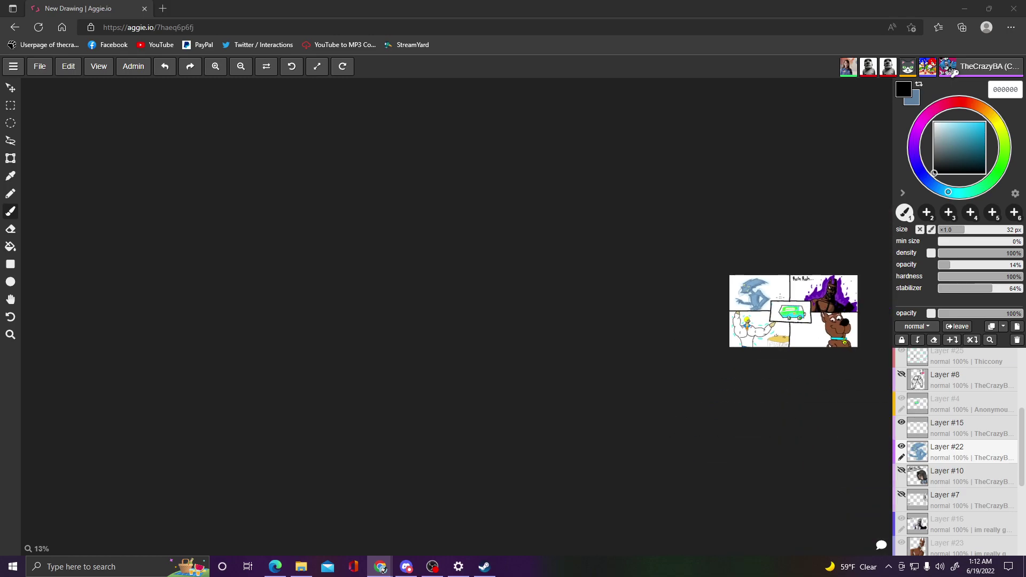
{"action": "scroll", "coordinate": [859, 315], "scroll_direction": "up", "scroll_amount": 9}
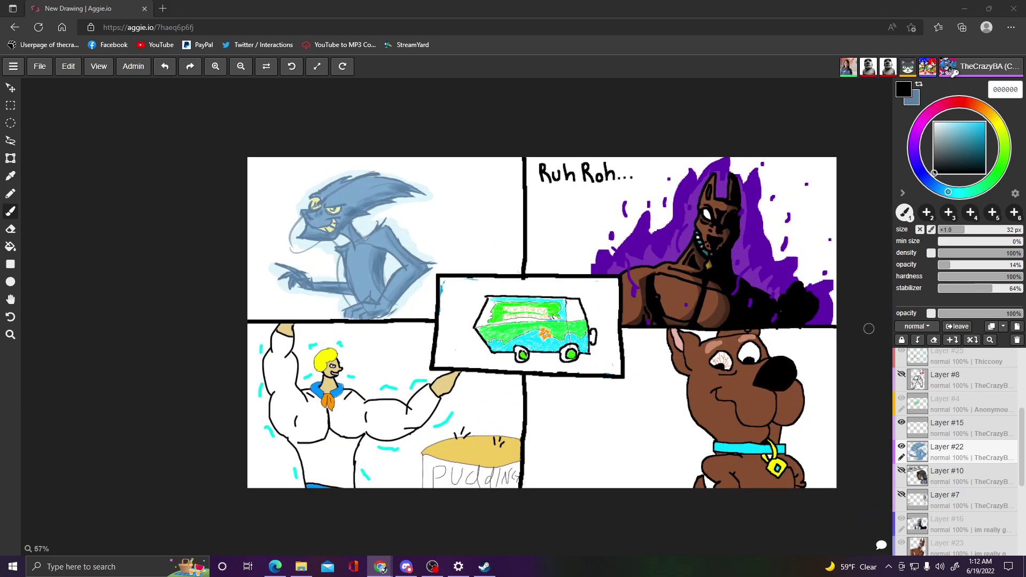
- Try a loose, faint grey loop around the blond muscular figure's head on Layer #15, and undo the stroke
{"action": "scroll", "coordinate": [869, 329], "scroll_direction": "up", "scroll_amount": 1}
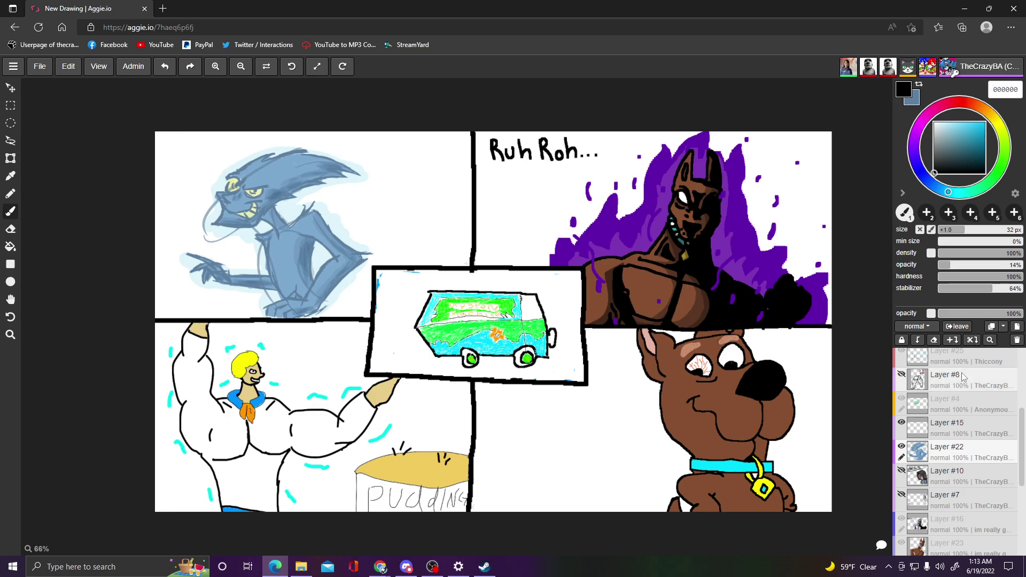
{"action": "left_click", "coordinate": [961, 428]}
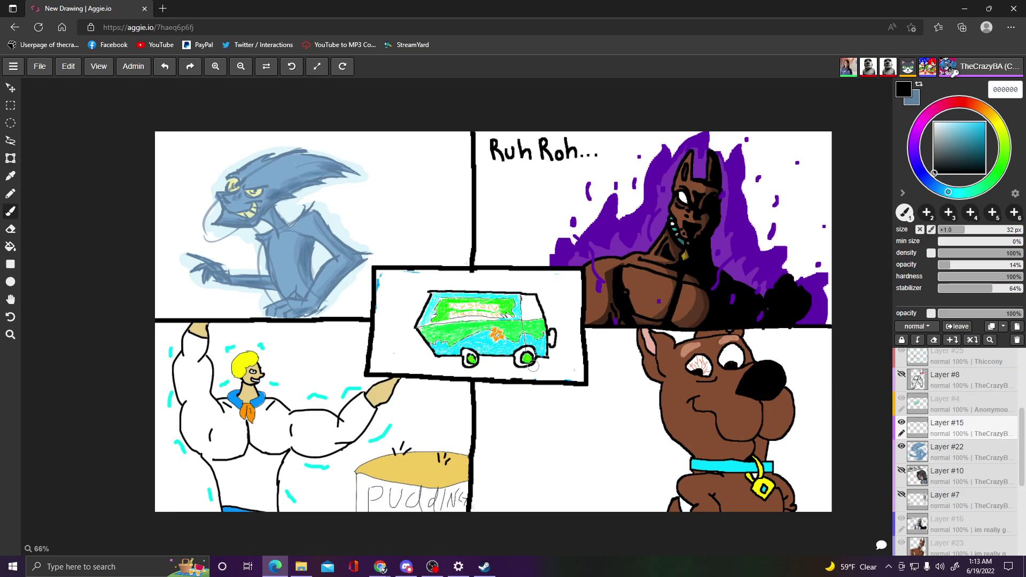
{"action": "mouse_move", "coordinate": [275, 349]}
{"action": "left_mouse_down"}
{"action": "mouse_move", "coordinate": [246, 334]}
{"action": "mouse_move", "coordinate": [165, 392]}
{"action": "mouse_move", "coordinate": [286, 407]}
{"action": "mouse_move", "coordinate": [291, 314]}
{"action": "left_mouse_up"}
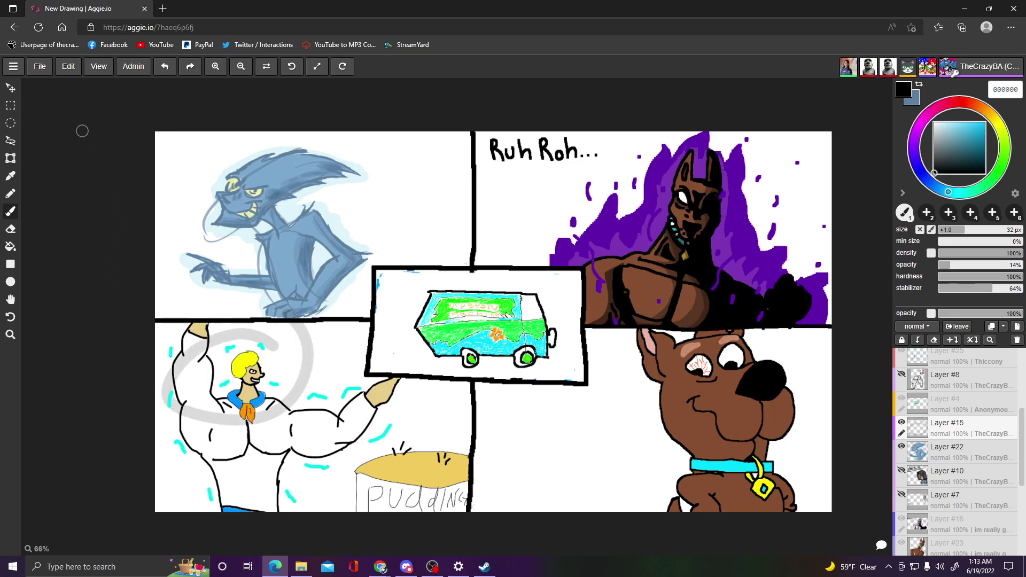
{"action": "left_click", "coordinate": [165, 66]}
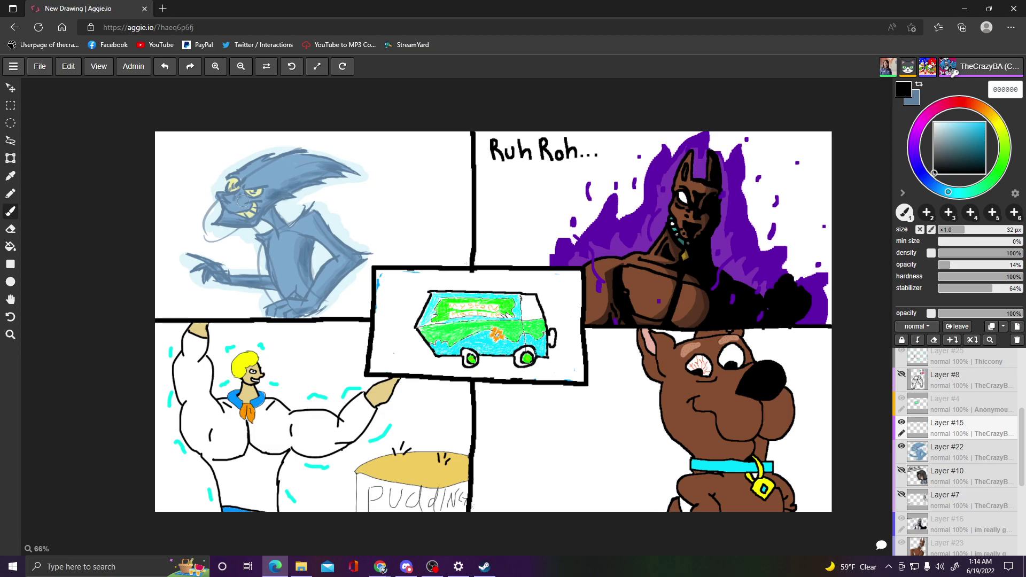
{"action": "scroll", "coordinate": [239, 202], "scroll_direction": "down", "scroll_amount": 2}
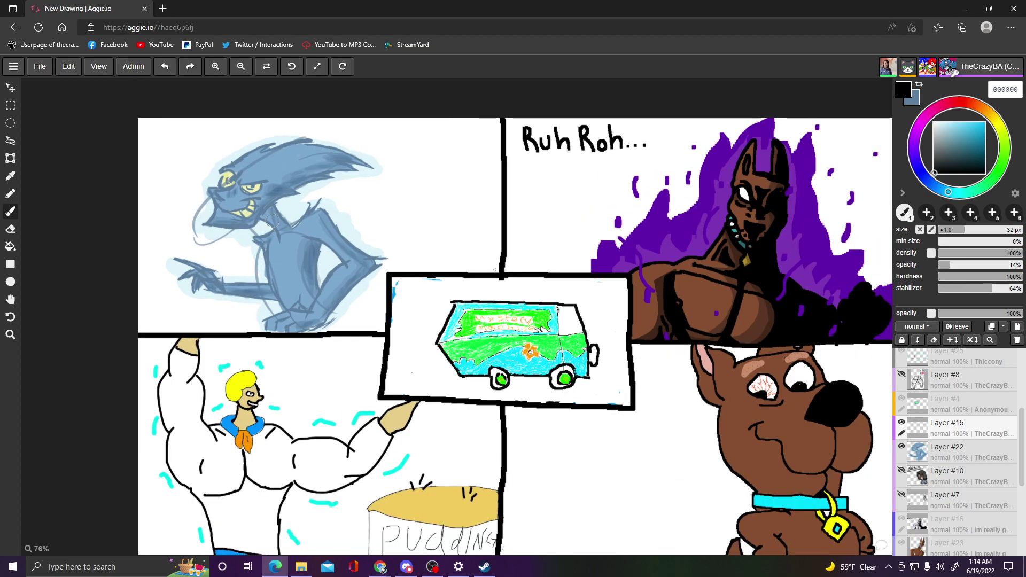
{"action": "scroll", "coordinate": [235, 196], "scroll_direction": "up", "scroll_amount": 1}
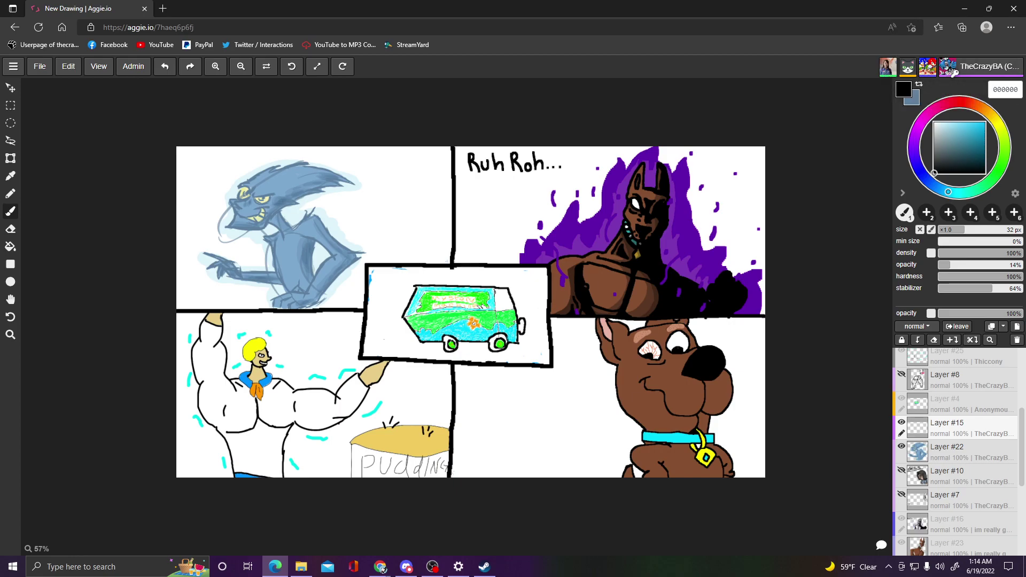
{"action": "left_click", "coordinate": [381, 568]}
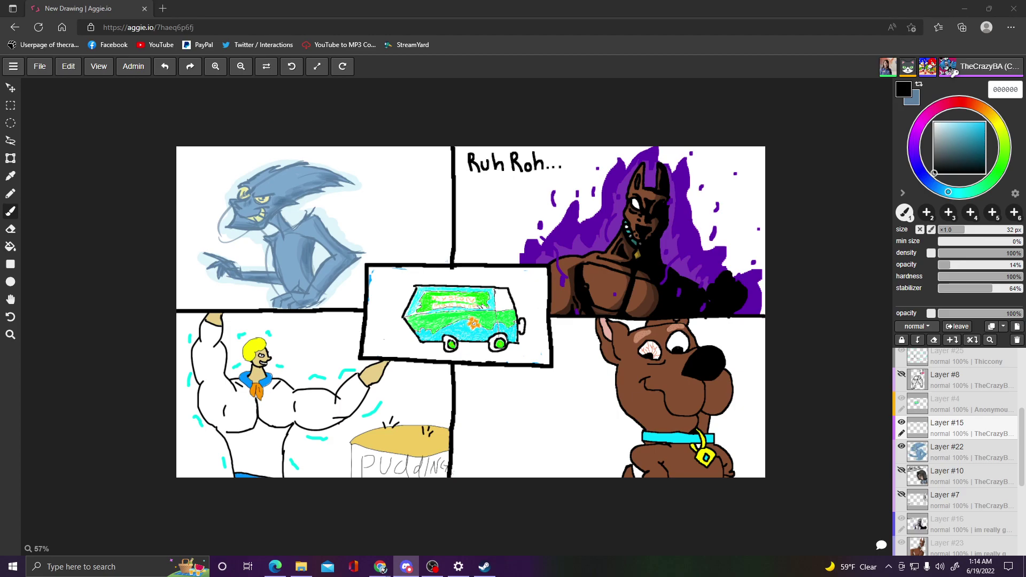
{"action": "key", "text": "alt+Tab"}
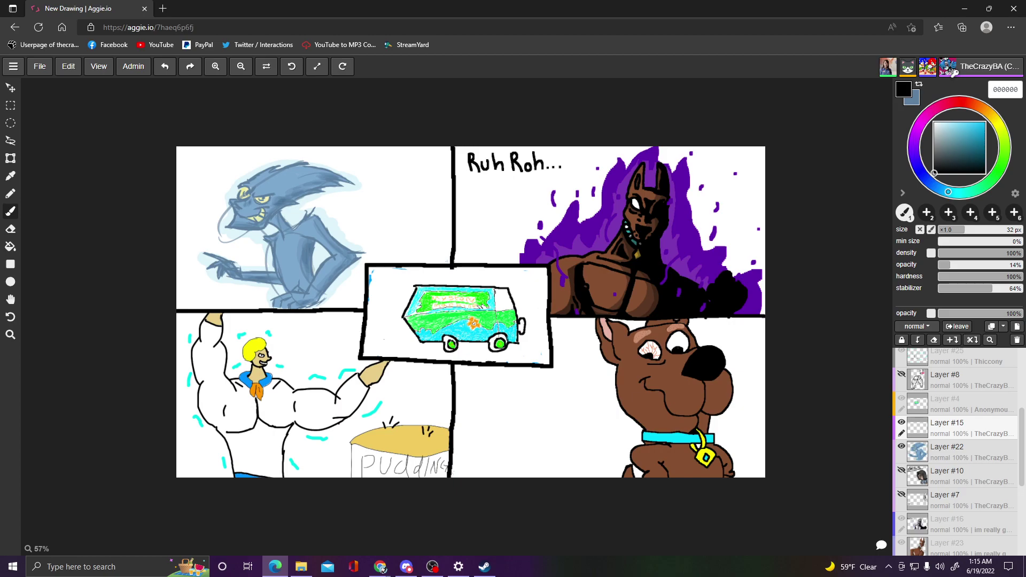
{"action": "key", "text": "alt+Tab"}
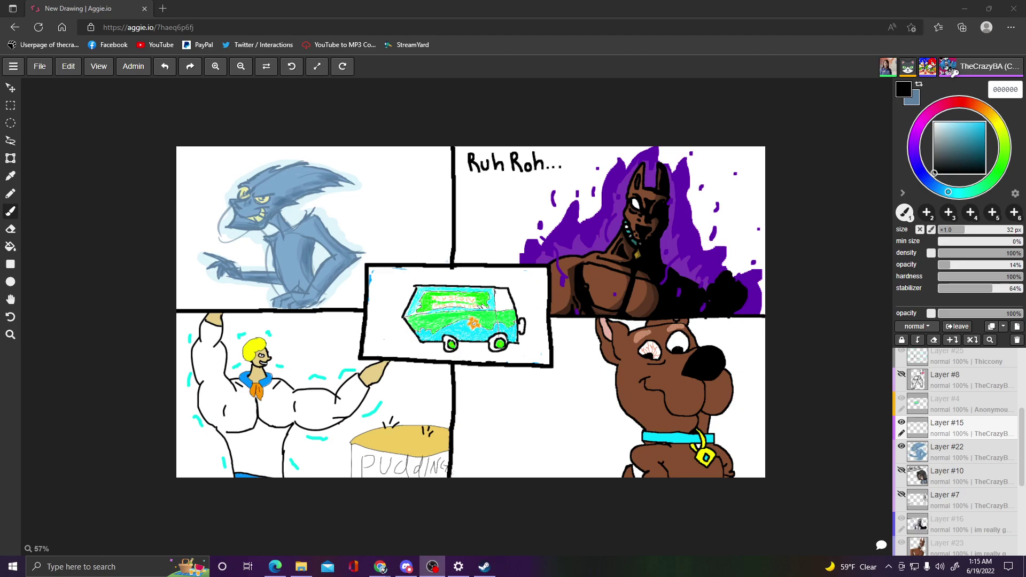
{"action": "key", "text": "alt+Tab"}
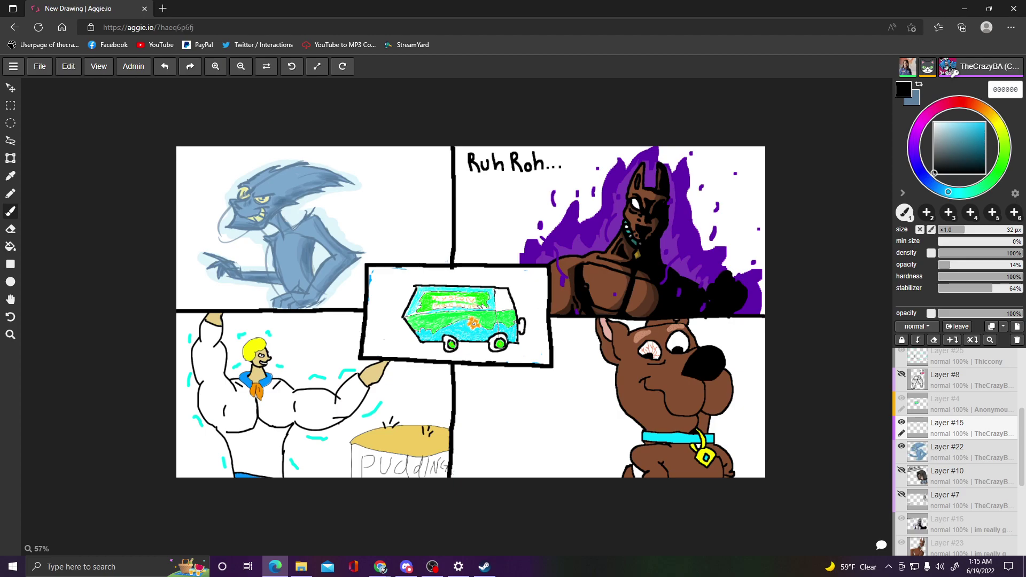
{"action": "key", "text": "alt+Tab"}
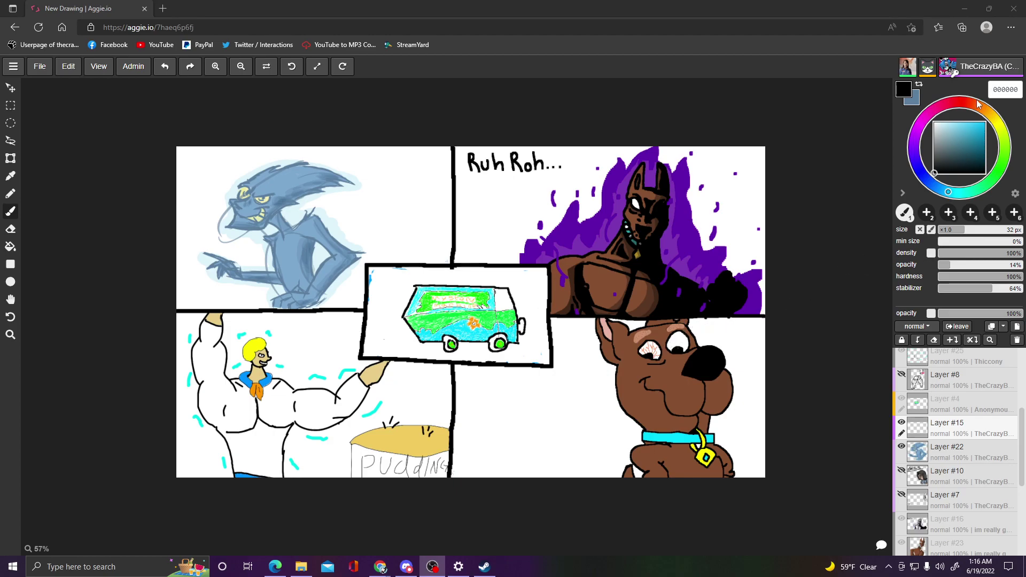
{"action": "left_click", "coordinate": [1002, 45]}
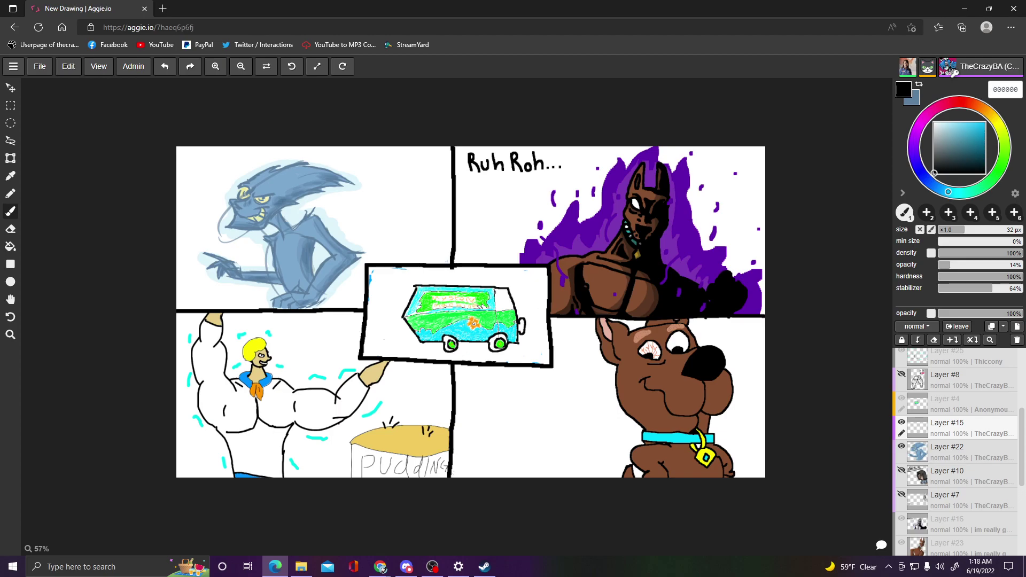
{"action": "key", "text": "alt+Tab"}
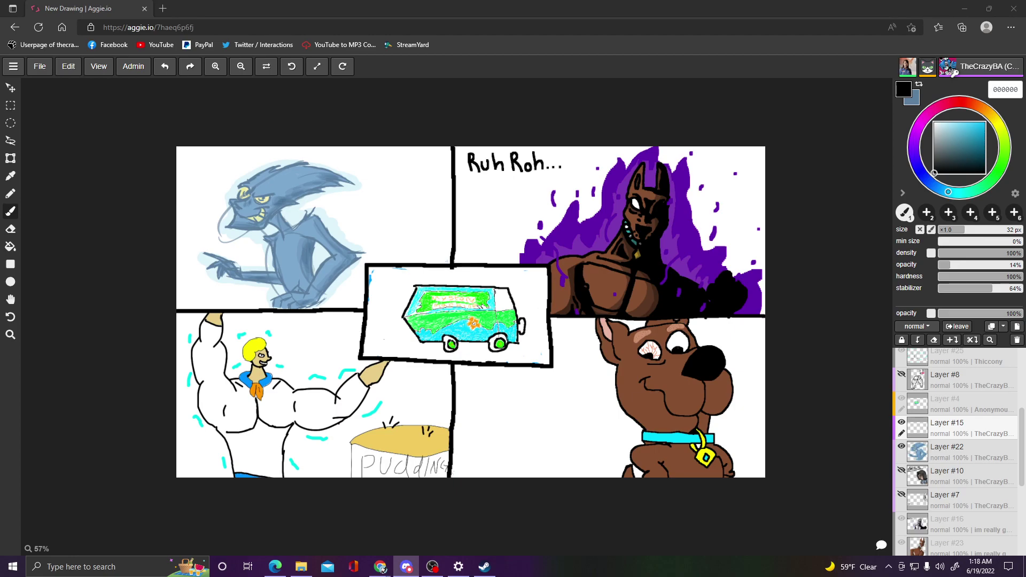
{"action": "key", "text": "alt+Tab"}
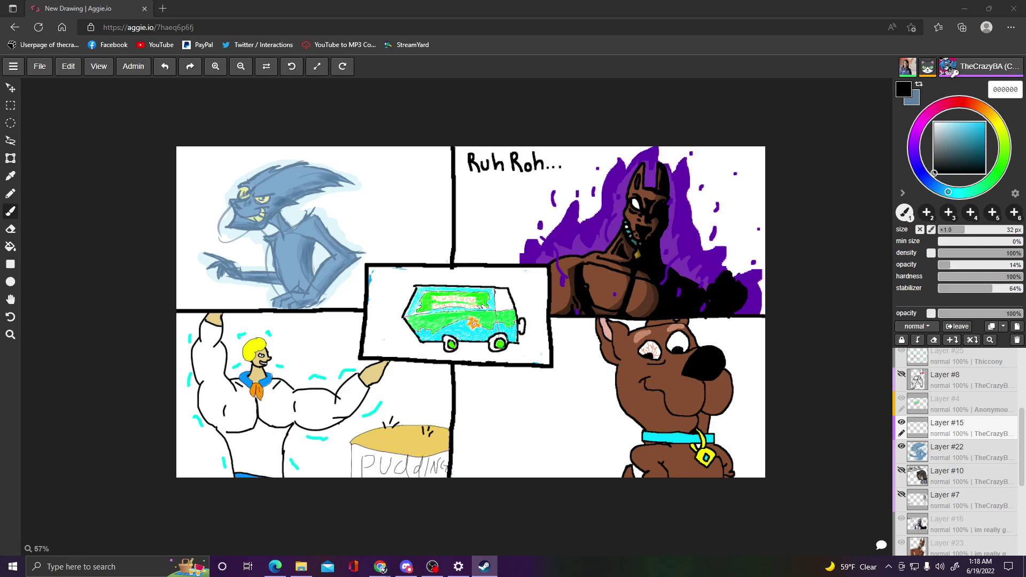
{"action": "key", "text": "alt+Tab"}
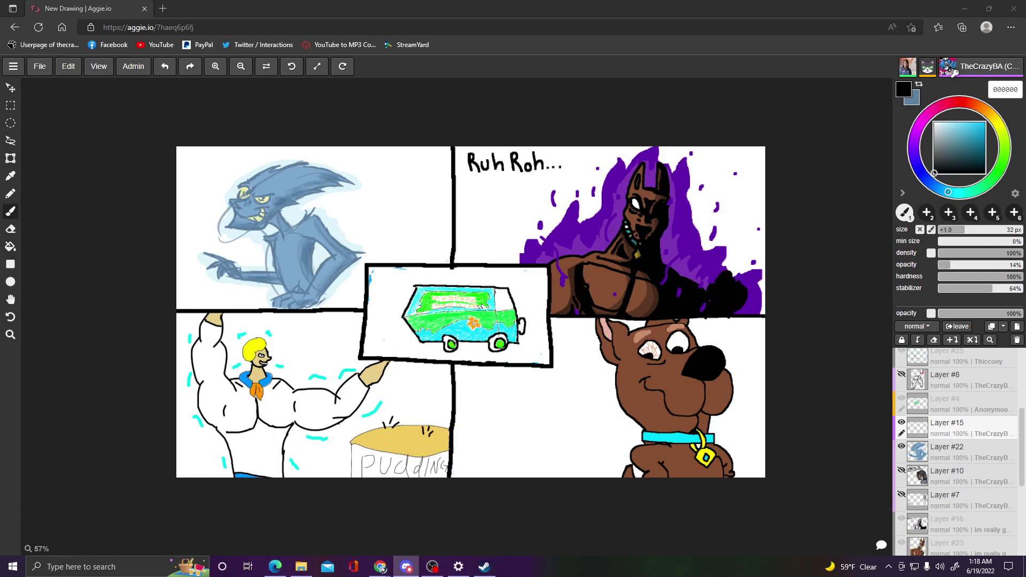
{"action": "key", "text": "alt+Tab"}
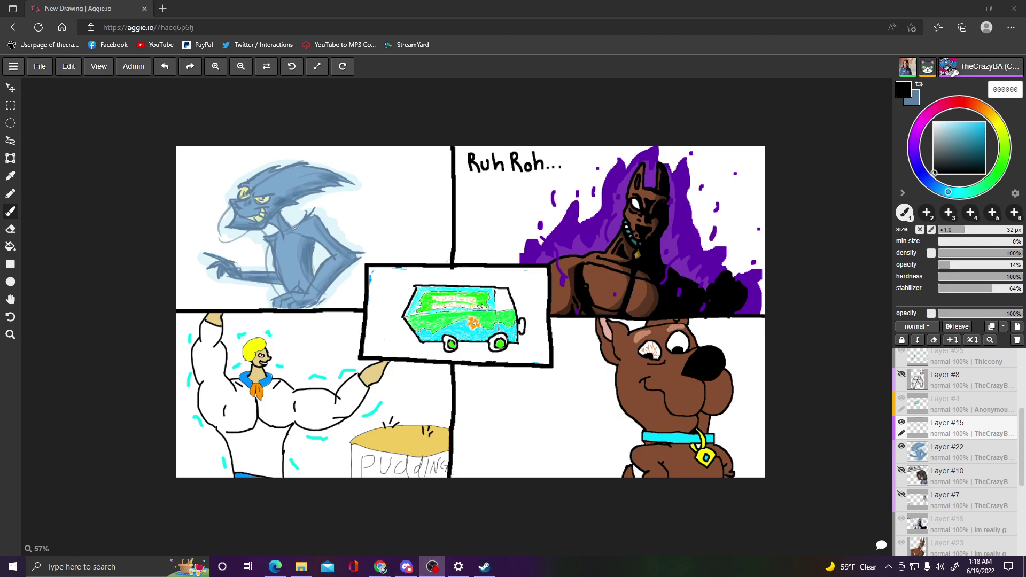